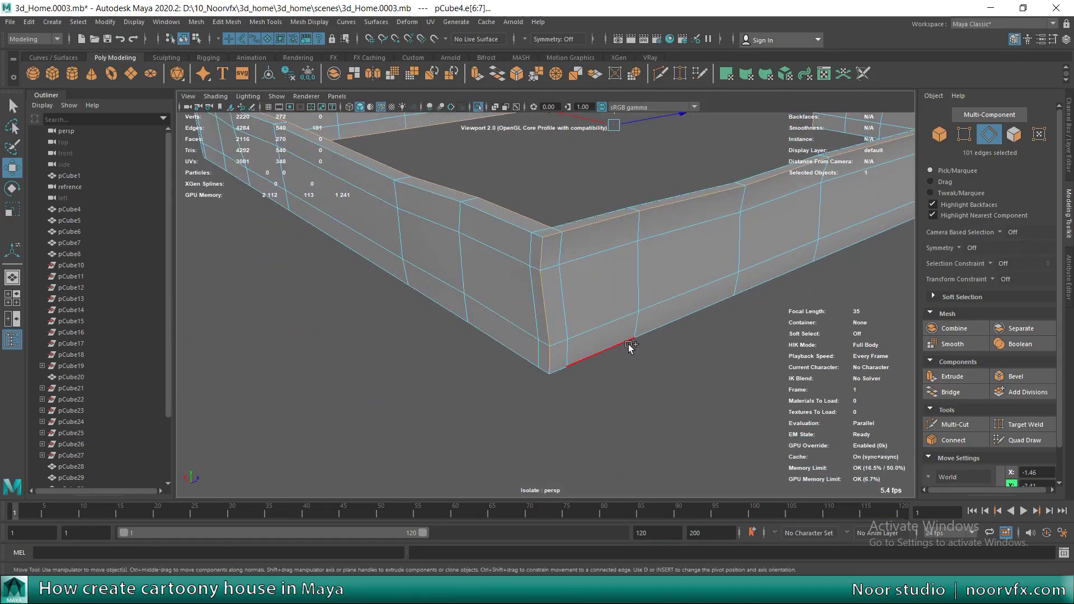
Step: Add wall edges to the selection while orbiting around the wall ring
left_click(506, 351, "shift")
mouse_move(502, 336)
left_mouse_down("alt")
mouse_move(462, 351)
mouse_move(535, 250)
mouse_move(494, 343)
left_mouse_up("alt")
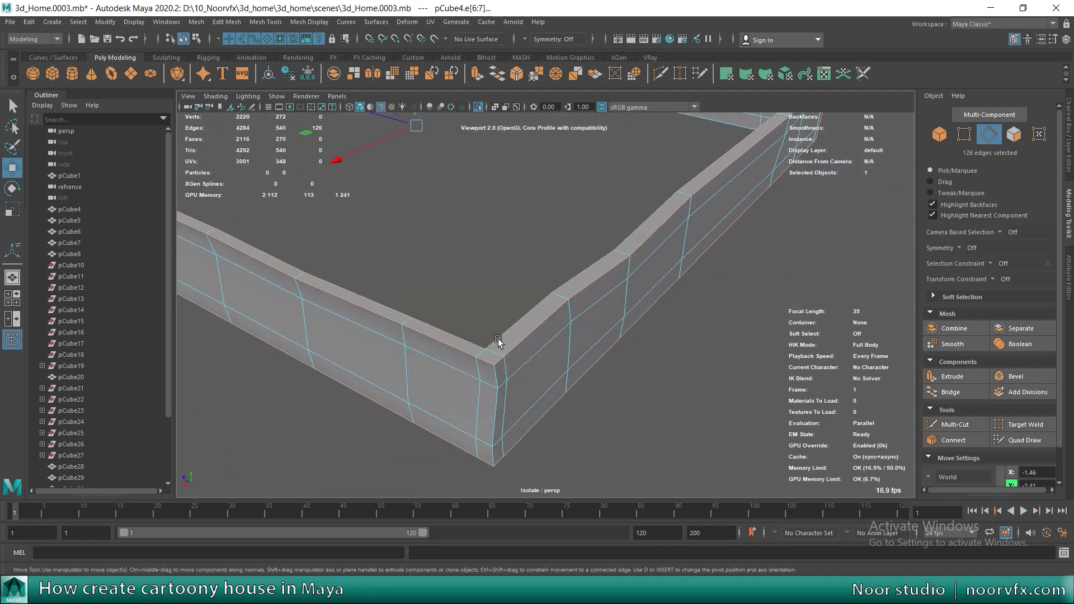
left_click(498, 417, "shift")
mouse_move(498, 416)
left_mouse_down("alt")
mouse_move(465, 355)
mouse_move(604, 297)
left_mouse_up("alt")
right_click_drag(604, 297, 635, 331, "alt")
mouse_move(308, 374)
left_mouse_down("alt")
mouse_move(433, 380)
mouse_move(427, 367)
mouse_move(506, 402)
mouse_move(367, 204)
left_mouse_up("alt")
right_click_drag(248, 219, 304, 285, "alt")
mouse_move(304, 286)
left_mouse_down("alt")
mouse_move(502, 252)
mouse_move(413, 300)
mouse_move(577, 314)
mouse_move(587, 285)
mouse_move(652, 302)
mouse_move(618, 338)
mouse_move(391, 384)
mouse_move(736, 214)
mouse_move(495, 295)
mouse_move(460, 283)
mouse_move(521, 277)
left_mouse_up("alt")
Step: Add the bottom, corner and remaining border edge loops, giving 169 selected wall edges
double_click(428, 251)
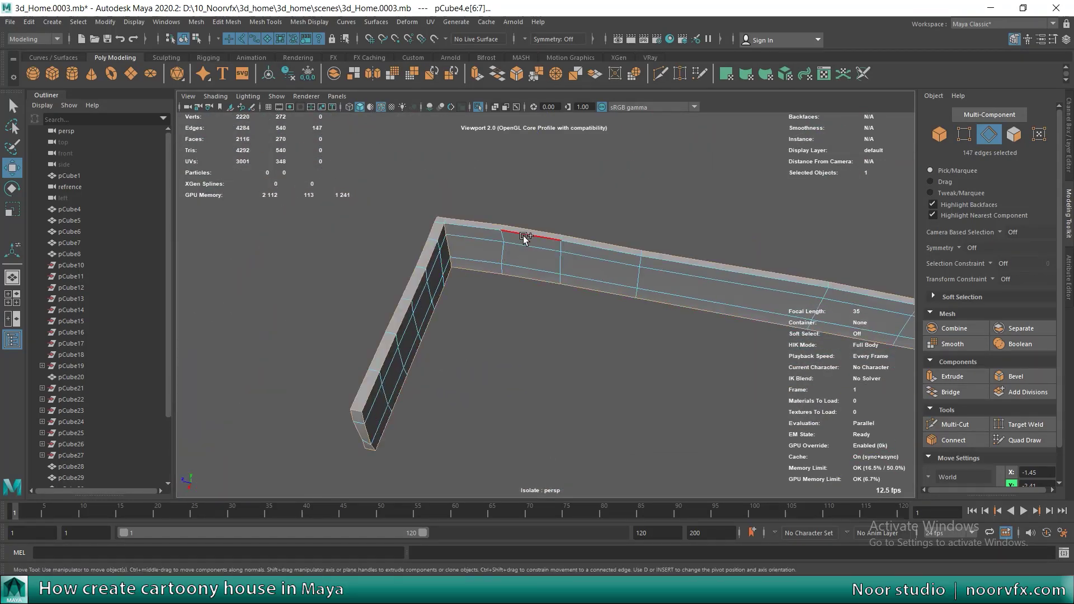
double_click(522, 236, "shift")
double_click(605, 246, "shift")
double_click(690, 221, "shift")
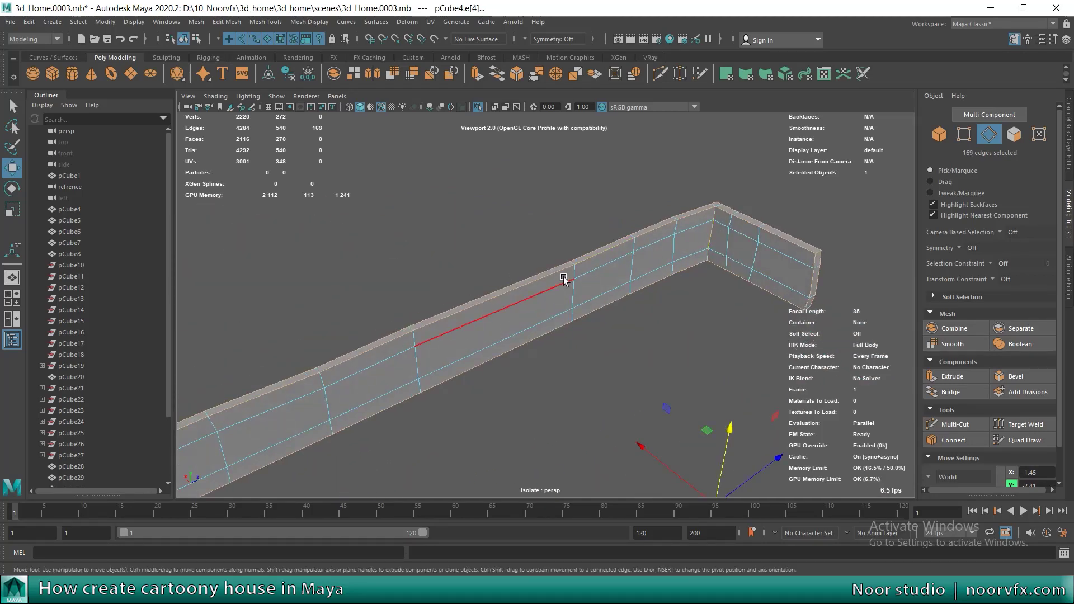
scroll(564, 278, "down", 5)
left_click_drag(564, 278, 488, 347, "alt")
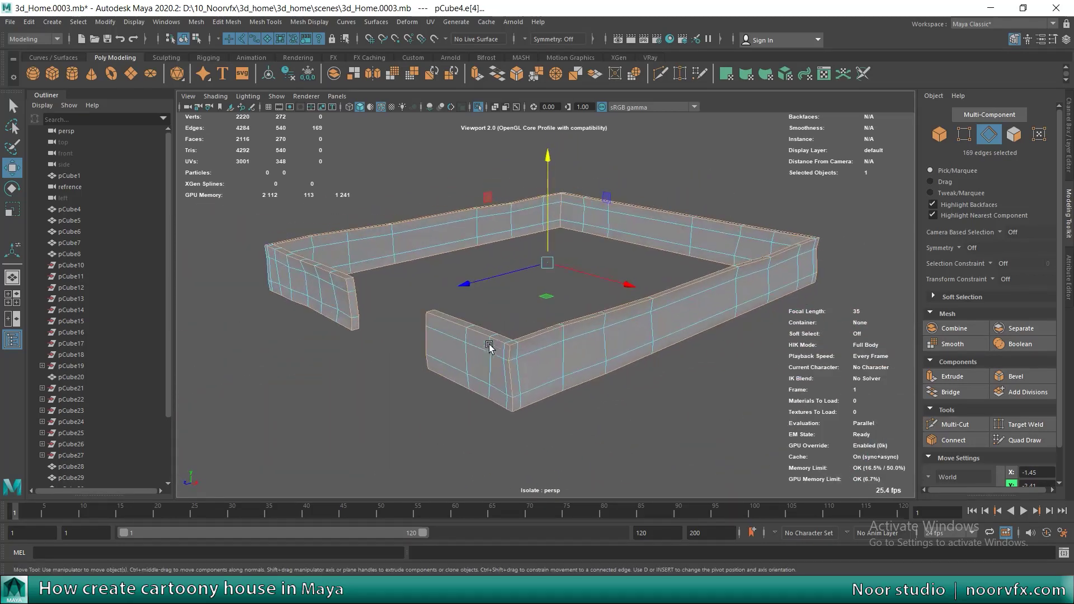
left_click(226, 22)
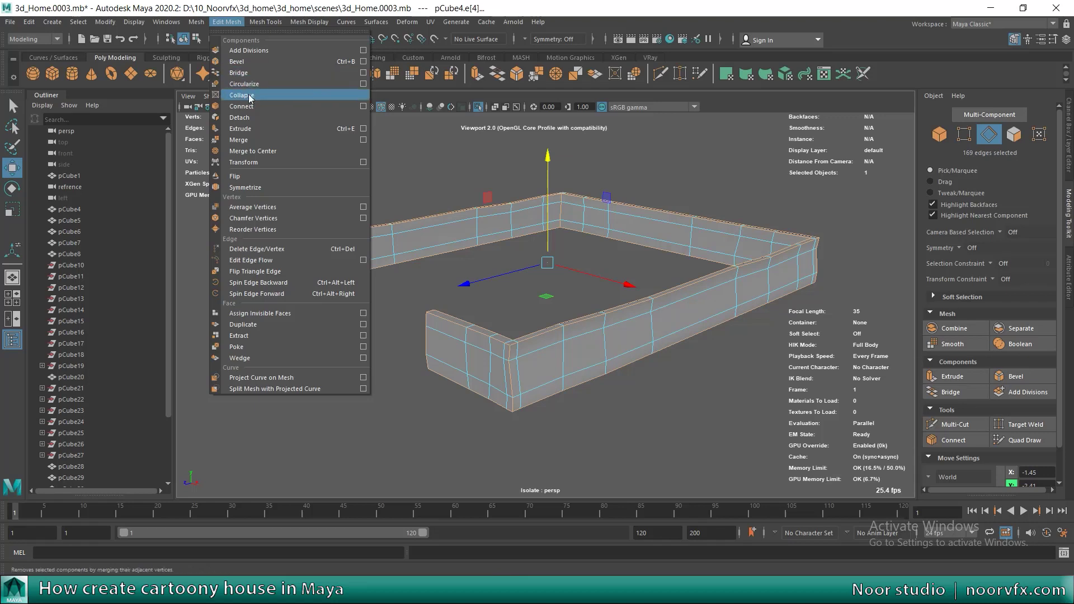
Step: Bevel the selected wall edges with Edit Mesh > Bevel and return to object mode
left_click(243, 66)
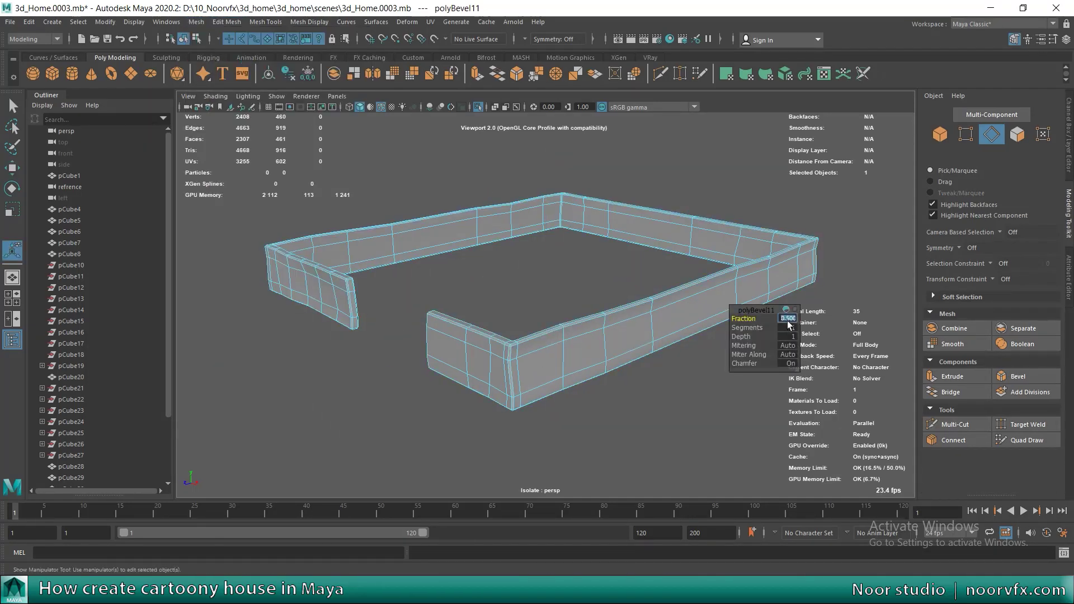
mouse_move(403, 286)
left_mouse_down()
mouse_move(496, 312)
mouse_move(468, 326)
mouse_move(507, 297)
left_mouse_up()
key("q")
key("F8")
key("F9")
key("F8")
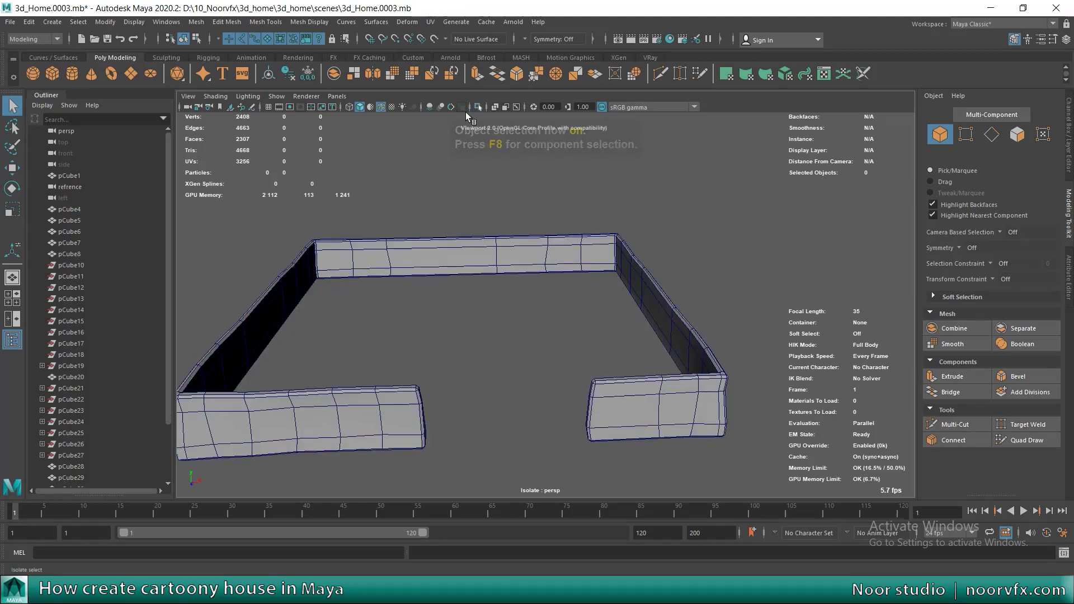
Step: Show the whole house again and select a vertical corner post for adjusting
left_click(479, 107)
mouse_move(414, 324)
left_mouse_down("alt")
mouse_move(505, 321)
mouse_move(481, 313)
mouse_move(434, 343)
mouse_move(559, 320)
left_mouse_up("alt")
scroll(505, 317, "up", 2)
left_click(438, 333, "shift")
key("w")
left_click(558, 319)
key("ctrl+z")
left_click_drag(423, 312, 523, 316, "alt")
key("r")
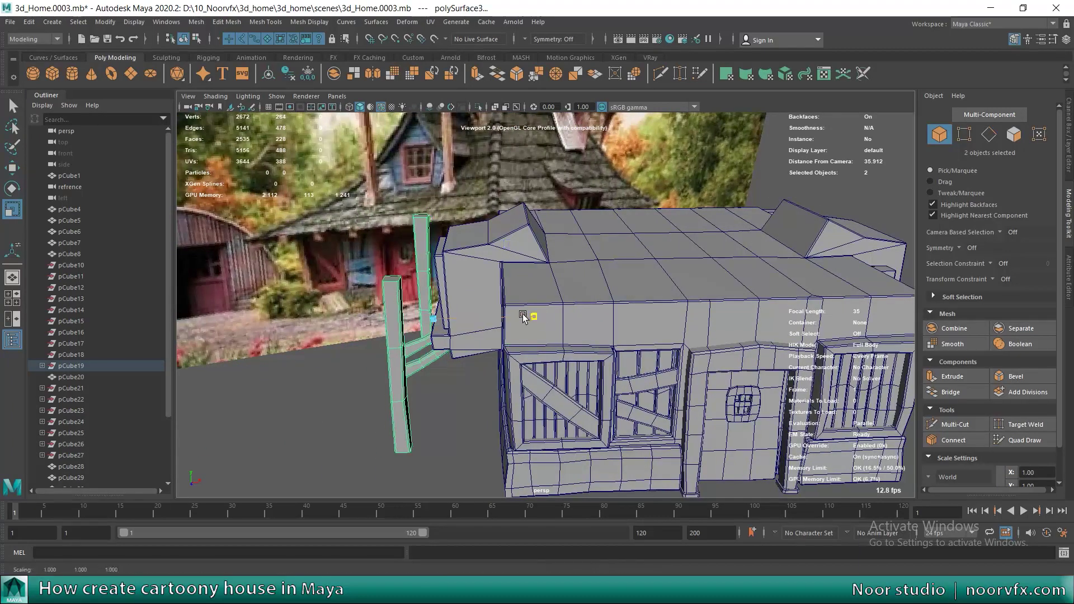
Step: Move the window grill into the window opening; a 0.5 height squash is tried and undone
left_click(1069, 133)
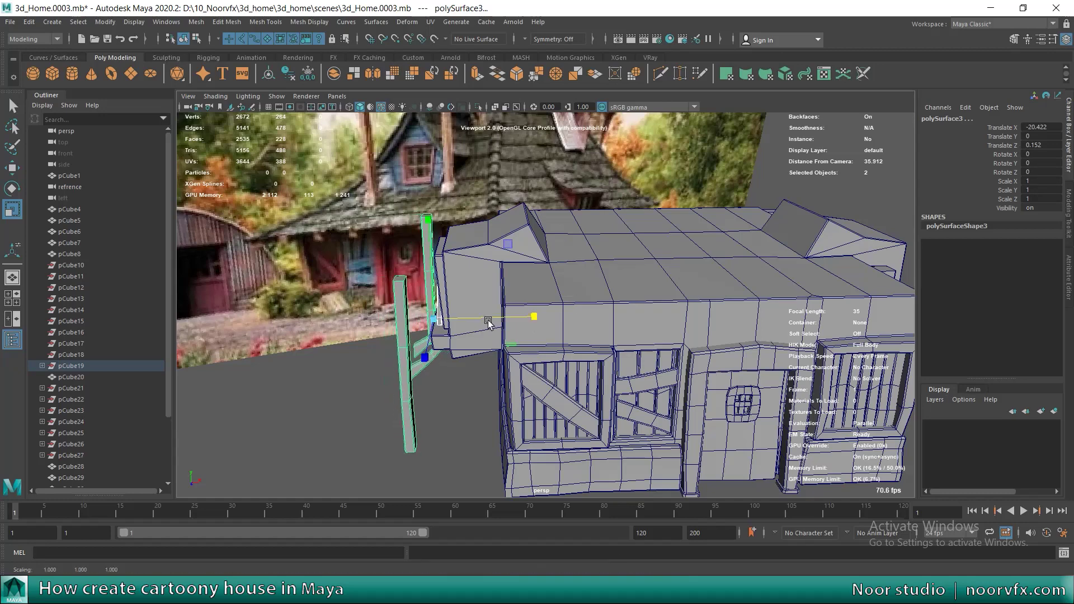
mouse_move(532, 323)
left_mouse_down("alt")
mouse_move(465, 288)
mouse_move(457, 315)
left_mouse_up("alt")
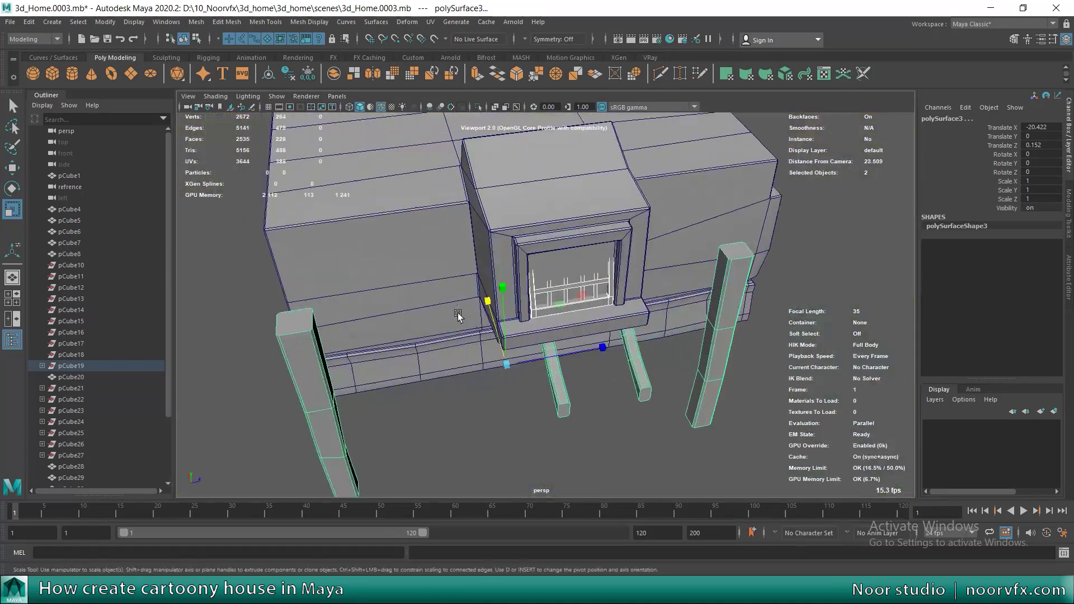
key("ctrl+z")
key("ctrl+z")
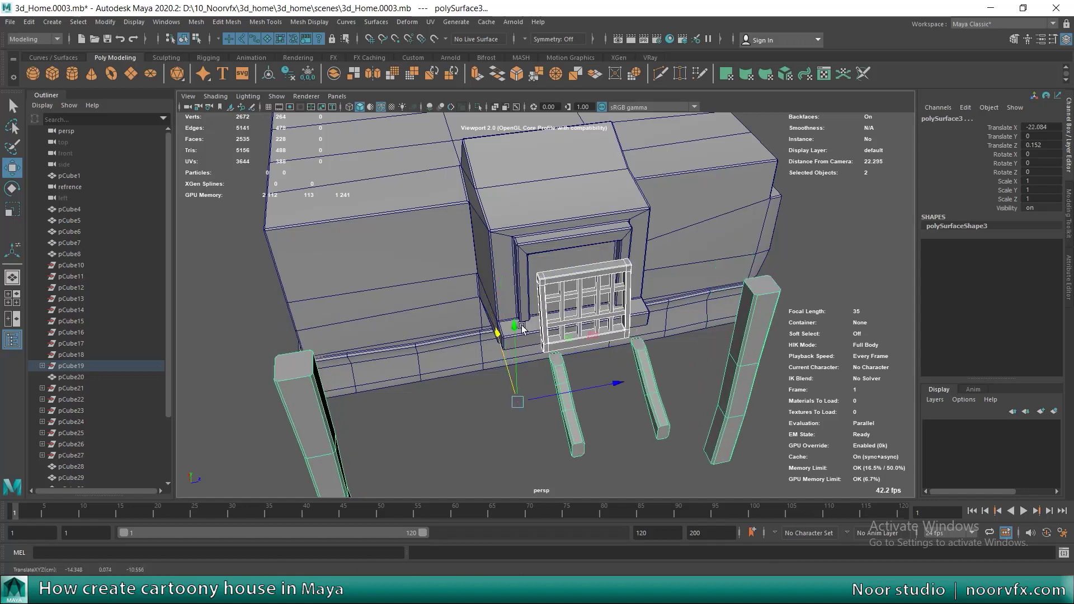
scroll(567, 298, "up", 2)
middle_click_drag(567, 299, 558, 282)
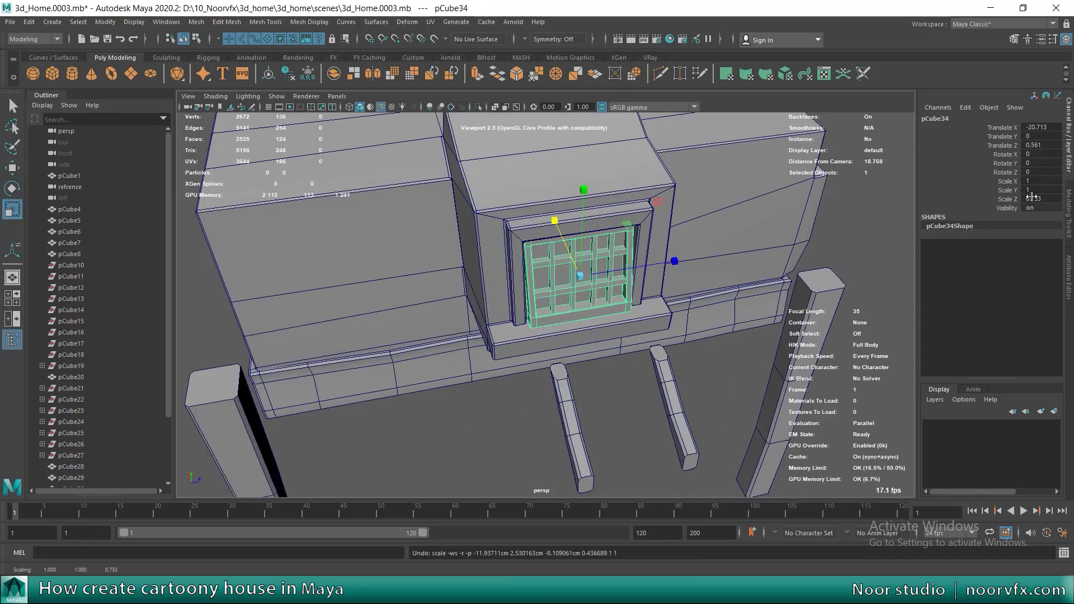
type("0.5")
key("Return")
key("ctrl+z")
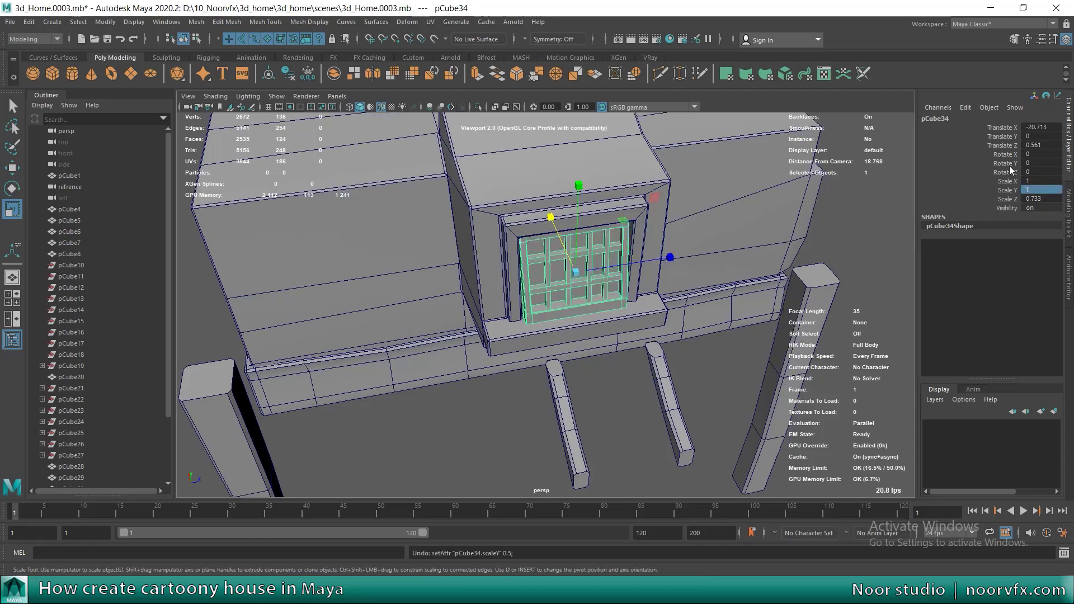
Step: Mirror the grill horizontally and slide it sideways to sit flush in the frame
left_click_drag(789, 256, 738, 221, "alt")
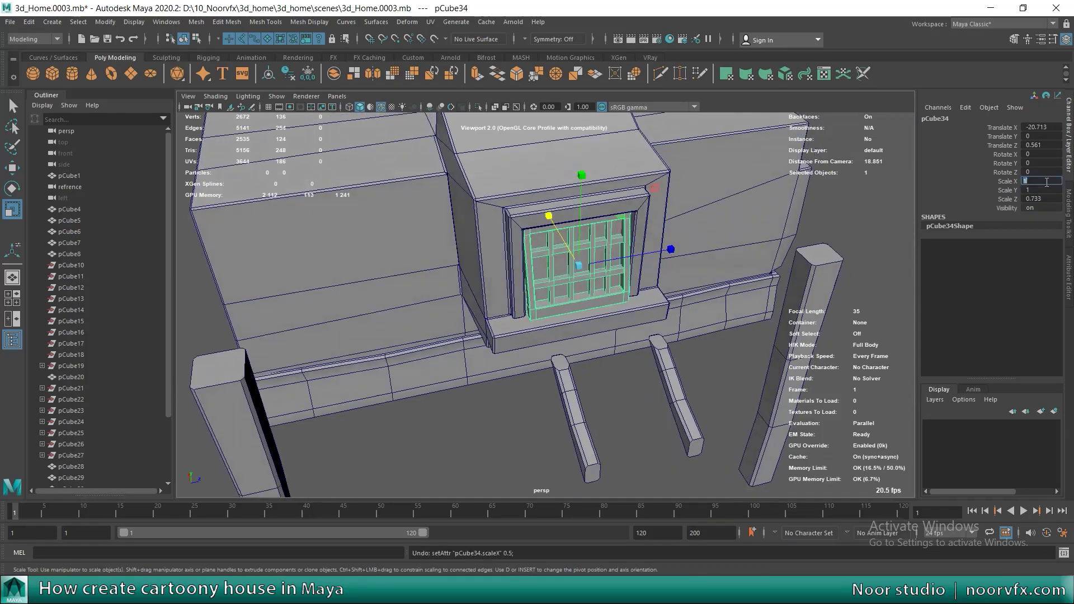
left_click(1041, 181)
type("-1")
key("Return")
scroll(577, 224, "up", 5)
key("w")
left_click_drag(598, 238, 576, 220)
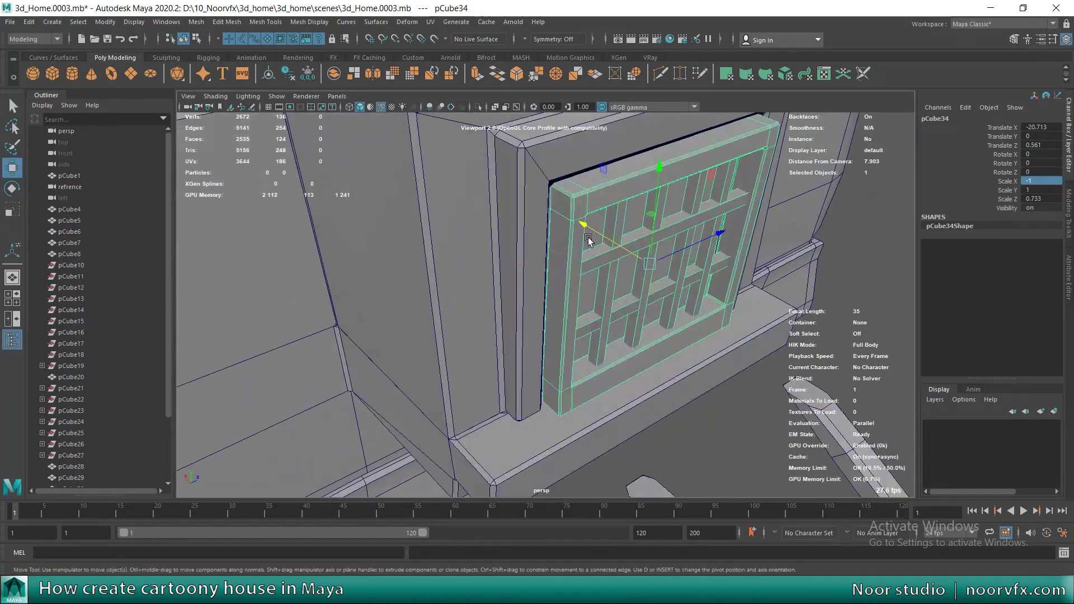
scroll(577, 224, "down", 2)
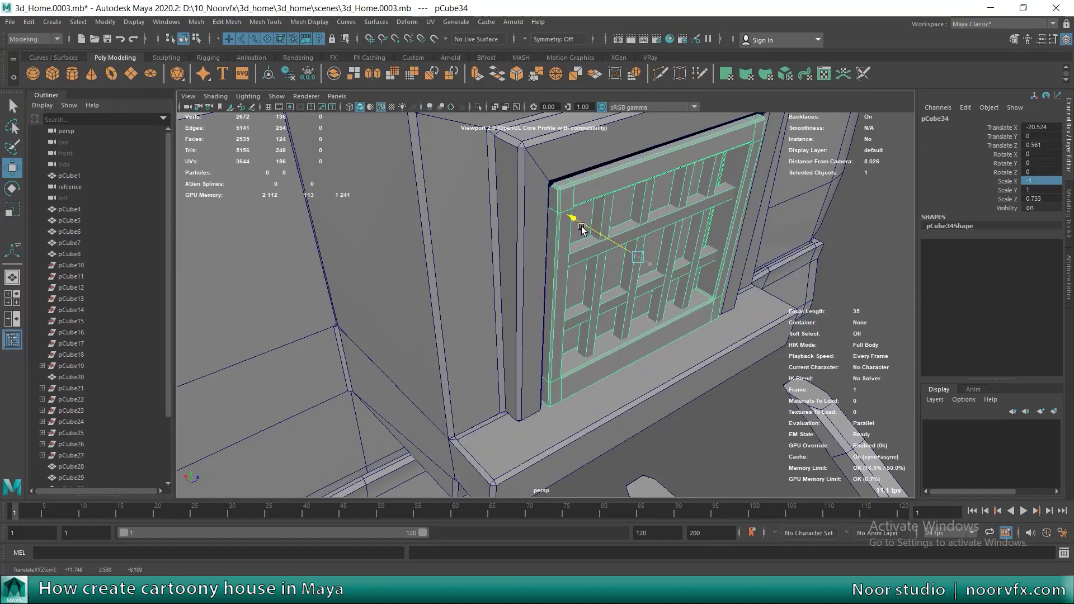
scroll(616, 279, "down", 6)
left_click(431, 447)
key("e")
scroll(530, 309, "up", 4)
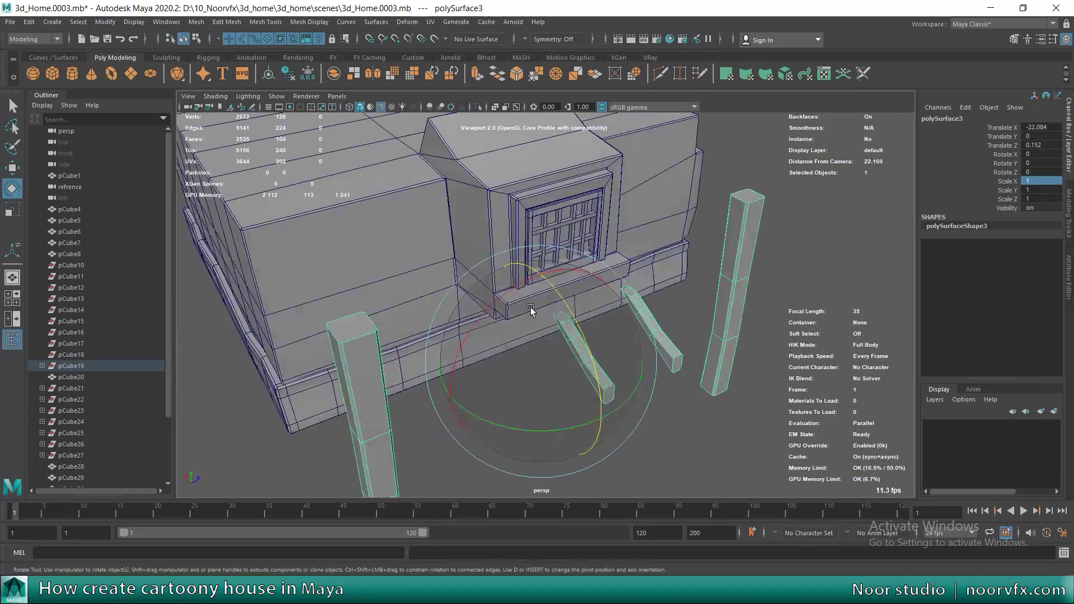
Step: Mirror the slanted leg posts with Scale X -1 and move them to the other side
scroll(530, 309, "up", 3)
key("r")
key("ctrl+z")
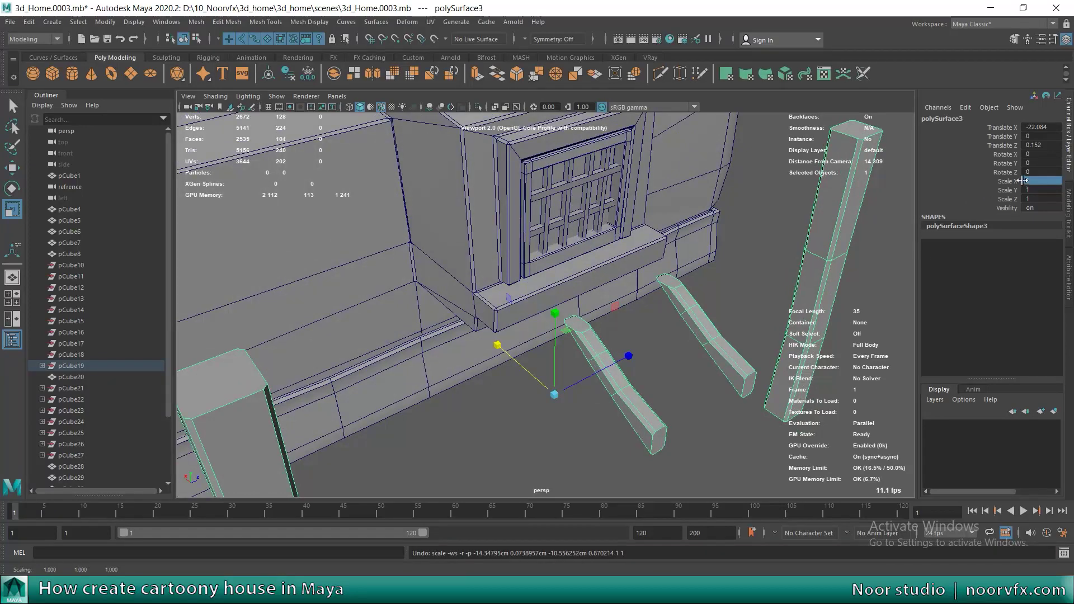
type("-1")
key("Return")
key("w")
mouse_move(620, 252)
left_mouse_down("alt")
mouse_move(515, 240)
mouse_move(529, 263)
left_mouse_up("alt")
scroll(472, 293, "down", 5)
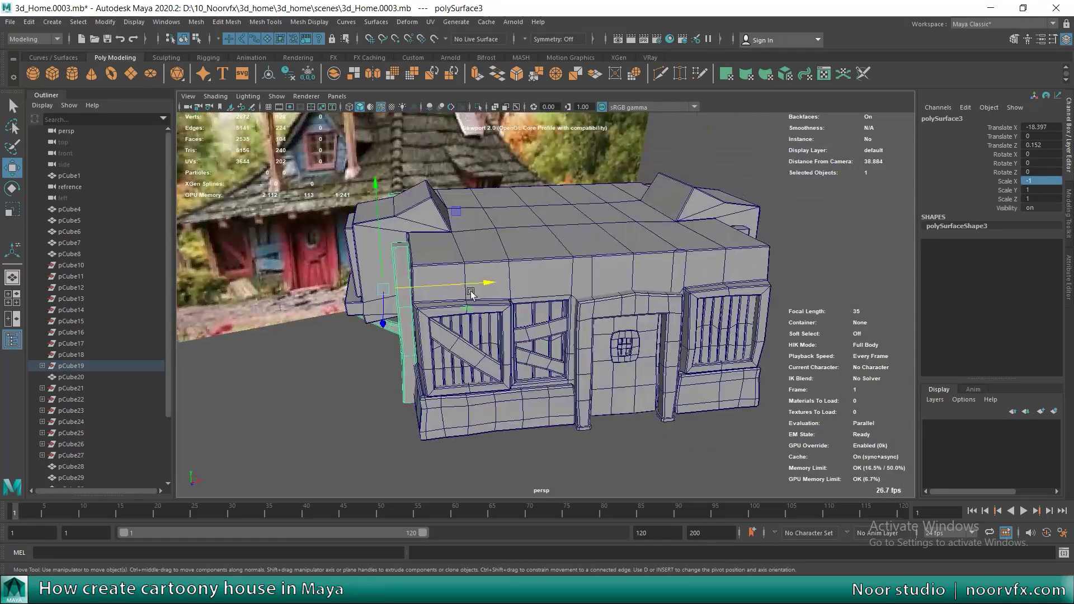
key("q")
Step: Select the pillar beside the window and duplicate it with Ctrl+D
mouse_move(471, 293)
left_mouse_down("alt")
mouse_move(444, 273)
mouse_move(444, 233)
mouse_move(322, 240)
mouse_move(326, 250)
mouse_move(448, 260)
mouse_move(648, 248)
mouse_move(643, 302)
mouse_move(622, 268)
left_mouse_up("alt")
left_click(620, 302)
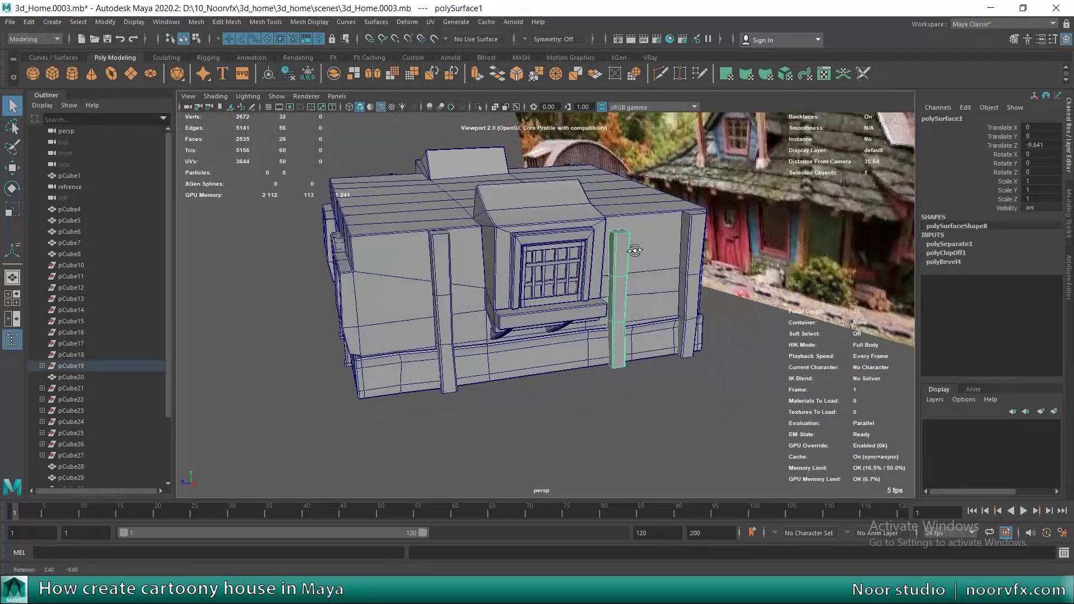
scroll(599, 280, "up", 3)
key("F11")
left_click(645, 228)
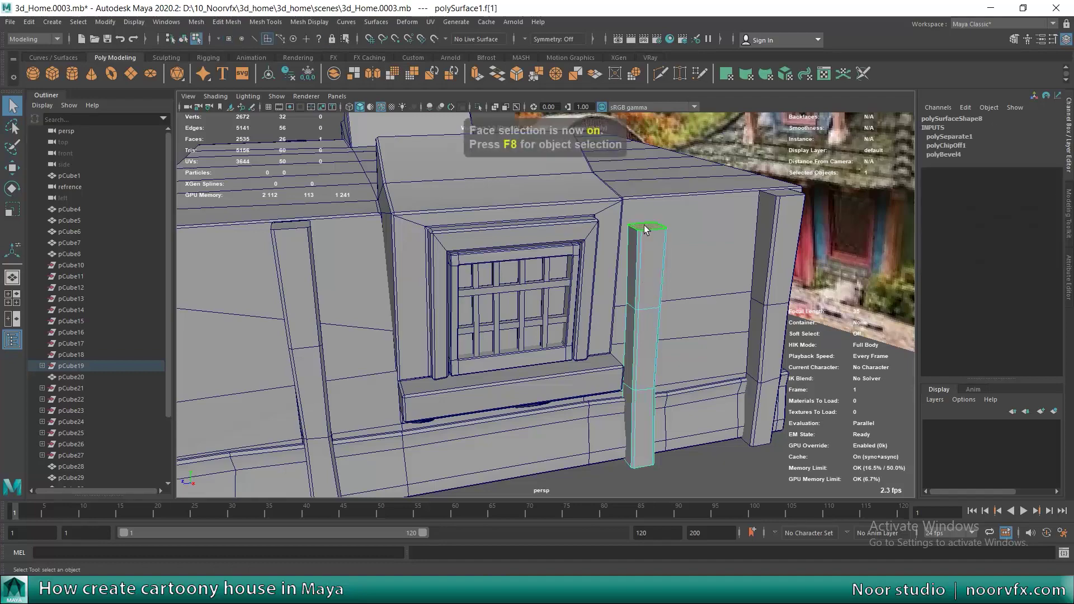
mouse_move(654, 169)
left_mouse_down("alt")
mouse_move(644, 275)
mouse_move(492, 252)
mouse_move(608, 273)
mouse_move(619, 288)
left_mouse_up("alt")
key("ctrl+d")
key("F8")
Step: Center the new pillar's pivot and move it along X next to the window
key("f")
left_click_drag(407, 366, 232, 88, "alt")
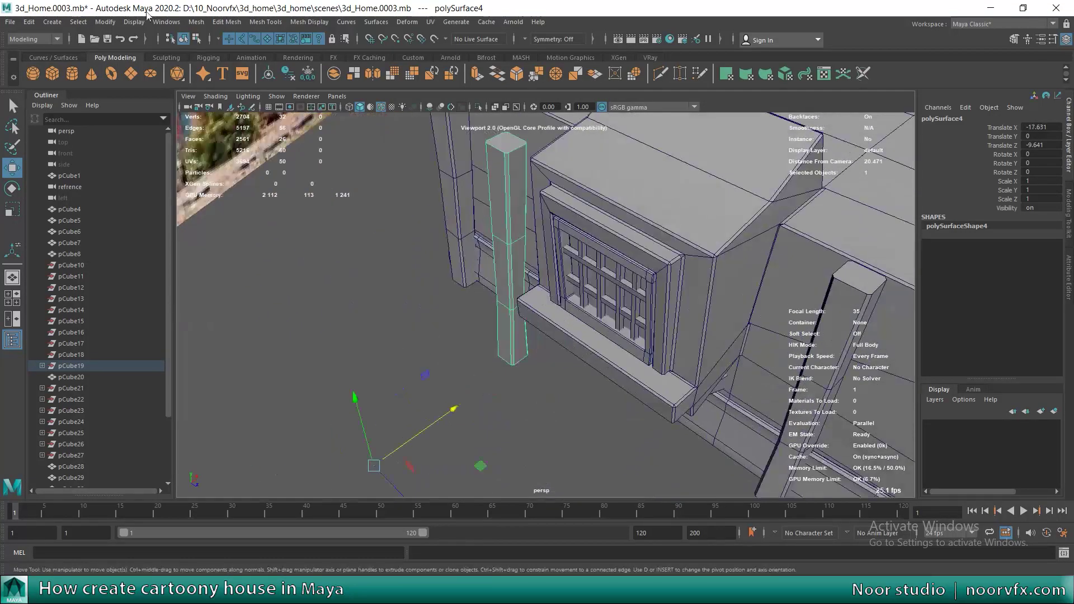
left_click(106, 22)
left_click(129, 103)
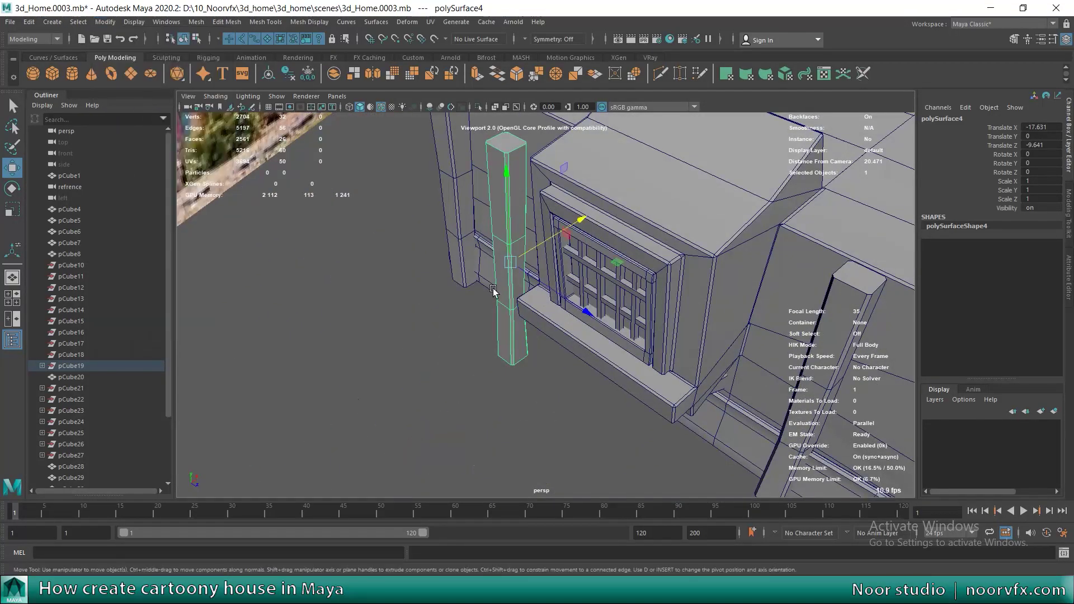
key("r")
left_click_drag(573, 238, 582, 235)
key("ctrl+z")
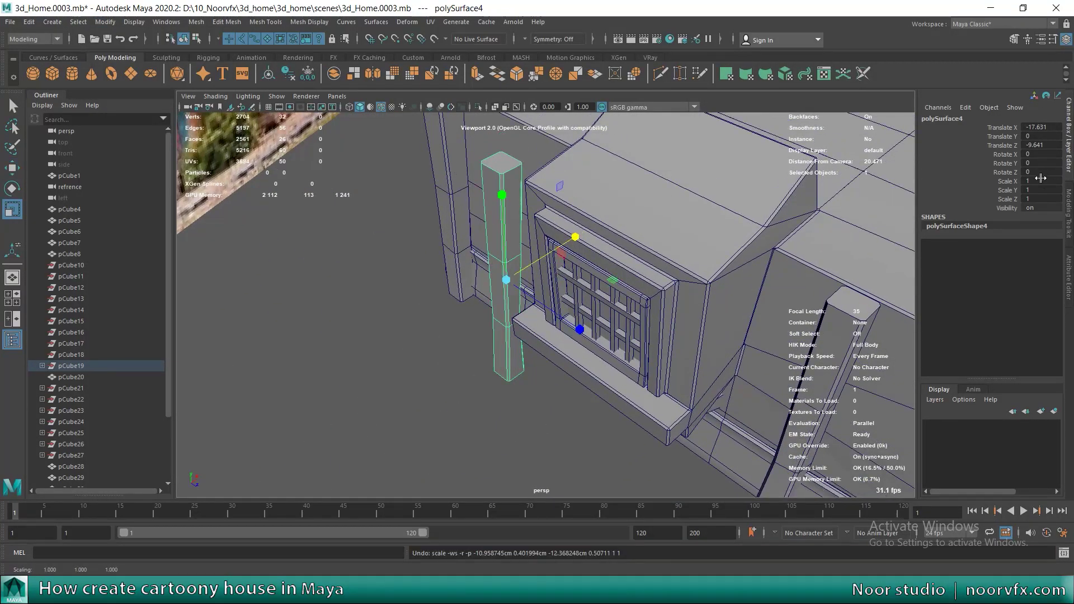
mouse_move(404, 273)
left_mouse_down("alt")
mouse_move(505, 338)
mouse_move(560, 335)
left_mouse_up("alt")
key("w")
mouse_move(699, 324)
left_mouse_down()
mouse_move(595, 301)
mouse_move(492, 318)
mouse_move(537, 350)
mouse_move(636, 319)
mouse_move(635, 329)
left_mouse_up()
scroll(596, 300, "down", 5)
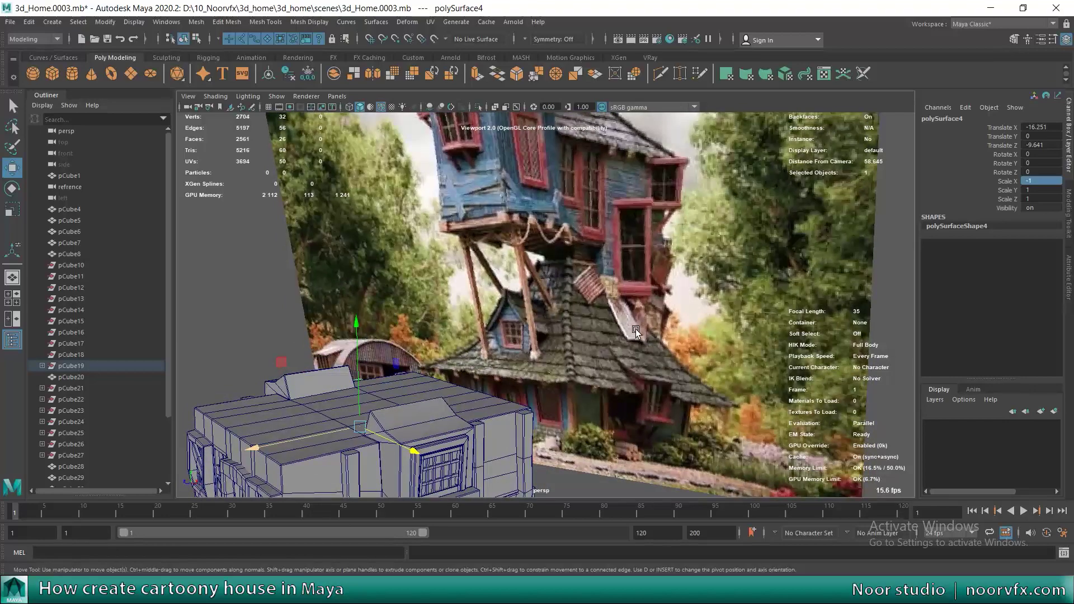
Step: Select pCube1, switch to face mode via the marking menu, and pick the roof's top faces
left_click_drag(461, 340, 521, 369, "alt")
scroll(520, 369, "up", 3)
left_click(537, 374)
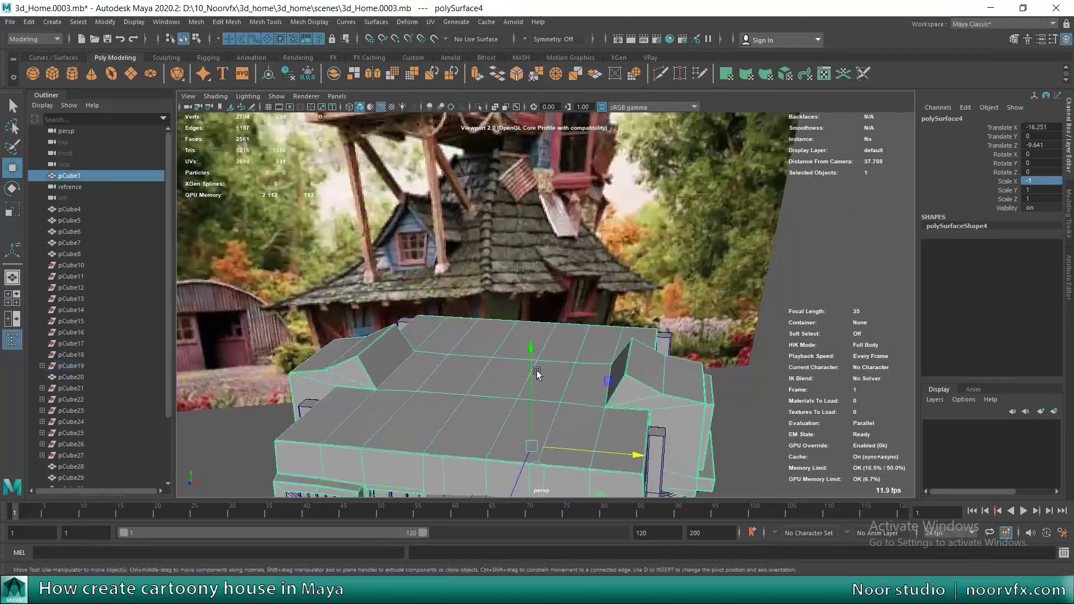
middle_click_drag(538, 374, 561, 373, "alt")
right_click_drag(521, 285, 521, 353)
left_click(571, 439)
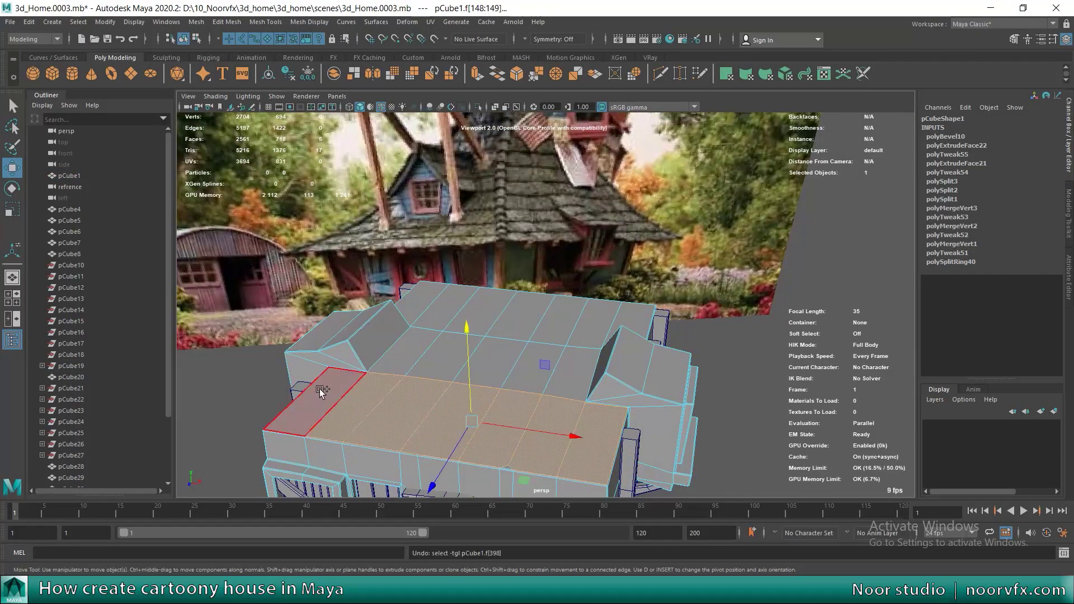
scroll(320, 388, "up", 3)
middle_click_drag(320, 388, 353, 360, "alt")
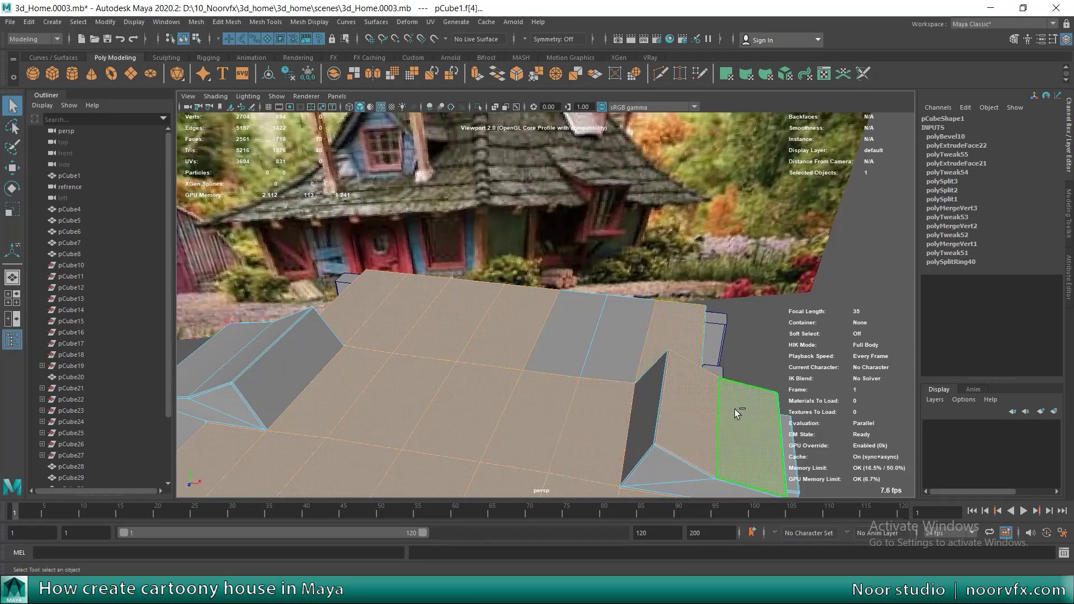
left_click_drag(736, 412, 699, 408, "alt")
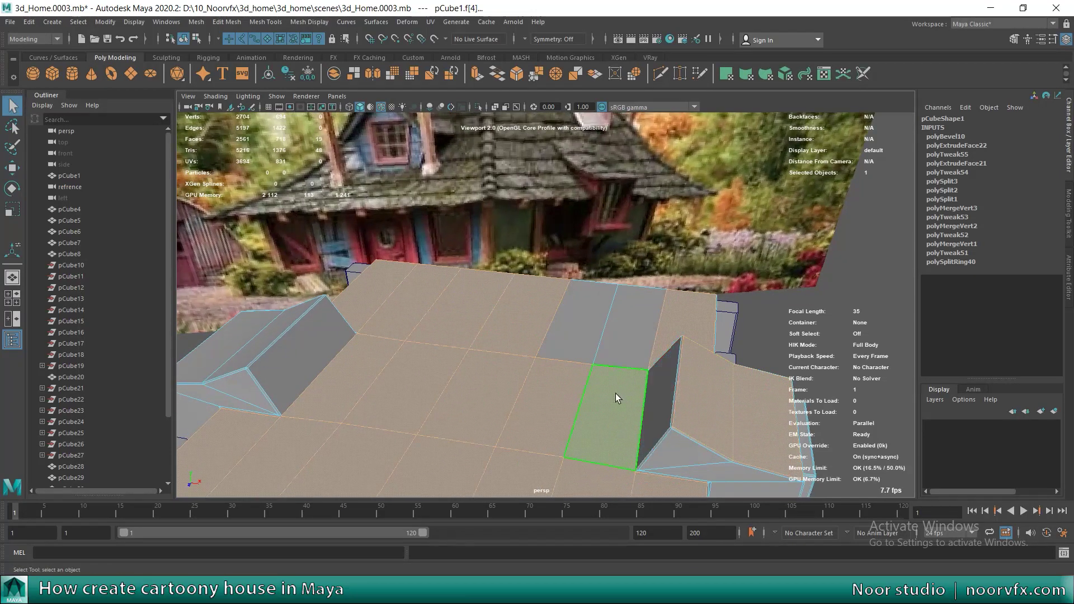
mouse_move(615, 394)
left_mouse_down("alt")
mouse_move(563, 369)
mouse_move(559, 349)
left_mouse_up("alt")
left_click_drag(611, 324, 454, 395, "alt")
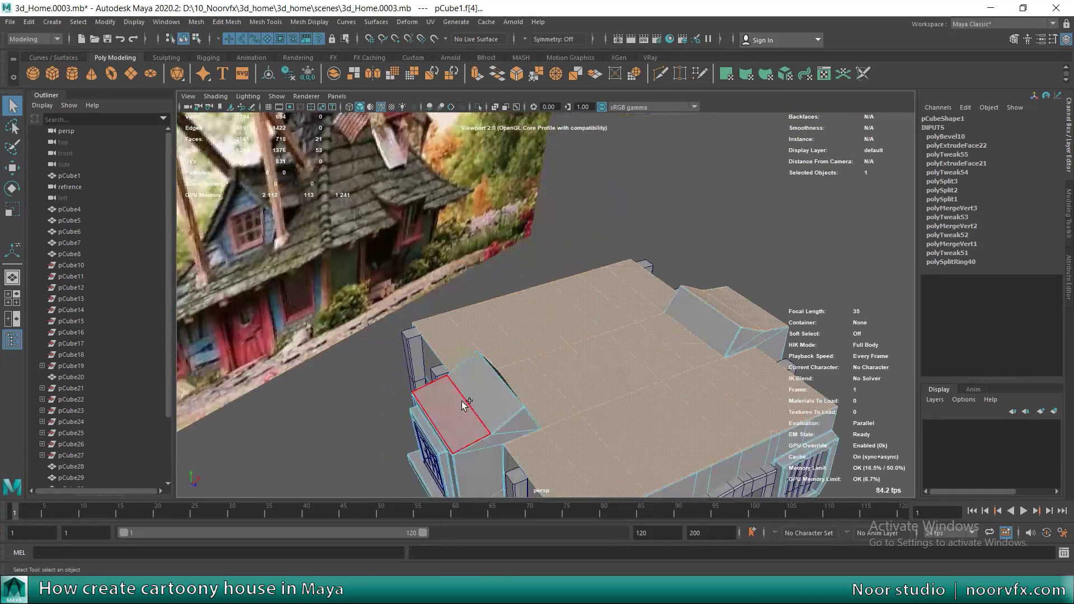
key("w")
left_click_drag(568, 366, 504, 335, "alt")
Step: Extract the selected roof faces into a separate piece with Edit Mesh > Extract
left_click(196, 22)
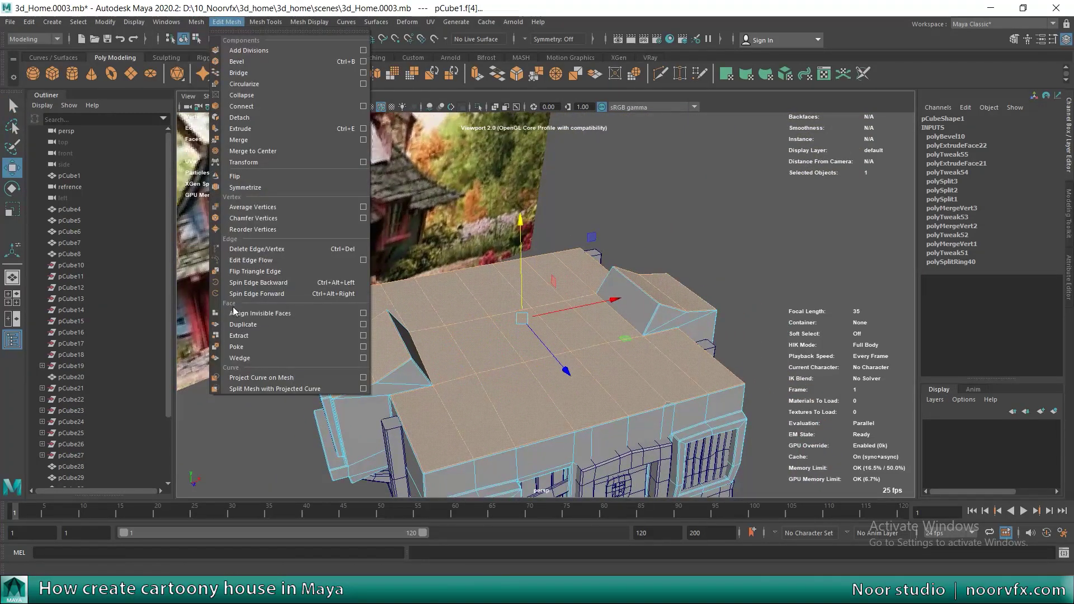
left_click(244, 334)
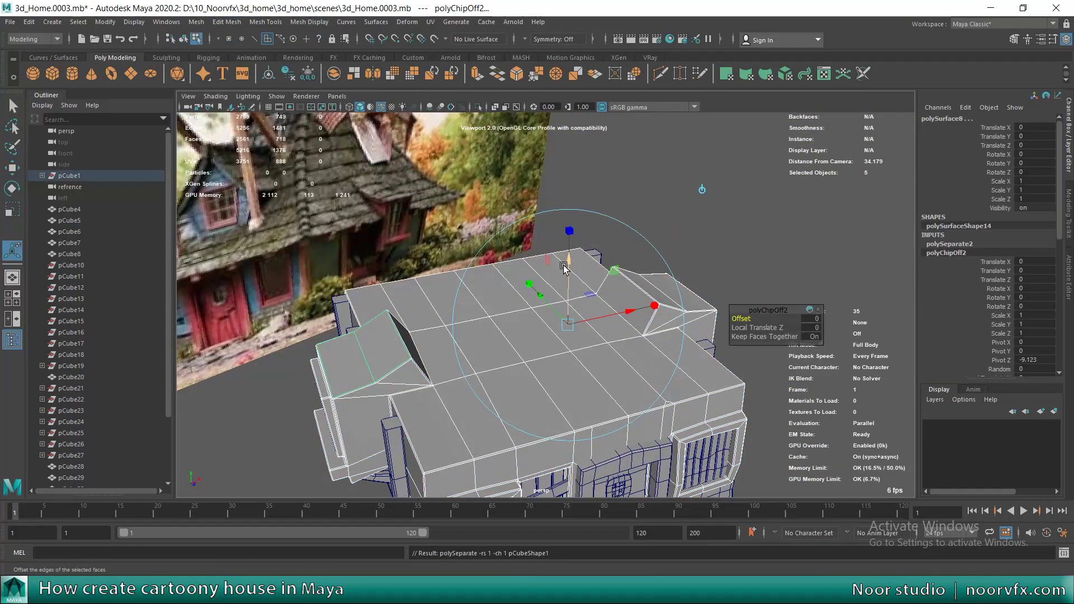
left_click_drag(568, 266, 572, 263)
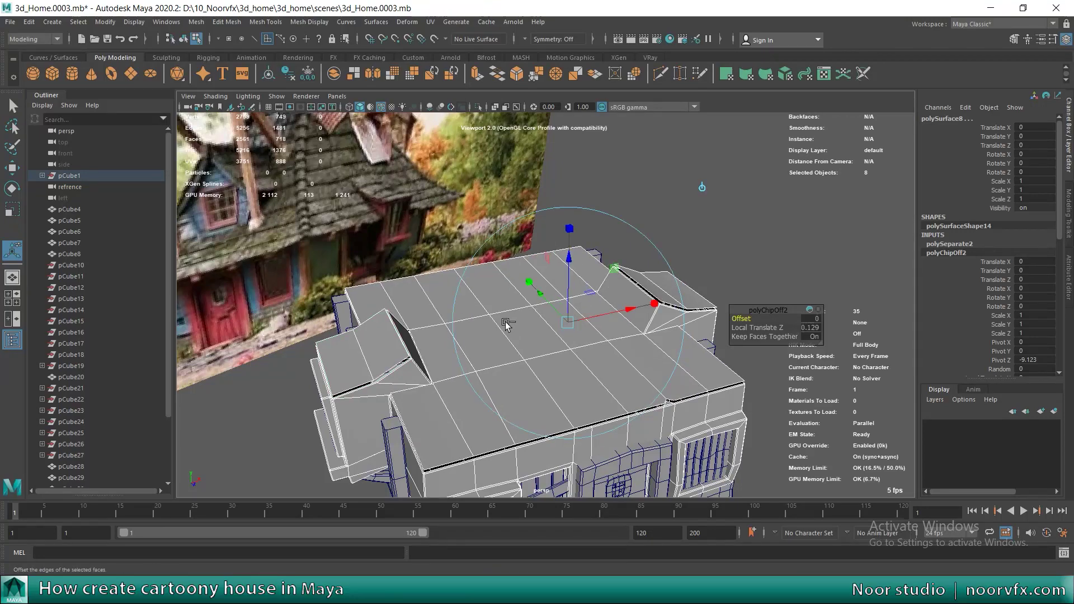
key("ctrl+z")
left_click(240, 23)
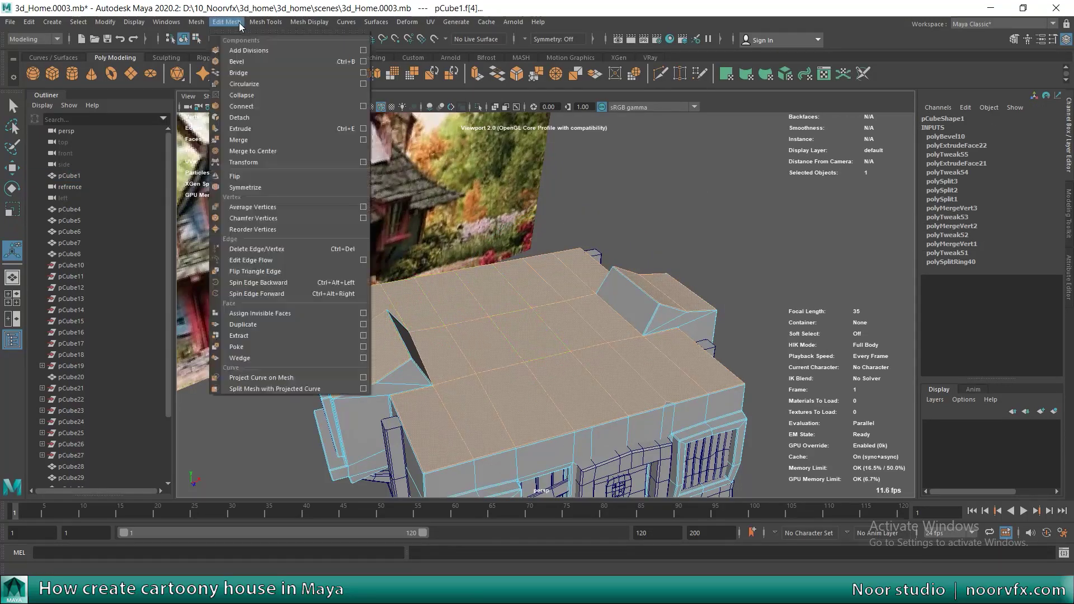
left_click(257, 325)
Step: Select the house body, test the split with a move, then hide it with Ctrl+H
key("q")
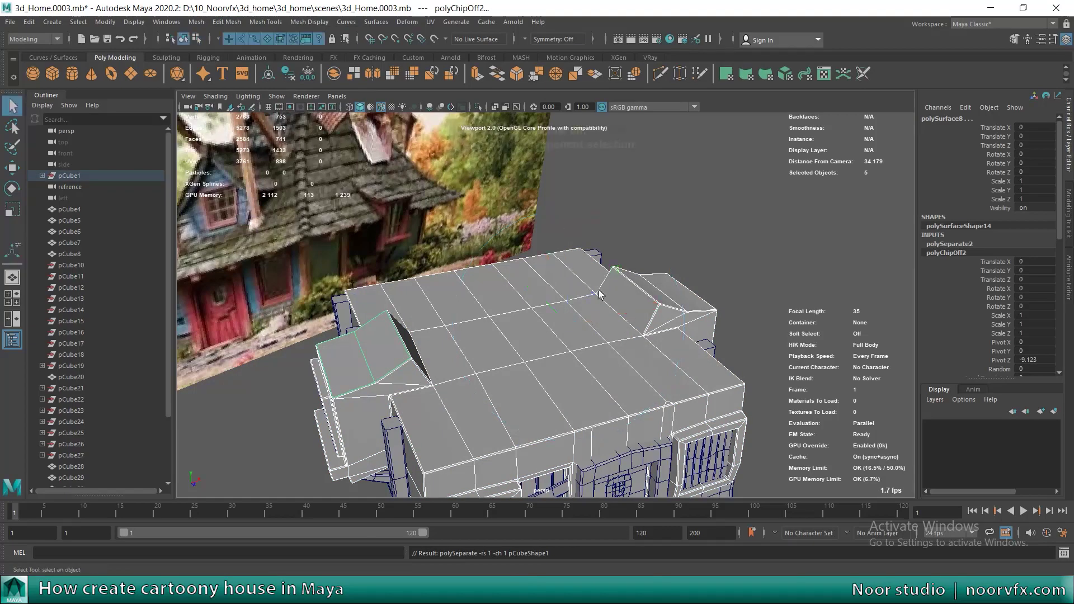
key("F8")
left_click(559, 310)
key("w")
left_click_drag(545, 299, 551, 408)
key("ctrl+z")
key("ctrl+h")
left_click(553, 288)
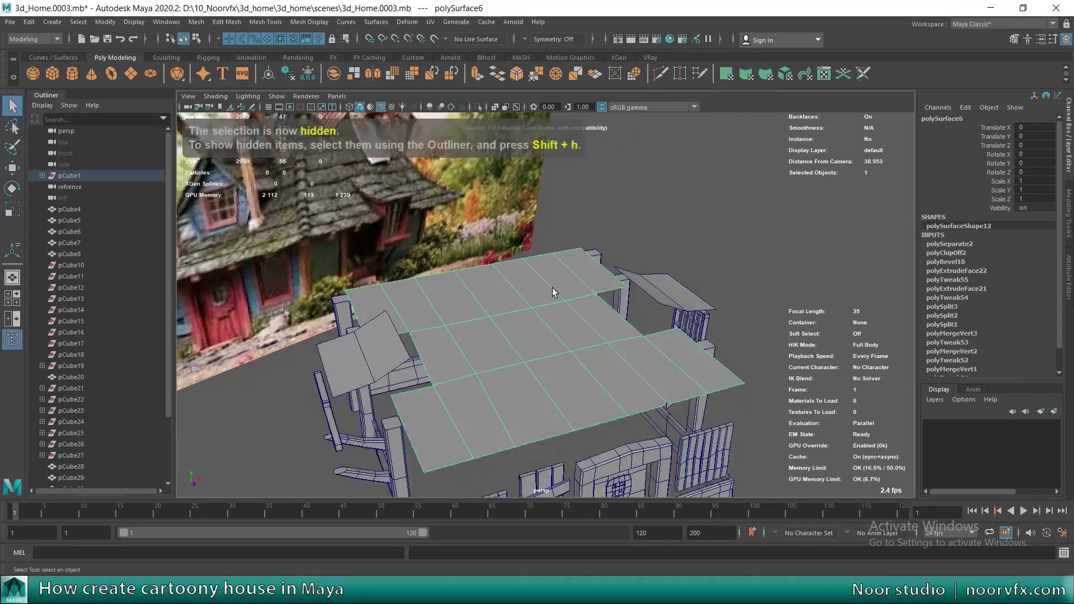
Step: Raise the separated roof piece slightly above the house
key("w")
mouse_move(398, 354)
left_mouse_down("alt")
mouse_move(424, 223)
mouse_move(475, 234)
mouse_move(495, 263)
left_mouse_up("alt")
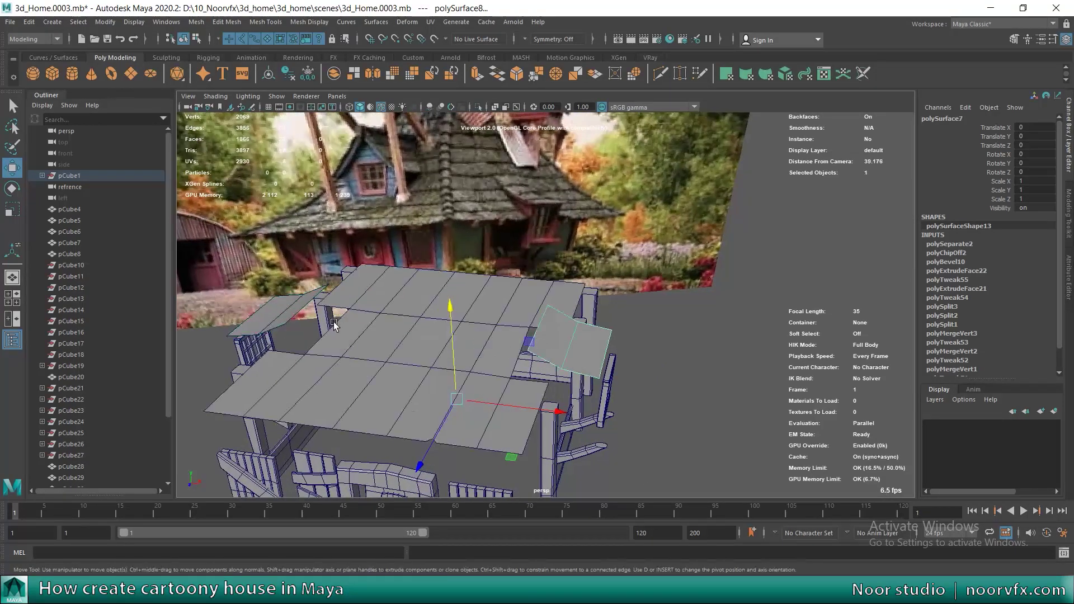
scroll(562, 344, "up", 2)
scroll(557, 338, "up", 2)
scroll(551, 333, "up", 1)
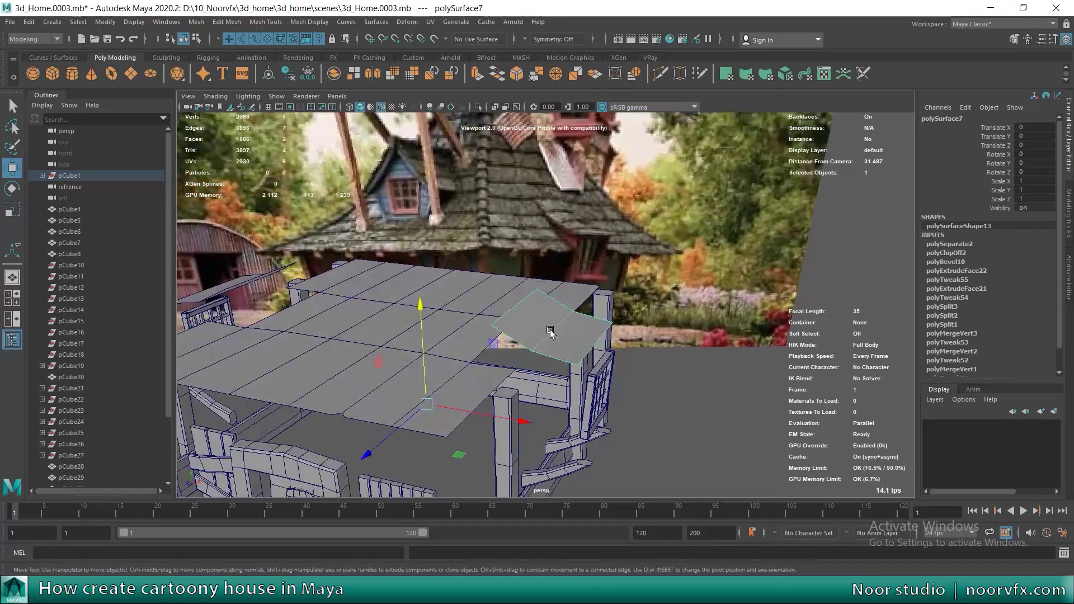
left_click_drag(437, 303, 301, 297, "alt")
middle_click_drag(522, 338, 513, 317)
scroll(512, 317, "down", 2)
scroll(452, 322, "down", 2)
mouse_move(452, 322)
left_mouse_down("alt")
mouse_move(487, 338)
mouse_move(503, 377)
mouse_move(504, 335)
left_mouse_up("alt")
scroll(459, 381, "up", 3)
Step: Weld the loose roof-corner vertices into one point with Edit Mesh > Merge to Center
key("F9")
left_click(441, 386)
key("q")
scroll(431, 392, "up", 3)
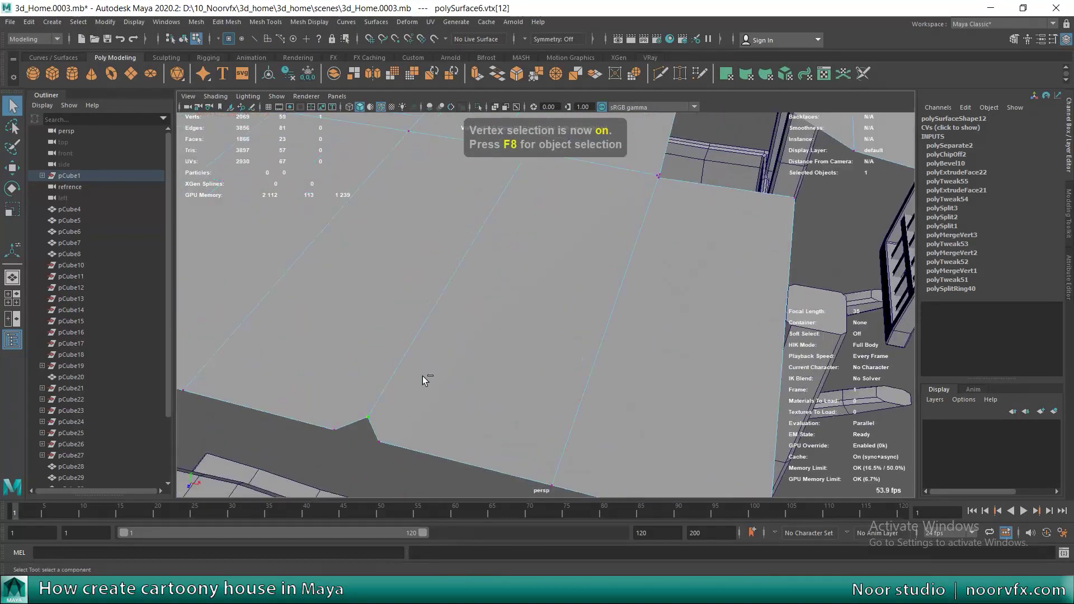
left_click(227, 22)
left_click(242, 151)
scroll(338, 268, "down", 5)
key("F8")
key("w")
Step: Orbit out to the whole house and select all 19 roof panel faces in face mode
mouse_move(338, 269)
left_mouse_down("alt")
mouse_move(376, 297)
mouse_move(376, 329)
left_mouse_up("alt")
mouse_move(451, 323)
left_mouse_down("alt")
mouse_move(444, 452)
mouse_move(480, 344)
mouse_move(449, 338)
mouse_move(454, 379)
mouse_move(469, 326)
left_mouse_up("alt")
scroll(443, 348, "down", 3)
scroll(443, 435, "up", 3)
key("F11")
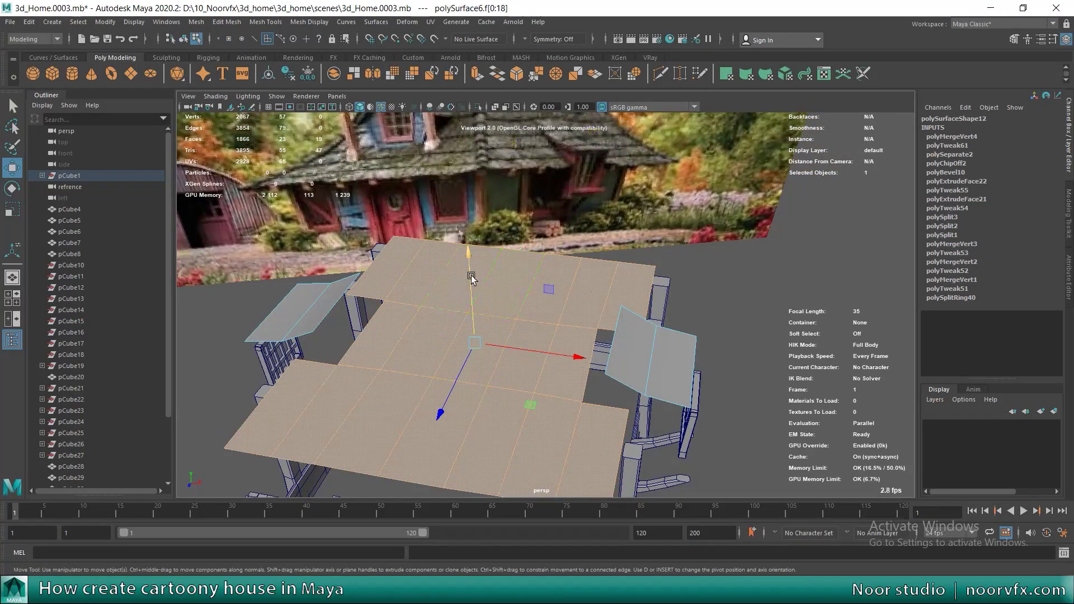
left_click(1014, 40)
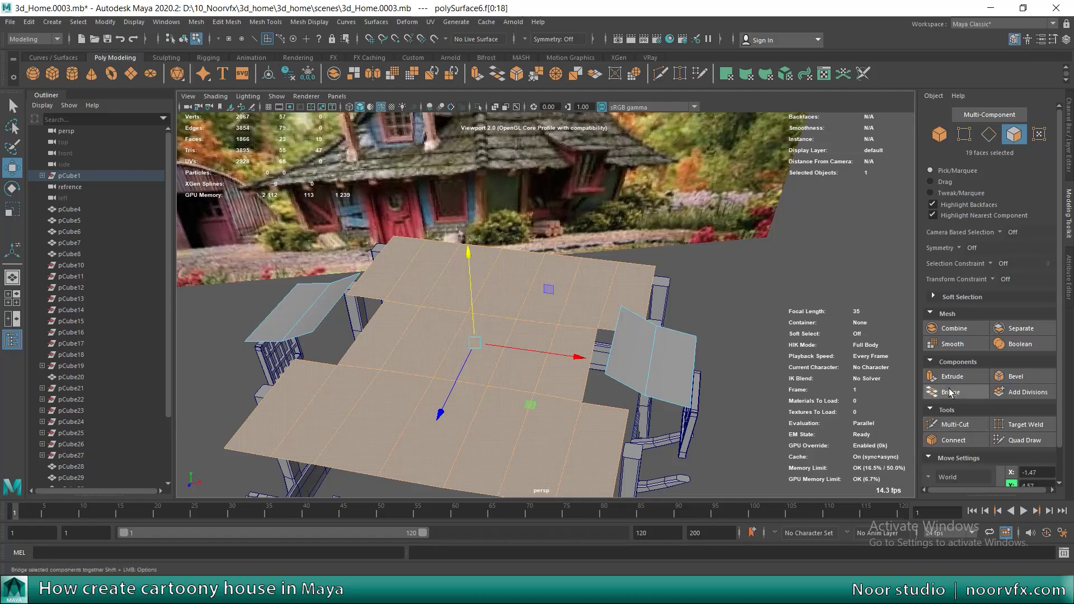
Step: Extrude the roof faces into a thin slab about 0.4 thick
left_click(951, 376)
mouse_move(516, 300)
left_mouse_down()
mouse_move(515, 207)
mouse_move(480, 291)
left_mouse_up()
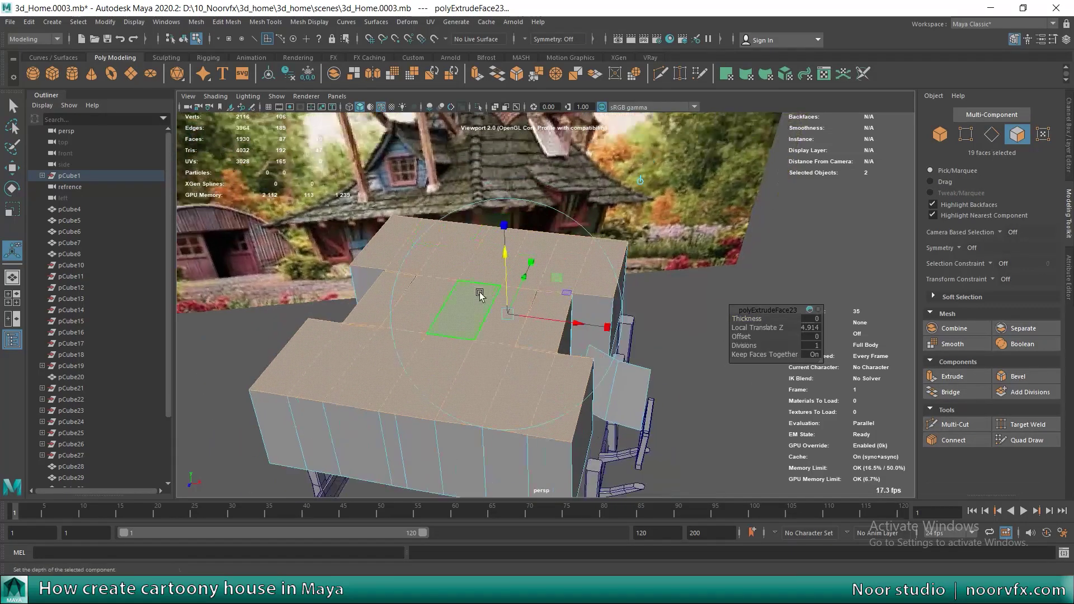
mouse_move(523, 330)
left_mouse_down()
mouse_move(499, 386)
mouse_move(541, 265)
left_mouse_up()
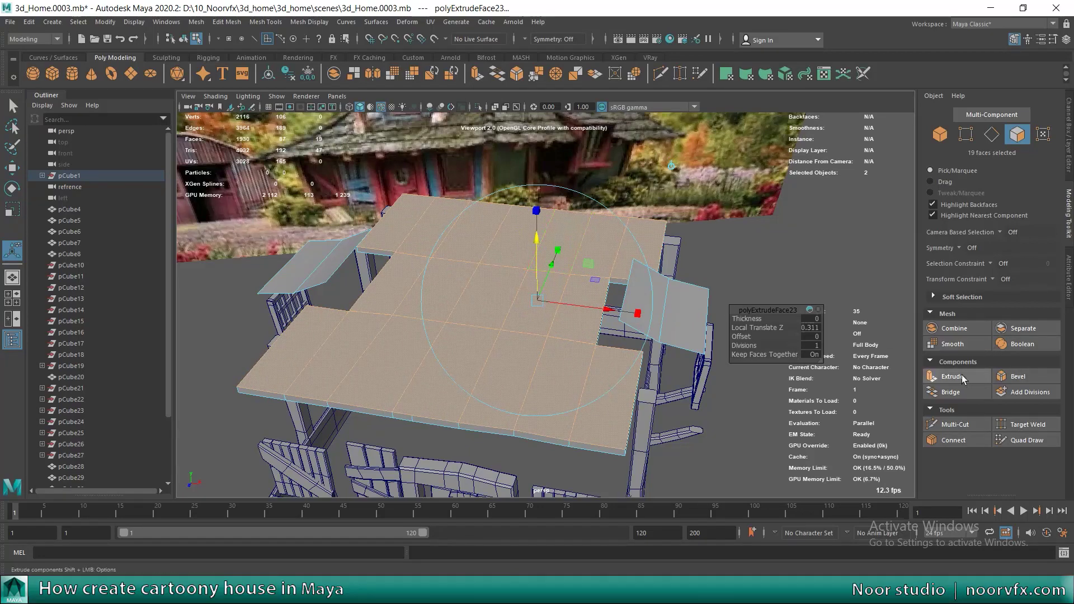
left_click_drag(562, 320, 548, 390, "alt")
Step: Select edge loops along the slab's front and scale them inward to taper the rim
key("r")
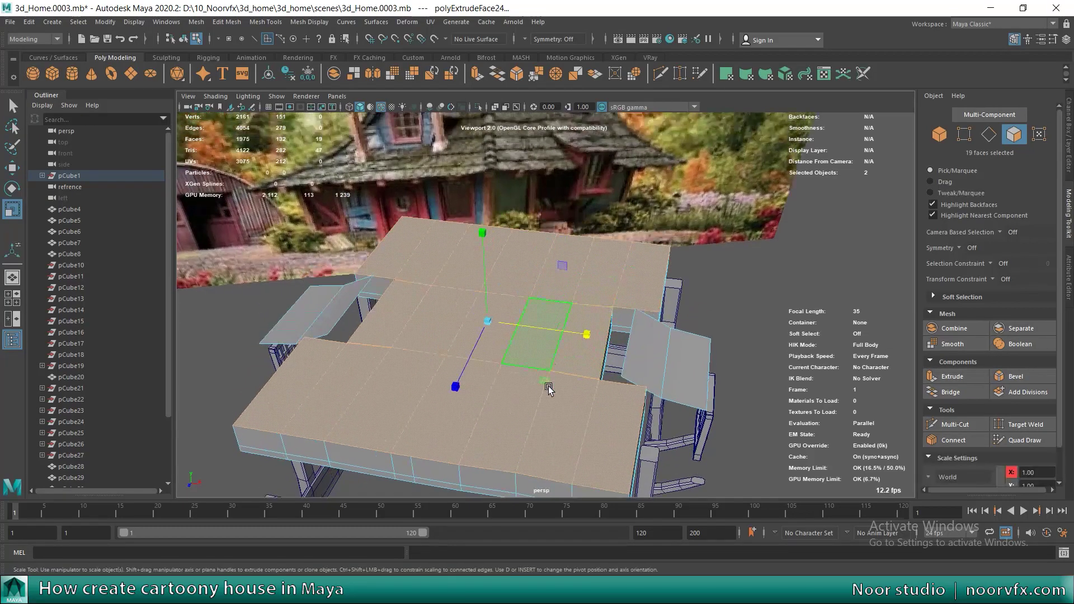
left_click_drag(437, 395, 355, 348, "alt")
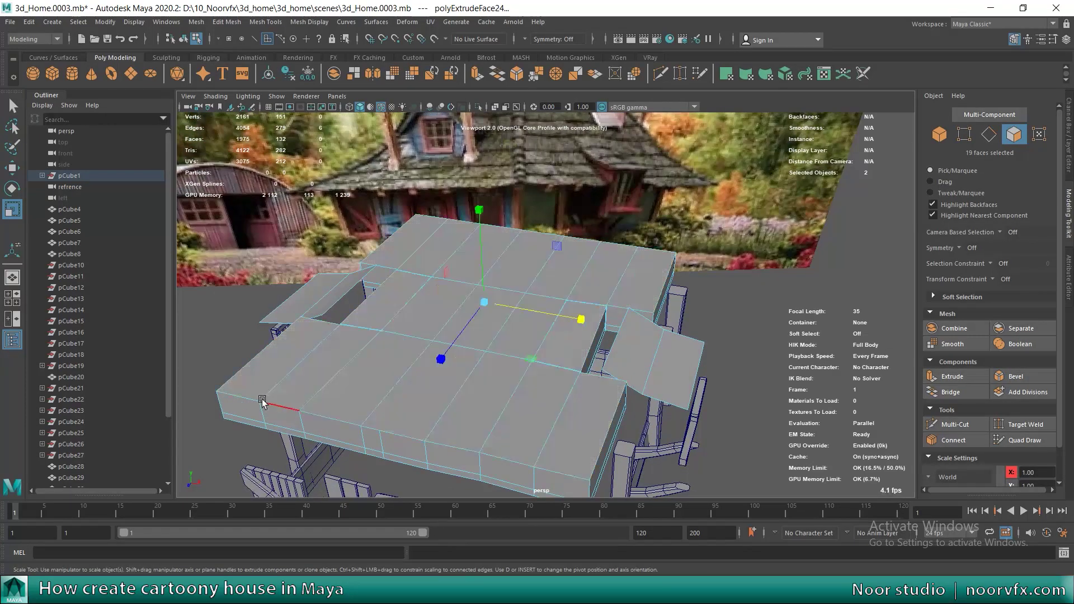
key("F10")
double_click(245, 403)
key("q")
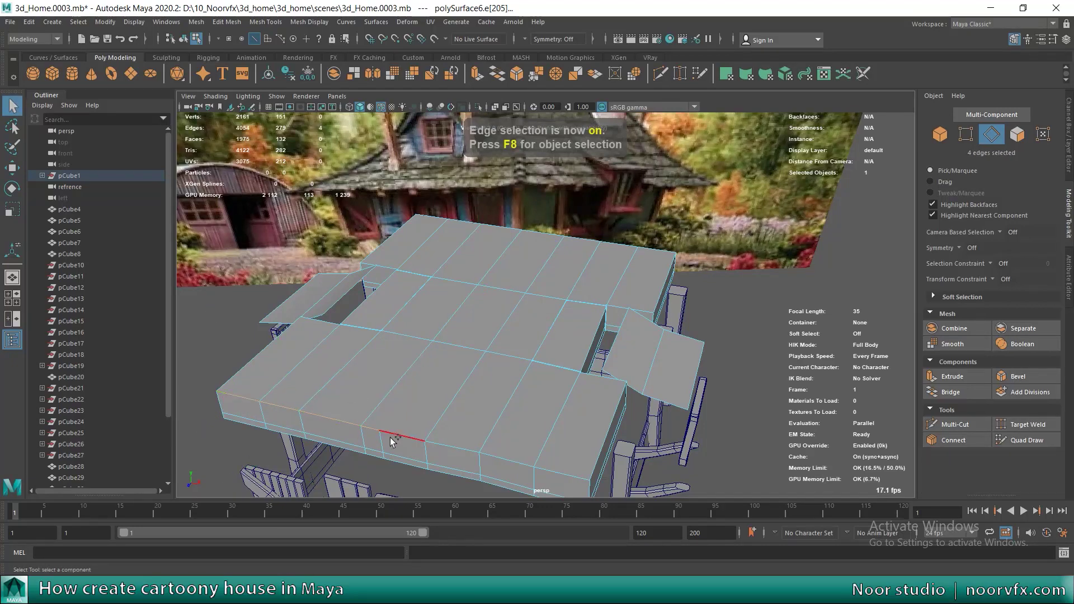
double_click(439, 219, "shift")
mouse_move(439, 221)
left_mouse_down("alt")
mouse_move(392, 335)
mouse_move(419, 334)
left_mouse_up("alt")
key("r")
scroll(418, 335, "up", 3)
scroll(419, 319, "up", 2)
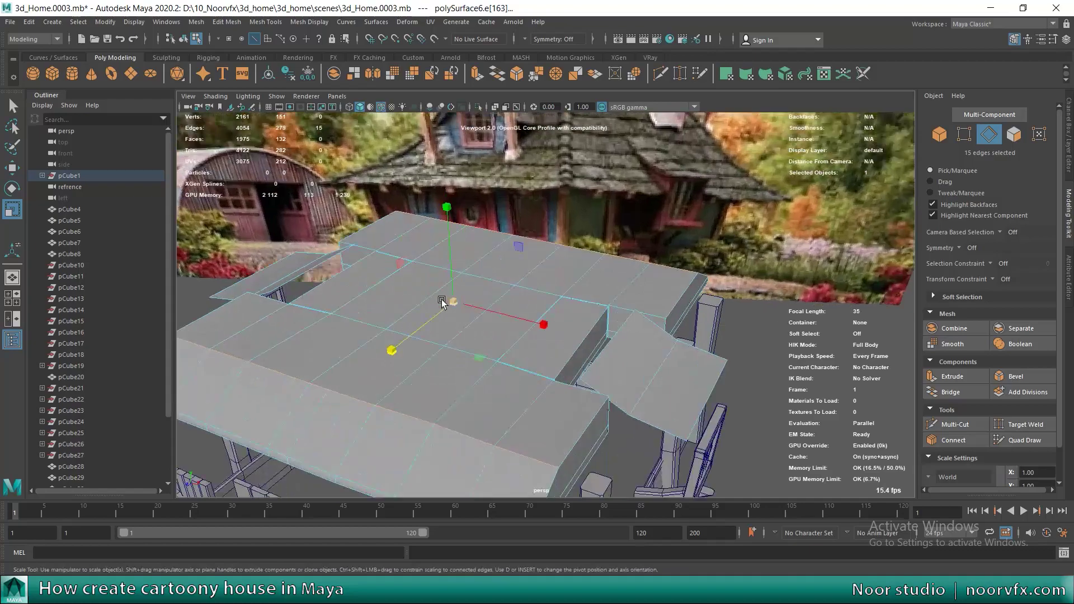
Step: Select the upper roof faces in face mode from the side view
key("F11")
key("space")
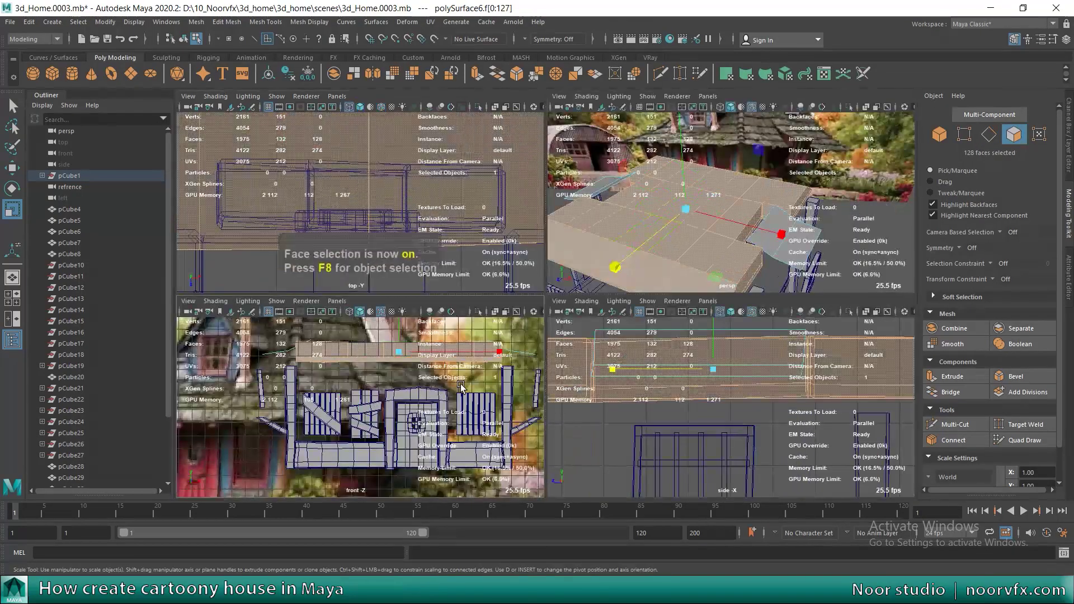
key("space")
scroll(640, 398, "up", 3)
scroll(618, 390, "down", 4)
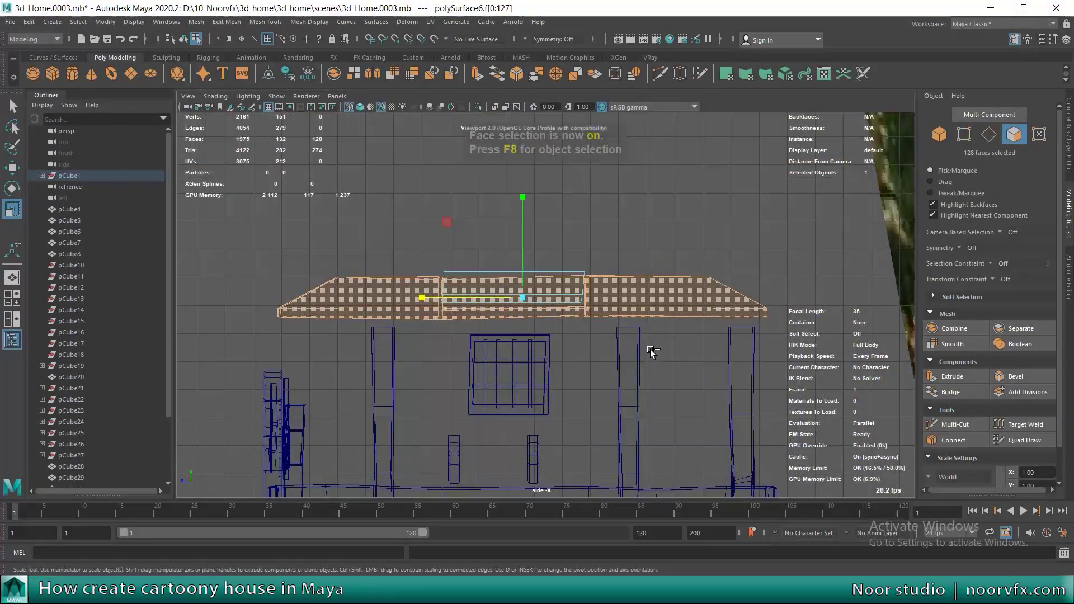
left_click_drag(648, 286, 411, 319)
key("space")
key("space")
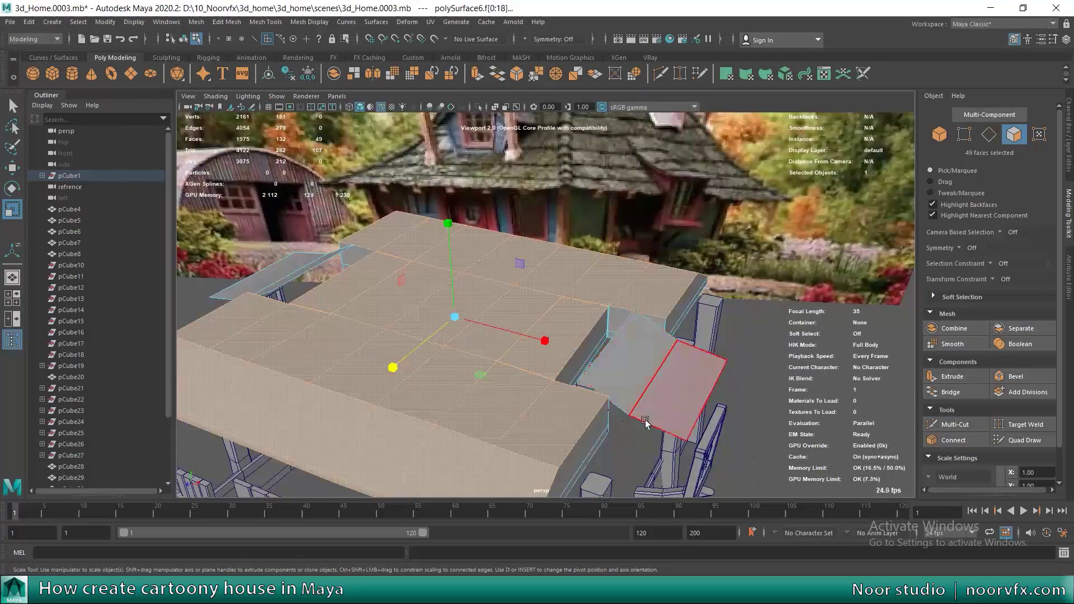
Step: Refine the face selection to all the roof faces plus its two side faces
key("w")
left_click_drag(409, 302, 429, 320, "alt")
mouse_move(502, 338)
left_mouse_down("alt")
mouse_move(625, 335)
mouse_move(611, 333)
left_mouse_up("alt")
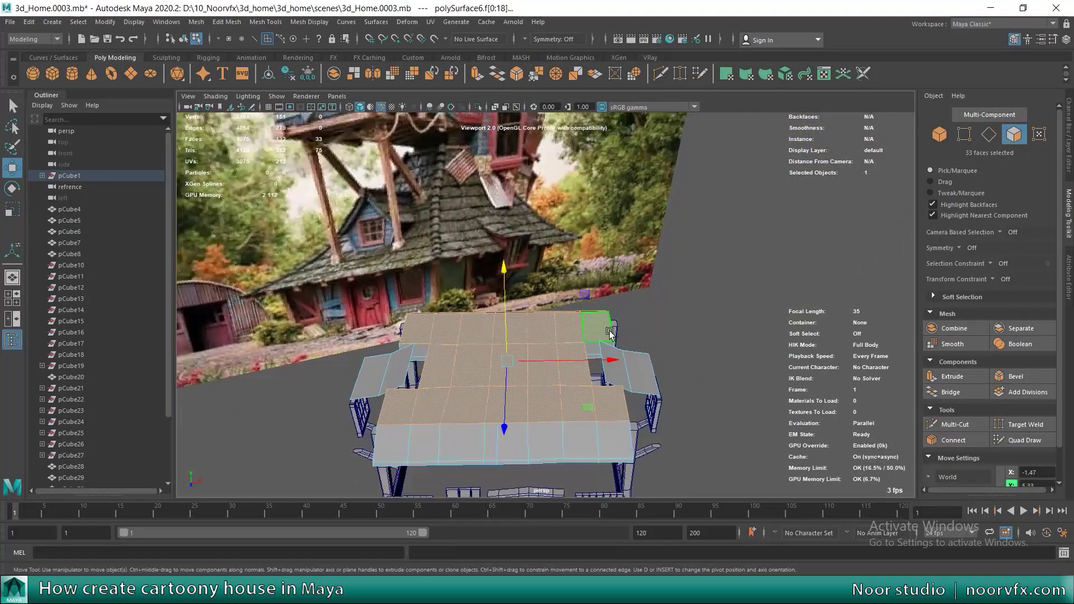
left_click_drag(517, 379, 552, 391, "alt")
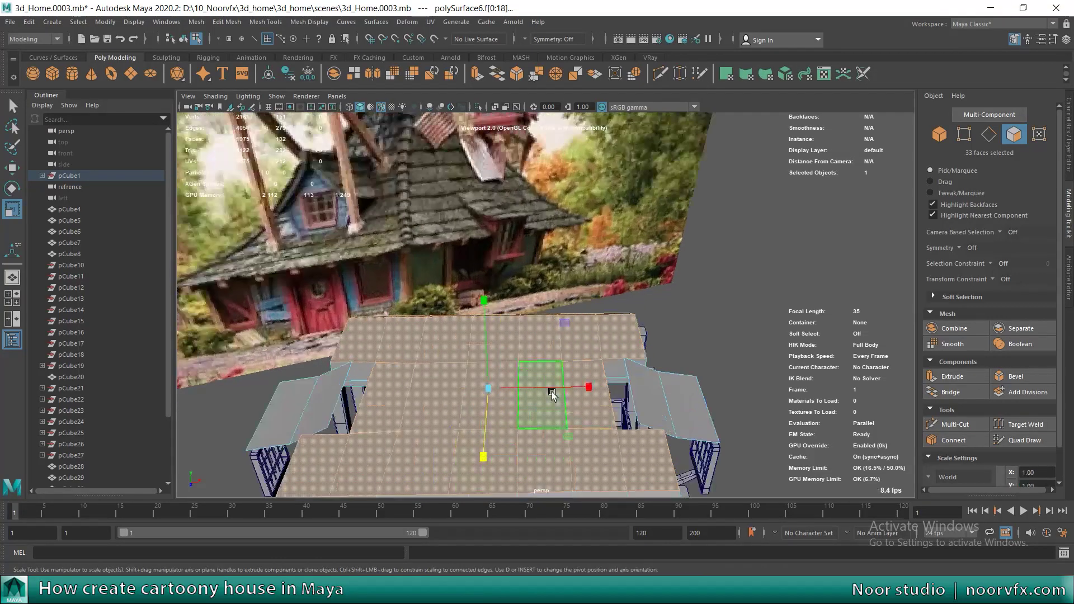
mouse_move(451, 344)
left_mouse_down("alt")
mouse_move(586, 387)
mouse_move(596, 331)
mouse_move(586, 292)
mouse_move(698, 331)
left_mouse_up("alt")
key("w")
left_click(613, 330)
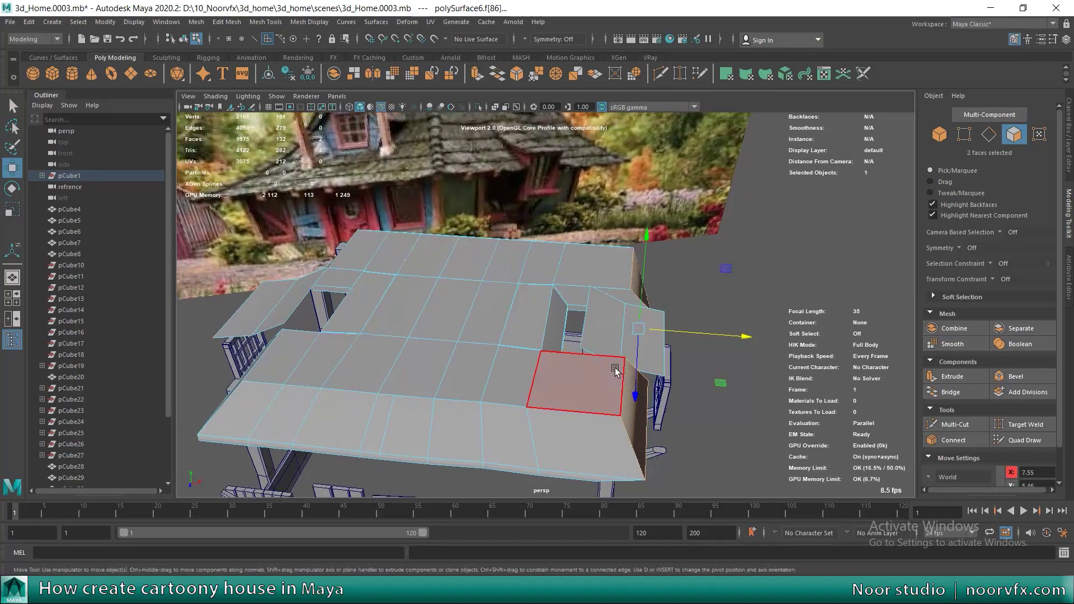
Step: Shift the roof's gable-end edges sideways to reshape the roof end
left_click_drag(615, 370, 605, 378, "alt")
key("F10")
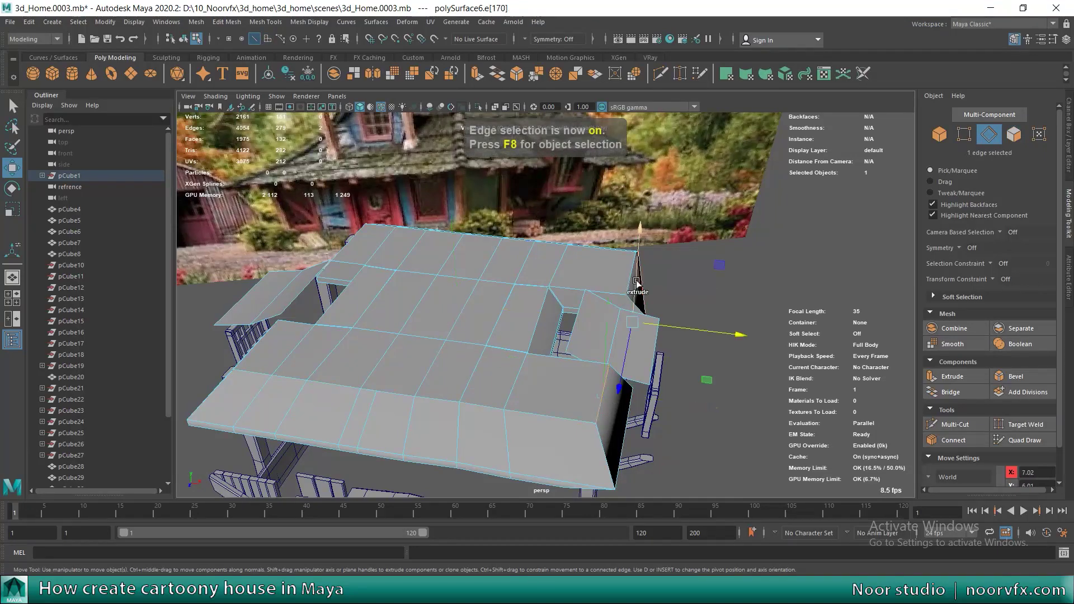
left_click(630, 278, "shift")
left_click_drag(629, 279, 686, 273, "alt")
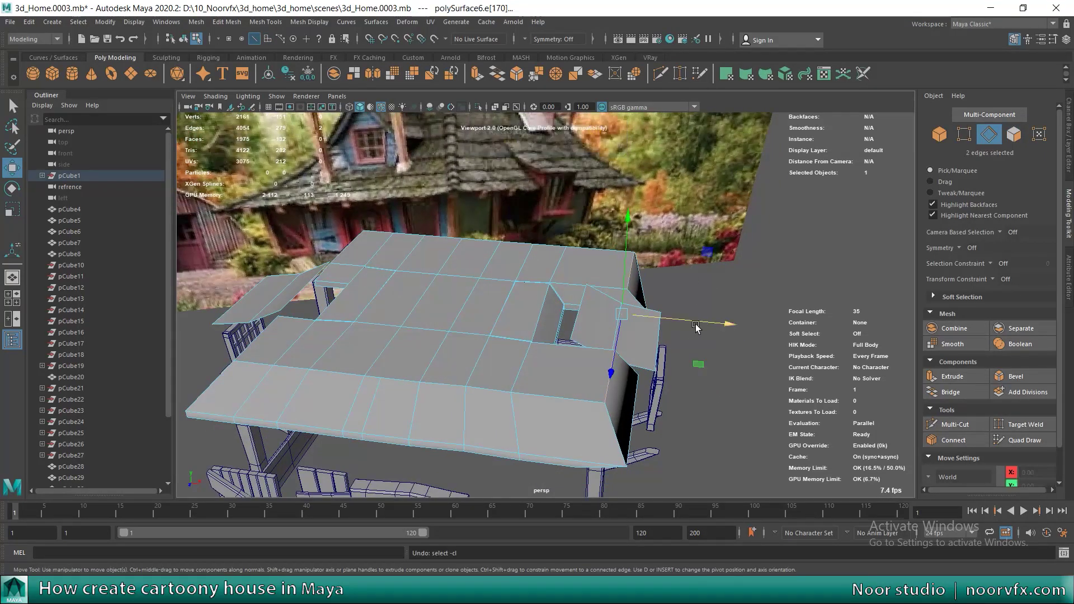
left_click_drag(694, 322, 658, 323)
mouse_move(513, 346)
left_mouse_down("alt")
mouse_move(639, 327)
mouse_move(625, 354)
left_mouse_up("alt")
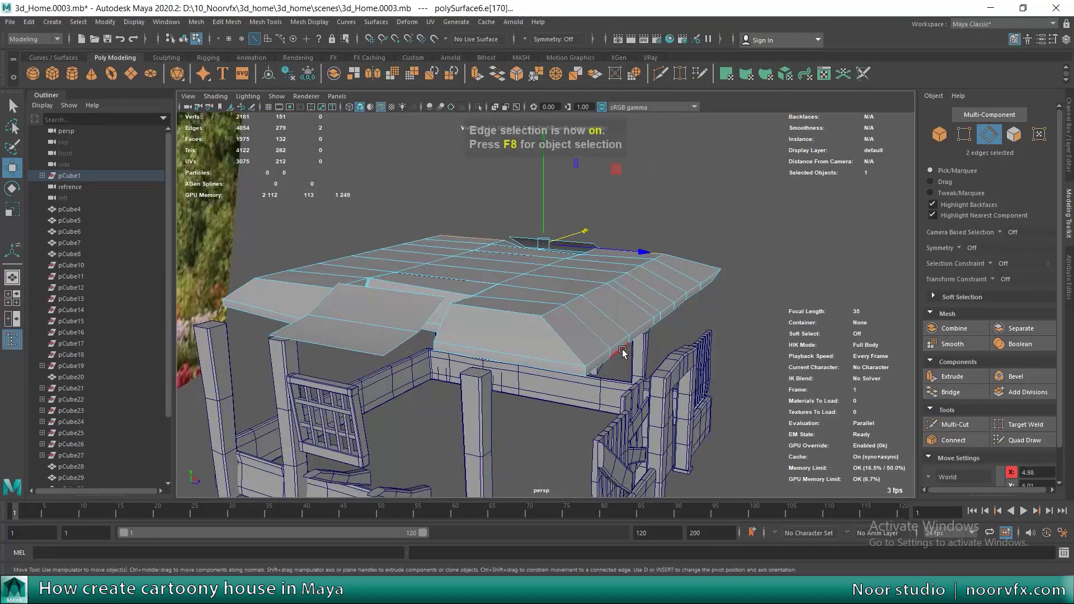
Step: Select the loop of thin faces running along the roof edge
key("F11")
left_click(621, 347)
left_click_drag(621, 347, 614, 354, "alt")
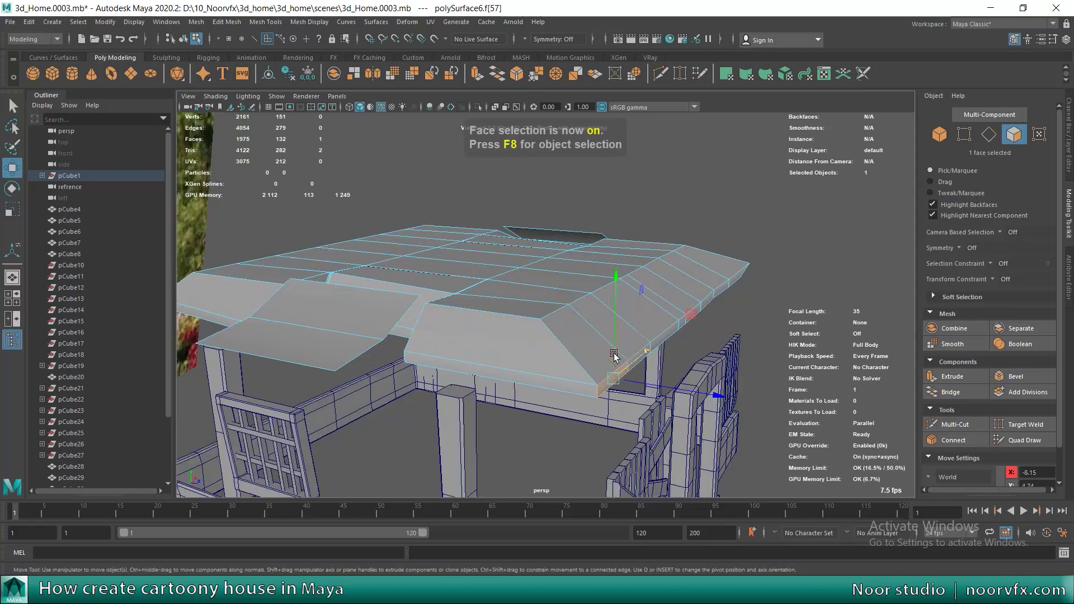
key("q")
double_click(638, 350, "shift")
key("ctrl+z")
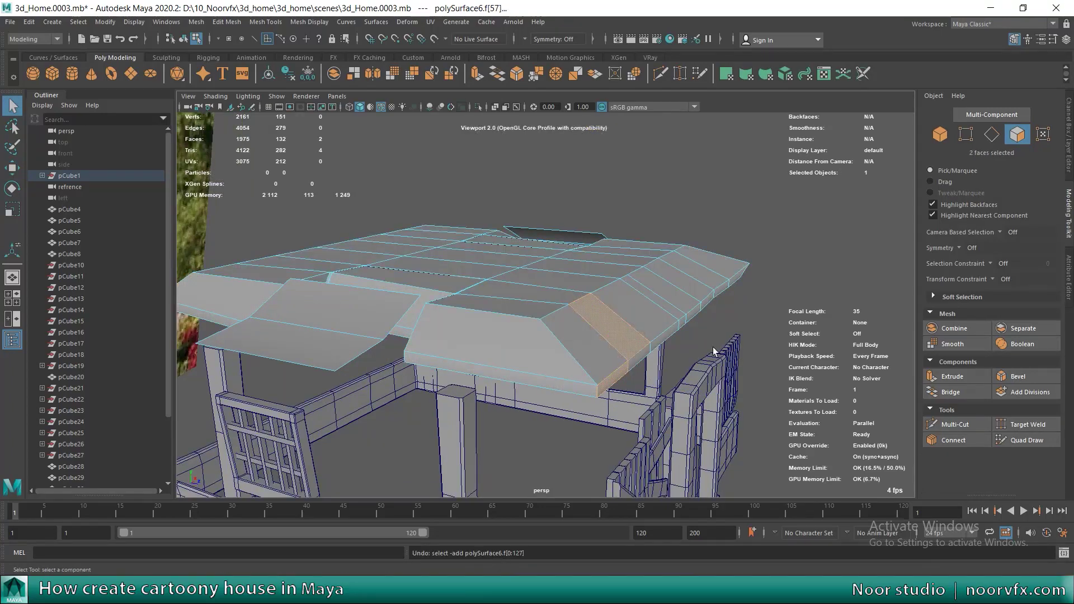
left_click(614, 378)
scroll(687, 399, "up", 3)
double_click(692, 412, "shift")
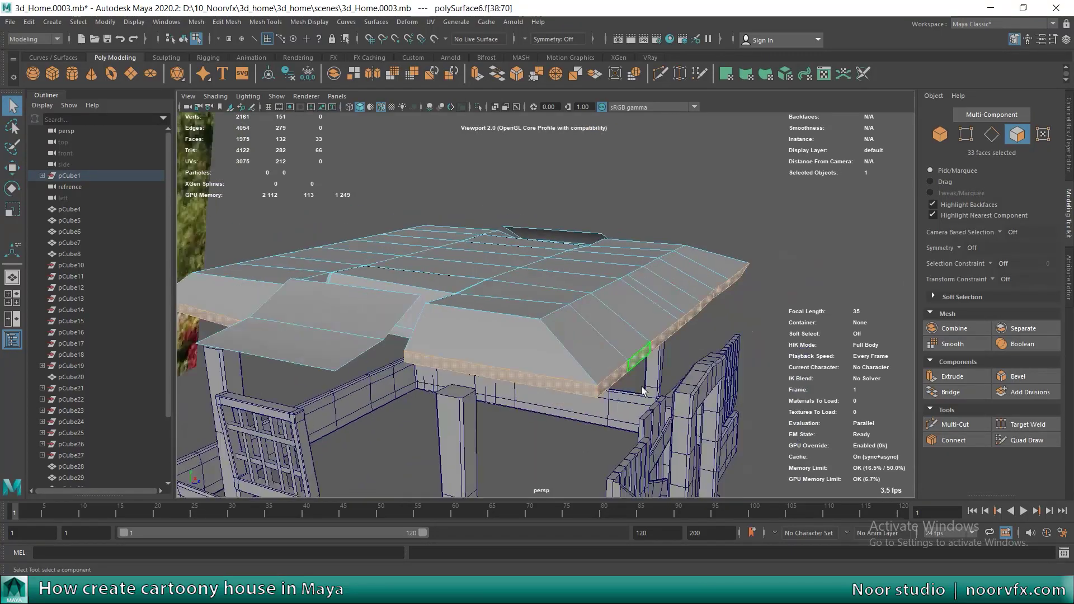
left_click_drag(692, 413, 580, 281, "alt")
Step: Scale the selected roof faces about 1.03 in X/Z and hide unselected components
key("r")
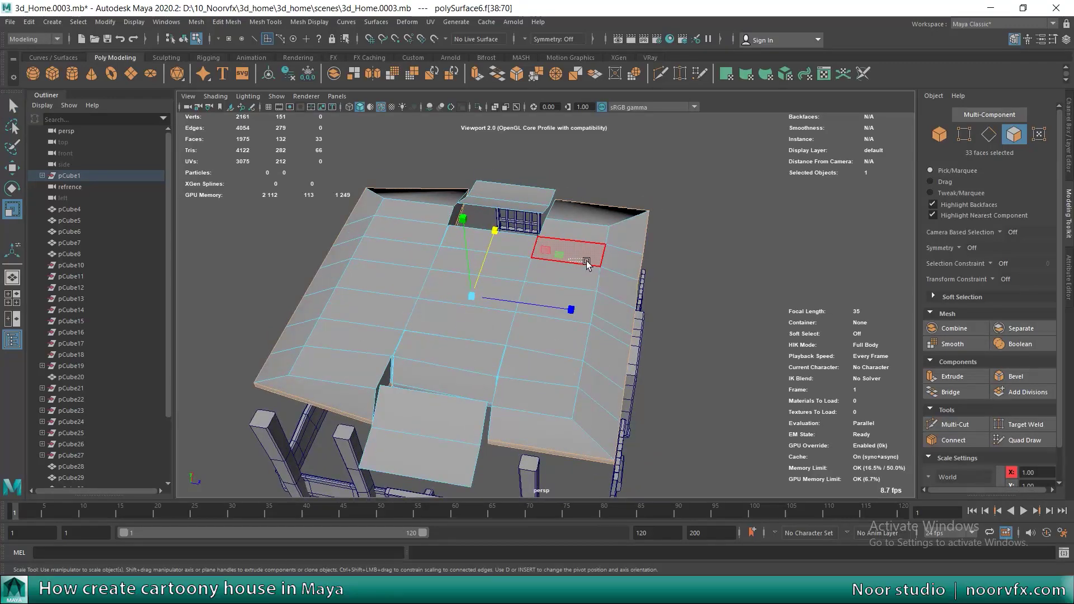
mouse_move(567, 256)
left_mouse_down("alt")
mouse_move(416, 299)
mouse_move(391, 268)
left_mouse_up("alt")
key("w")
left_click_drag(515, 224, 515, 244)
key("ctrl+z")
mouse_move(386, 256)
left_mouse_down("alt")
mouse_move(580, 335)
mouse_move(628, 303)
mouse_move(406, 329)
mouse_move(472, 358)
left_mouse_up("alt")
key("r")
key("w")
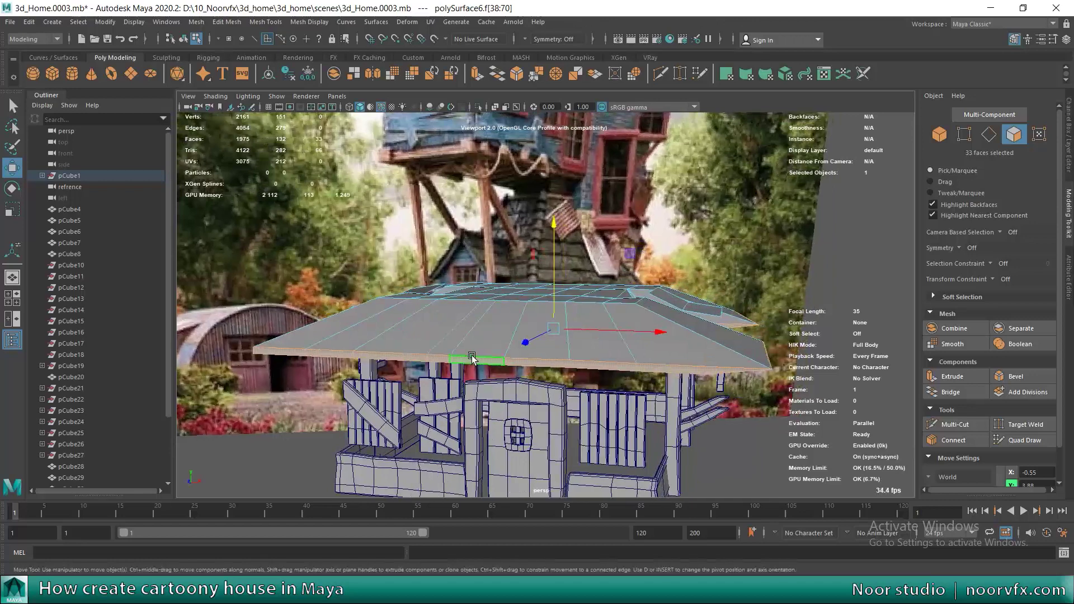
key("alt+h")
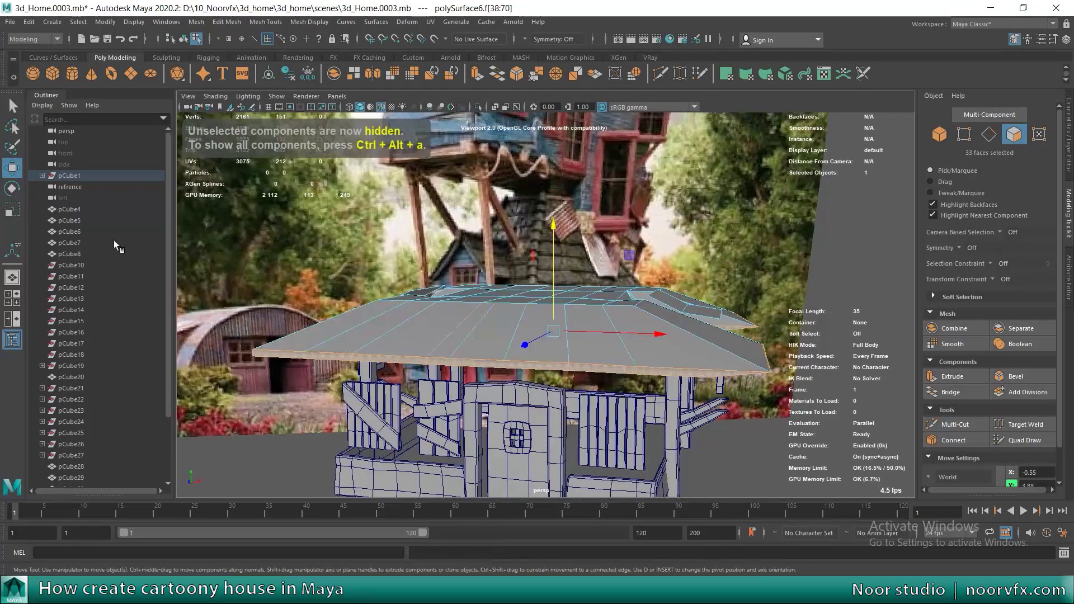
Step: Show all hidden roof components again with Display > Show > All
left_click(134, 22)
mouse_move(167, 103)
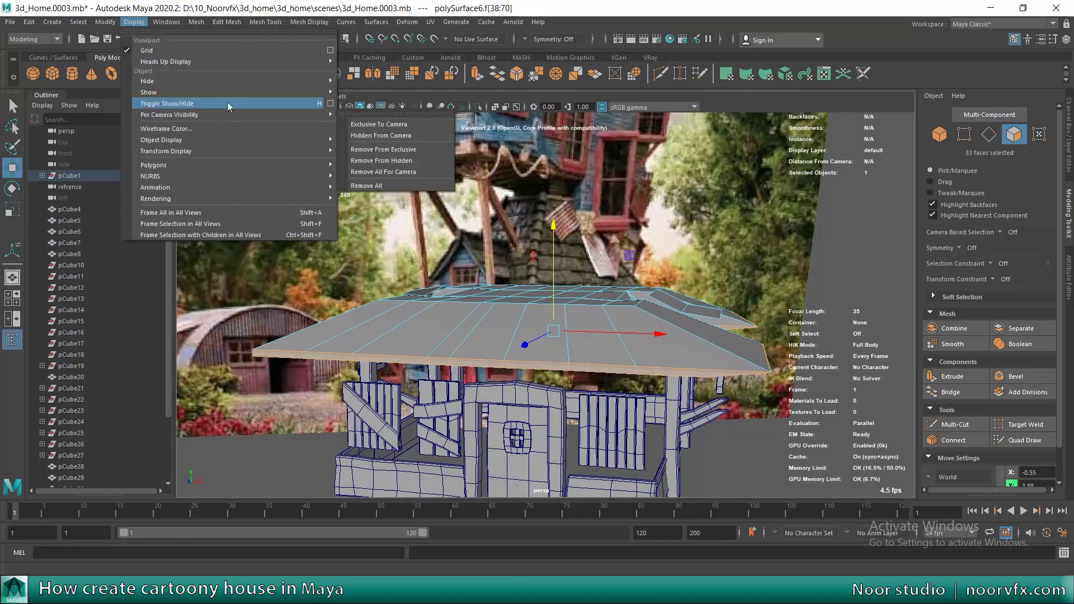
left_click(364, 136)
mouse_move(365, 143)
left_mouse_down("alt")
mouse_move(553, 295)
mouse_move(565, 264)
left_mouse_up("alt")
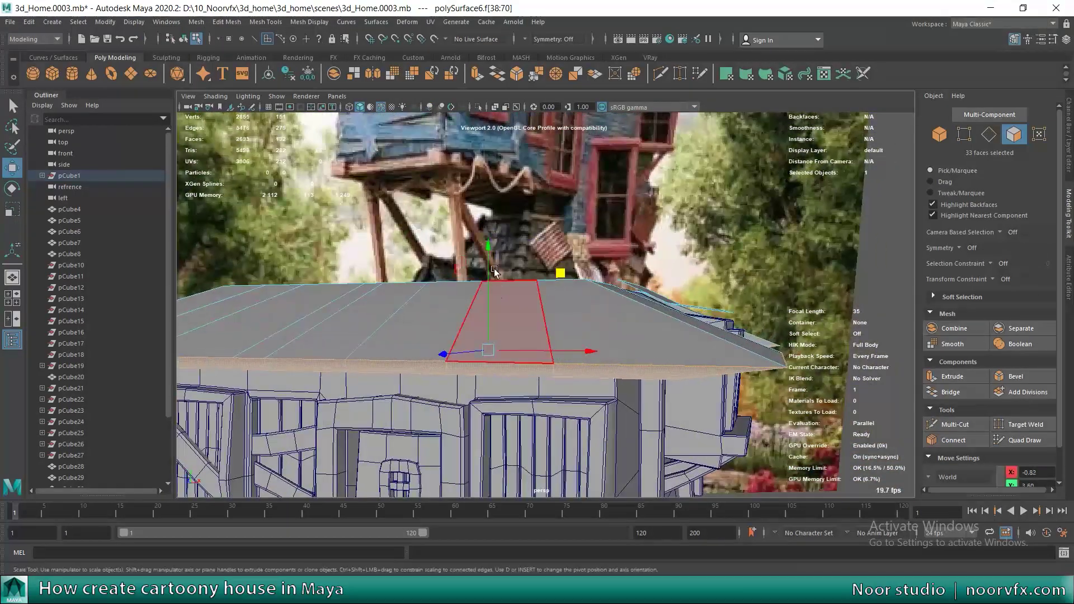
mouse_move(488, 266)
left_mouse_down()
mouse_move(489, 256)
mouse_move(392, 336)
left_mouse_up()
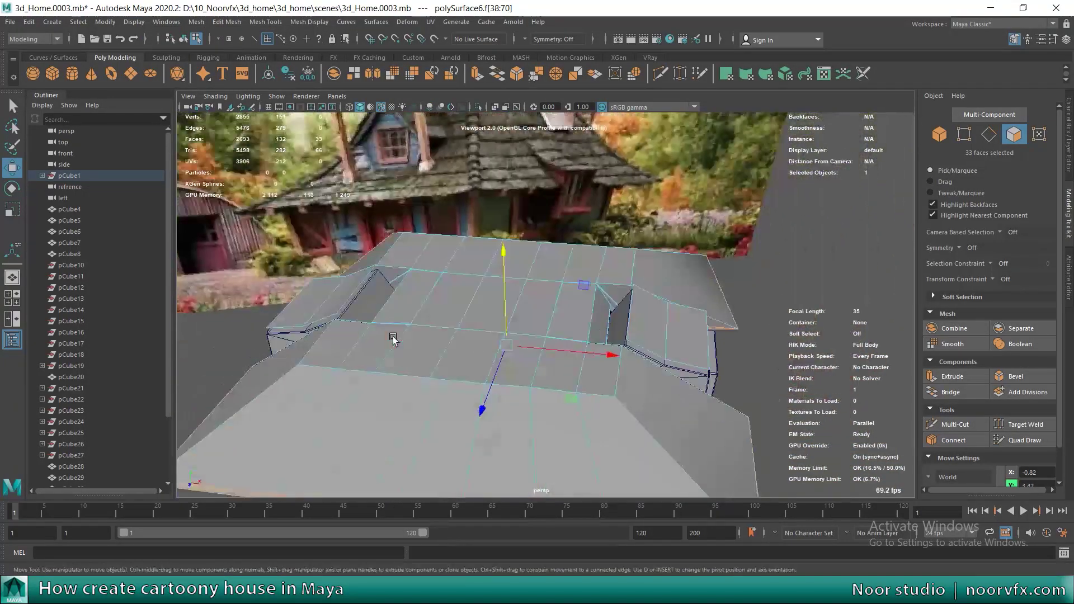
key("q")
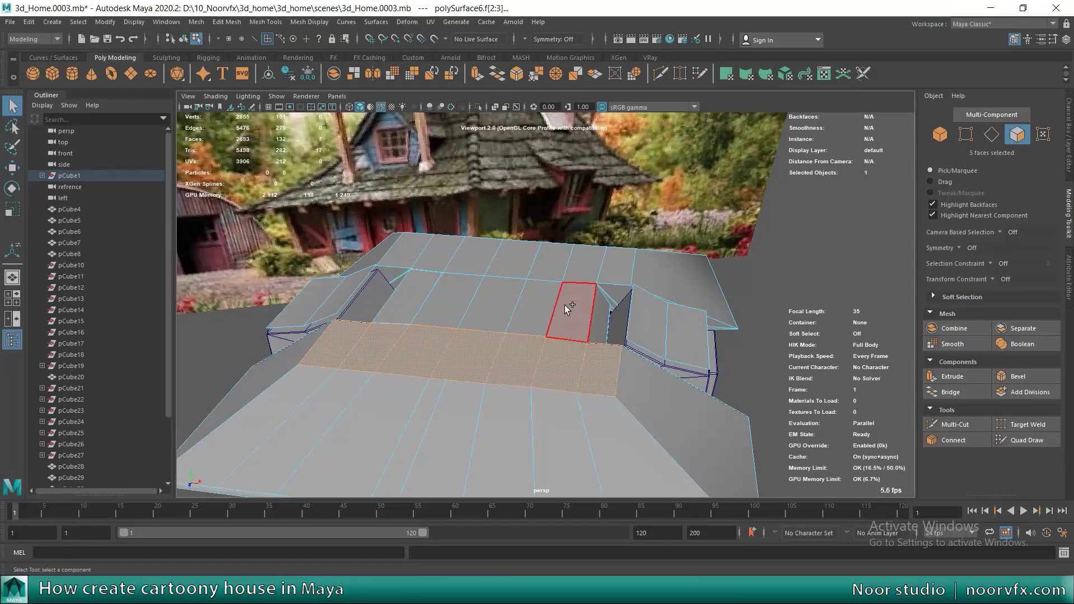
Step: Select the roof-top faces, deselecting one in wireframe, then return to shaded view
mouse_move(591, 269)
left_mouse_down("alt")
mouse_move(361, 305)
mouse_move(352, 296)
mouse_move(374, 292)
mouse_move(469, 349)
mouse_move(452, 353)
left_mouse_up("alt")
left_click(361, 305, "shift")
key("4")
left_click(452, 353, "ctrl")
key("1")
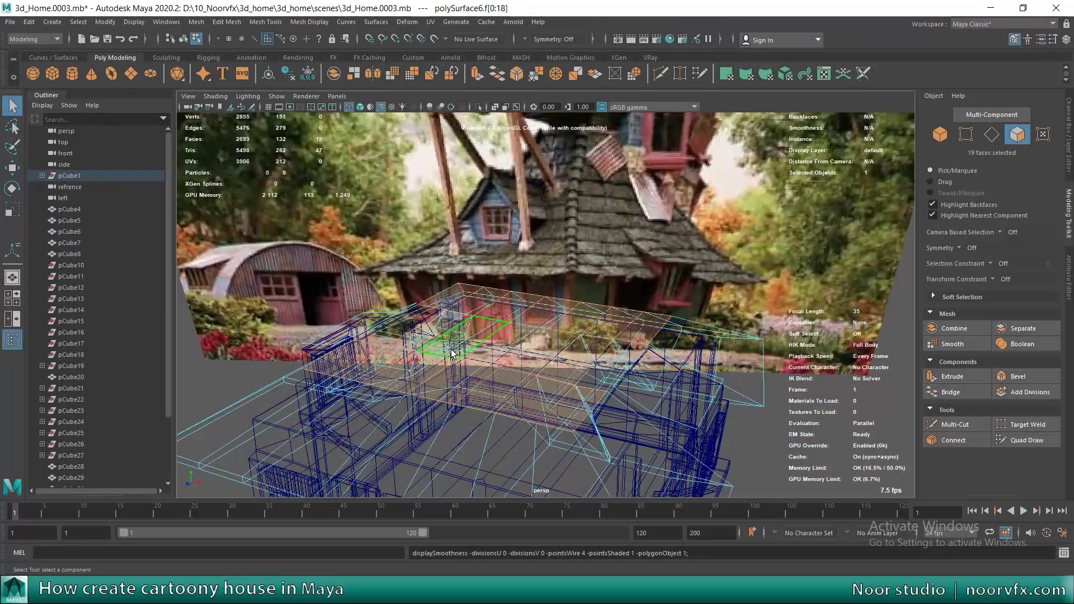
key("5")
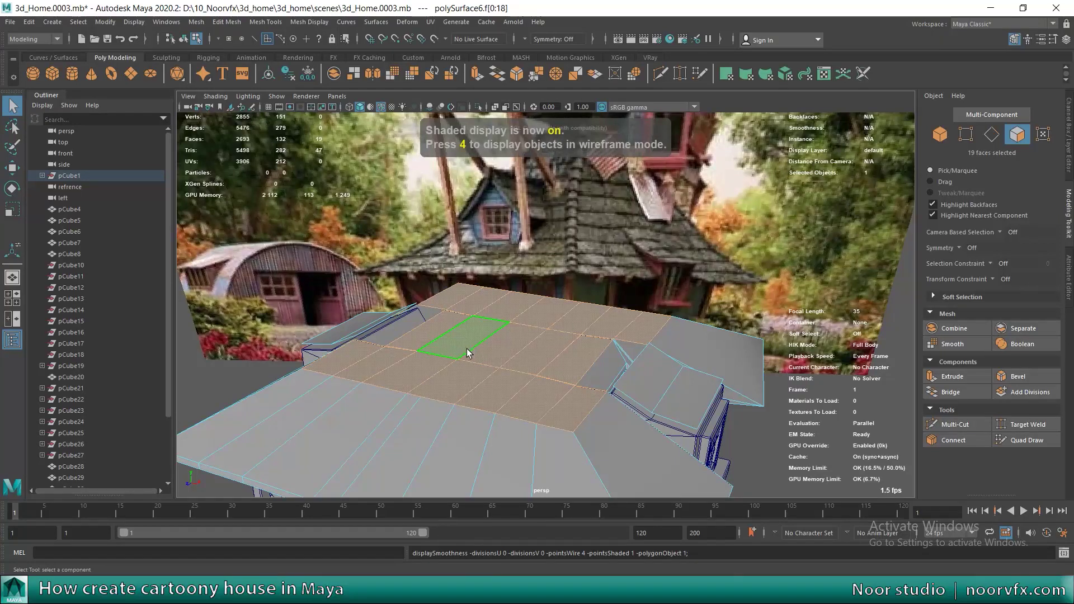
Step: Extrude the roof-top faces, raise them and scale the top to about 0.63
left_click(956, 375)
mouse_move(504, 280)
left_mouse_down()
mouse_move(506, 213)
mouse_move(520, 313)
left_mouse_up()
key("r")
mouse_move(538, 386)
left_mouse_down()
mouse_move(513, 374)
mouse_move(533, 384)
left_mouse_up()
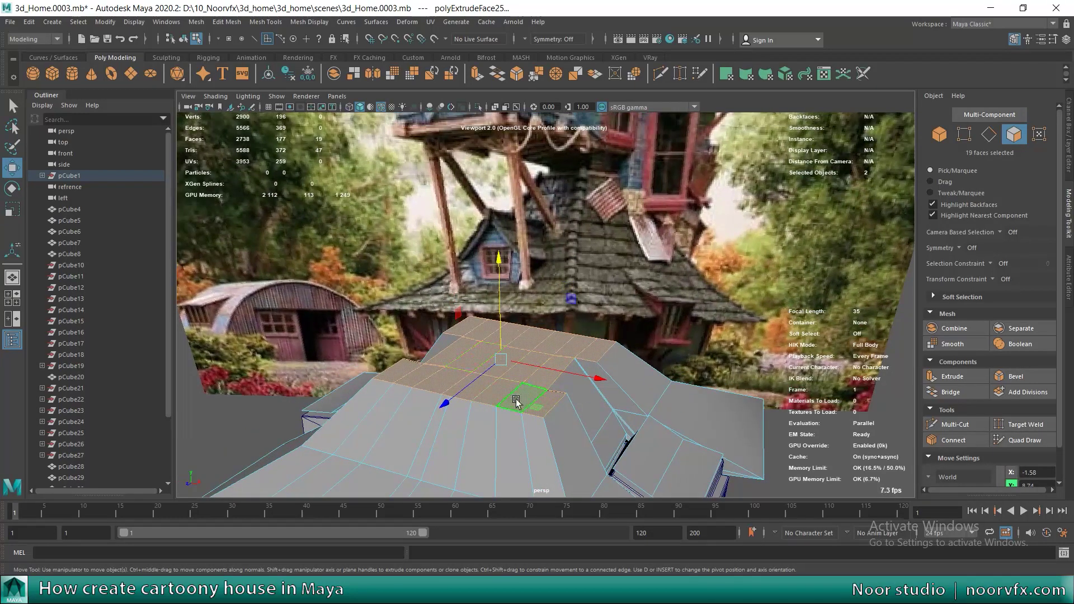
Step: Add two more tapering extrusions, narrowing the last one to about 0.8
left_click(953, 376)
left_click_drag(499, 268, 499, 223)
key("r")
mouse_move(504, 313)
left_mouse_down("alt")
mouse_move(529, 343)
mouse_move(516, 325)
left_mouse_up("alt")
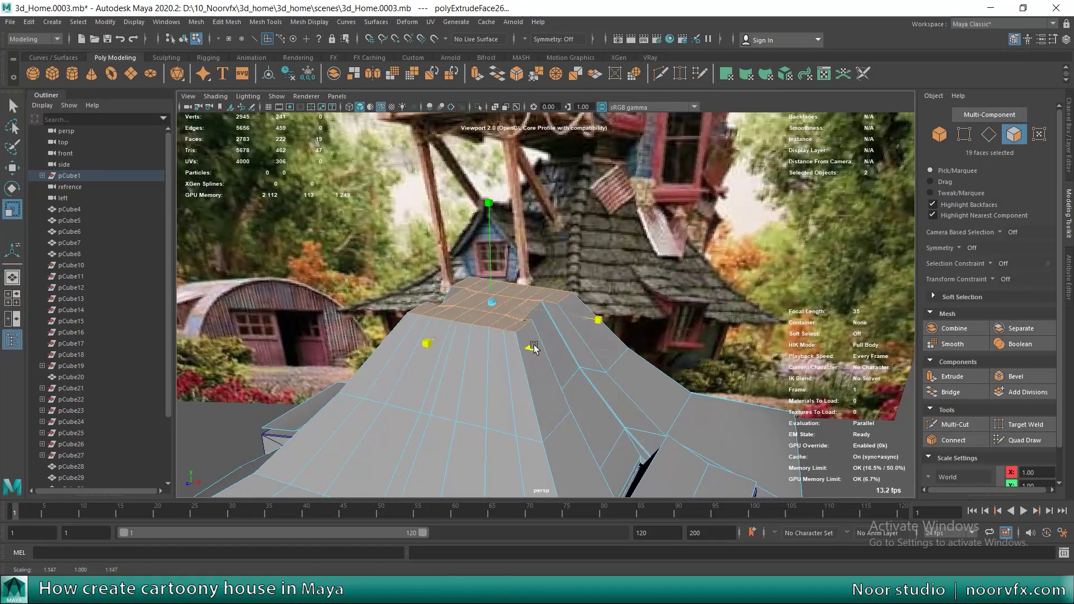
key("w")
left_click_drag(531, 348, 493, 276, "alt")
key("ctrl+e")
key("r")
mouse_move(526, 335)
left_mouse_down()
mouse_move(492, 319)
mouse_move(559, 361)
mouse_move(568, 423)
mouse_move(454, 459)
left_mouse_up()
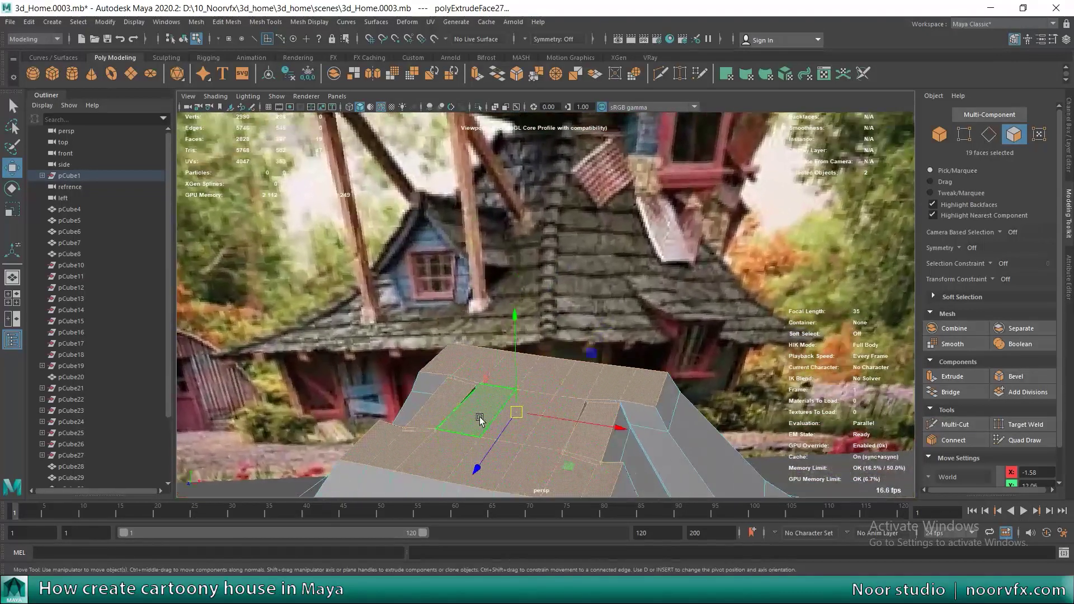
Step: Extrude two more roof faces outward and shrink them to about 0.82
key("q")
left_click(454, 459)
left_click(551, 423, "shift")
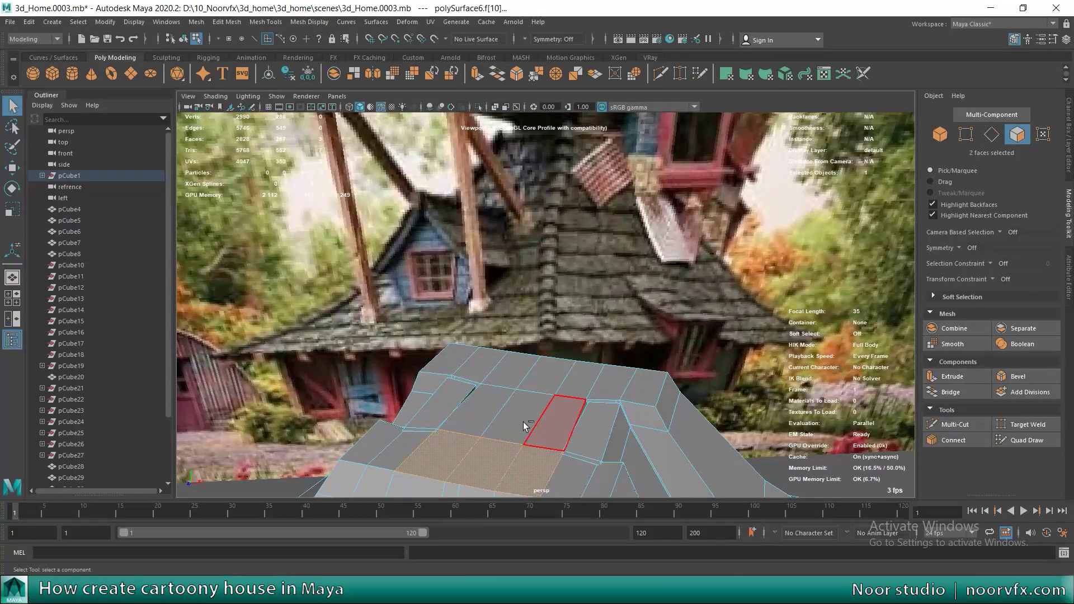
key("ctrl+e")
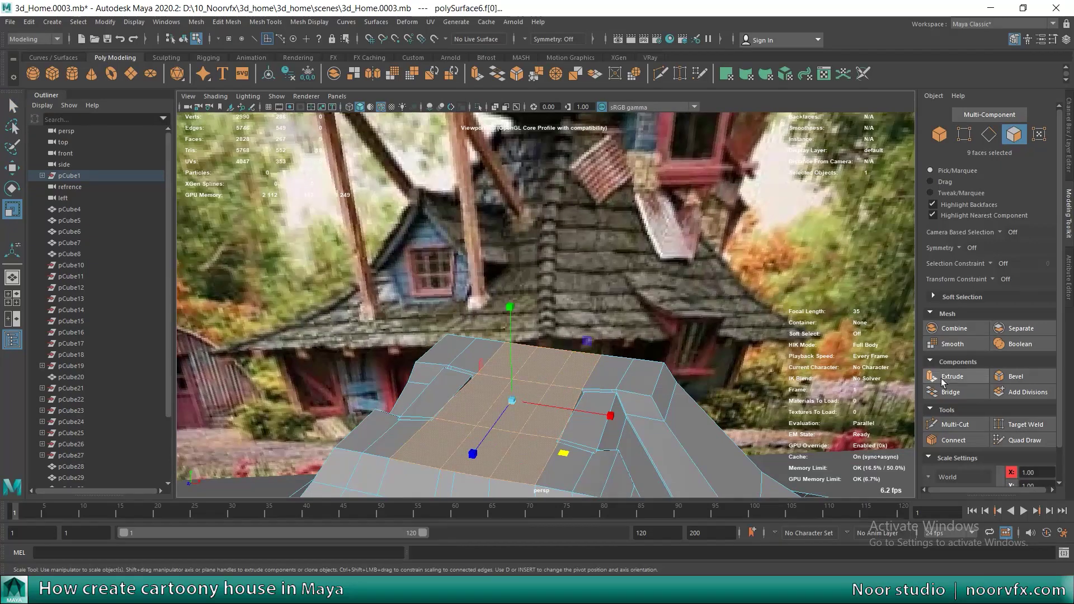
left_click_drag(623, 396, 614, 396)
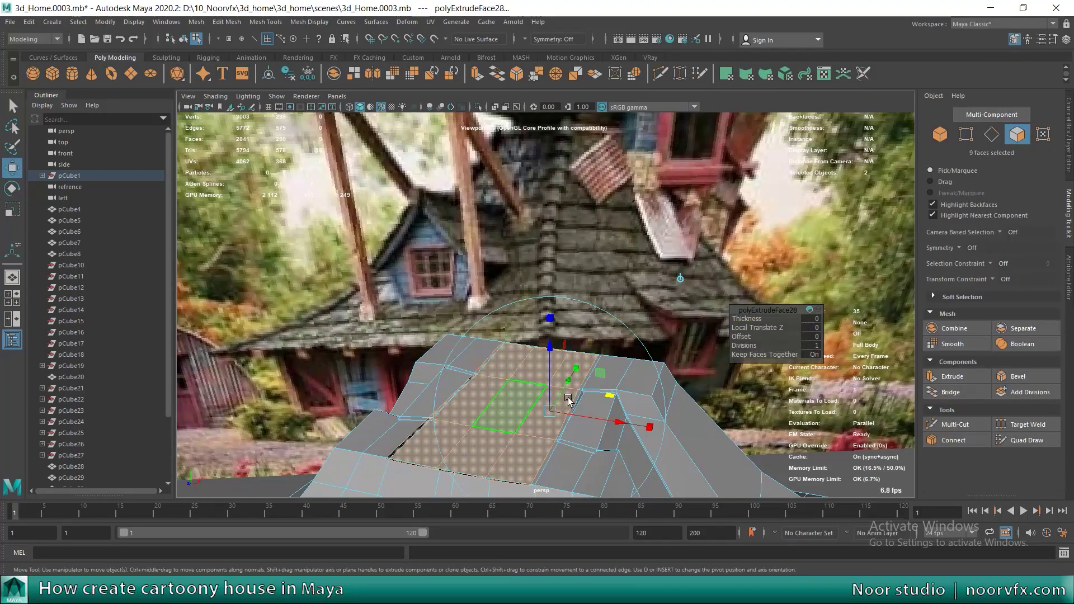
key("r")
mouse_move(550, 444)
left_mouse_down()
mouse_move(555, 453)
mouse_move(557, 355)
mouse_move(523, 360)
left_mouse_up()
scroll(578, 458, "down", 5)
scroll(533, 327, "down", 3)
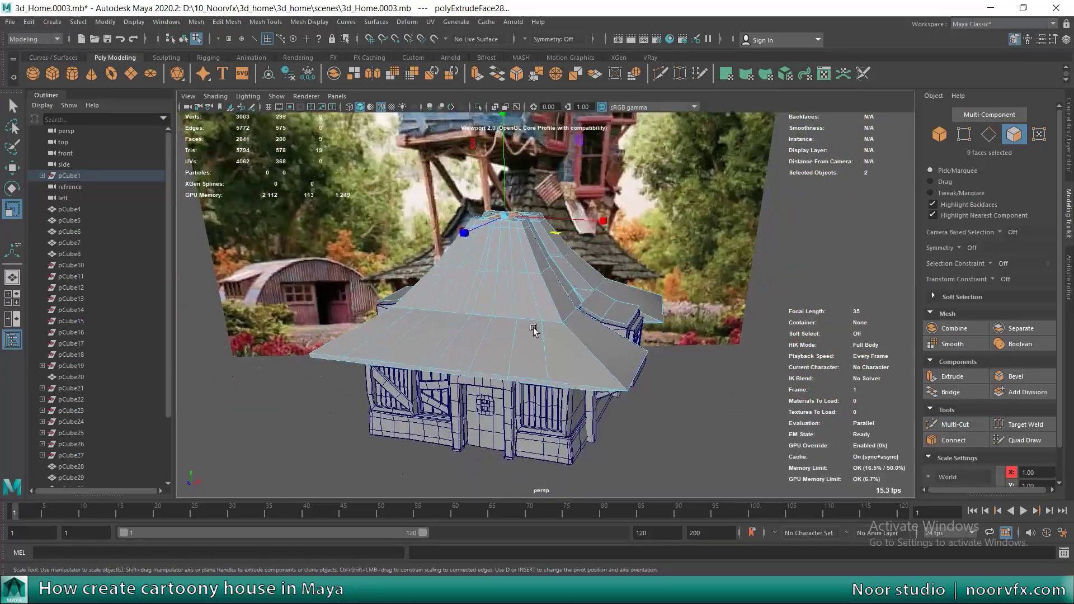
scroll(532, 329, "up", 3)
mouse_move(512, 321)
left_mouse_down("alt")
mouse_move(478, 329)
mouse_move(562, 355)
mouse_move(487, 375)
mouse_move(384, 334)
left_mouse_up("alt")
scroll(470, 360, "up", 3)
Step: Extrude the two dormer-top faces upward into a thick slab
left_click(384, 333)
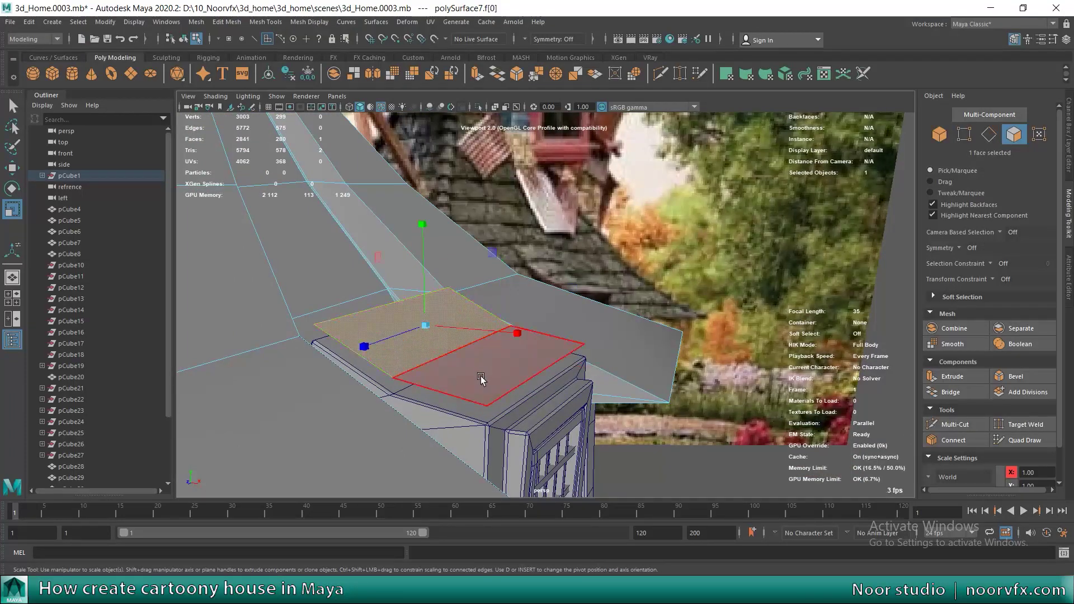
left_click(486, 379, "shift")
key("w")
key("ctrl+e")
mouse_move(449, 241)
left_mouse_down()
mouse_move(448, 224)
mouse_move(454, 309)
mouse_move(542, 284)
left_mouse_up()
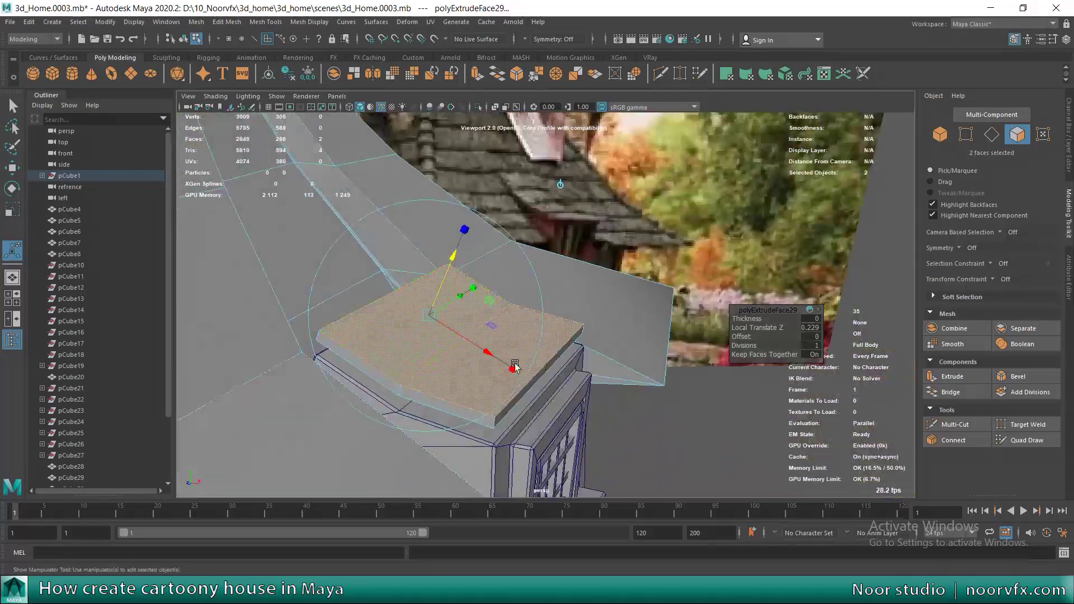
Step: Select the new slab's thin side face, then its top face
right_click_drag(542, 285, 544, 350)
left_click_drag(546, 291, 559, 336, "alt")
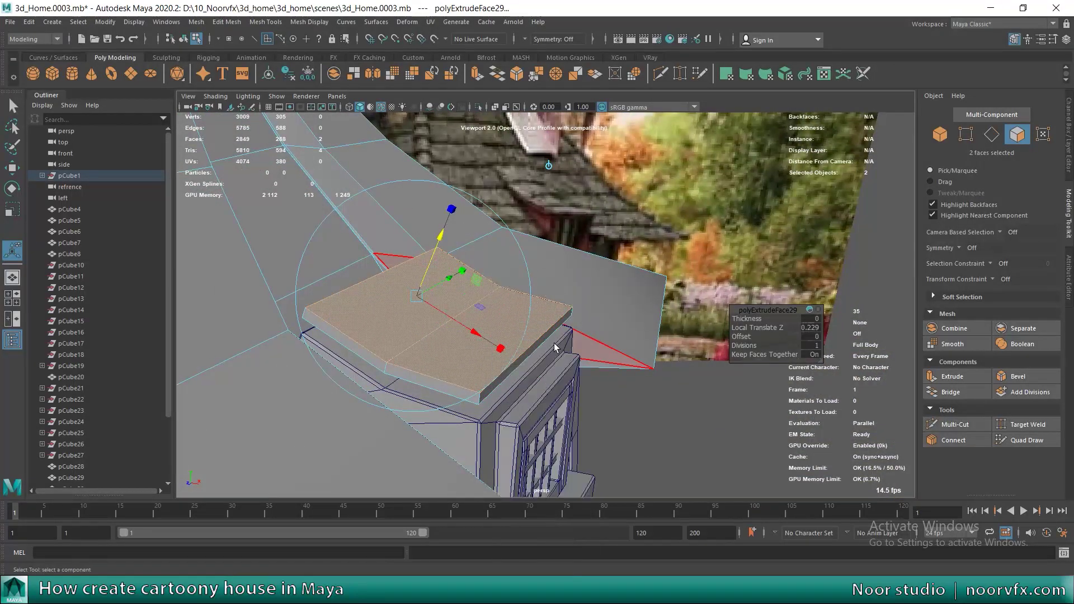
left_click(554, 372)
key("w")
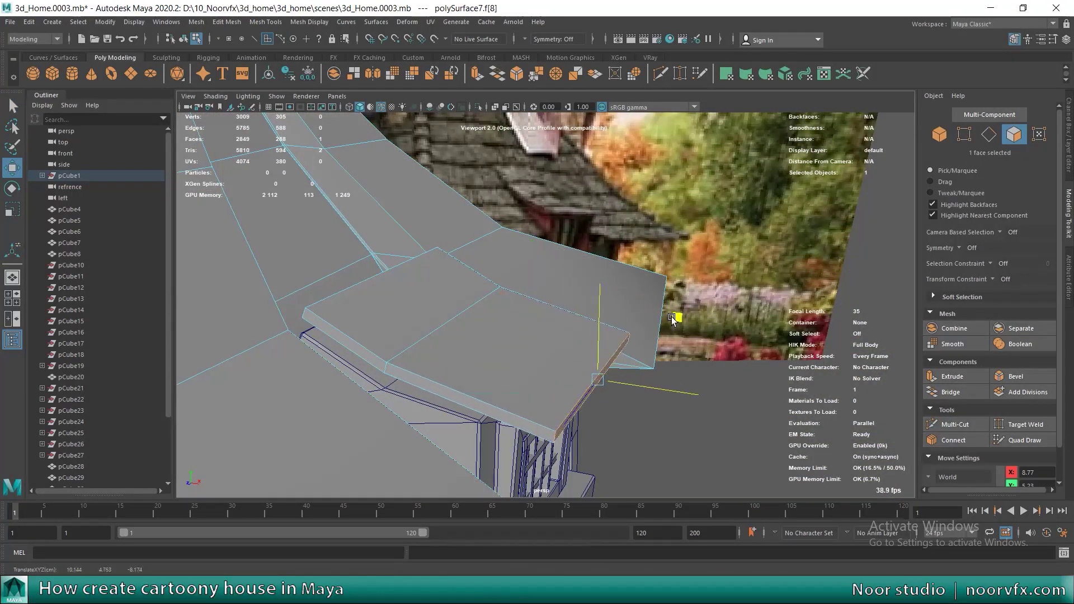
left_click(420, 331)
mouse_move(419, 330)
left_mouse_down("alt")
mouse_move(527, 340)
mouse_move(468, 324)
mouse_move(537, 395)
mouse_move(462, 364)
mouse_move(495, 370)
left_mouse_up("alt")
Step: In wireframe, split an edge ring on the slab to add a new edge loop
key("4")
right_click_drag(495, 367, 492, 336)
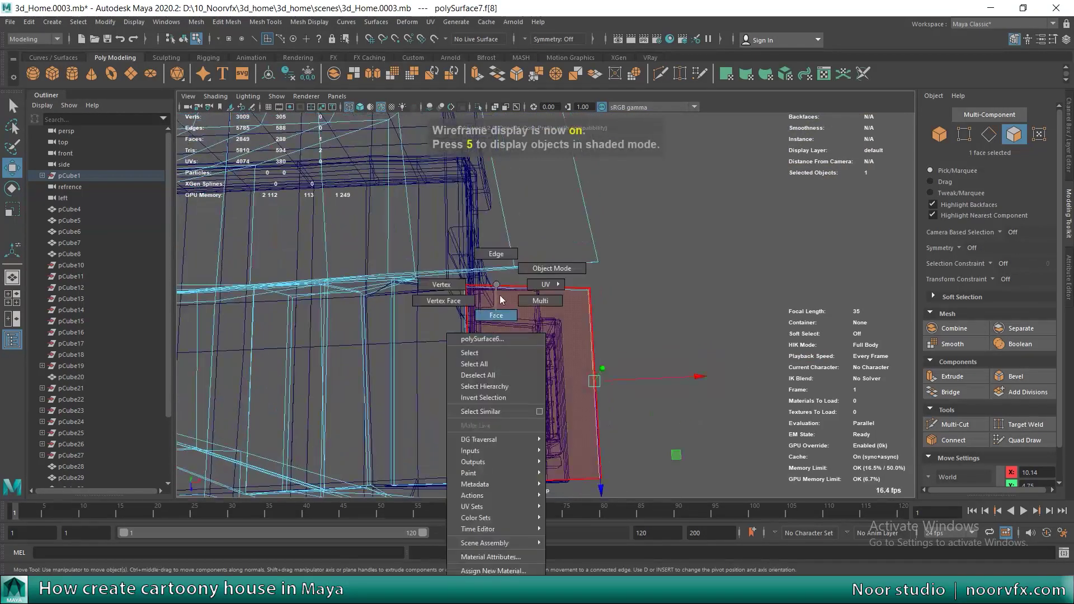
left_click(532, 289)
left_click_drag(531, 288, 551, 442, "alt")
mouse_move(536, 417)
right_mouse_down("shift")
mouse_move(535, 379)
mouse_move(470, 376)
right_mouse_up("shift")
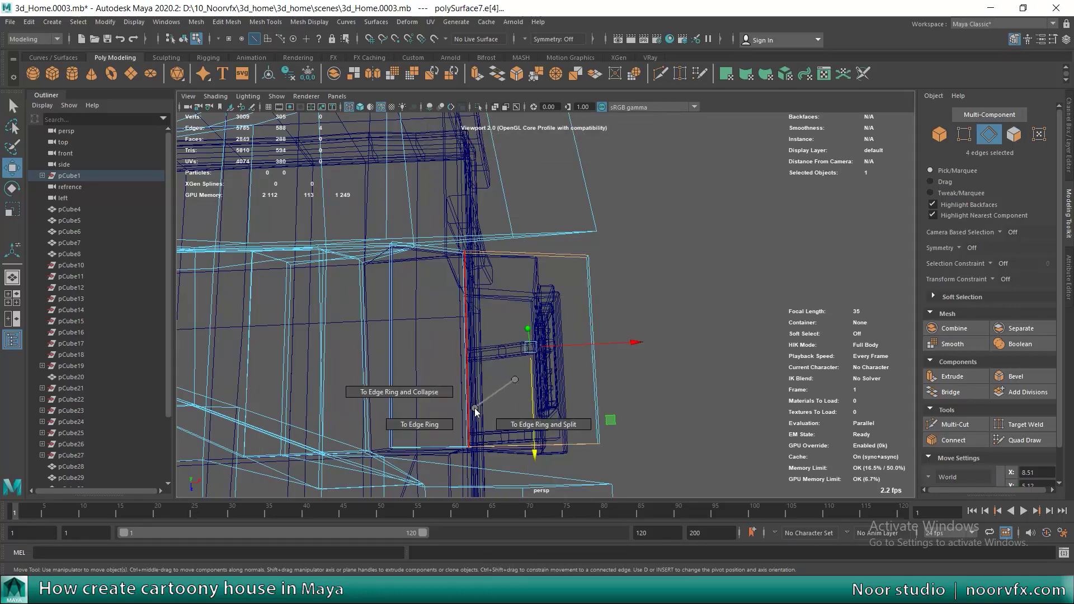
mouse_move(470, 375)
left_mouse_down("alt")
mouse_move(506, 323)
mouse_move(510, 284)
mouse_move(505, 356)
left_mouse_up("alt")
key("5")
Step: Split a second edge ring at the roof corner to add more edges
scroll(496, 358, "down", 3)
mouse_move(546, 319)
left_mouse_down("alt")
mouse_move(492, 335)
mouse_move(509, 261)
left_mouse_up("alt")
scroll(456, 379, "up", 3)
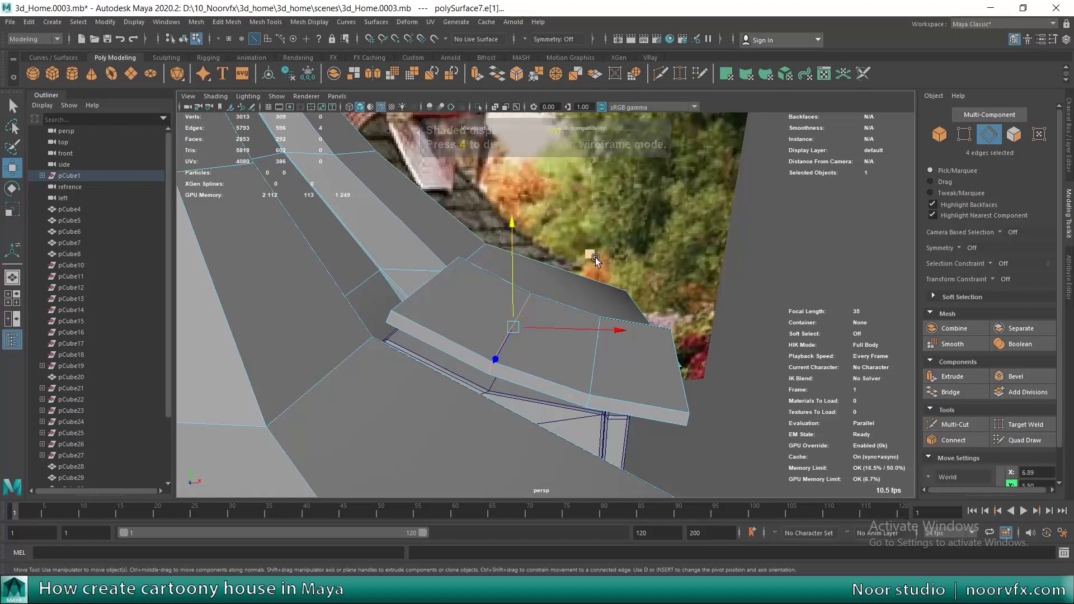
key("4")
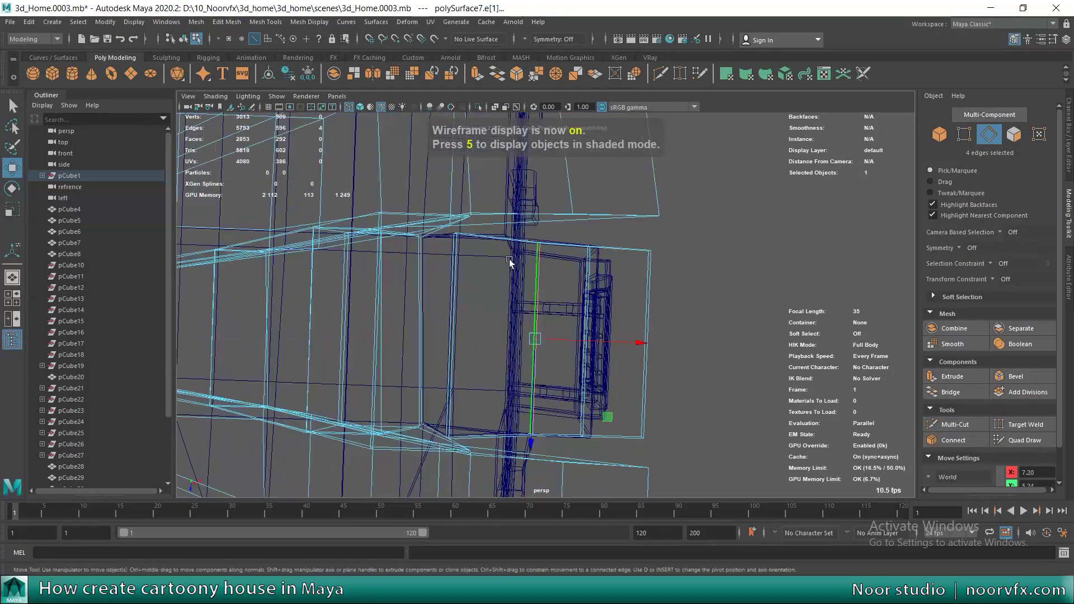
mouse_move(498, 387)
left_mouse_down("shift")
mouse_move(499, 434)
mouse_move(452, 316)
left_mouse_up("shift")
right_click(452, 316, "ctrl")
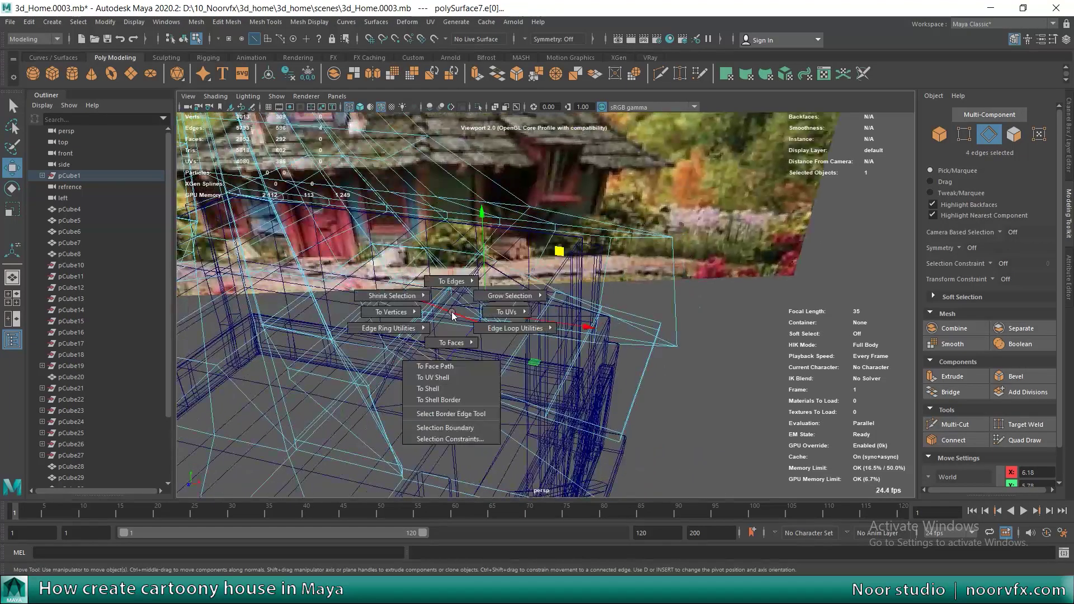
left_click(407, 327)
key("5")
Step: Select several slab edges and move them to reshape the overhang
mouse_move(456, 353)
left_mouse_down("alt")
mouse_move(451, 304)
mouse_move(492, 271)
left_mouse_up("alt")
left_click(594, 369)
left_click(524, 344)
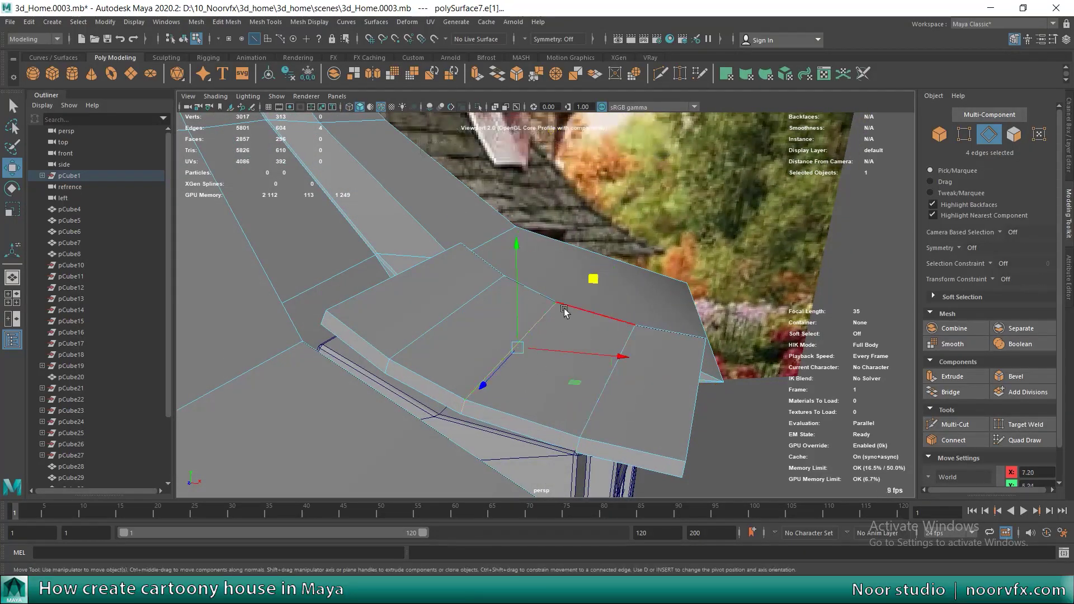
left_click(532, 257)
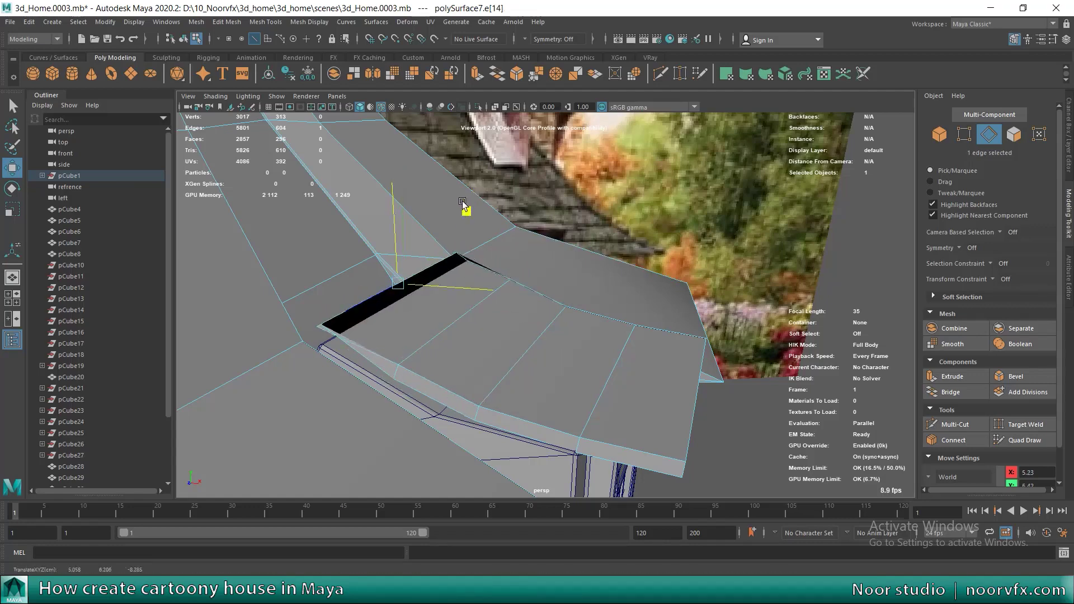
mouse_move(470, 207)
left_mouse_down("alt")
mouse_move(451, 384)
mouse_move(434, 380)
mouse_move(433, 314)
left_mouse_up("alt")
left_click(440, 363, "shift")
middle_click_drag(481, 223, 480, 235)
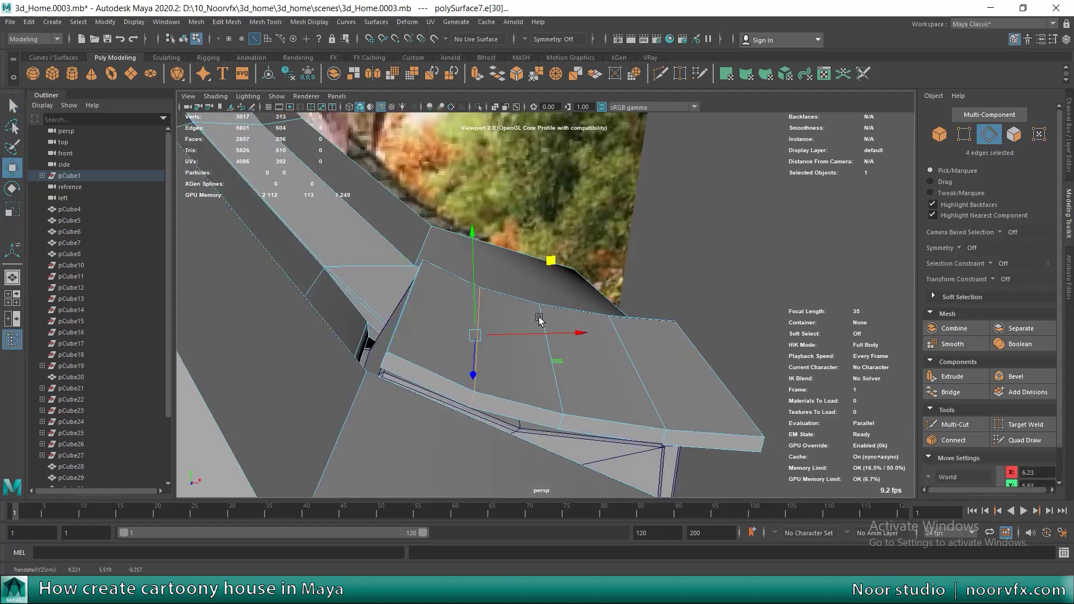
left_click_drag(549, 256, 513, 386, "alt")
left_click_drag(582, 284, 595, 351, "alt")
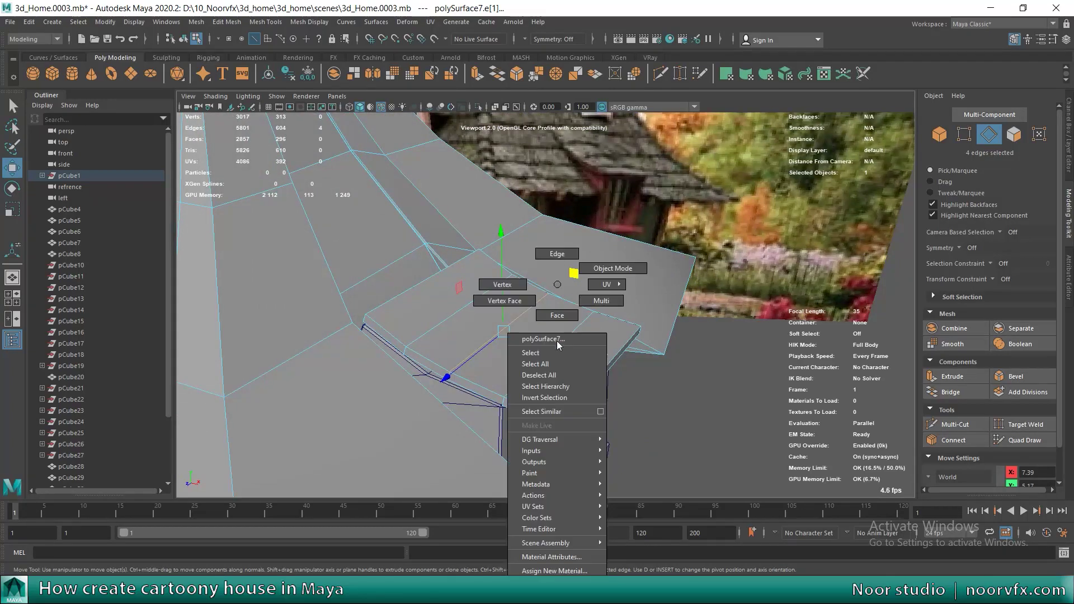
Step: Stretch the slab's selected faces along Z
right_click_drag(557, 291, 559, 313)
key("r")
mouse_move(538, 280)
left_mouse_down()
mouse_move(465, 375)
mouse_move(449, 375)
mouse_move(589, 416)
left_mouse_up()
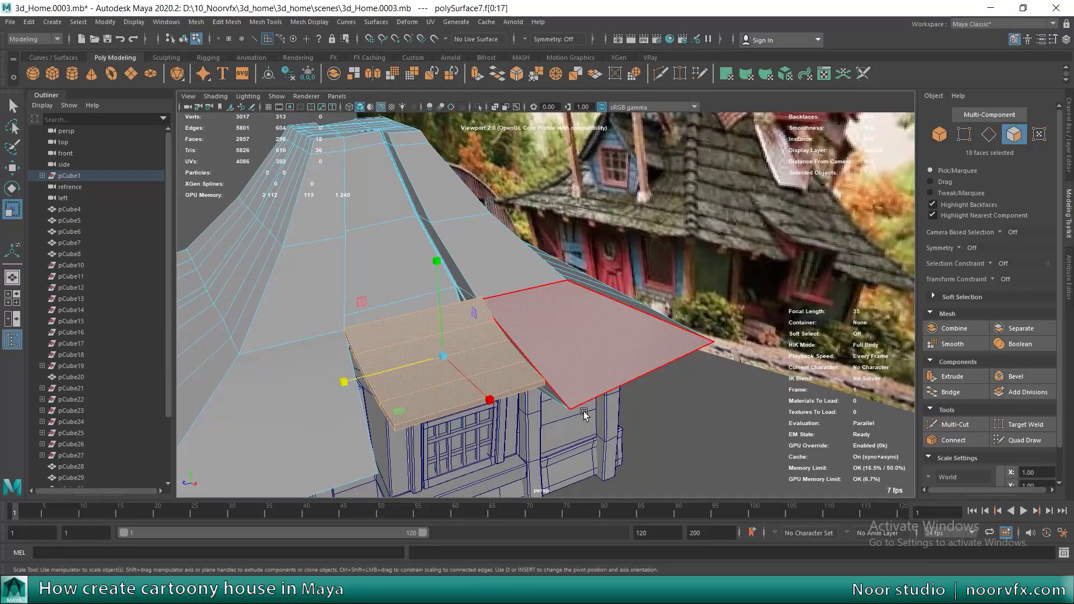
mouse_move(495, 452)
left_mouse_down("alt")
mouse_move(364, 346)
mouse_move(455, 355)
mouse_move(451, 343)
mouse_move(361, 374)
mouse_move(537, 364)
mouse_move(503, 300)
left_mouse_up("alt")
key("ctrl+z")
right_click_drag(503, 299, 500, 305, "alt")
Step: Select eave faces and an eave edge on the roof with the Move tool active
mouse_move(498, 303)
left_mouse_down("alt")
mouse_move(381, 233)
mouse_move(291, 285)
left_mouse_up("alt")
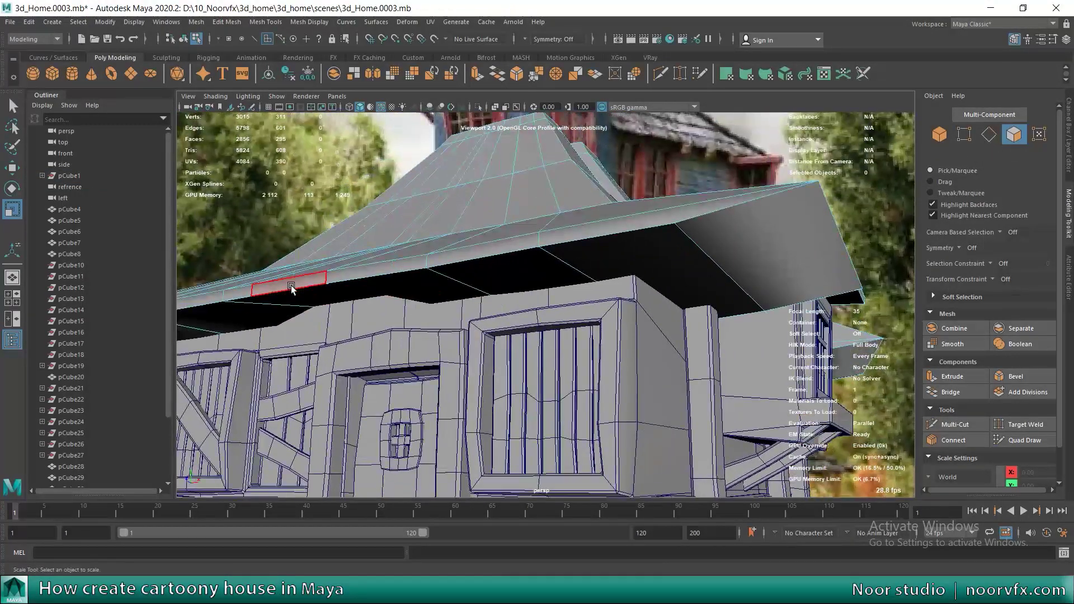
left_click(447, 260)
left_click(693, 252, "shift")
mouse_move(692, 251)
left_mouse_down("alt")
mouse_move(698, 308)
mouse_move(863, 302)
left_mouse_up("alt")
key("F10")
key("w")
left_click(761, 305)
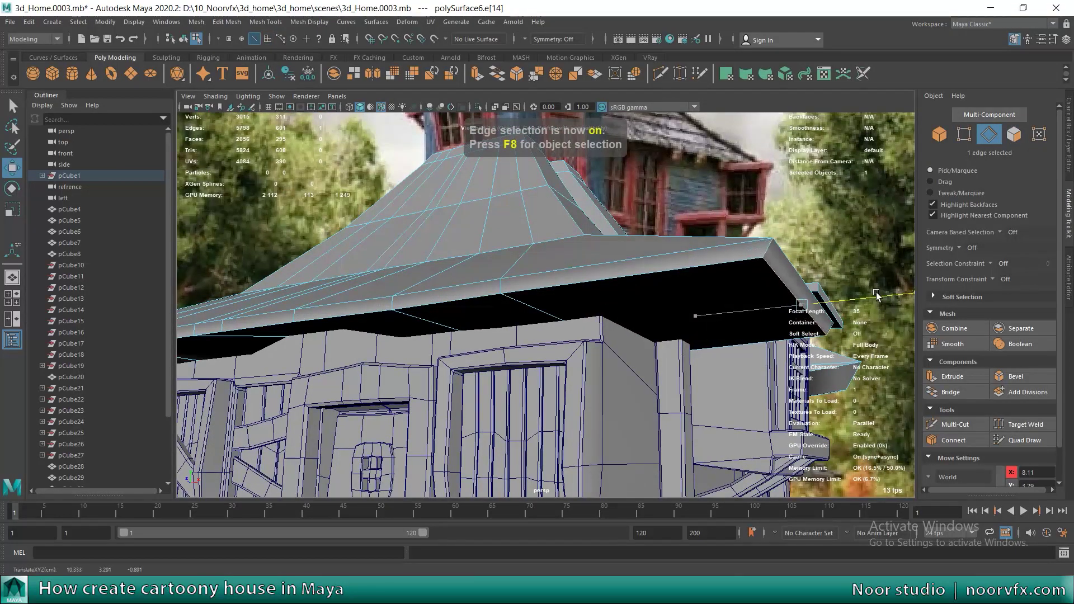
mouse_move(644, 294)
left_mouse_down("alt")
mouse_move(710, 331)
mouse_move(595, 292)
mouse_move(475, 316)
mouse_move(325, 317)
mouse_move(594, 409)
mouse_move(510, 376)
mouse_move(504, 319)
mouse_move(381, 295)
left_mouse_up("alt")
scroll(381, 295, "up", 2)
Step: Slide the eave face right of the dormer left along X, then select the faces beside it
key("F11")
left_click(352, 301)
mouse_move(372, 299)
left_mouse_down("alt")
mouse_move(336, 322)
mouse_move(702, 316)
mouse_move(750, 350)
left_mouse_up("alt")
left_click(702, 316)
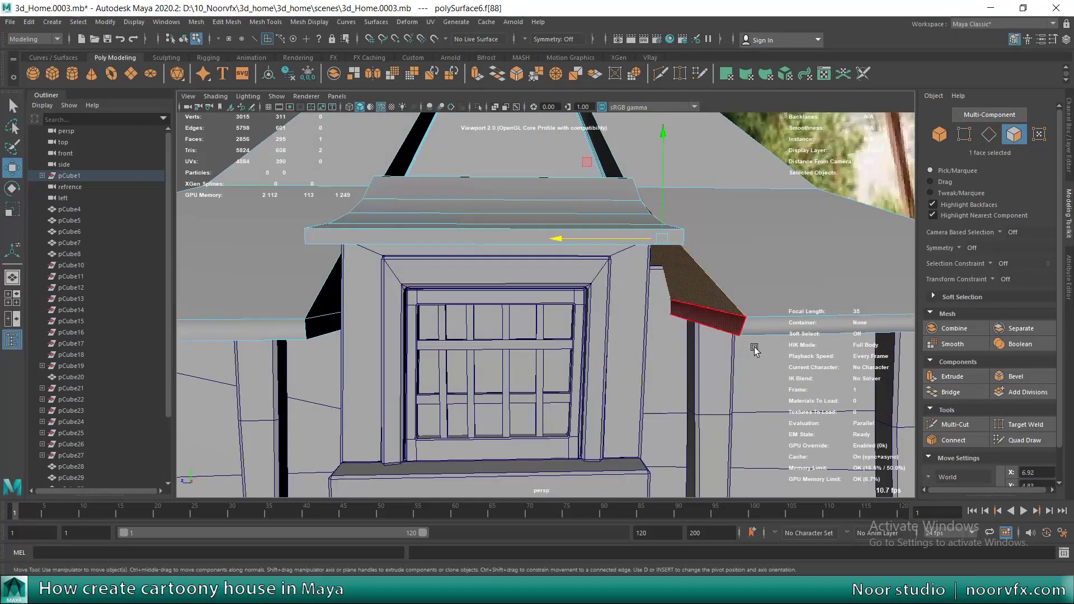
left_click_drag(647, 308, 572, 315)
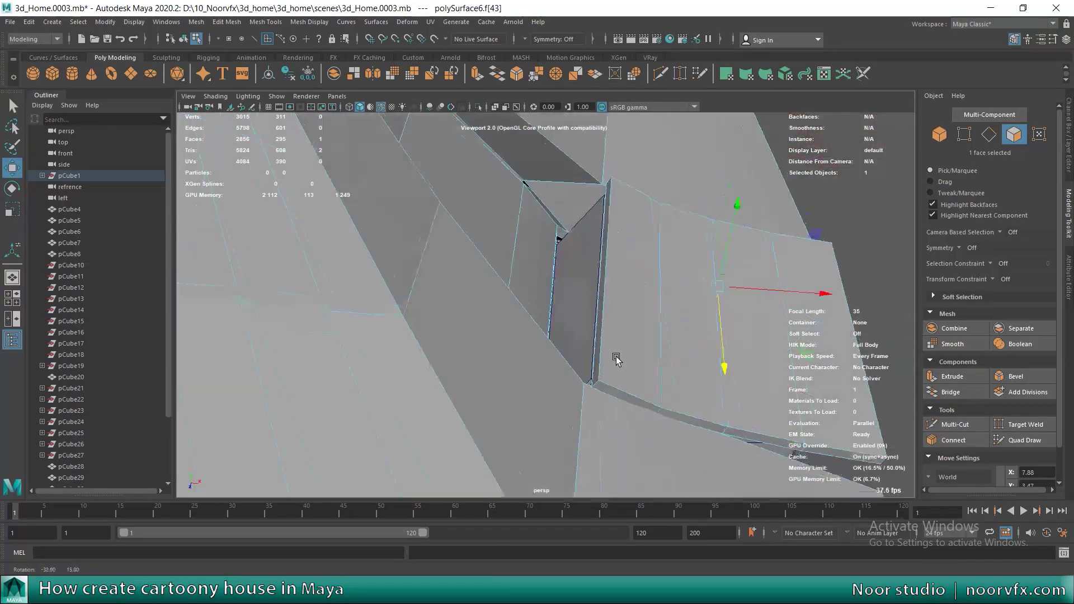
left_click_drag(456, 290, 539, 240, "alt")
left_click(530, 261)
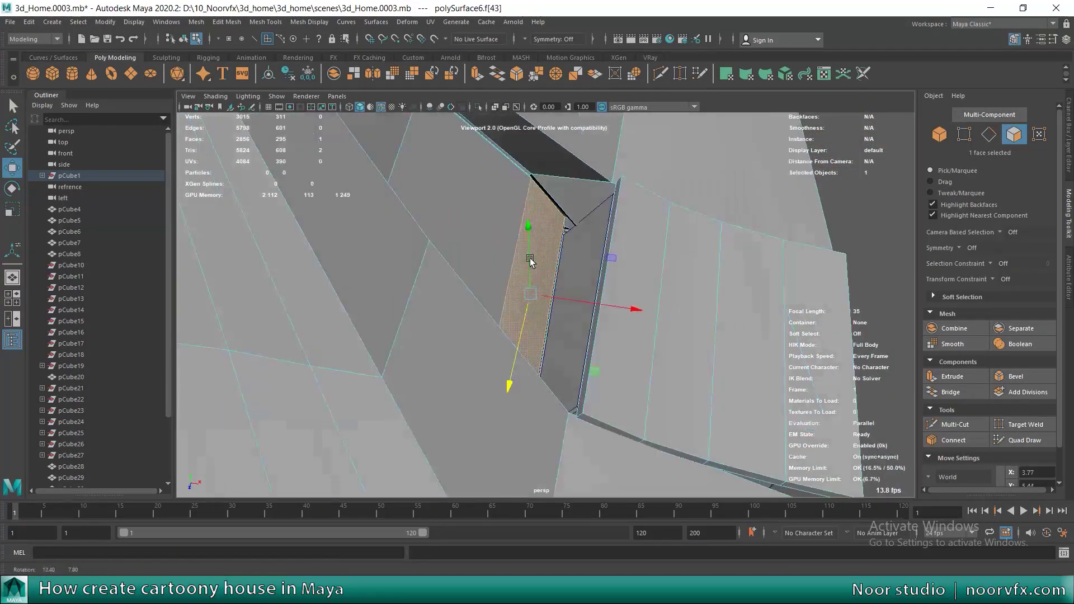
left_click(579, 211)
mouse_move(558, 281)
left_mouse_down("alt")
mouse_move(527, 276)
mouse_move(632, 267)
mouse_move(462, 230)
left_mouse_up("alt")
Step: Select eave edges, check the roof in four-view and side view, then return to object mode
key("F10")
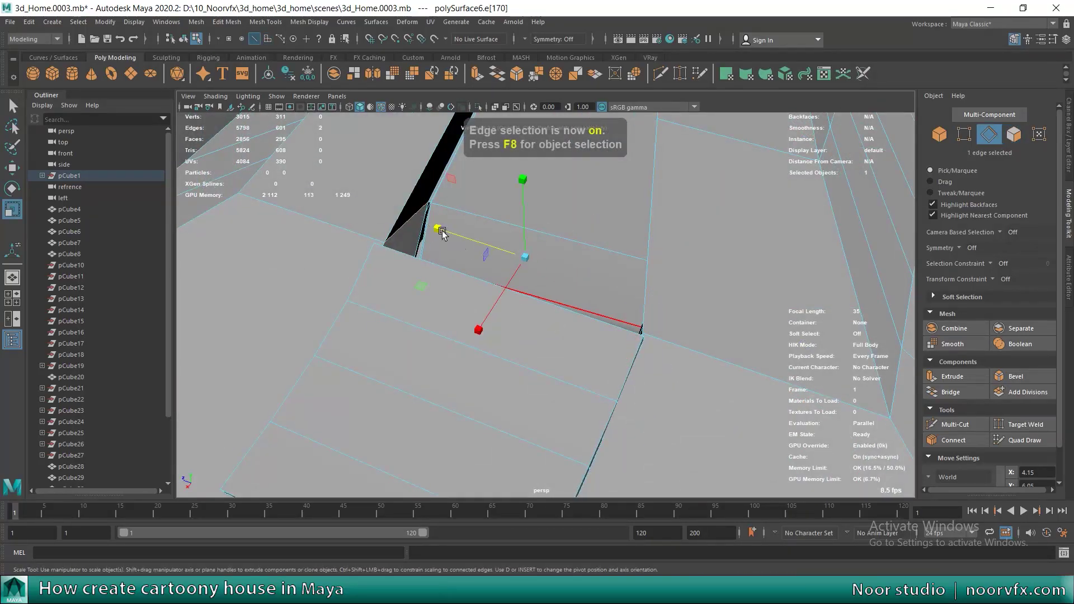
left_click(439, 231, "shift")
mouse_move(438, 231)
left_mouse_down("alt")
mouse_move(389, 240)
mouse_move(409, 291)
mouse_move(537, 321)
left_mouse_up("alt")
key("space")
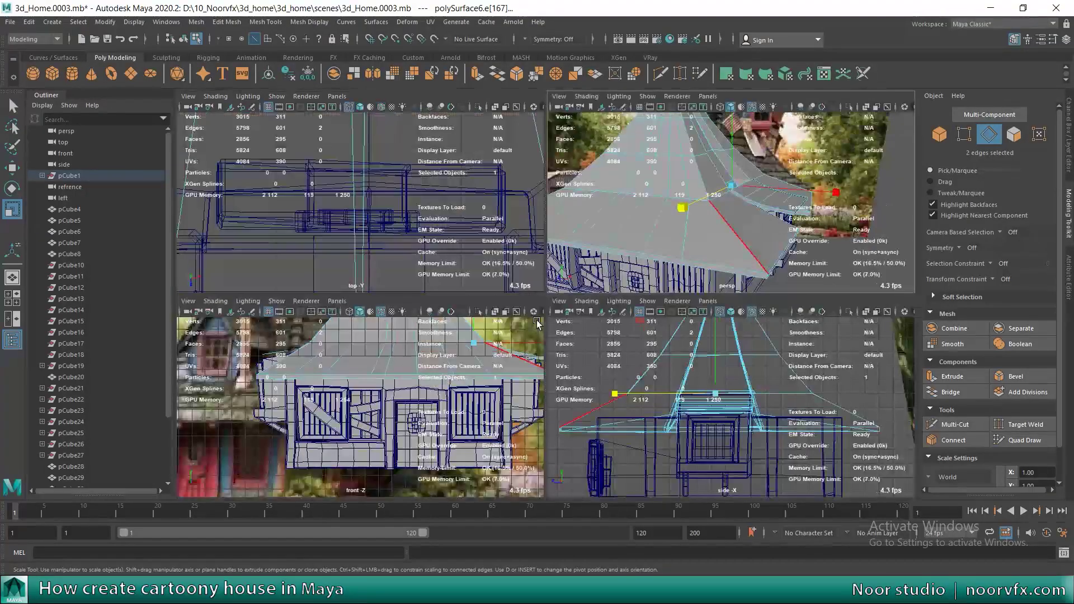
key("space")
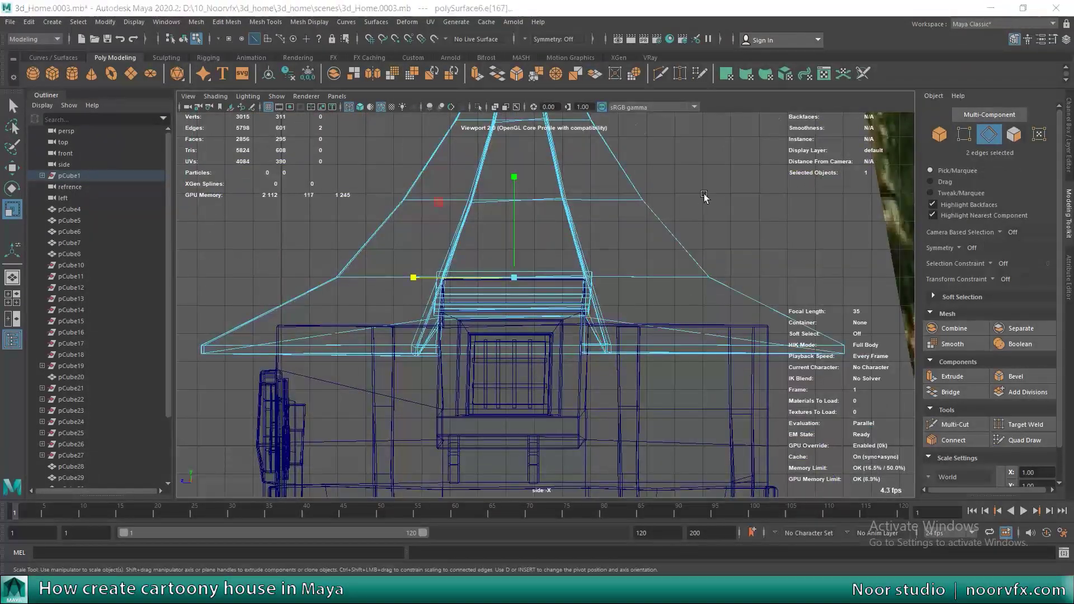
key("space")
key("space")
mouse_move(696, 253)
left_mouse_down("alt")
mouse_move(664, 219)
mouse_move(516, 233)
mouse_move(553, 253)
mouse_move(542, 260)
left_mouse_up("alt")
key("F8")
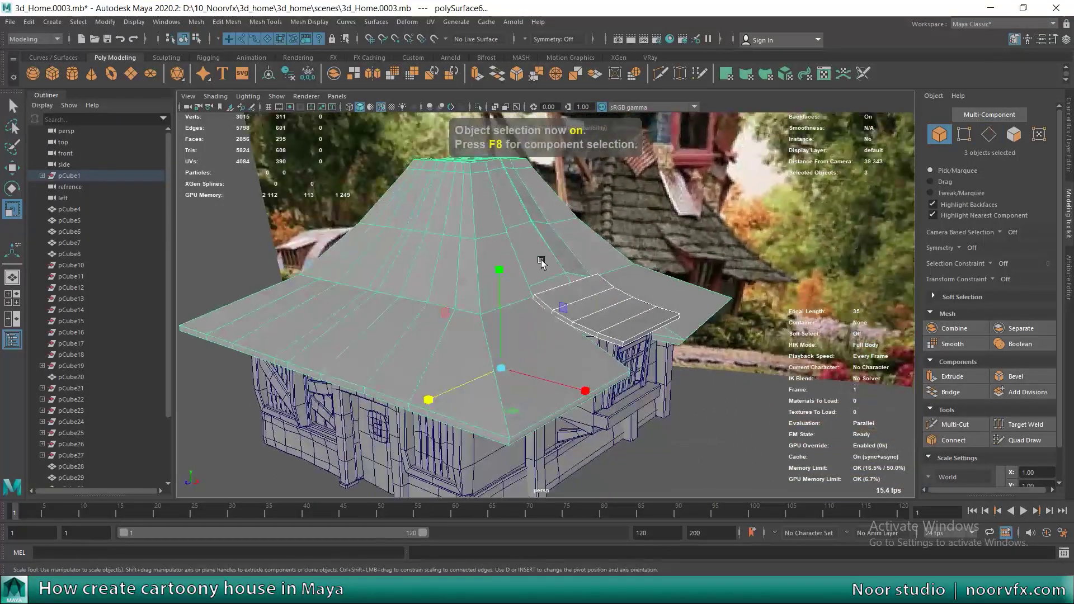
Step: Pull the roof's lower eave down and outward with the Move tool
left_click_drag(528, 256, 576, 307)
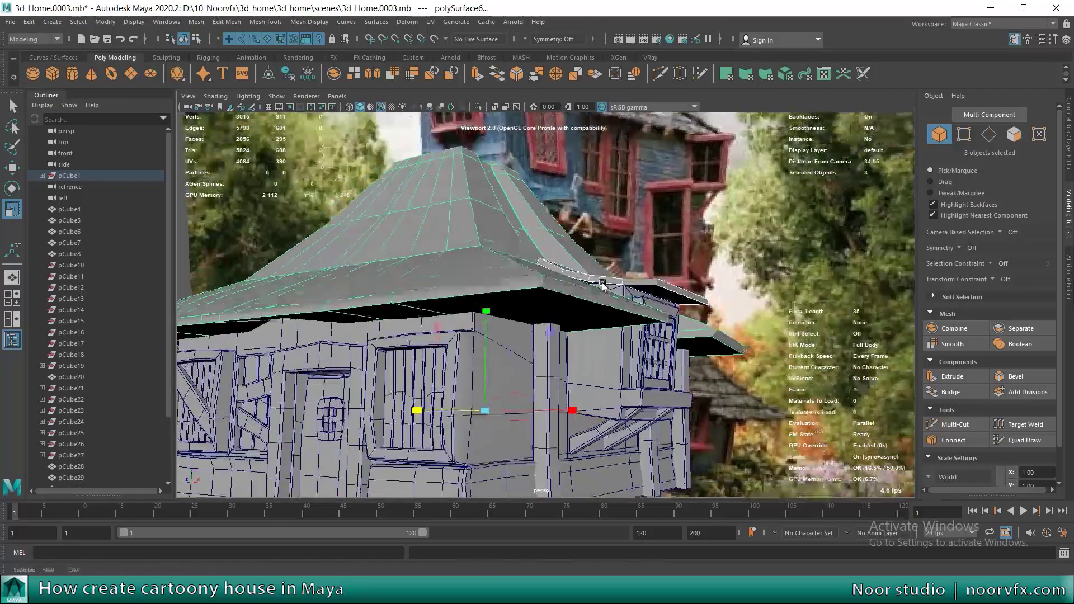
key("w")
mouse_move(450, 313)
left_mouse_down("alt")
mouse_move(709, 352)
mouse_move(375, 334)
mouse_move(455, 307)
left_mouse_up("alt")
scroll(455, 307, "up", 3)
left_click_drag(480, 271, 470, 280, "alt")
scroll(516, 244, "up", 2)
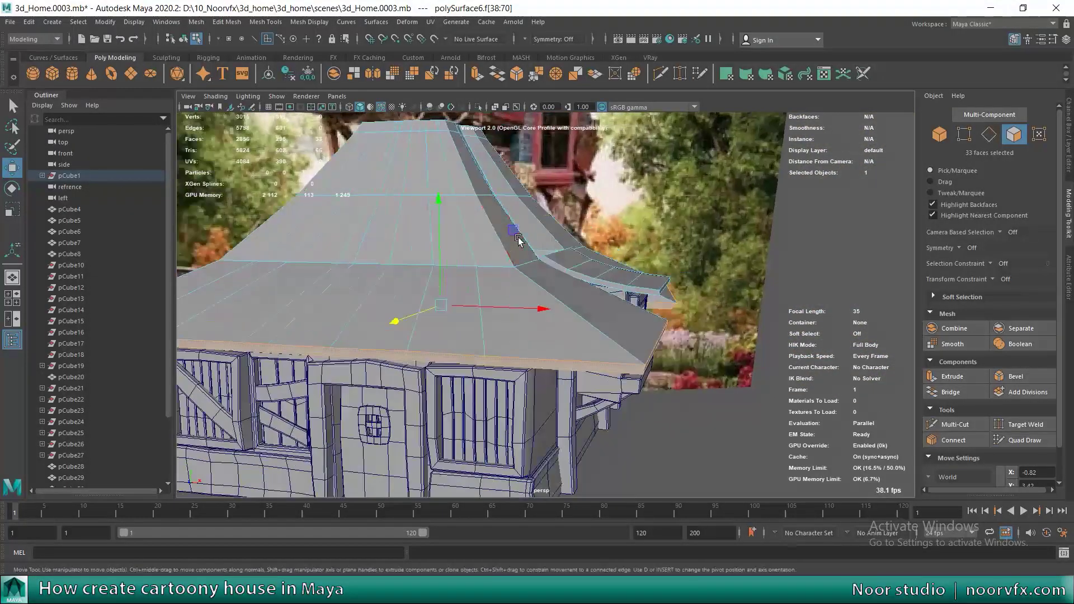
scroll(516, 244, "down", 3)
Step: Restore the 33-face roof selection, return to object mode and isolate the roof pieces
left_click(372, 283)
mouse_move(372, 283)
left_mouse_down("alt")
mouse_move(436, 238)
mouse_move(361, 286)
mouse_move(375, 273)
mouse_move(505, 276)
left_mouse_up("alt")
key("ctrl+z")
scroll(424, 253, "up", 3)
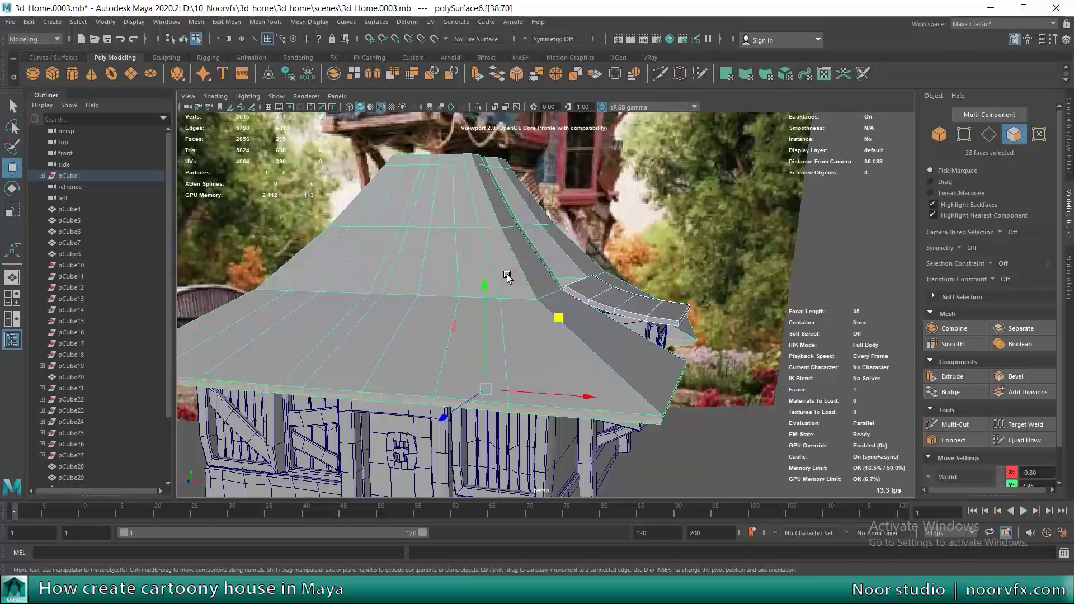
key("F8")
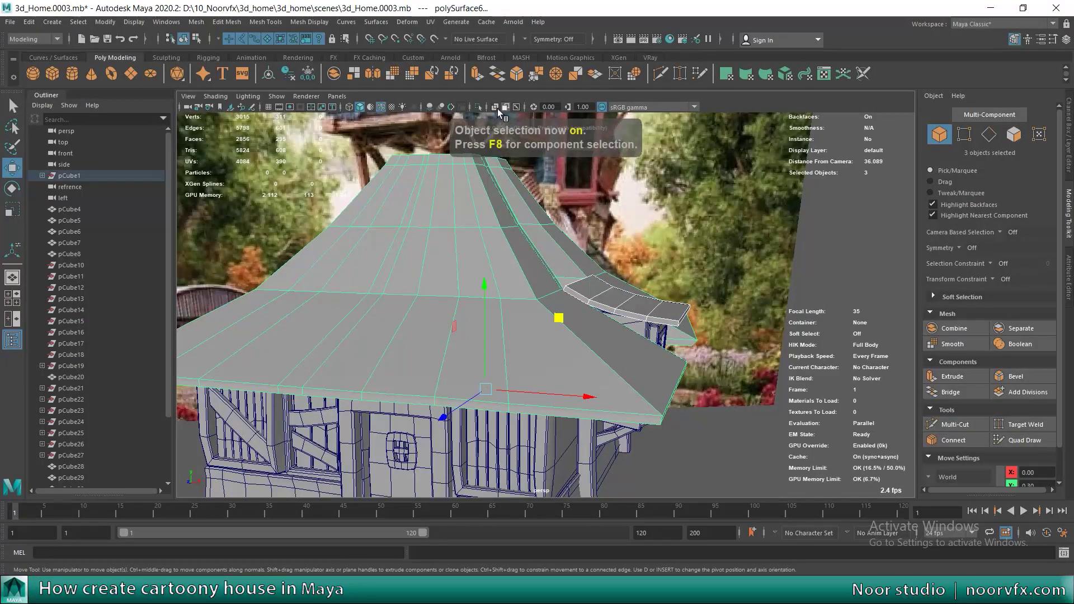
key("ctrl+1")
key("space")
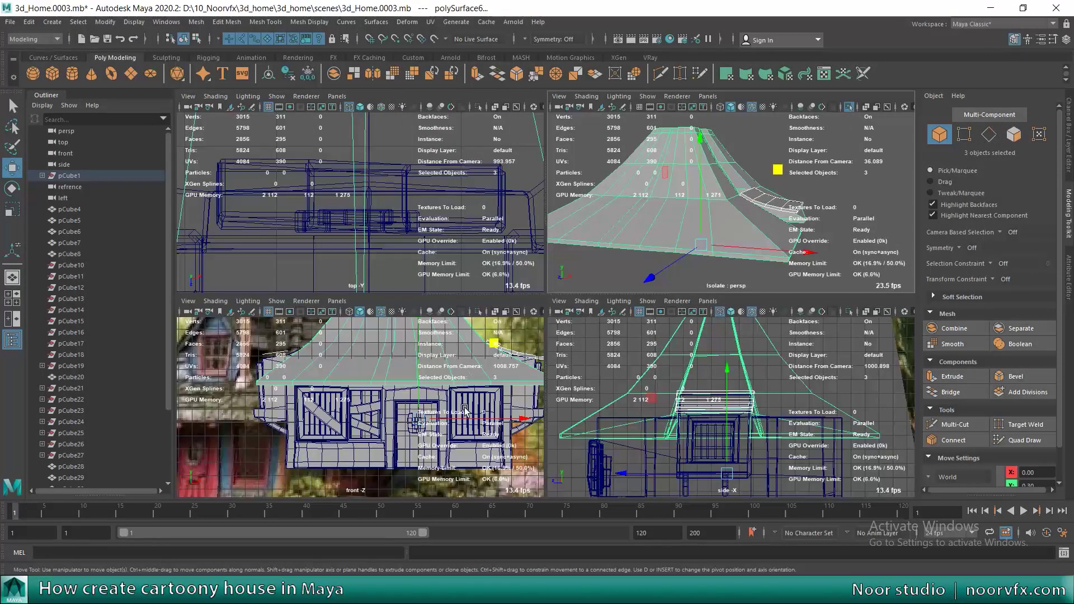
Step: Isolate the roof in a wireframe front view and maximize the perspective view
key("space")
left_click(480, 109)
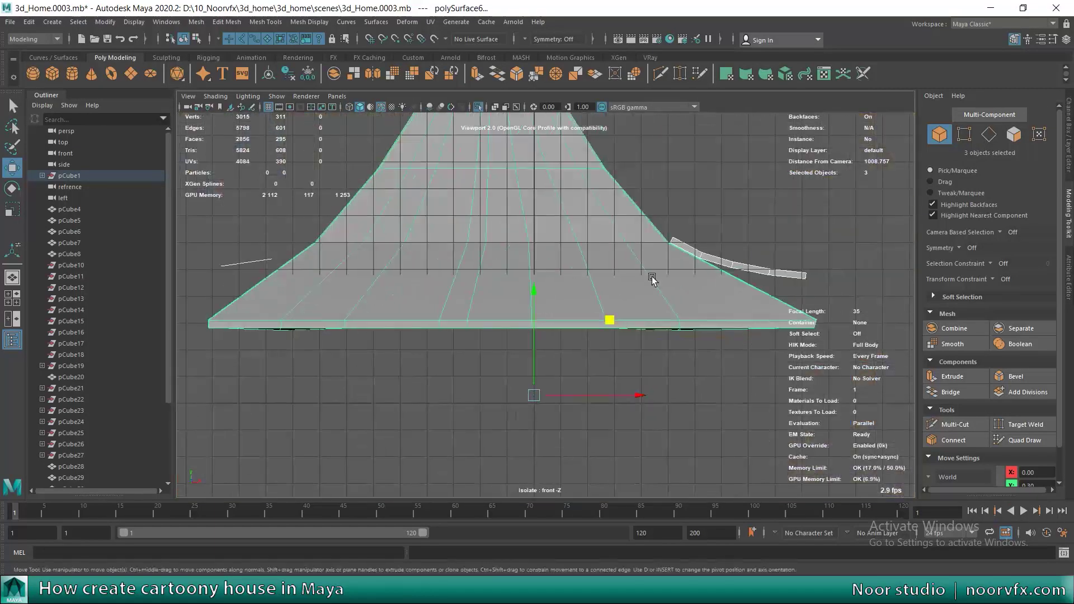
key("4")
key("space")
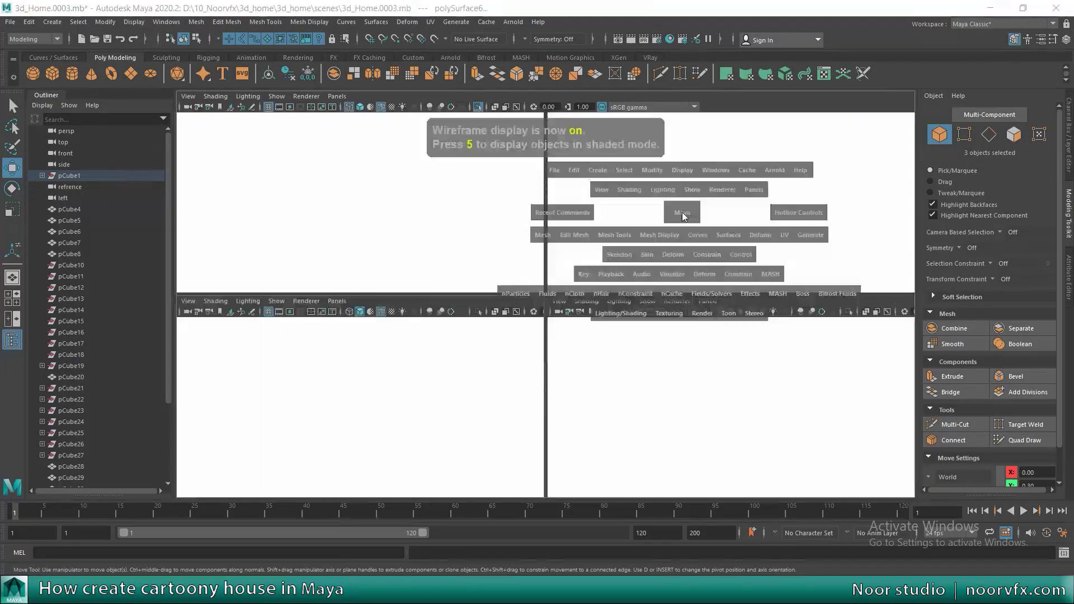
key("space")
mouse_move(679, 217)
left_mouse_down("alt")
mouse_move(568, 193)
mouse_move(540, 291)
mouse_move(547, 316)
mouse_move(587, 305)
mouse_move(554, 287)
mouse_move(547, 300)
left_mouse_up("alt")
right_click_drag(546, 305, 547, 317)
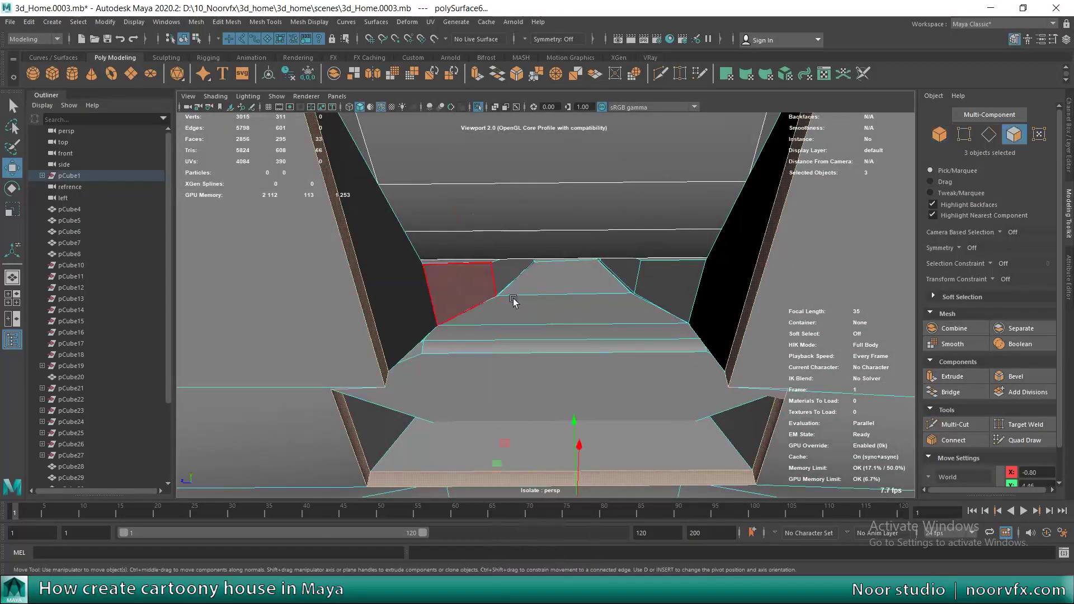
Step: Delete the wall and floor faces selected inside the roof channel
left_click(541, 294)
mouse_move(541, 294)
left_mouse_down("alt")
mouse_move(560, 302)
mouse_move(501, 272)
left_mouse_up("alt")
left_click(448, 280, "shift")
key("q")
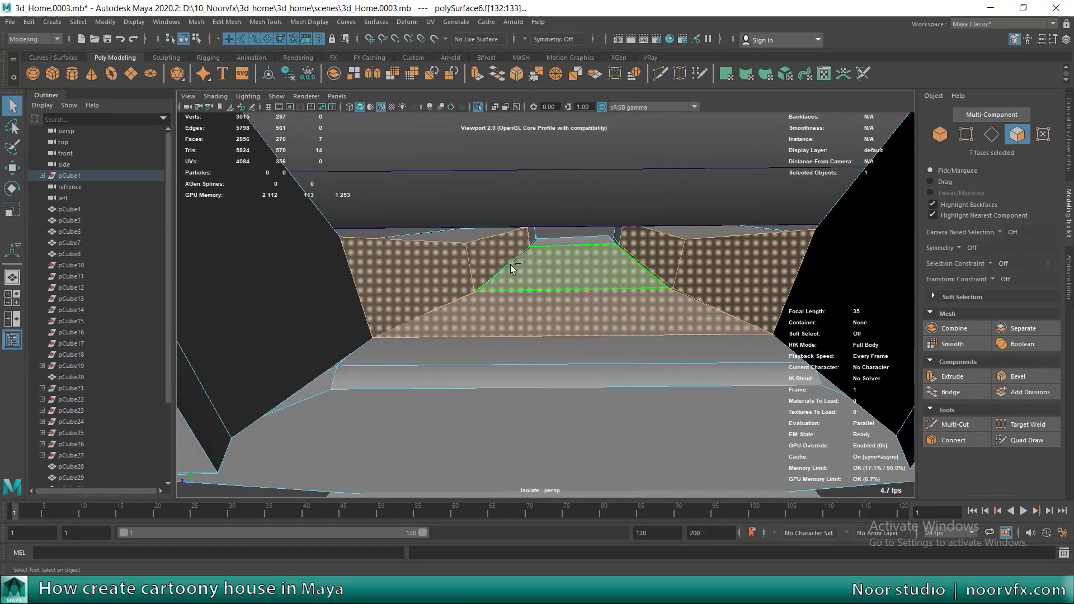
left_click(521, 264, "shift")
key("Delete")
Step: Inspect the new holes, select the floor face, and return to four-view
mouse_move(521, 264)
left_mouse_down("alt")
mouse_move(479, 336)
mouse_move(491, 355)
mouse_move(493, 475)
mouse_move(527, 347)
mouse_move(487, 331)
left_mouse_up("alt")
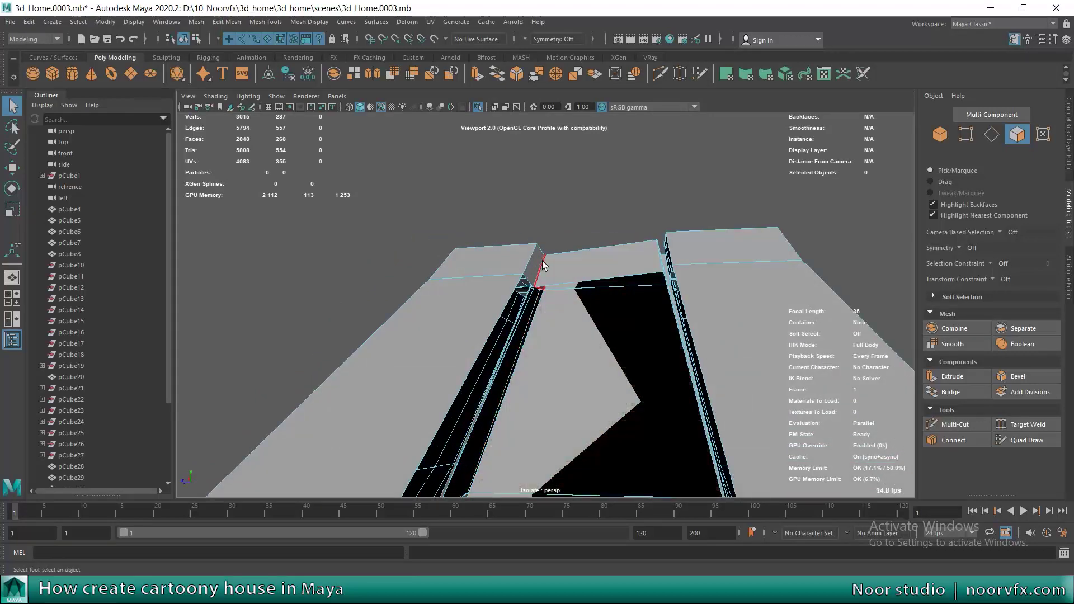
left_click(644, 313, "shift")
mouse_move(647, 315)
left_mouse_down("alt")
mouse_move(563, 359)
mouse_move(557, 331)
mouse_move(611, 348)
left_mouse_up("alt")
scroll(519, 341, "down", 5)
left_click_drag(519, 342, 485, 365, "alt")
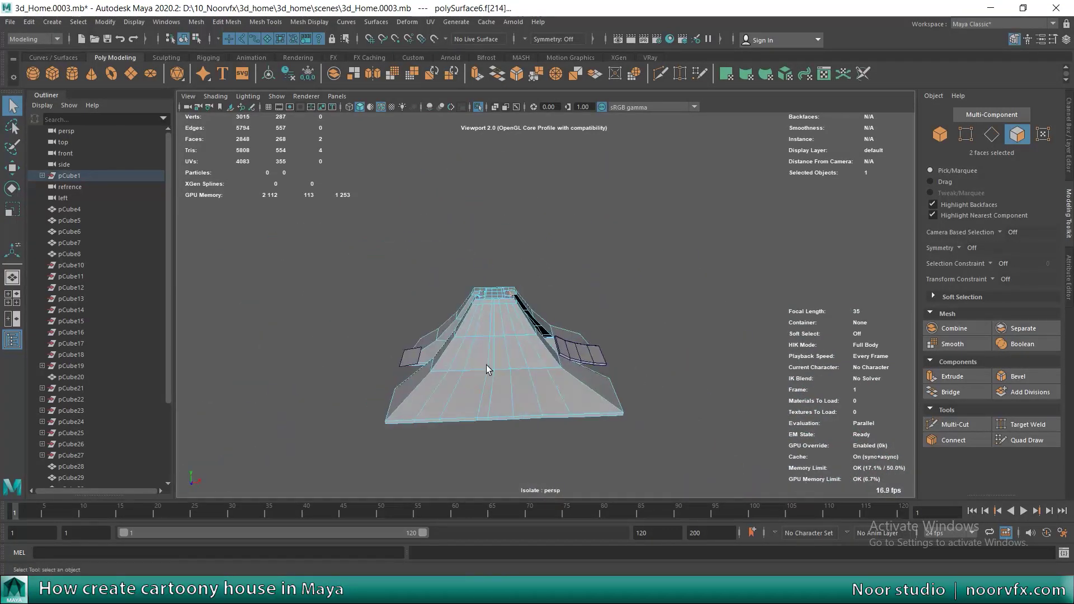
key("space")
key("space")
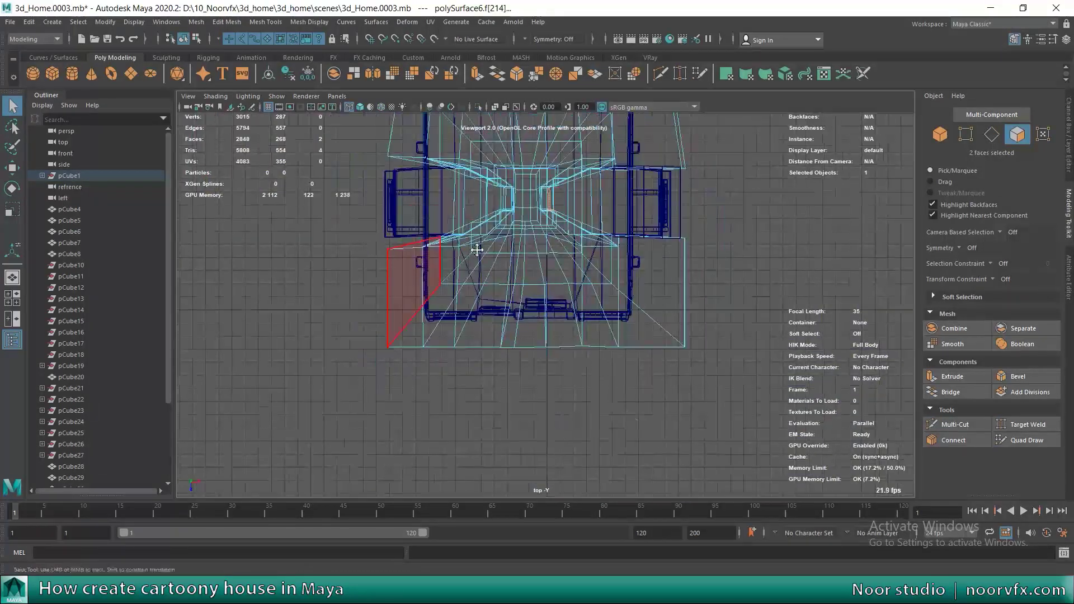
Step: Marquee-select the left half of the roof's faces in top view and delete them
left_click_drag(503, 440, 499, 438)
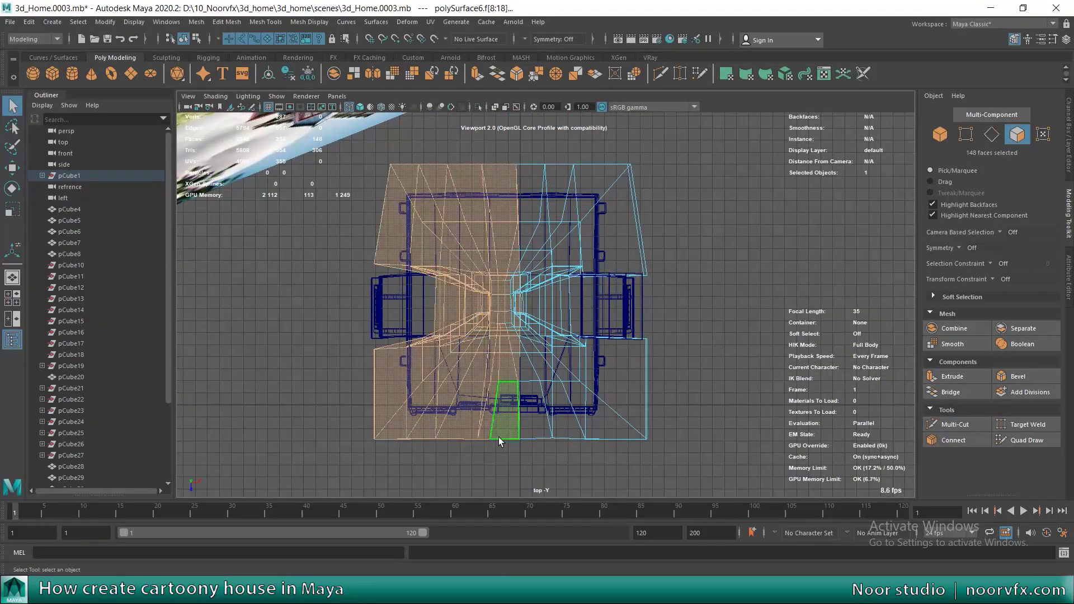
key("Delete")
right_click(520, 335)
left_click(521, 317)
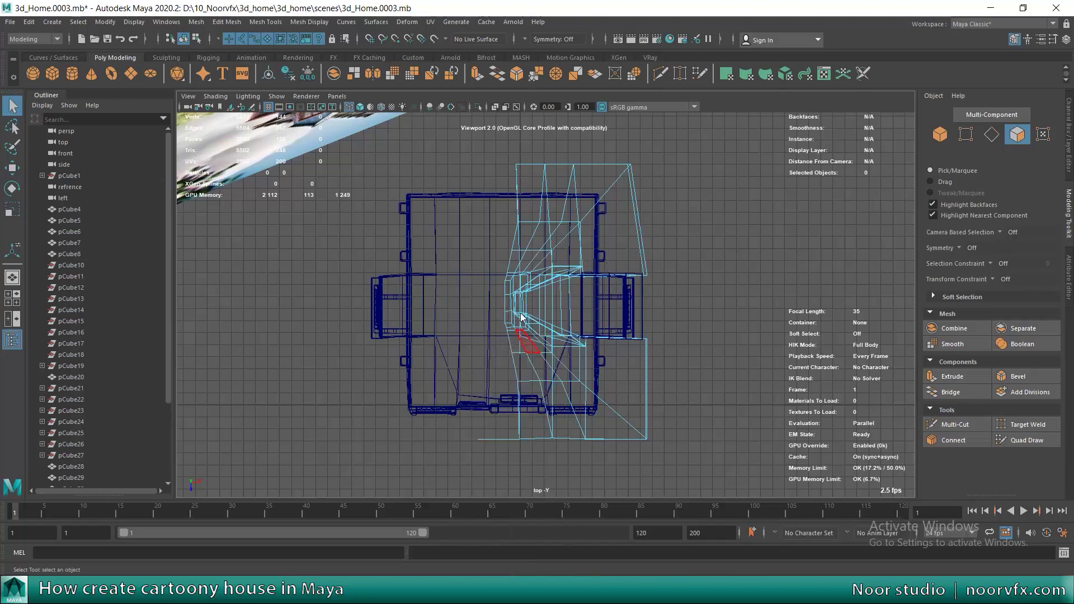
left_click(472, 462)
Step: Shift the roof's central edges further left to X -1.70 and review the half roof
key("r")
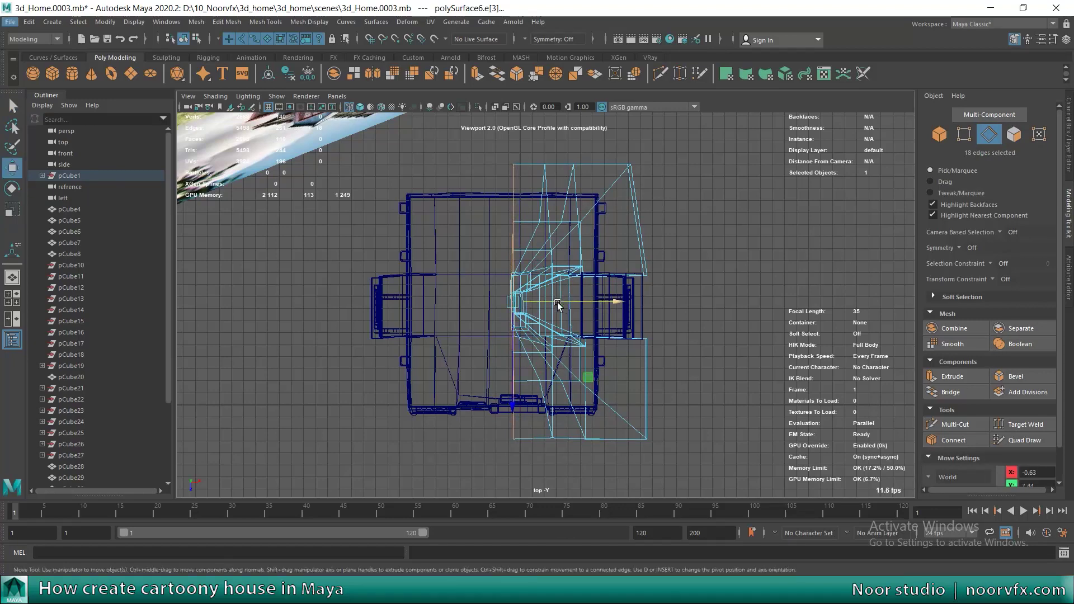
left_click_drag(558, 302, 550, 301)
key("space")
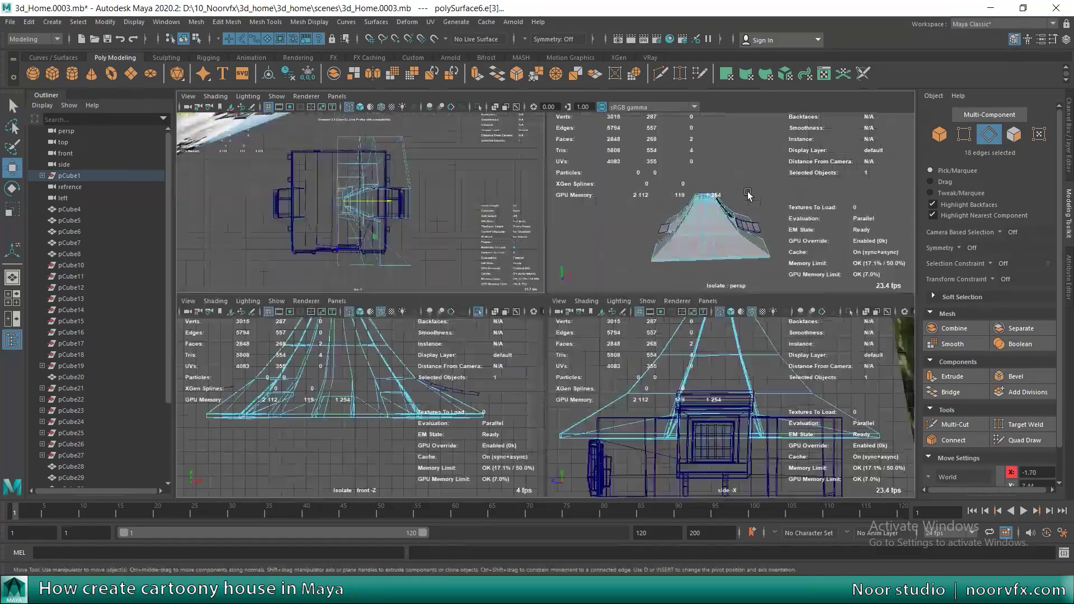
key("space")
left_click_drag(748, 194, 491, 561, "alt")
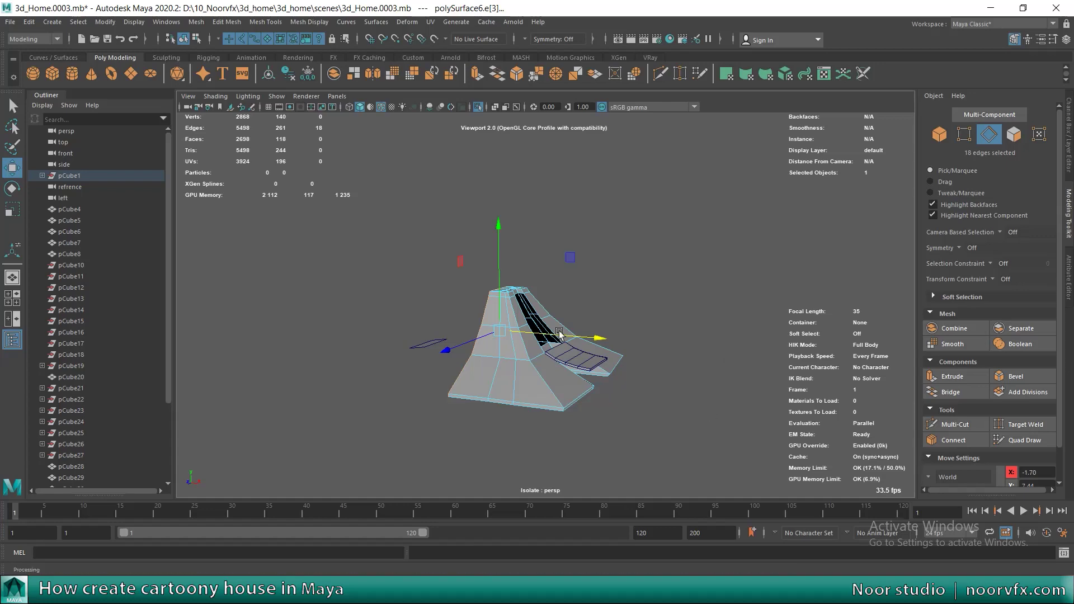
Step: Zoom in and select a roof face beside the opening in face mode
scroll(509, 302, "up", 3)
scroll(509, 302, "up", 3)
scroll(506, 299, "up", 3)
scroll(526, 305, "up", 3)
scroll(537, 303, "up", 2)
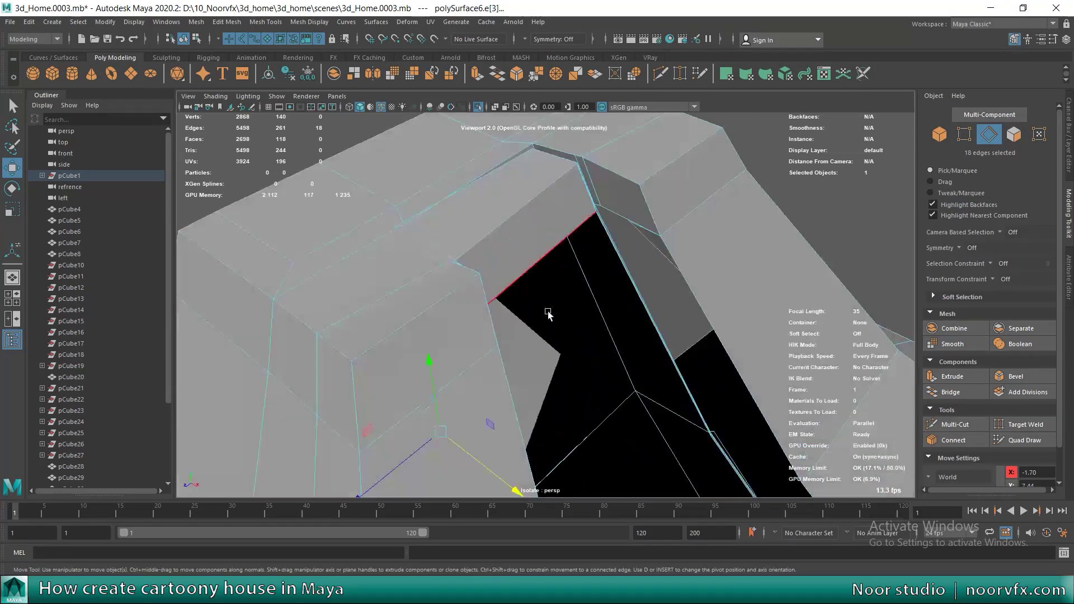
right_click(512, 232)
right_click_drag(530, 261, 530, 261)
scroll(516, 283, "down", 3)
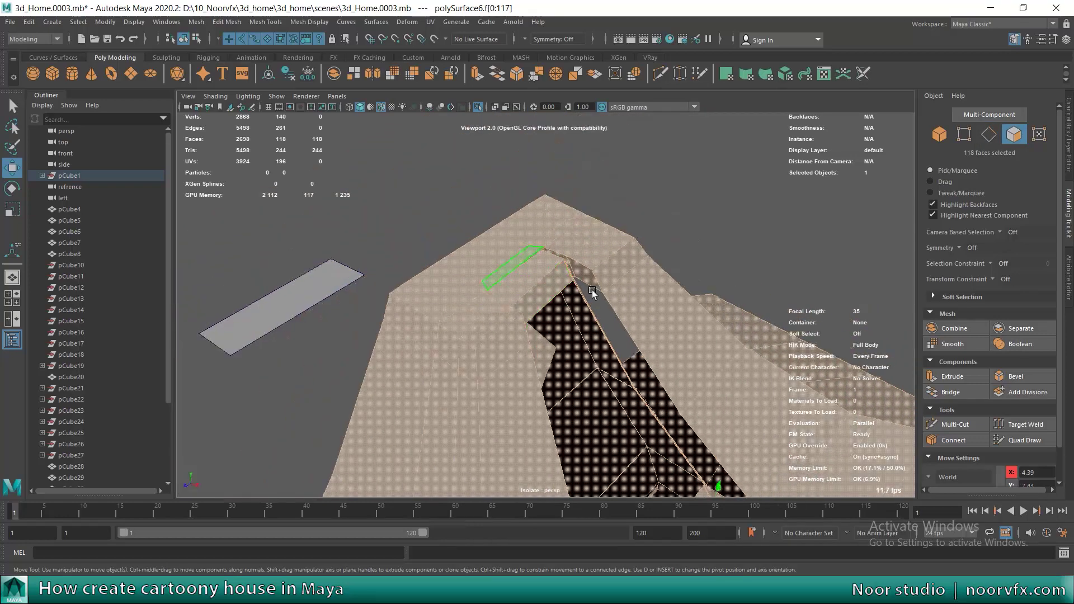
scroll(516, 279, "up", 1)
left_click(519, 272)
scroll(504, 265, "up", 1)
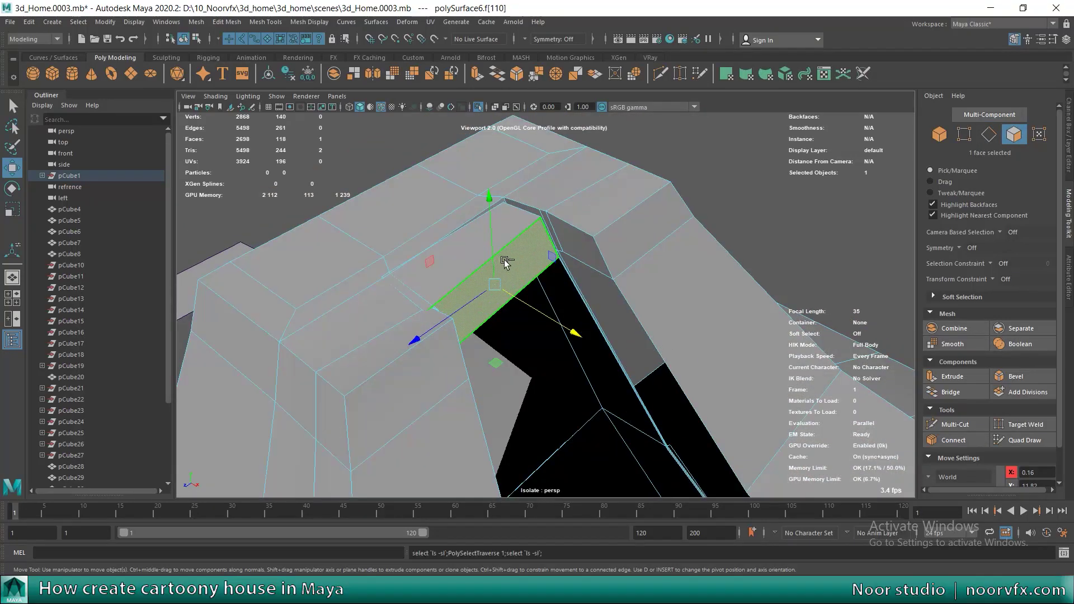
left_click_drag(530, 267, 594, 292, "alt")
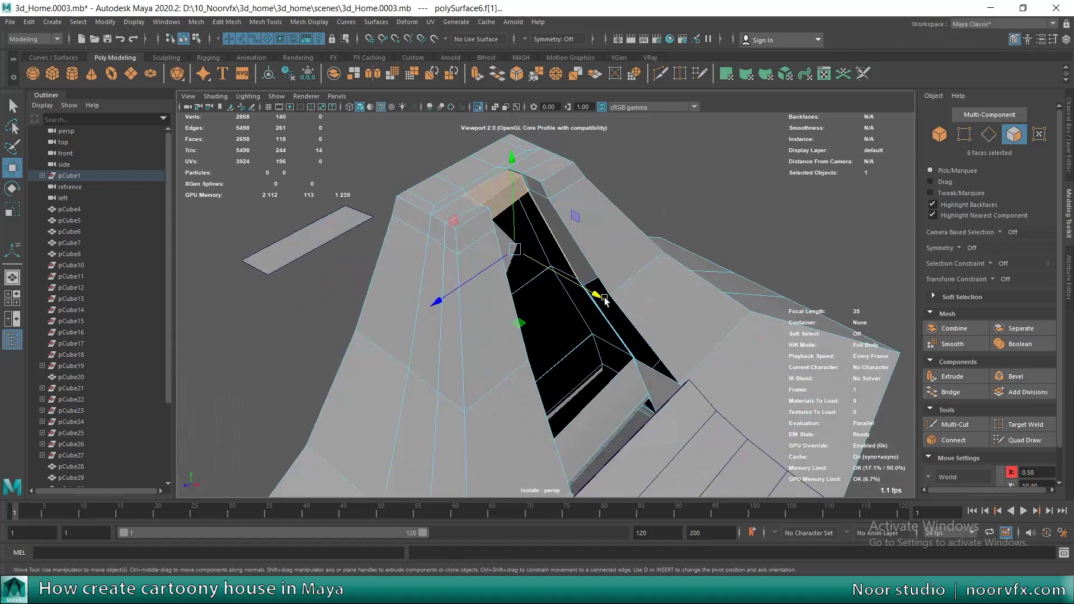
Step: Grow the face selection twice and add a face, checking it in wireframe
key("shift+period")
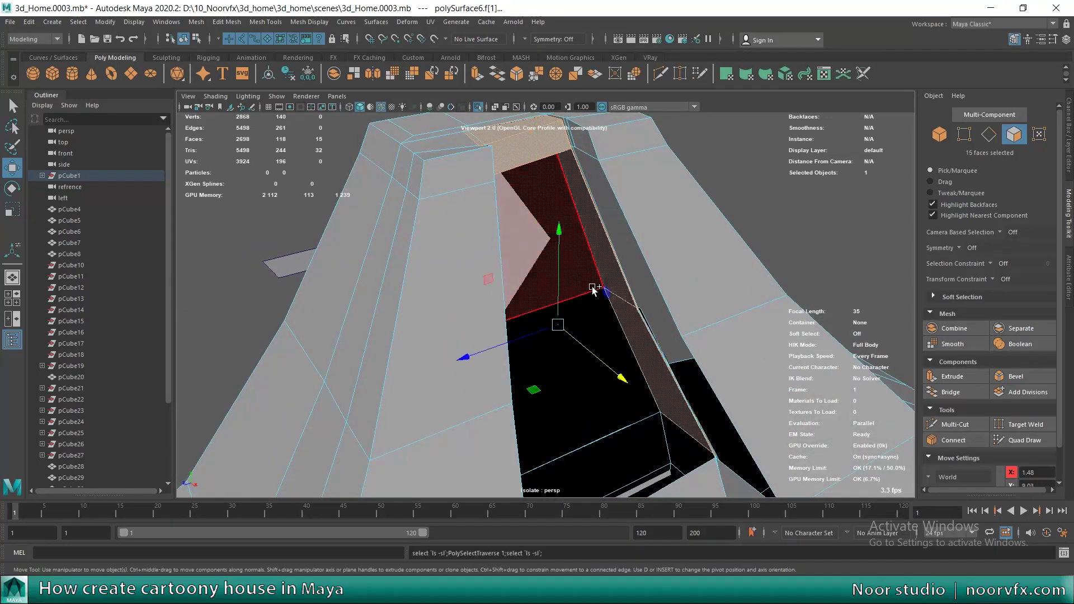
key("shift+period")
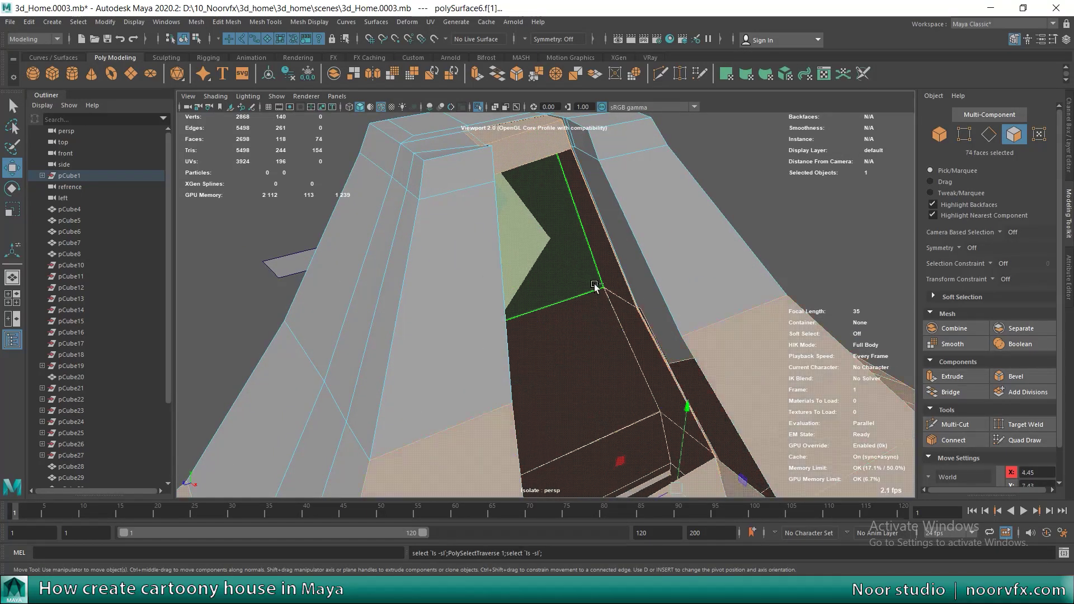
mouse_move(665, 289)
left_mouse_down("alt")
mouse_move(474, 246)
mouse_move(597, 249)
left_mouse_up("alt")
left_click(647, 269, "shift")
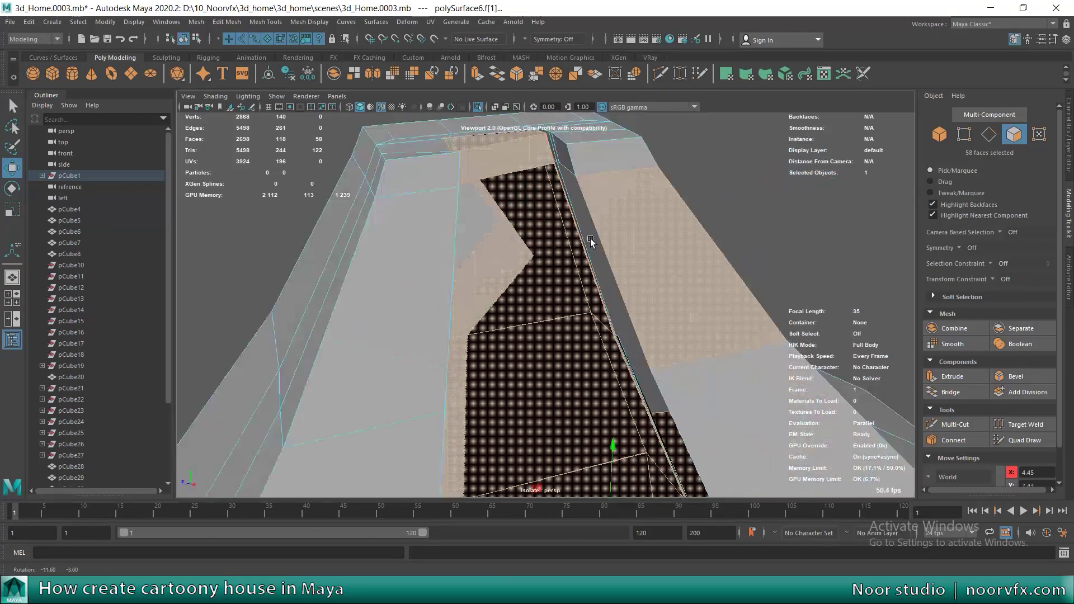
key("4")
left_click_drag(597, 249, 608, 289, "alt")
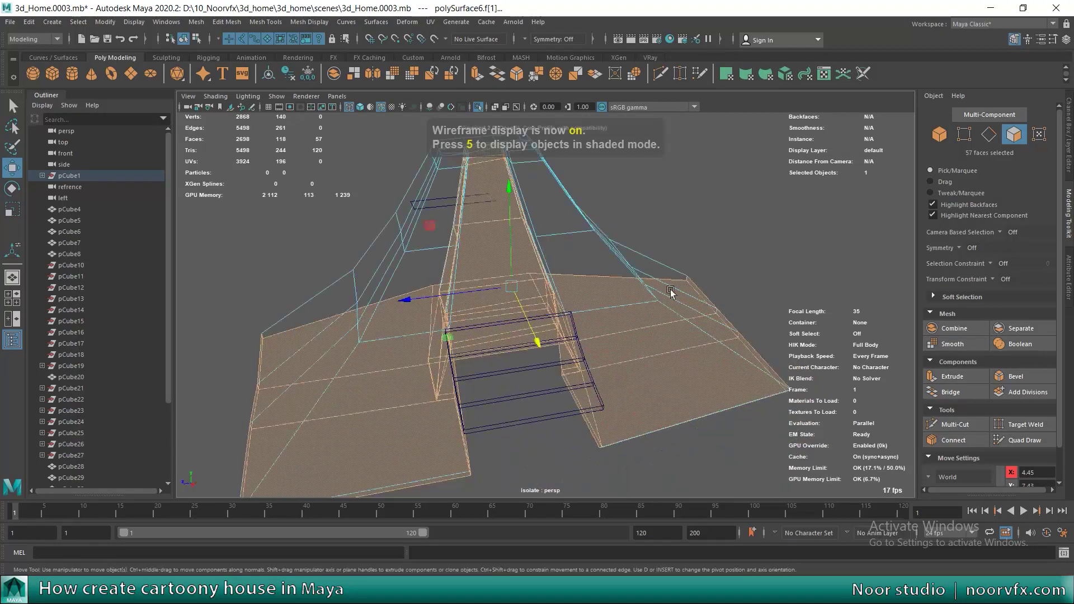
mouse_move(624, 278)
left_mouse_down("alt")
mouse_move(490, 246)
mouse_move(749, 311)
mouse_move(543, 307)
left_mouse_up("alt")
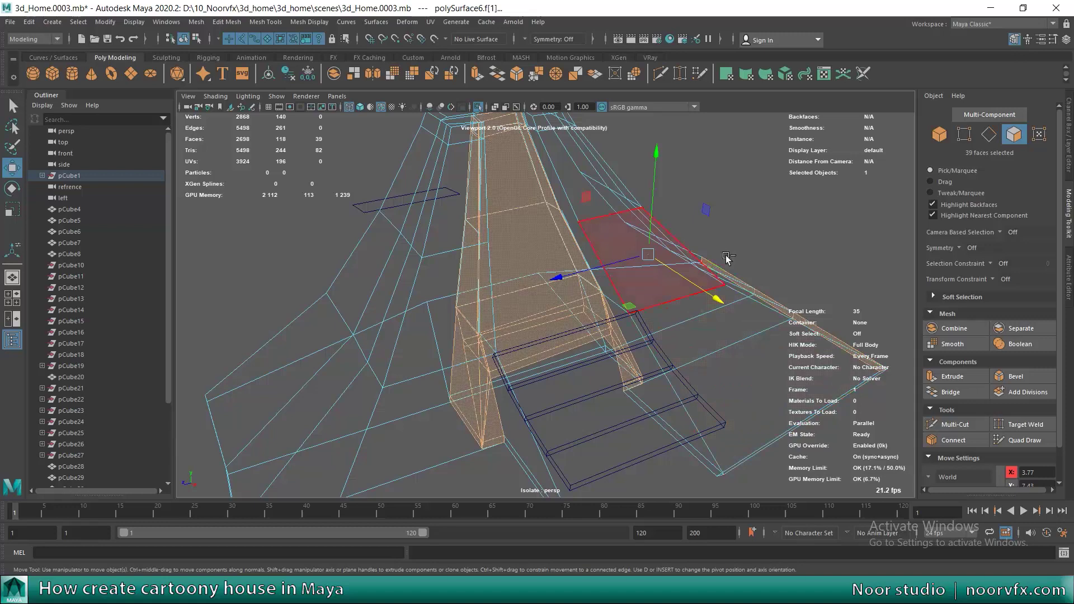
key("5")
key("4")
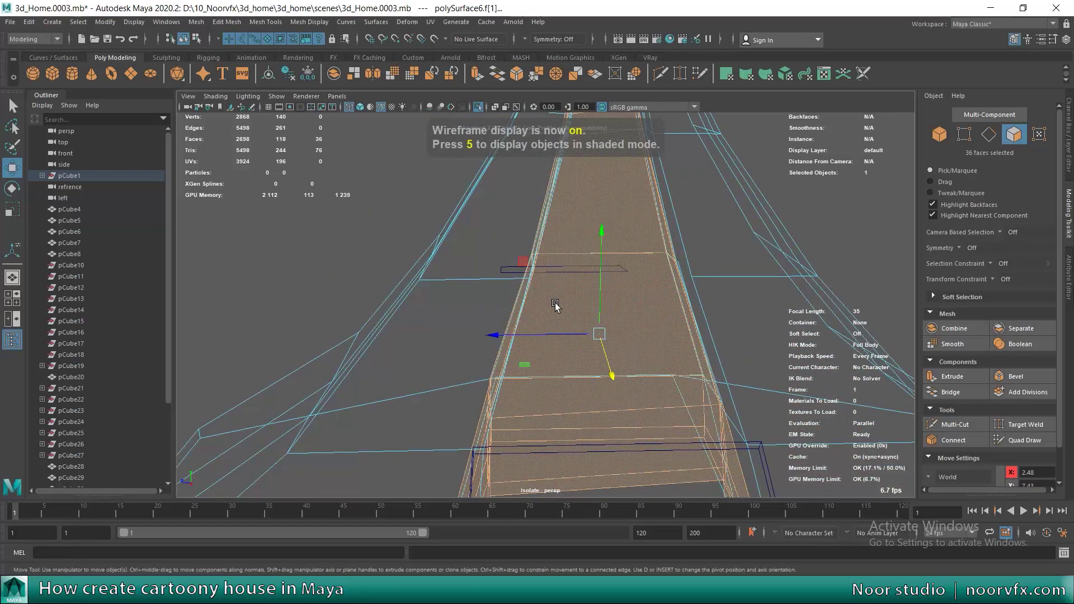
key("5")
Step: Delete a single roof face, then the thin strip faces beside it
mouse_move(559, 289)
left_mouse_down("alt")
mouse_move(546, 292)
mouse_move(603, 372)
mouse_move(580, 325)
mouse_move(597, 343)
mouse_move(561, 351)
mouse_move(576, 290)
mouse_move(591, 385)
left_mouse_up("alt")
left_click(603, 372)
key("Delete")
left_click(574, 288)
left_click(579, 371, "shift")
left_click(556, 312, "shift")
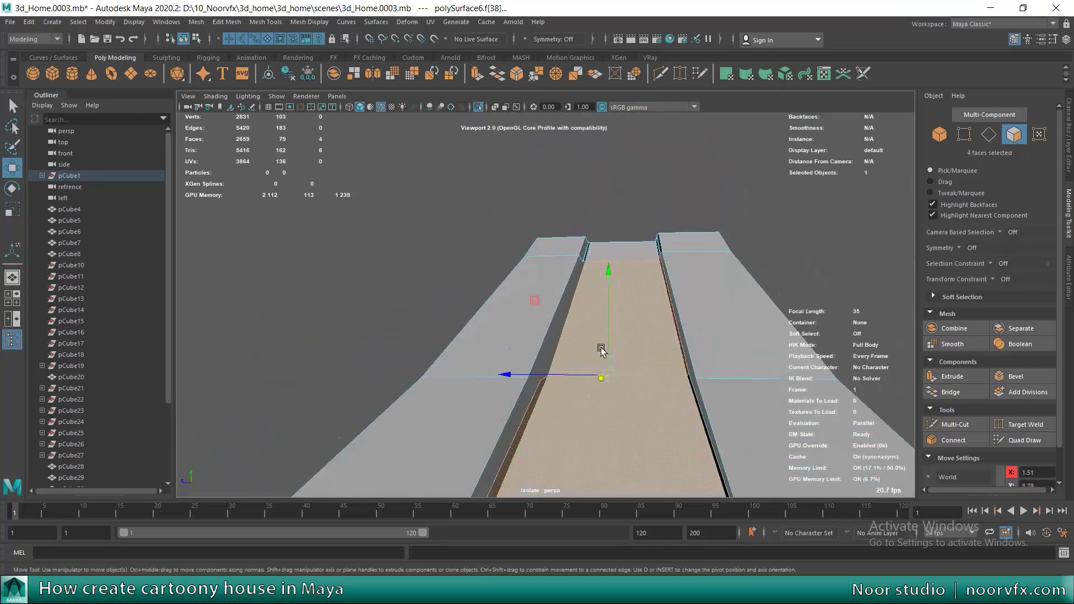
left_click(571, 252, "shift")
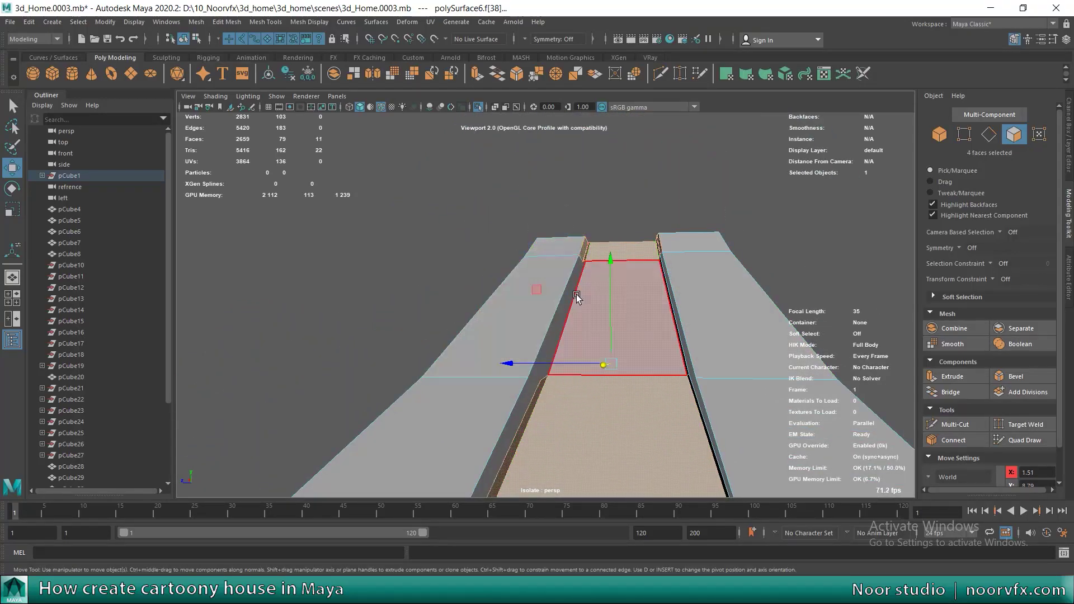
key("Delete")
Step: Select the remaining sloped faces and the faces near the stairs
mouse_move(604, 312)
left_mouse_down("alt")
mouse_move(559, 336)
mouse_move(522, 278)
mouse_move(503, 314)
mouse_move(576, 313)
mouse_move(444, 330)
left_mouse_up("alt")
left_click(576, 314, "shift")
left_click_drag(587, 321, 568, 270, "alt")
left_click(563, 263, "shift")
left_click(625, 336, "shift")
left_click_drag(625, 335, 672, 363, "alt")
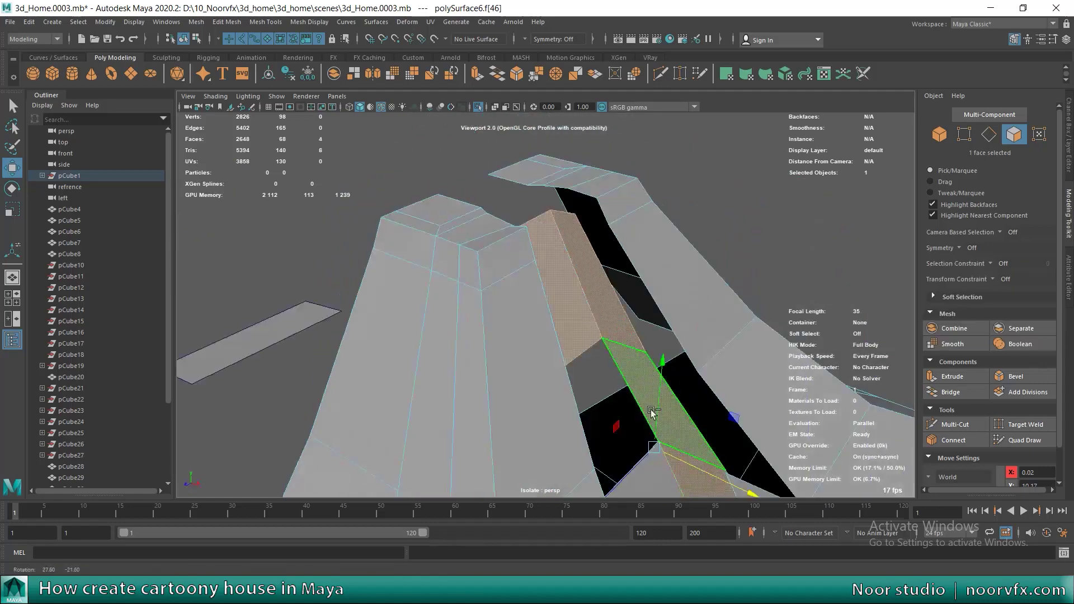
left_click(644, 313, "shift")
mouse_move(643, 313)
left_mouse_down("alt")
mouse_move(633, 395)
mouse_move(511, 297)
mouse_move(557, 325)
left_mouse_up("alt")
left_click(585, 369, "shift")
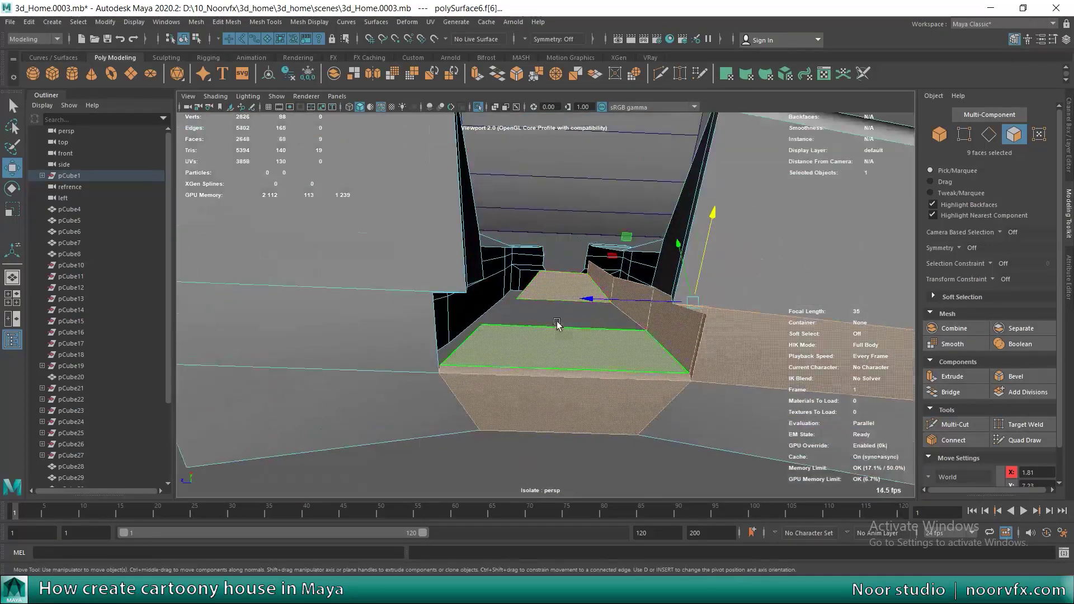
left_click(557, 325, "ctrl")
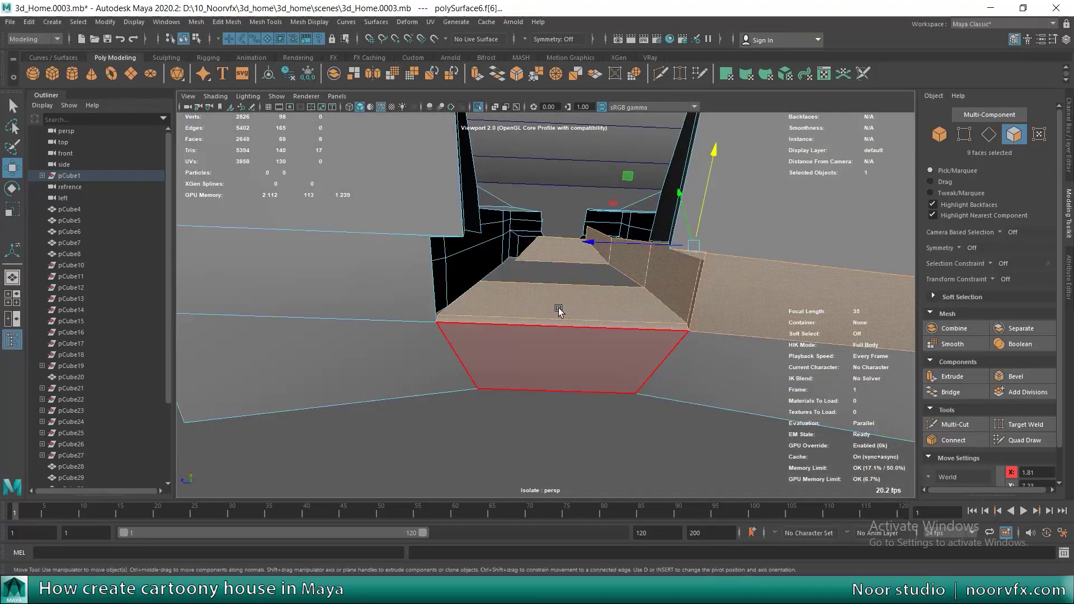
Step: Add the narrow side face, delete the selected faces and inspect the wall strips
left_click_drag(558, 308, 489, 271, "alt")
mouse_move(589, 288)
left_mouse_down("alt")
mouse_move(685, 327)
mouse_move(545, 319)
mouse_move(507, 263)
left_mouse_up("alt")
left_click(685, 328, "shift")
key("Delete")
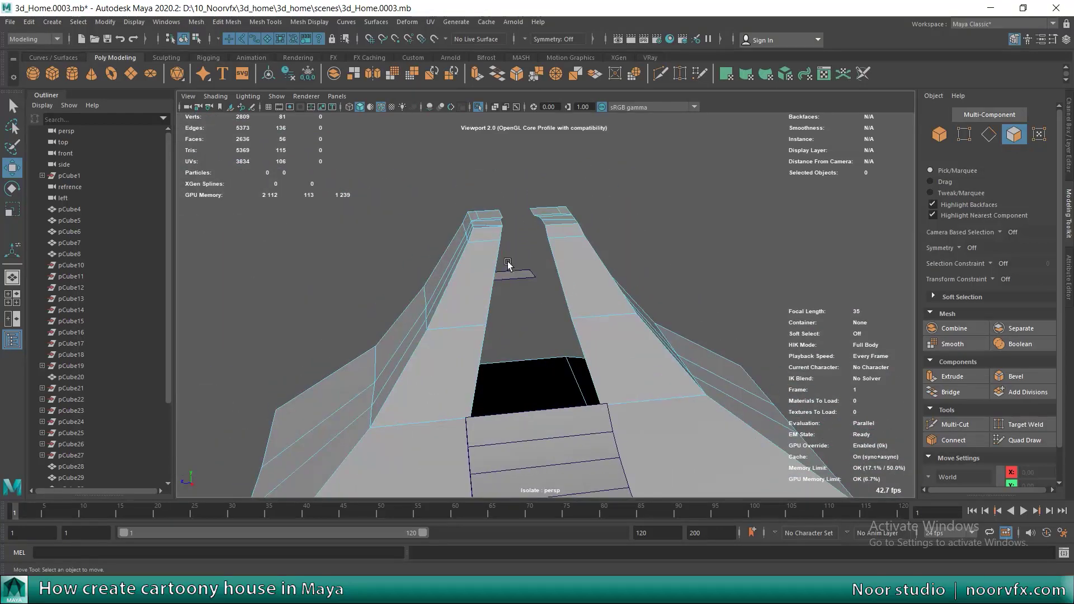
mouse_move(499, 213)
left_mouse_down("alt")
mouse_move(491, 239)
mouse_move(395, 211)
mouse_move(396, 264)
left_mouse_up("alt")
left_click_drag(470, 255, 608, 302, "alt")
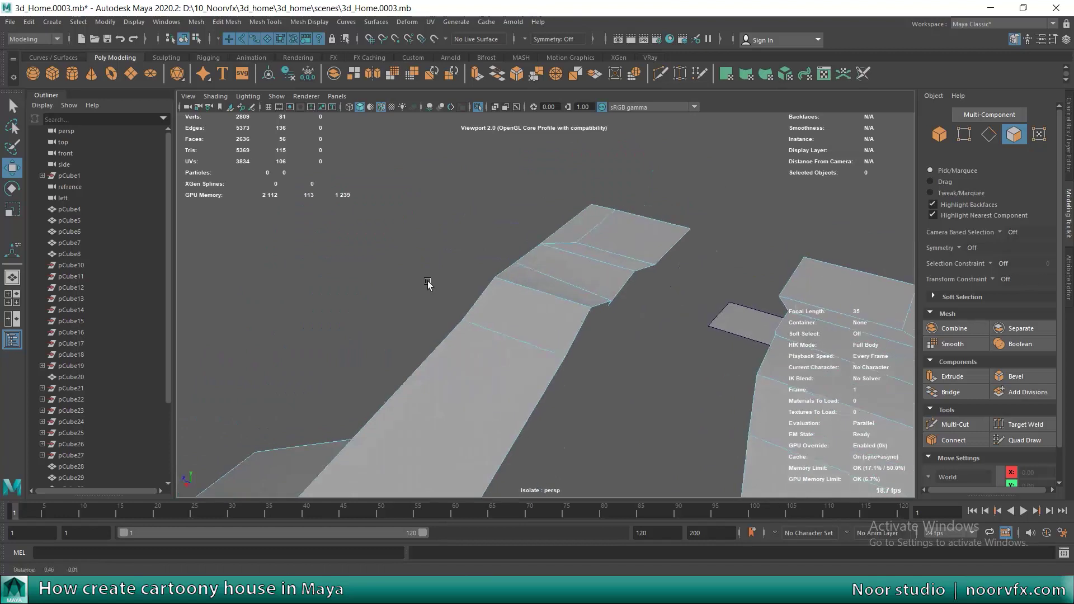
Step: Move a corner vertex of the wall strip to reshape its face
left_click(612, 307)
key("F9")
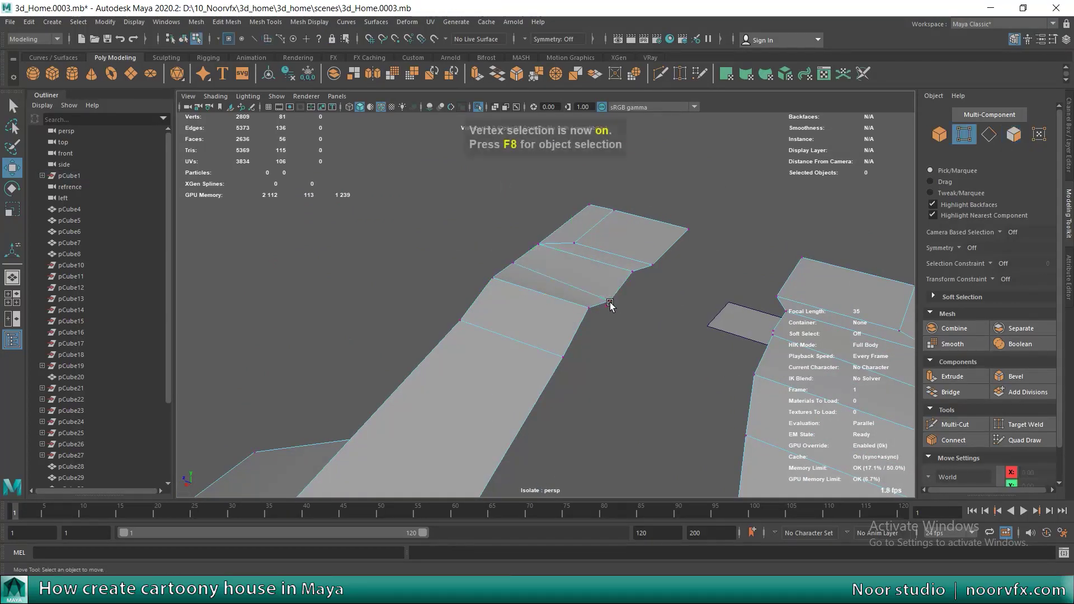
left_click_drag(519, 235, 519, 235)
scroll(594, 294, "up", 1)
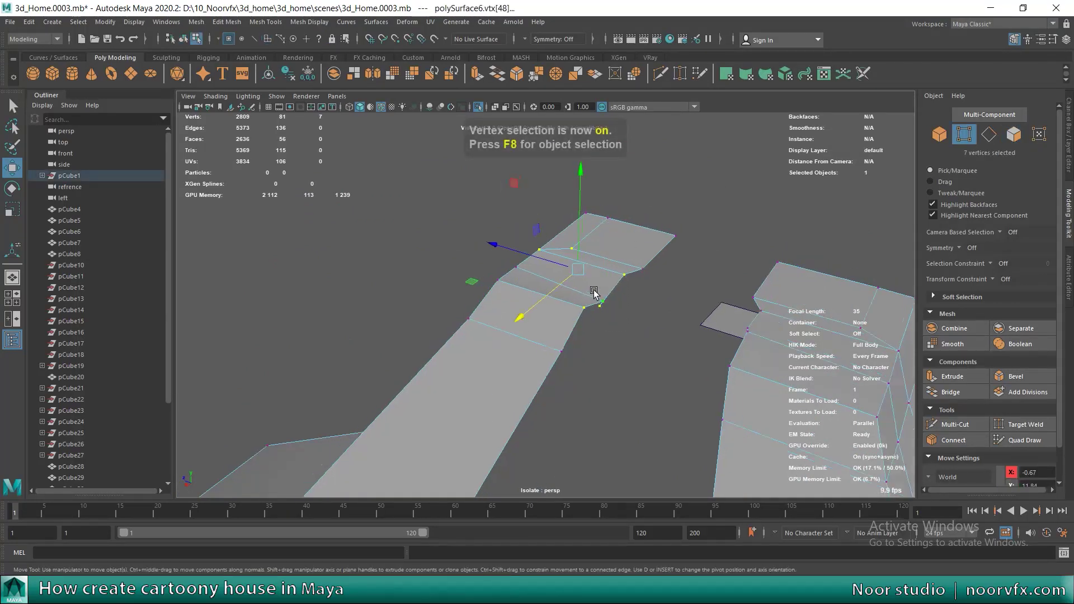
scroll(592, 295, "up", 3)
scroll(590, 297, "up", 2)
scroll(408, 362, "up", 1)
left_click(386, 344)
left_click_drag(386, 344, 458, 344)
Step: Merge the two neighbouring vertices to center and inspect the area between the ramps
left_click_drag(395, 320, 395, 319)
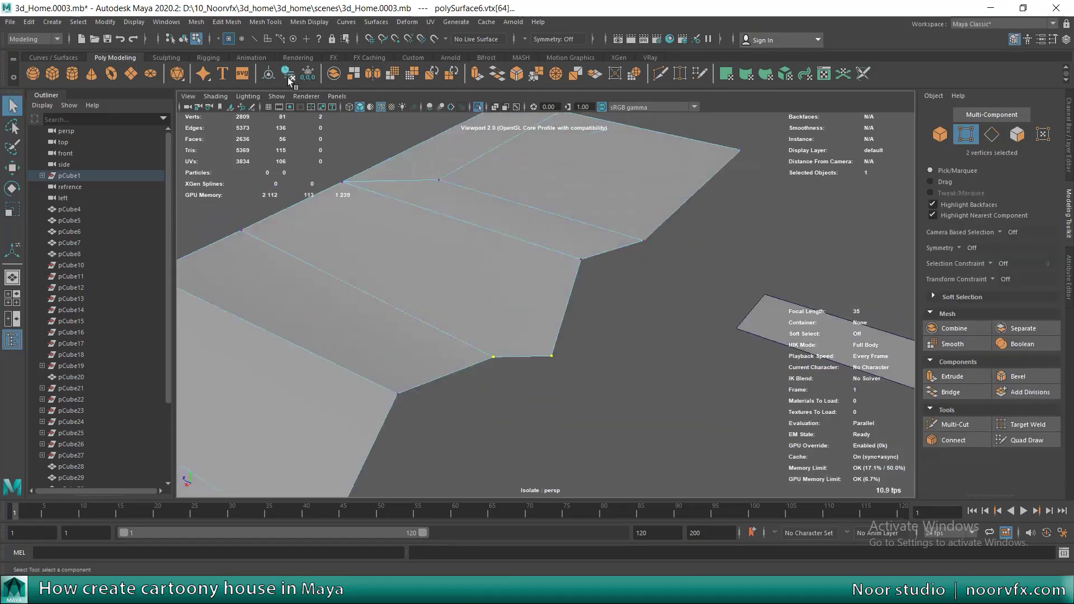
left_click(226, 22)
left_click(270, 150)
mouse_move(568, 360)
left_mouse_down("alt")
mouse_move(472, 294)
mouse_move(602, 298)
mouse_move(558, 295)
mouse_move(656, 227)
mouse_move(614, 296)
left_mouse_up("alt")
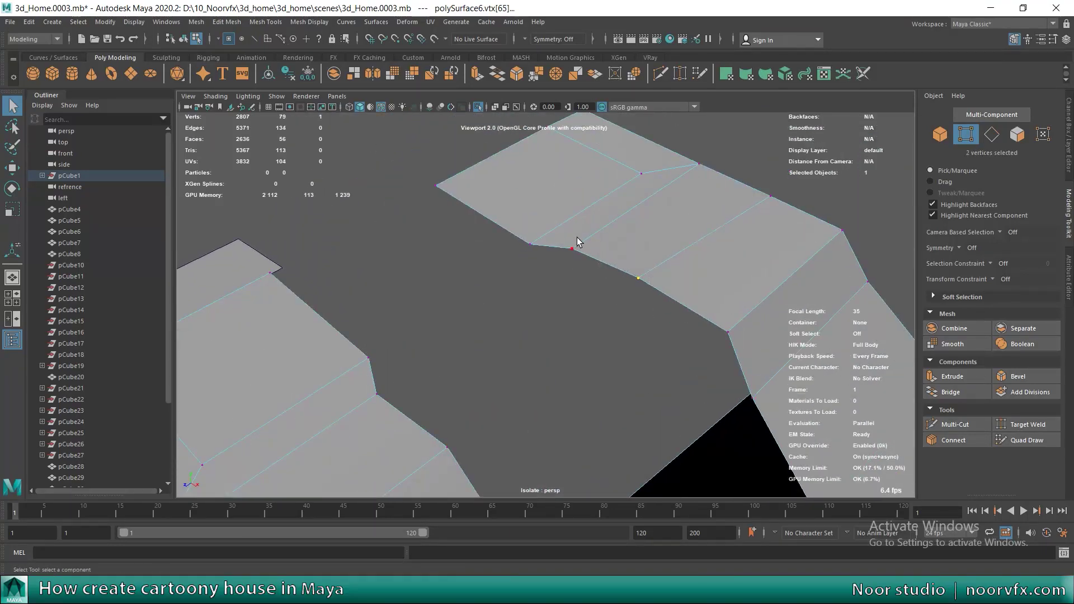
mouse_move(520, 280)
left_mouse_down("alt")
mouse_move(487, 293)
mouse_move(532, 293)
mouse_move(477, 322)
left_mouse_up("alt")
mouse_move(478, 322)
right_mouse_down("alt")
mouse_move(562, 226)
mouse_move(562, 299)
right_mouse_up("alt")
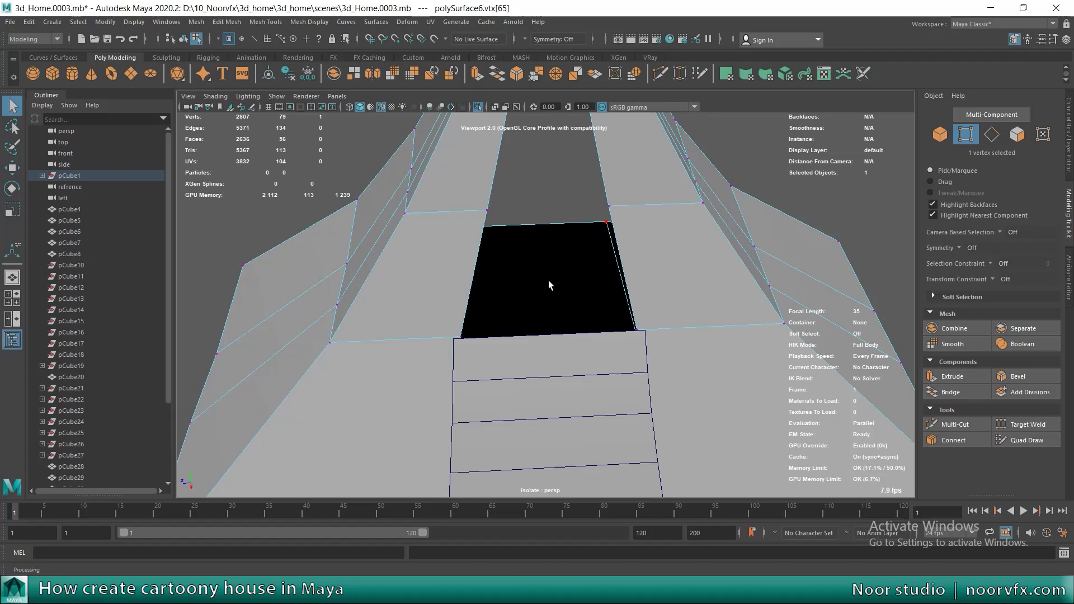
scroll(548, 280, "down", 3)
scroll(543, 270, "up", 2)
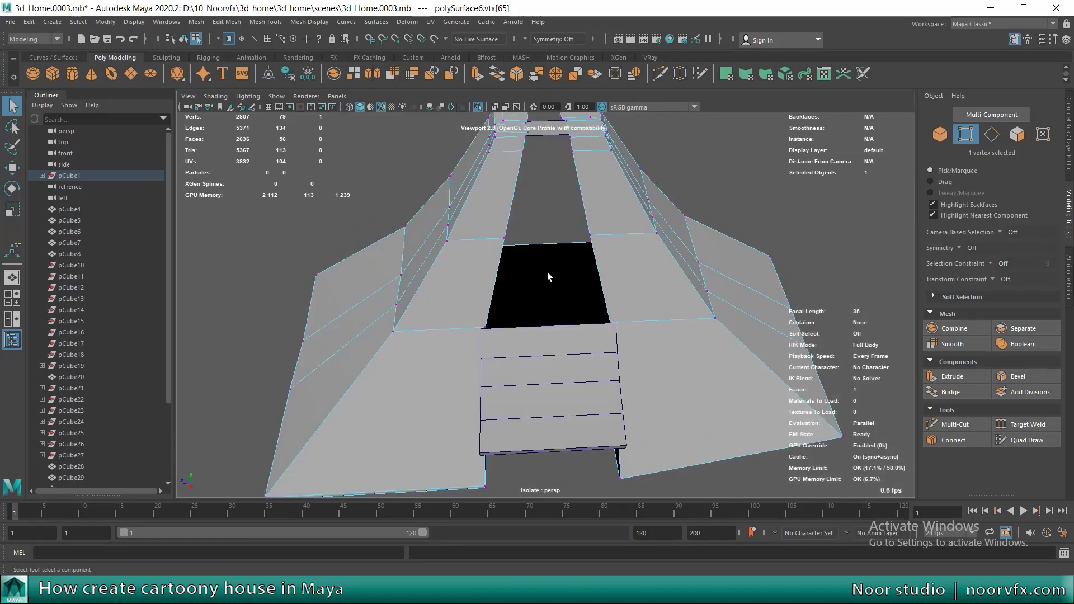
mouse_move(559, 262)
left_mouse_down("alt")
mouse_move(549, 233)
mouse_move(512, 303)
mouse_move(606, 290)
mouse_move(623, 307)
mouse_move(609, 290)
mouse_move(591, 320)
left_mouse_up("alt")
Step: Select the face and edge beneath the ramp, viewed from a low angle
key("F10")
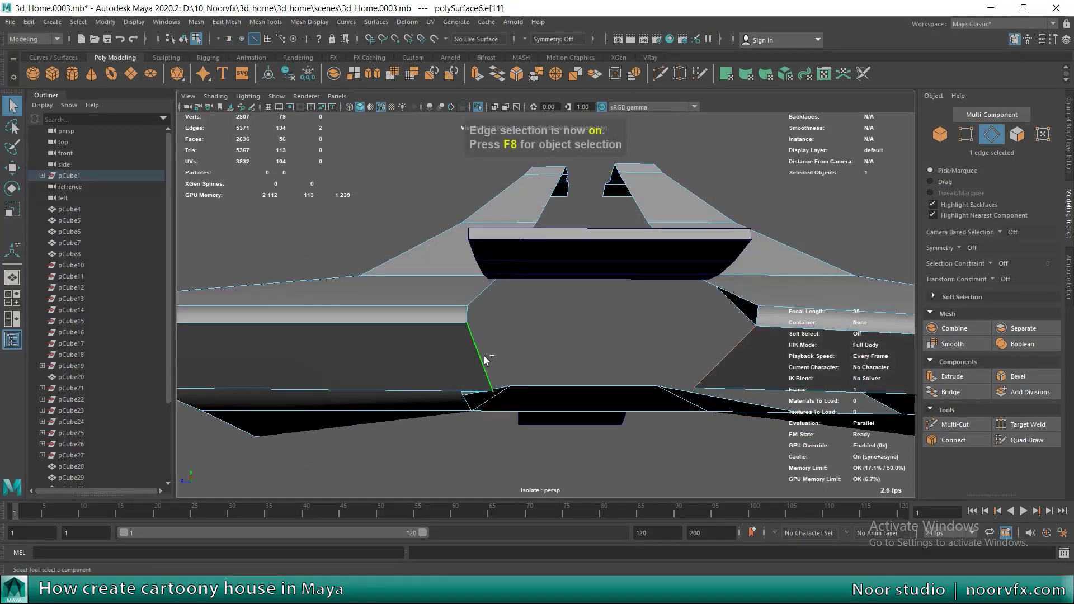
scroll(601, 322, "down", 5)
scroll(593, 332, "up", 2)
scroll(583, 331, "up", 5)
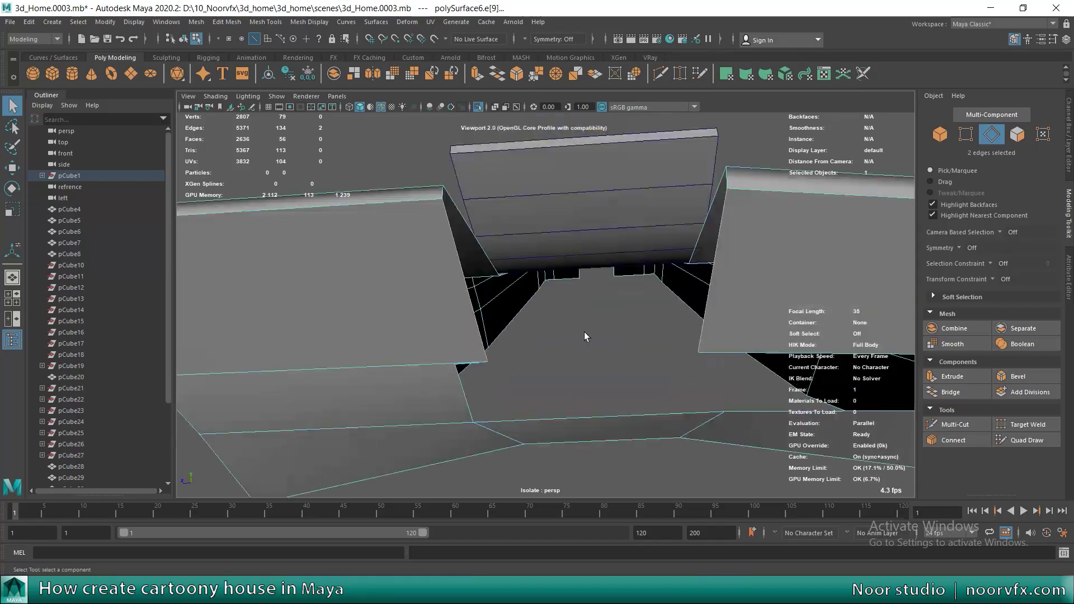
scroll(571, 359, "up", 3)
key("F11")
left_click(552, 417)
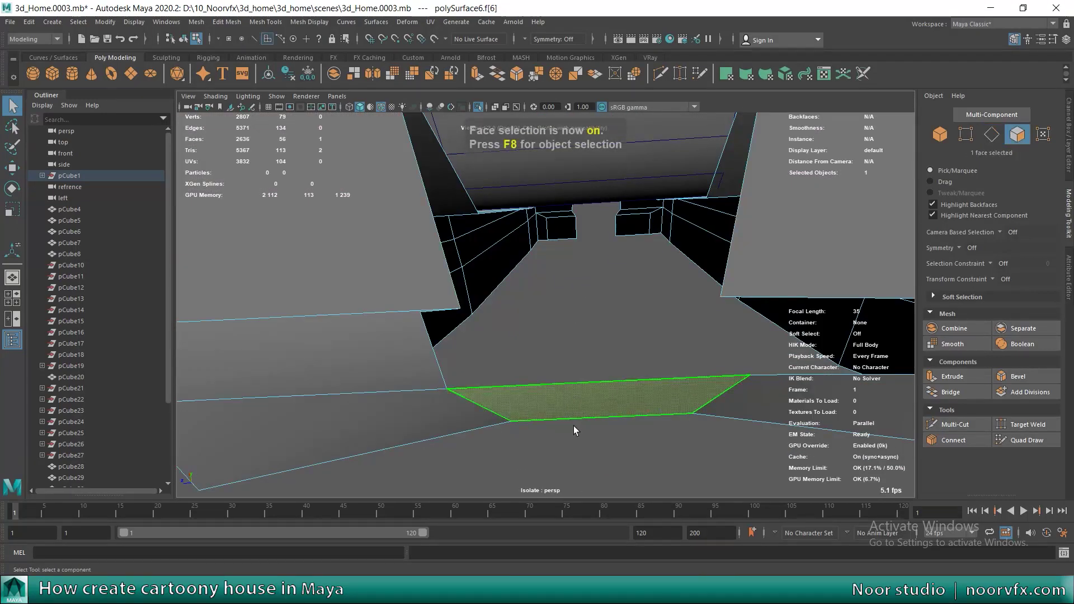
key("F10")
mouse_move(542, 415)
left_mouse_down("alt")
mouse_move(597, 405)
mouse_move(590, 343)
mouse_move(468, 314)
mouse_move(475, 297)
mouse_move(581, 402)
mouse_move(644, 392)
mouse_move(607, 368)
left_mouse_up("alt")
Step: Slide the underside vertices sideways along X and merge two vertices into one
key("w")
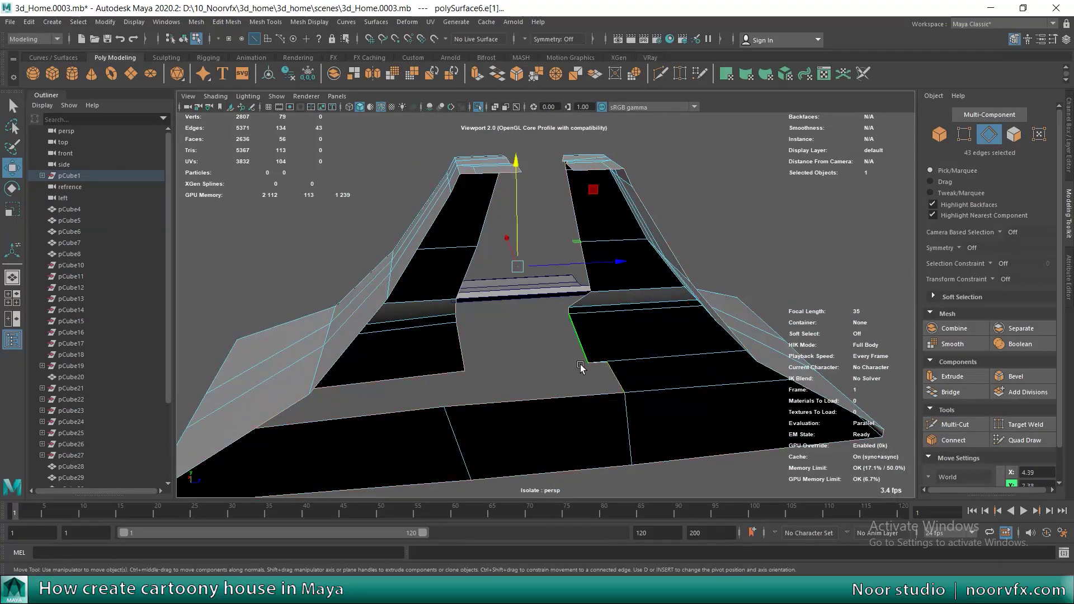
key("F9")
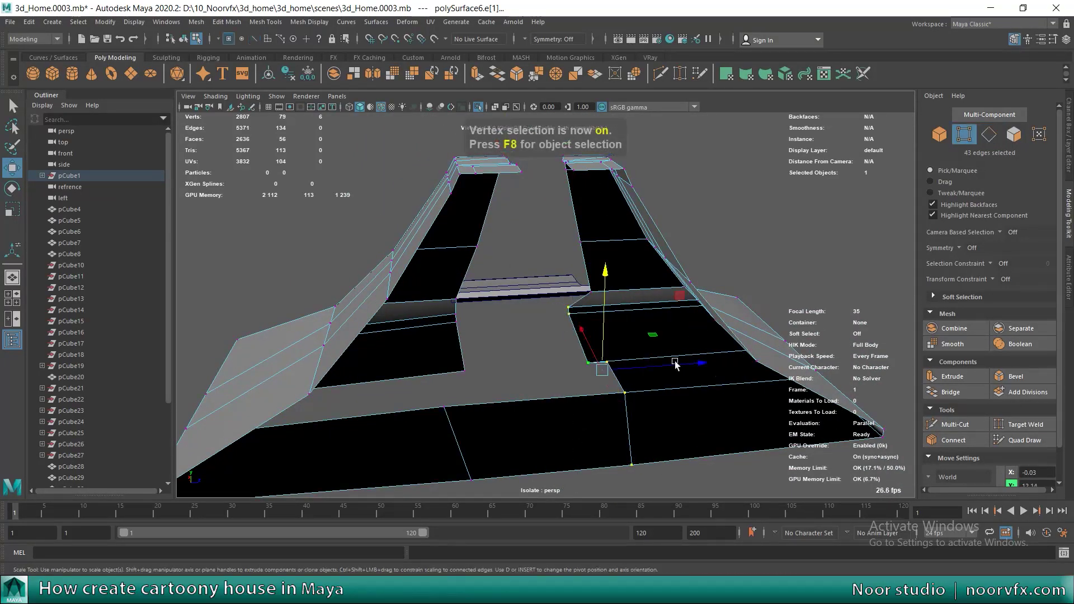
key("w")
left_click_drag(660, 368, 630, 376)
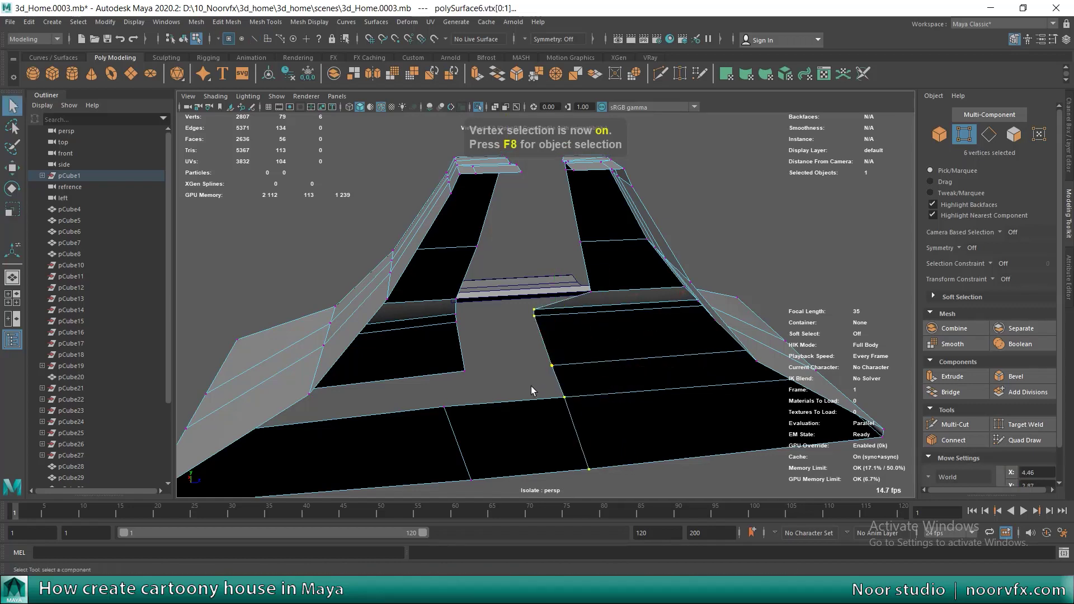
key("ctrl+z")
left_click(239, 24)
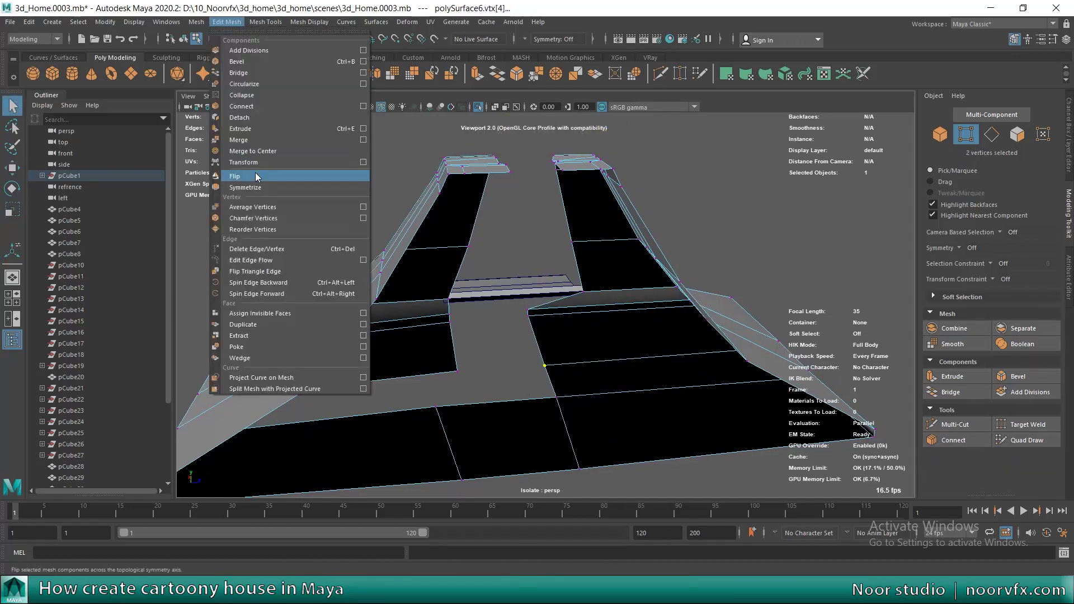
left_click(257, 152)
left_click_drag(563, 313, 464, 287, "alt")
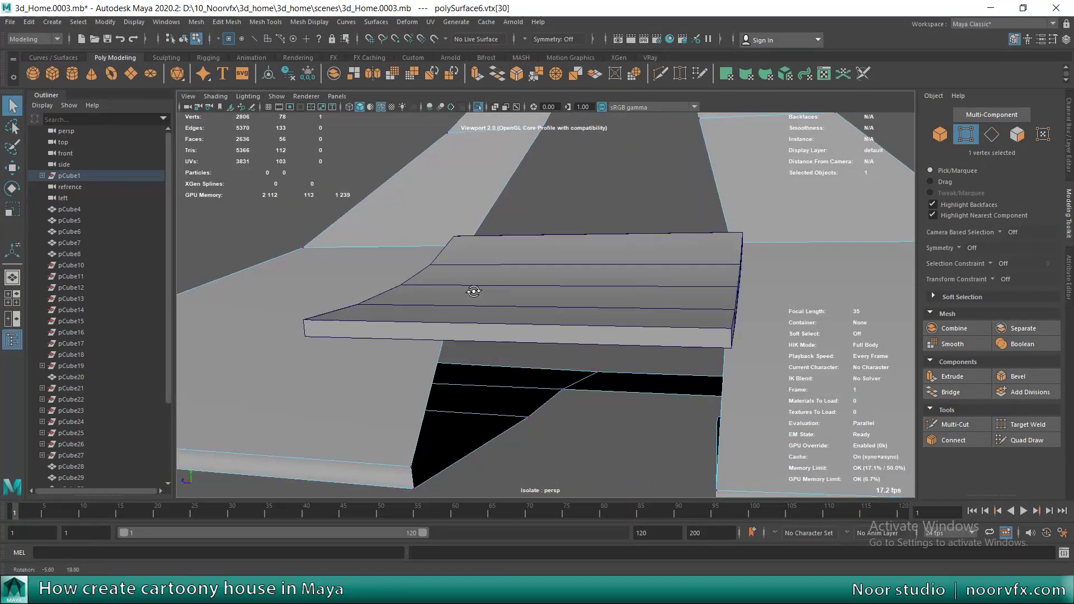
Step: Extrude an edge below the slab and scale the new edge narrower along Y
key("F10")
left_click(448, 369)
key("w")
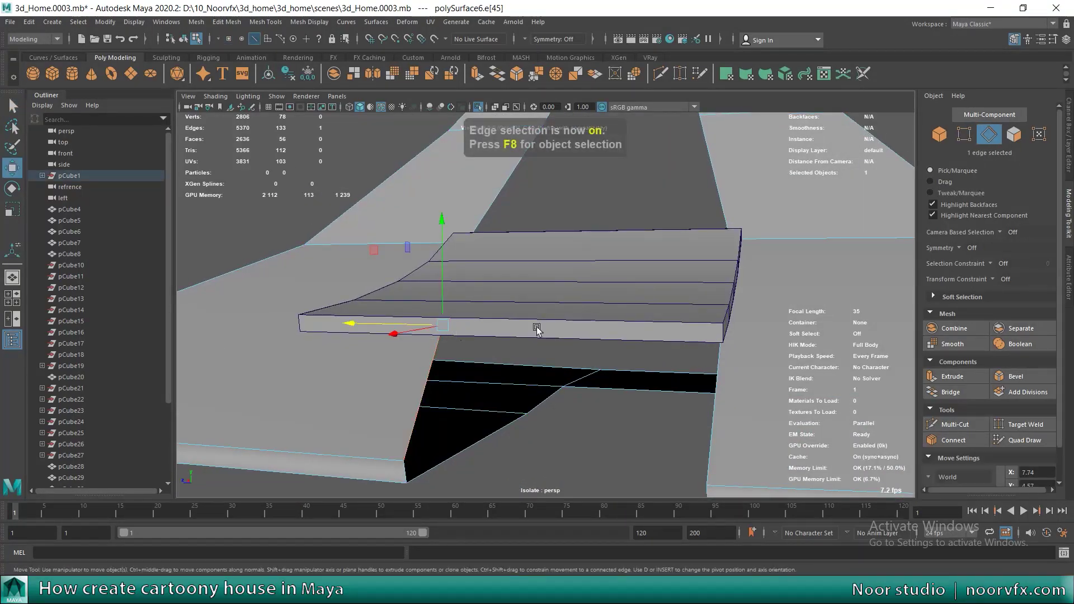
key("ctrl+e")
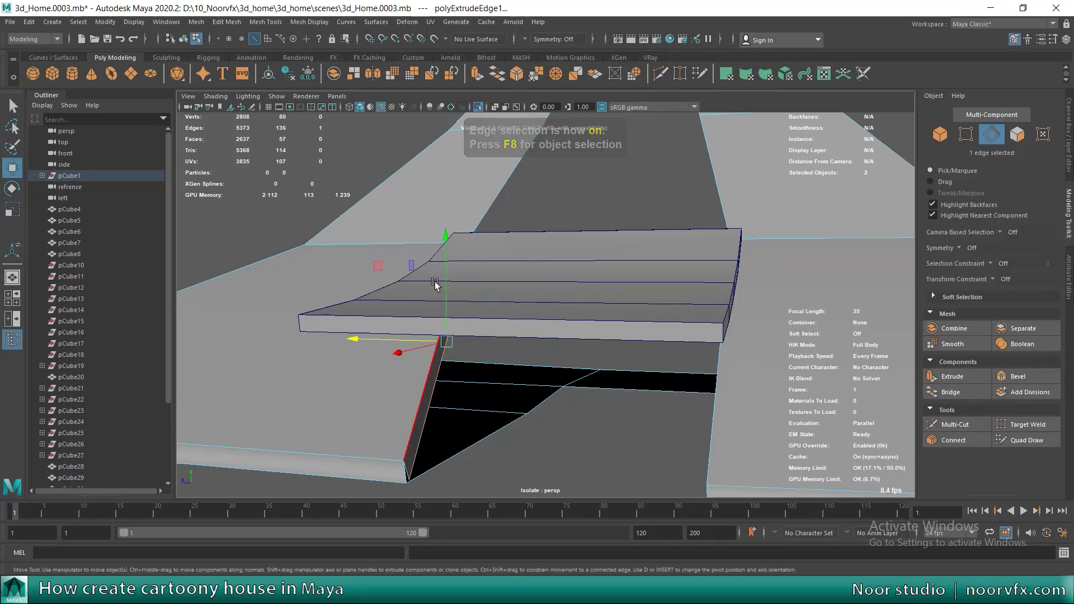
key("r")
left_click_drag(447, 242, 453, 274)
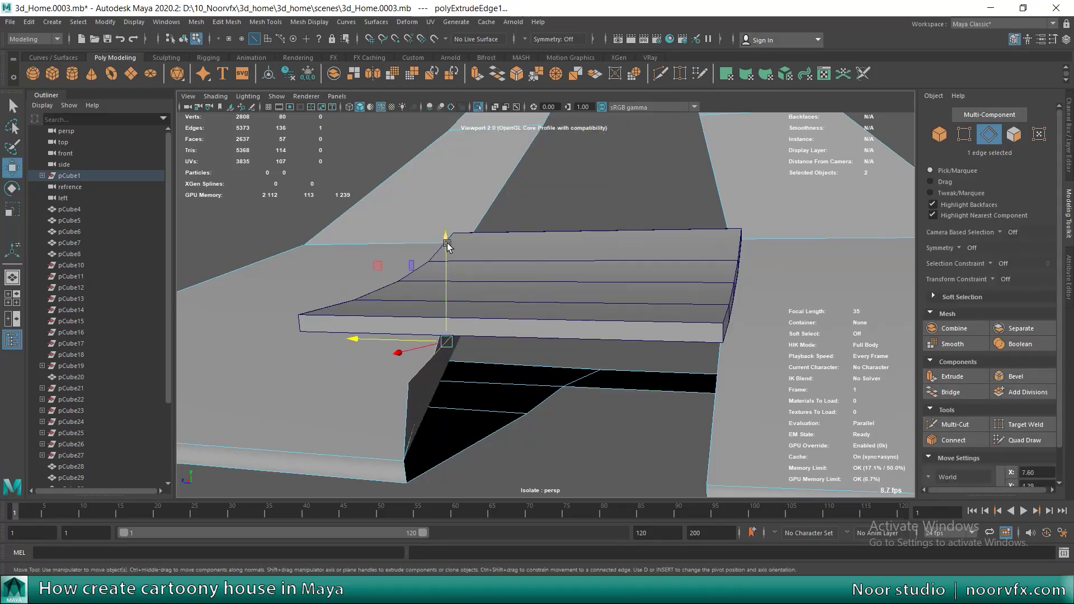
key("w")
left_click_drag(496, 390, 496, 395, "alt")
Step: In wireframe, move a vertex inward, merge two vertices and weld the result onto the lower corner
key("F9")
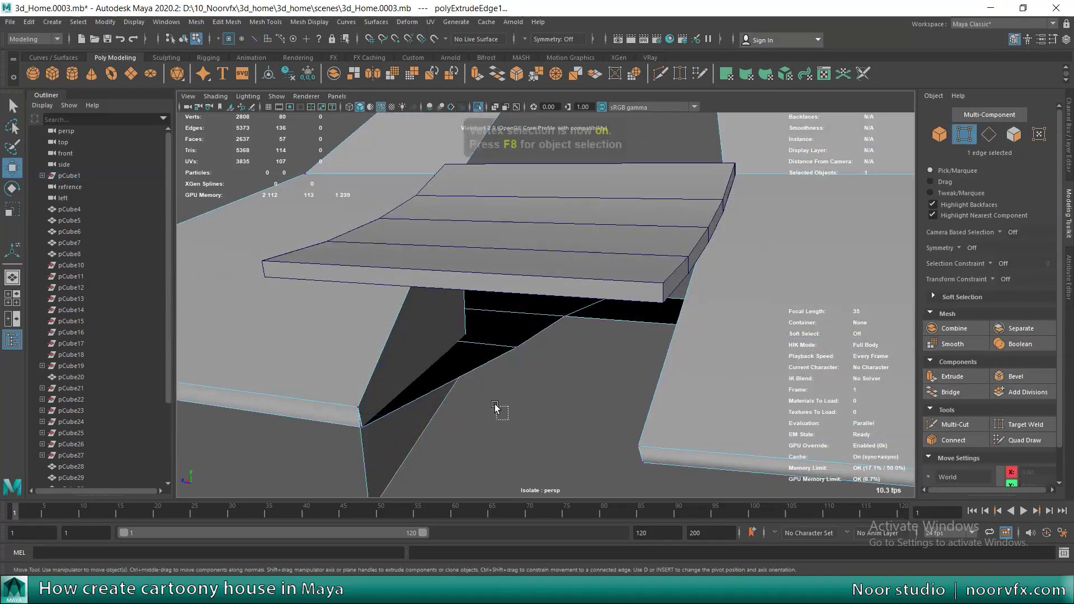
key("4")
mouse_move(470, 367)
left_mouse_down()
mouse_move(515, 364)
mouse_move(529, 344)
left_mouse_up()
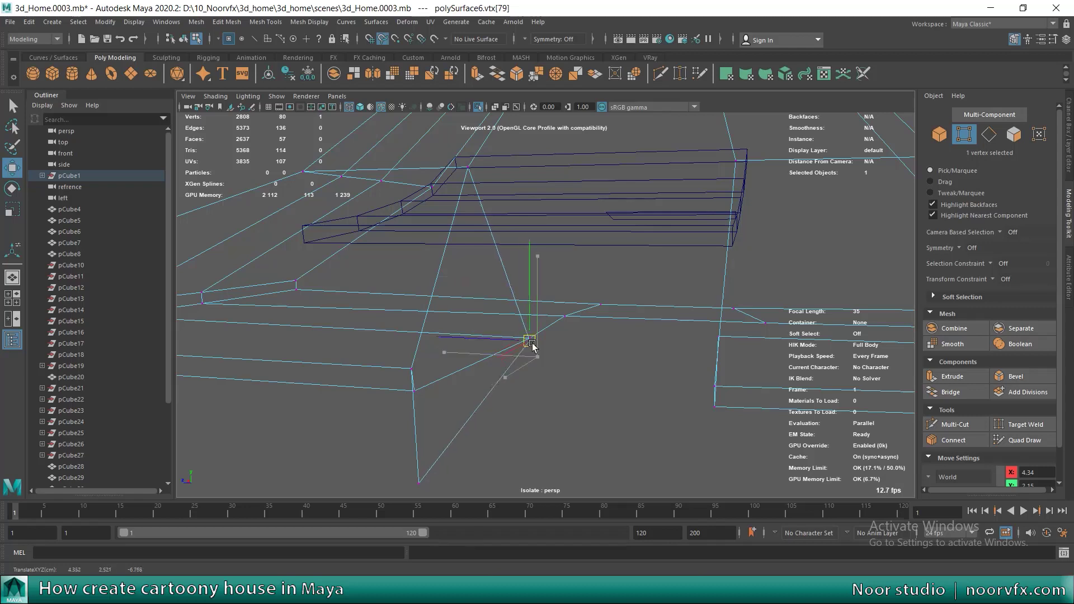
left_click_drag(520, 351, 543, 341)
left_click_drag(543, 342, 508, 329, "alt")
left_click(226, 21)
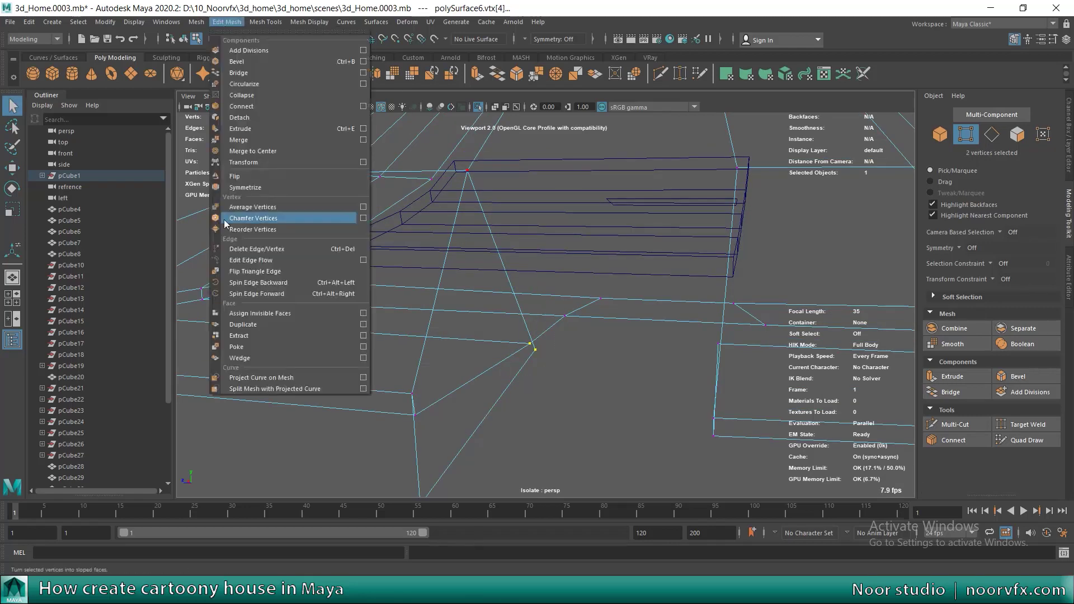
left_click(257, 150)
left_click_drag(415, 481, 419, 386)
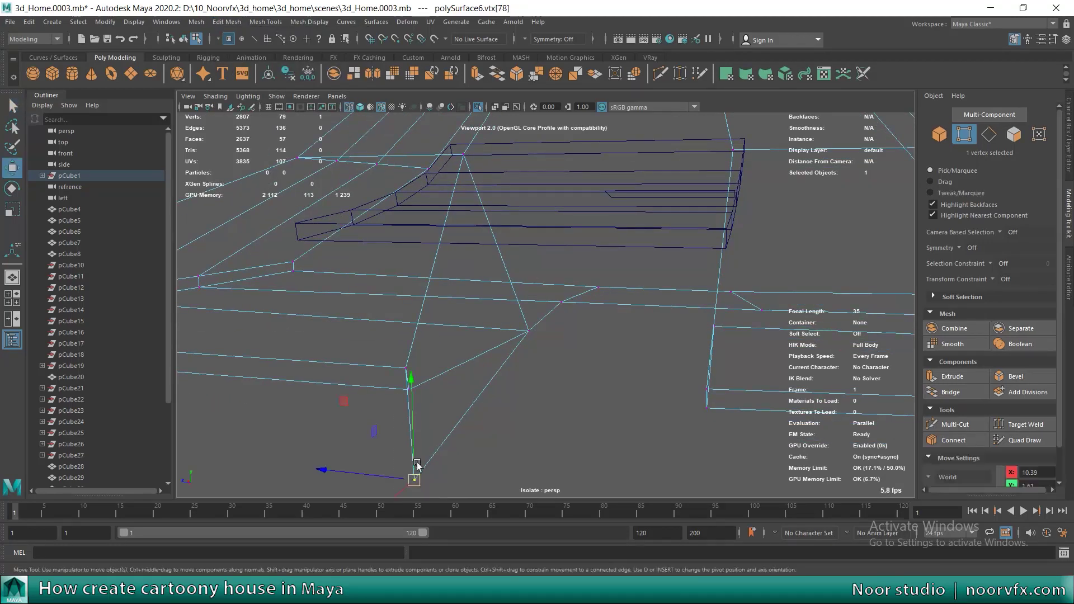
key("g")
middle_click_drag(408, 384, 484, 359, "alt")
Step: Extrude the underside's lower edge and pull the new strip outward
key("5")
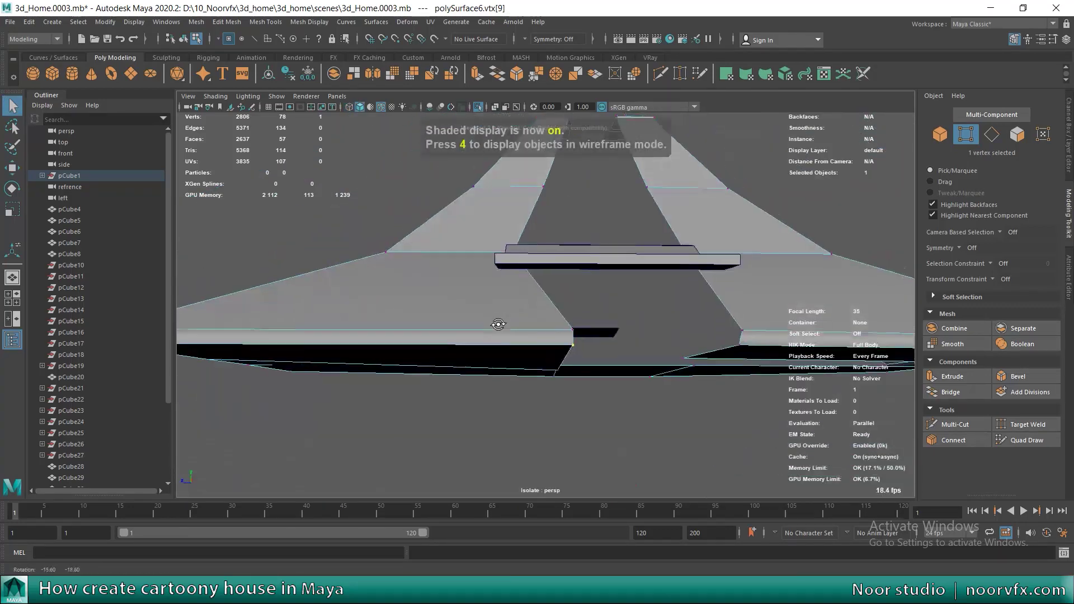
left_click_drag(475, 342, 525, 335, "alt")
key("F10")
left_click(543, 384)
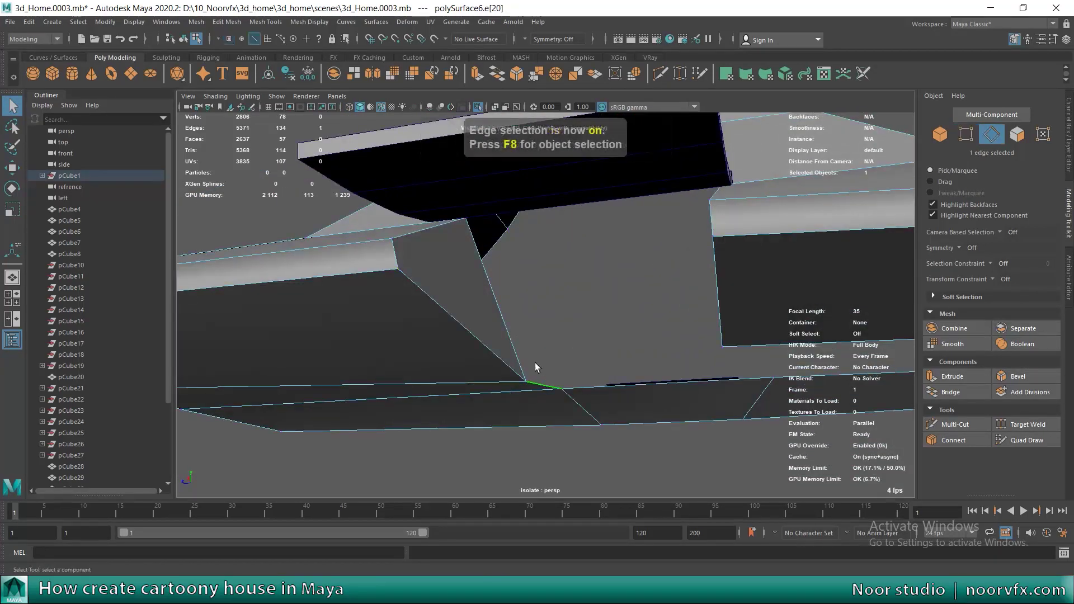
key("w")
left_click(957, 379)
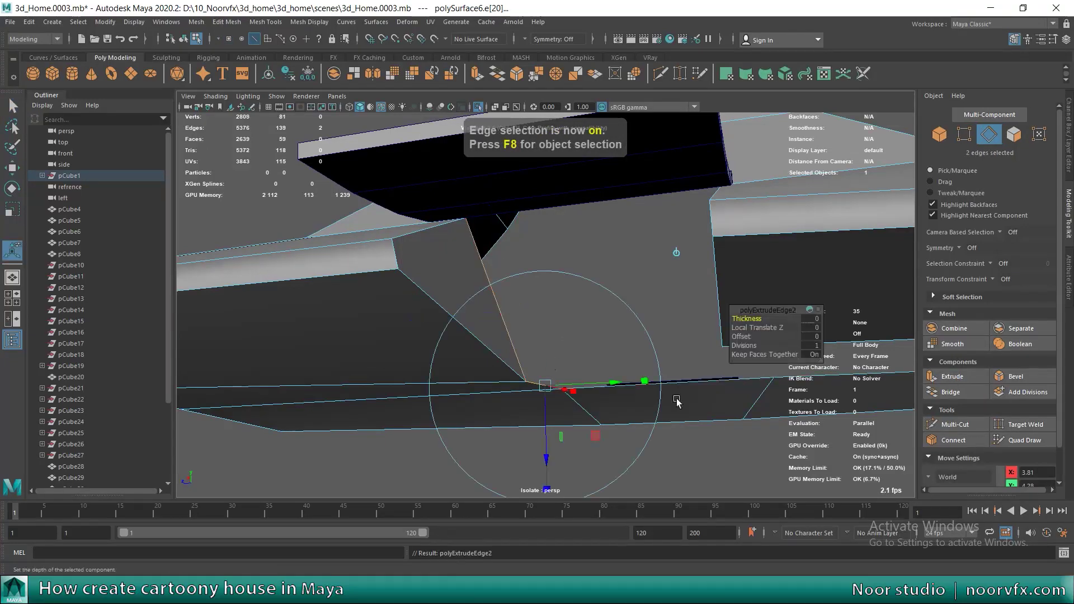
left_click_drag(391, 324, 546, 323)
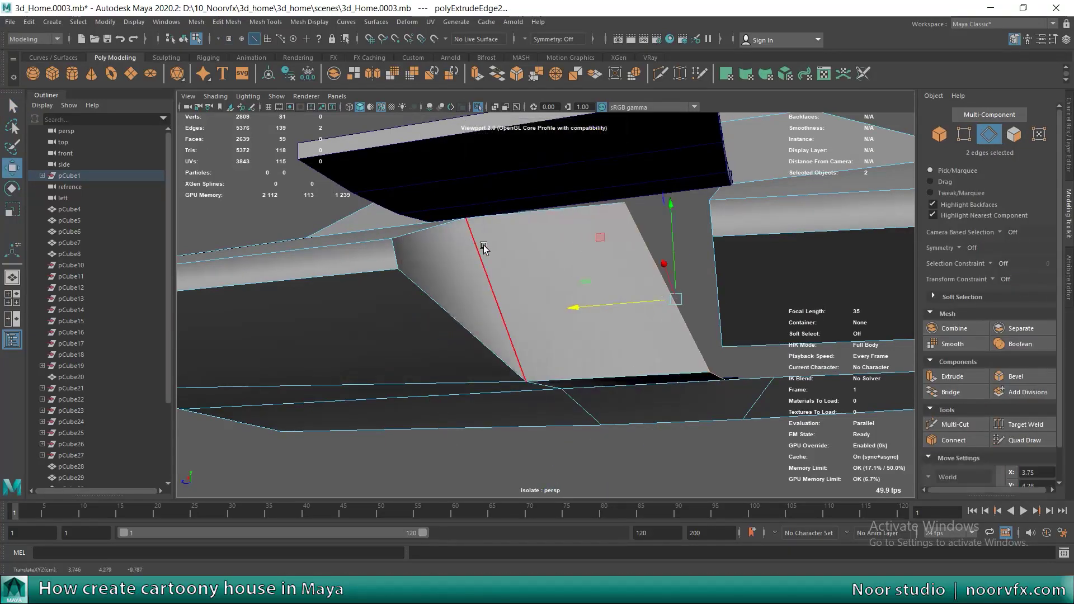
left_click_drag(475, 249, 628, 290, "alt")
Step: Merge the overlapping corner vertices of the new strip into one
key("F9")
left_click_drag(706, 357, 723, 372)
left_click(227, 21)
left_click(246, 151)
mouse_move(504, 291)
left_mouse_down("alt")
mouse_move(598, 297)
mouse_move(537, 340)
mouse_move(492, 345)
left_mouse_up("alt")
Step: Extrude two edges along the roof slope and pull the strip up
key("F10")
left_click(492, 384)
mouse_move(371, 307)
left_mouse_down("alt")
mouse_move(355, 287)
mouse_move(425, 263)
mouse_move(502, 277)
mouse_move(520, 252)
mouse_move(546, 291)
mouse_move(560, 294)
left_mouse_up("alt")
left_click(526, 249, "shift")
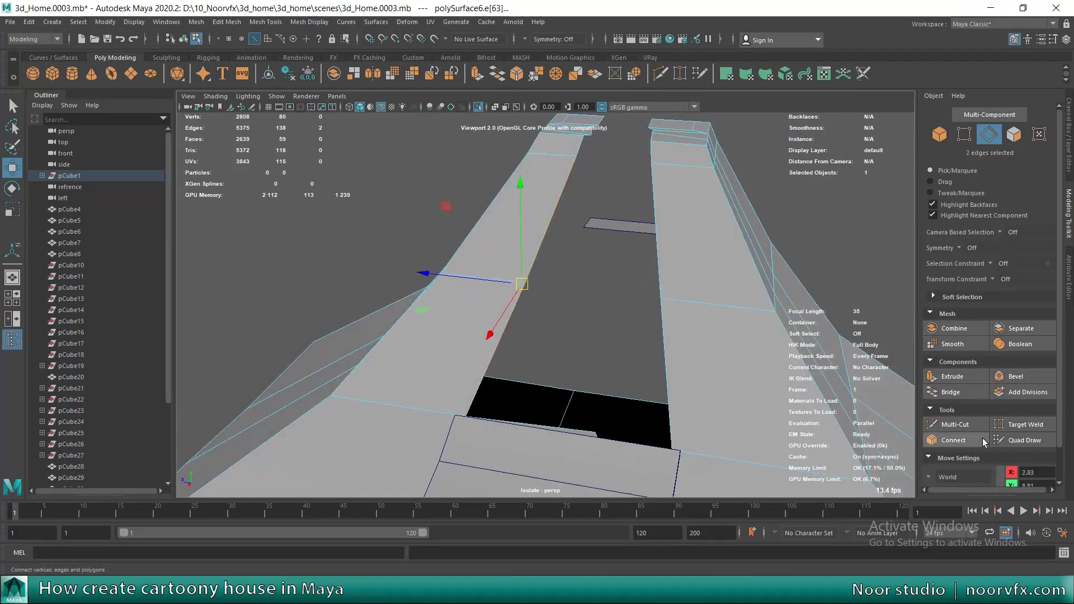
mouse_move(537, 367)
left_mouse_down()
mouse_move(490, 277)
mouse_move(600, 297)
mouse_move(647, 280)
mouse_move(578, 174)
left_mouse_up()
key("w")
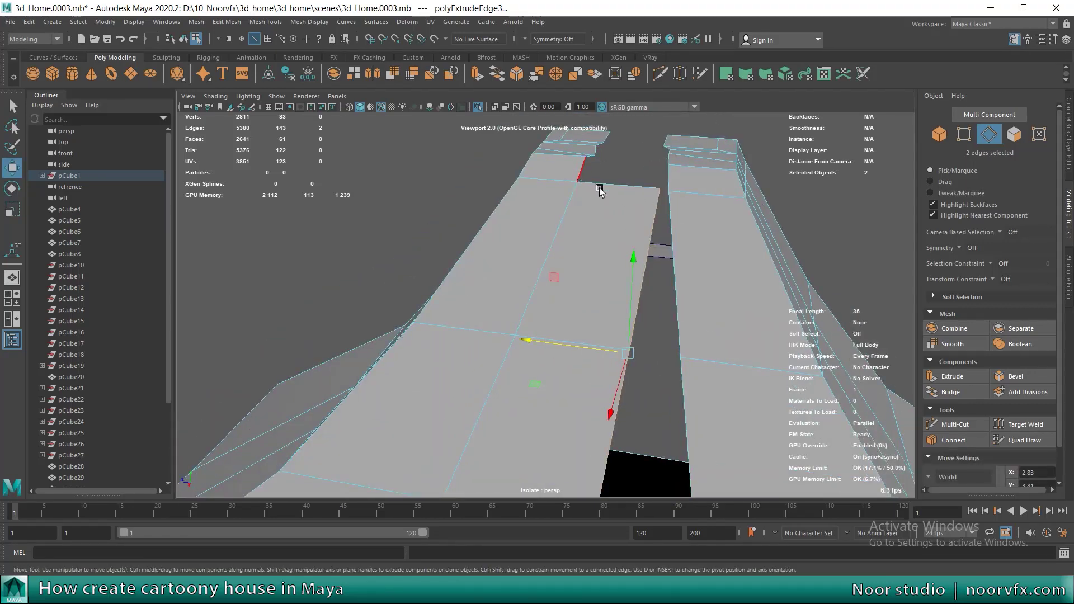
Step: Extrude the edge beside the gap and pull the new strip across it
right_click_drag(599, 190, 540, 331, "alt")
left_click(541, 331)
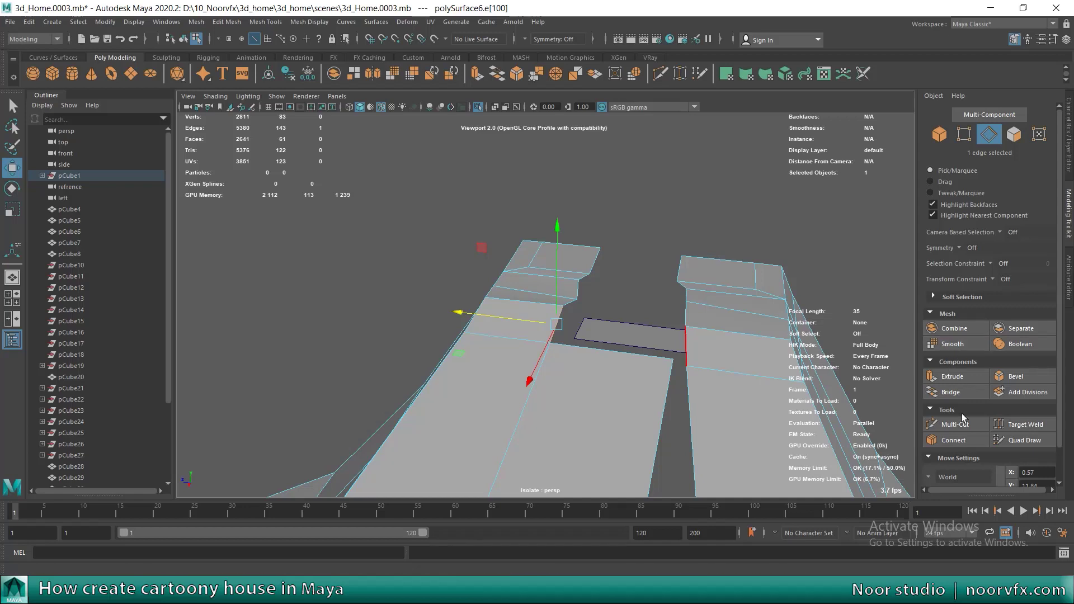
left_click(949, 376)
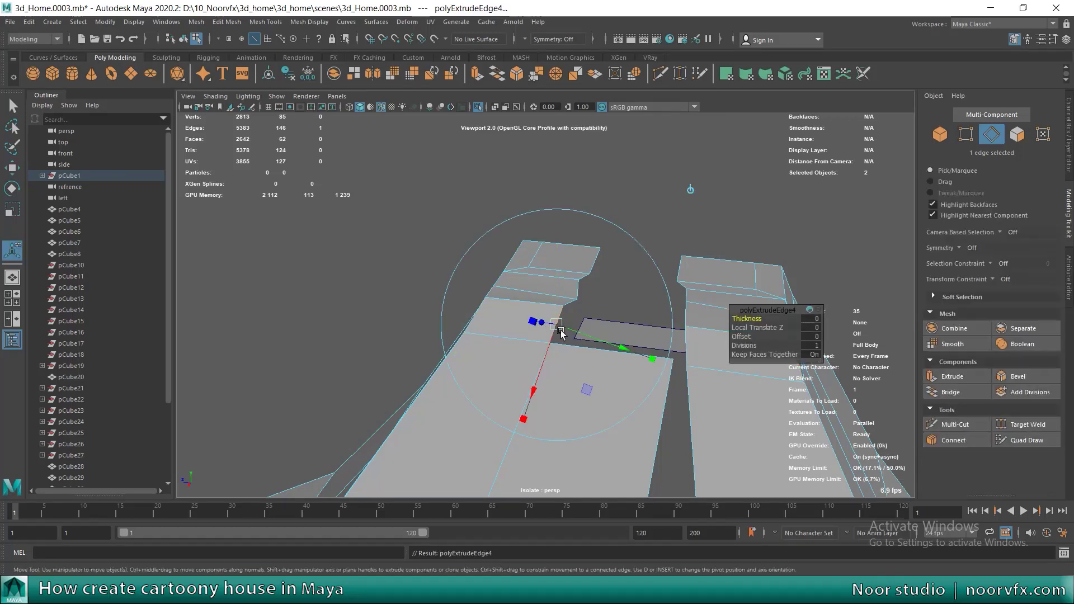
left_click_drag(666, 336, 606, 329)
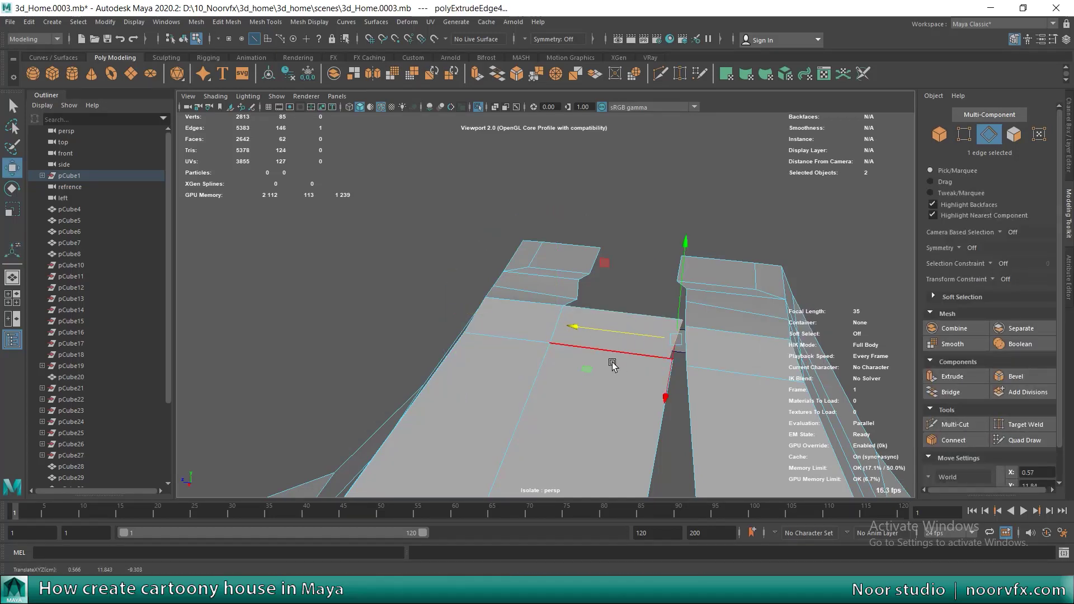
Step: In wireframe, merge the two overlapping corner vertices with Merge to Center
key("4")
key("F9")
left_click_drag(660, 348, 681, 368)
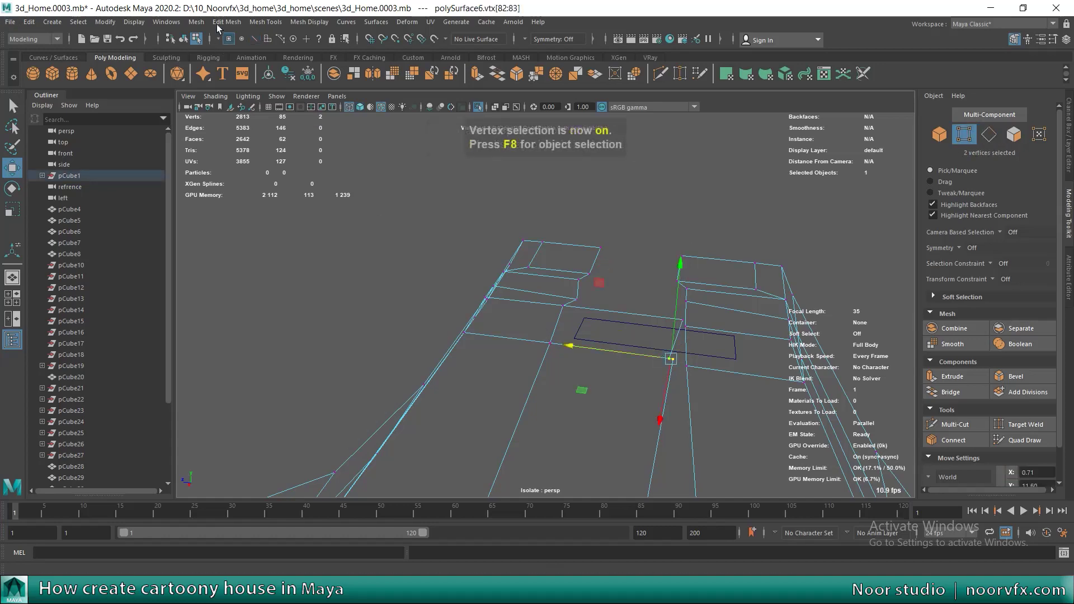
left_click(226, 21)
left_click(274, 156)
left_click_drag(550, 412, 550, 356, "alt")
mouse_move(518, 413)
left_mouse_down("alt")
mouse_move(517, 371)
mouse_move(570, 315)
left_mouse_up("alt")
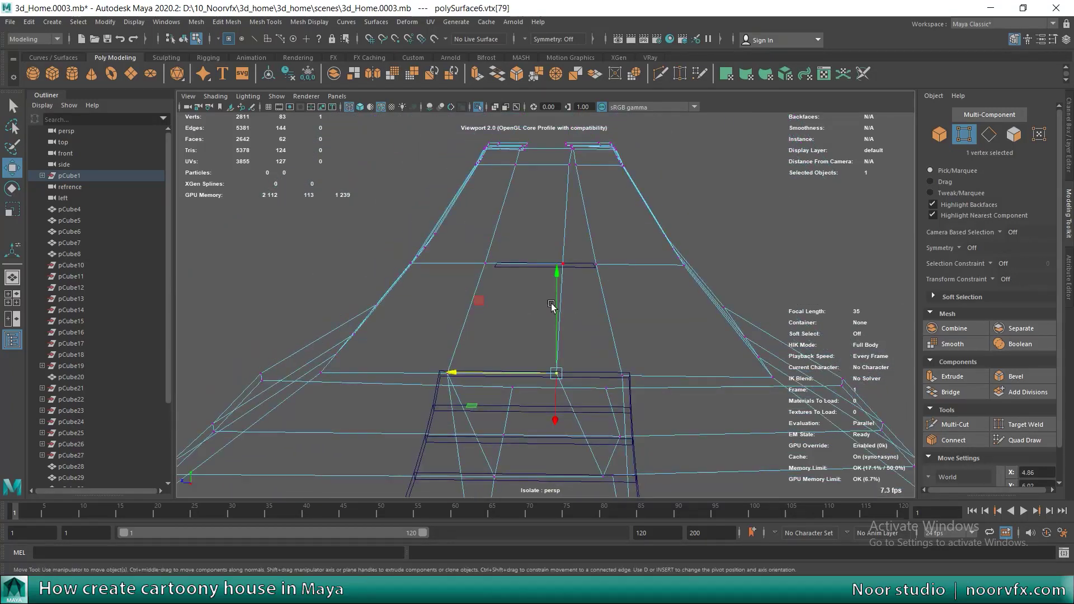
Step: Select the edge loop across the roof, then the vertices at the roof centre
key("5")
mouse_move(523, 280)
left_mouse_down("alt")
mouse_move(542, 271)
mouse_move(562, 306)
left_mouse_up("alt")
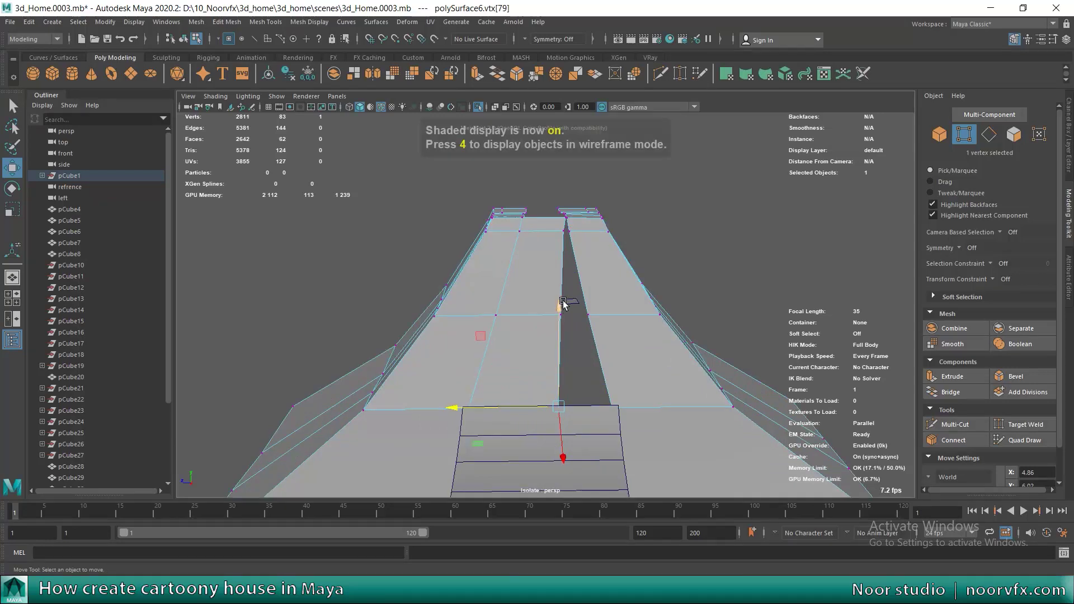
key("F10")
double_click(562, 307)
key("4")
left_click_drag(529, 316, 544, 295, "alt")
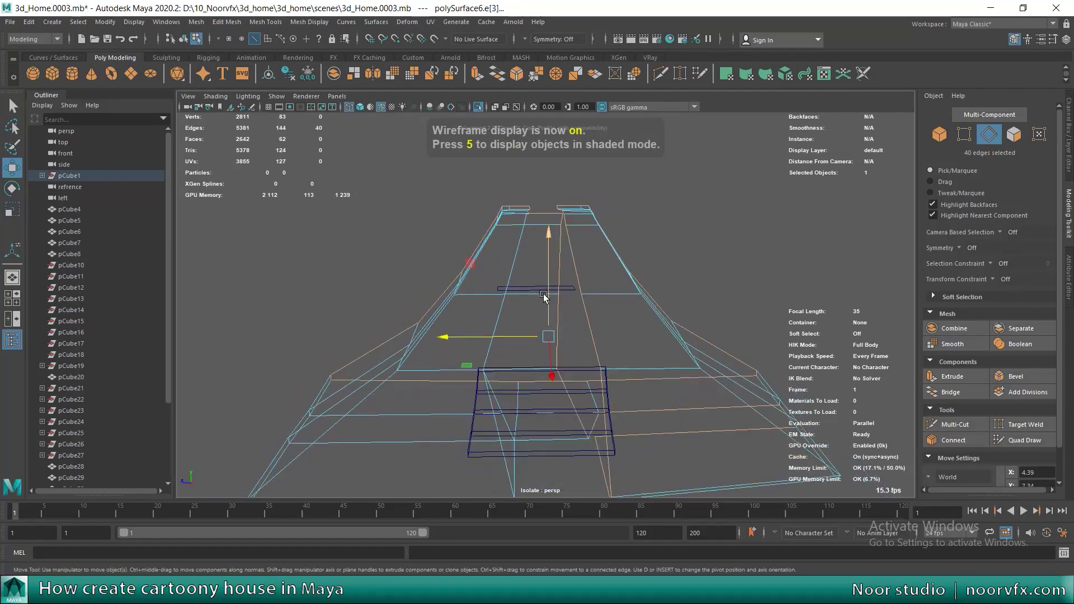
key("F9")
left_click_drag(568, 398, 548, 342)
left_click(563, 227, "shift")
Step: Add more centre vertices to the selection and align them with Scale and Move
left_click_drag(575, 447, 573, 403)
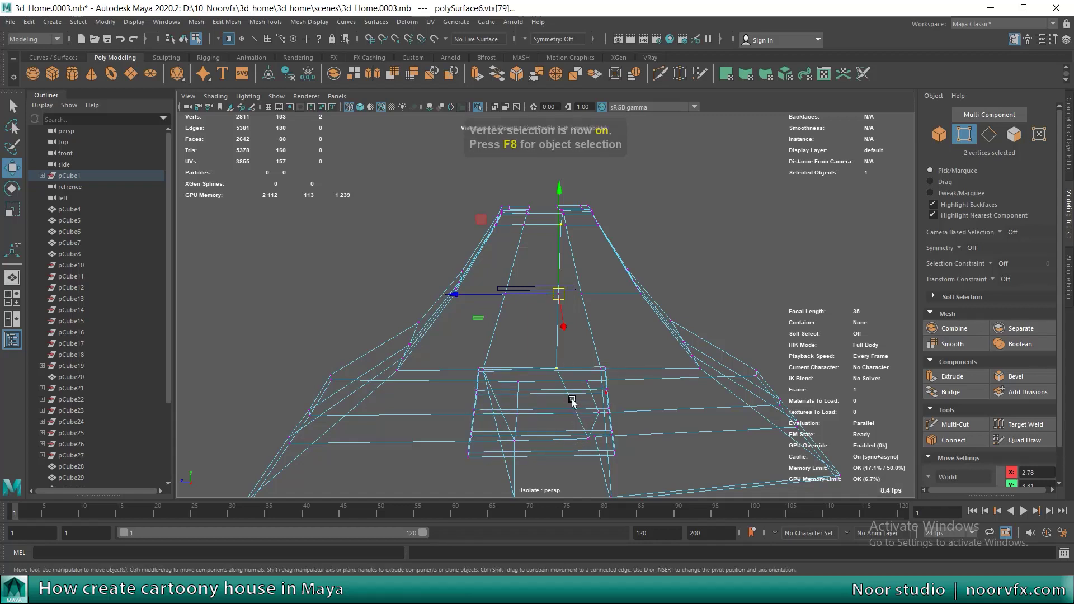
middle_click_drag(559, 388, 571, 415, "alt")
left_click_drag(565, 451, 592, 430)
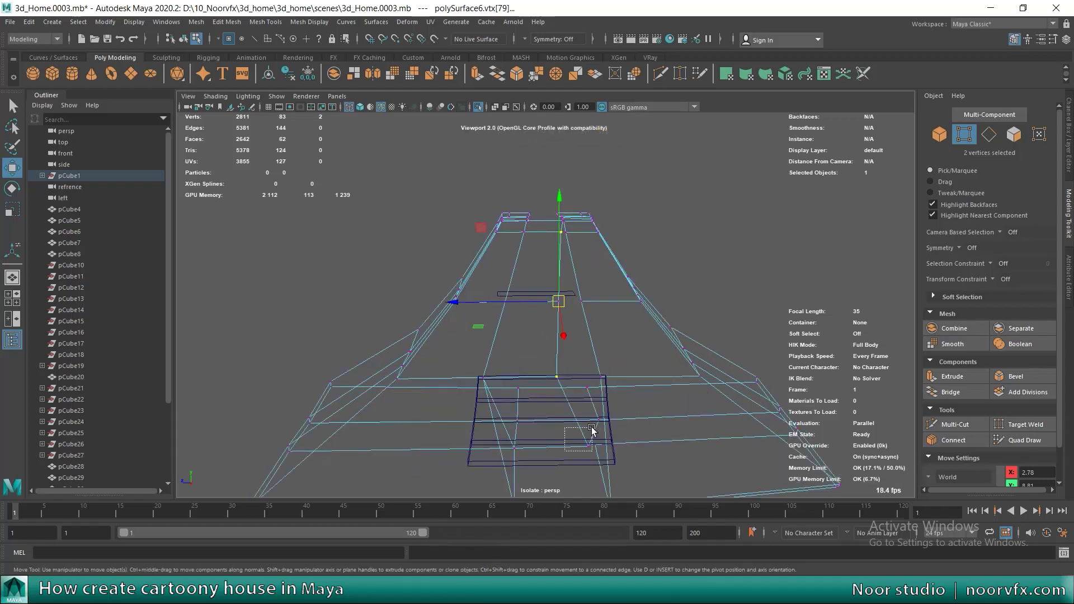
scroll(528, 372, "up", 2)
scroll(569, 300, "up", 2)
scroll(595, 257, "up", 2)
scroll(566, 297, "down", 3)
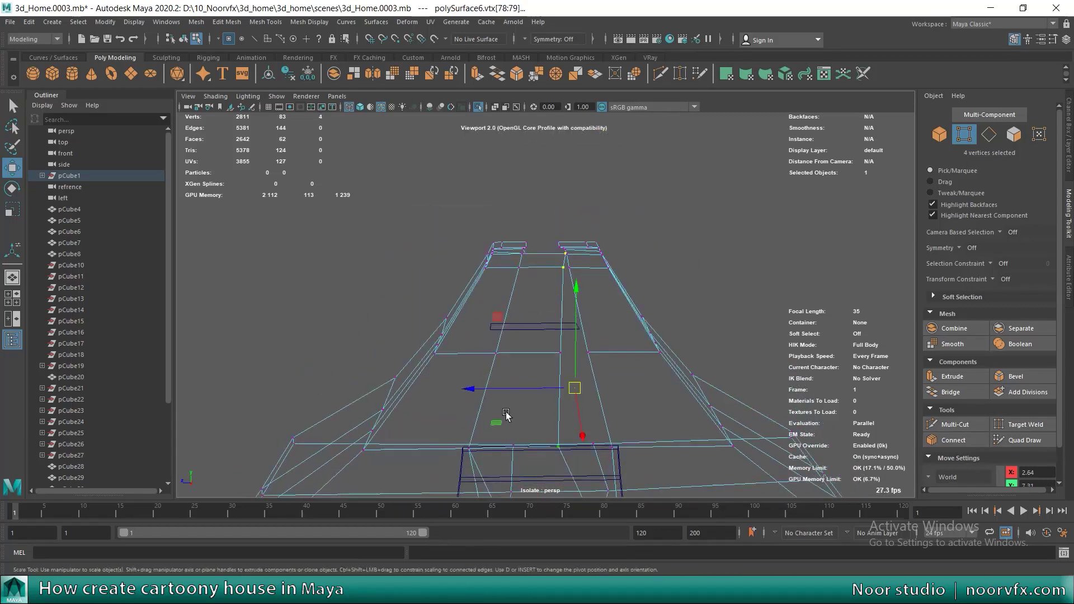
key("r")
key("q")
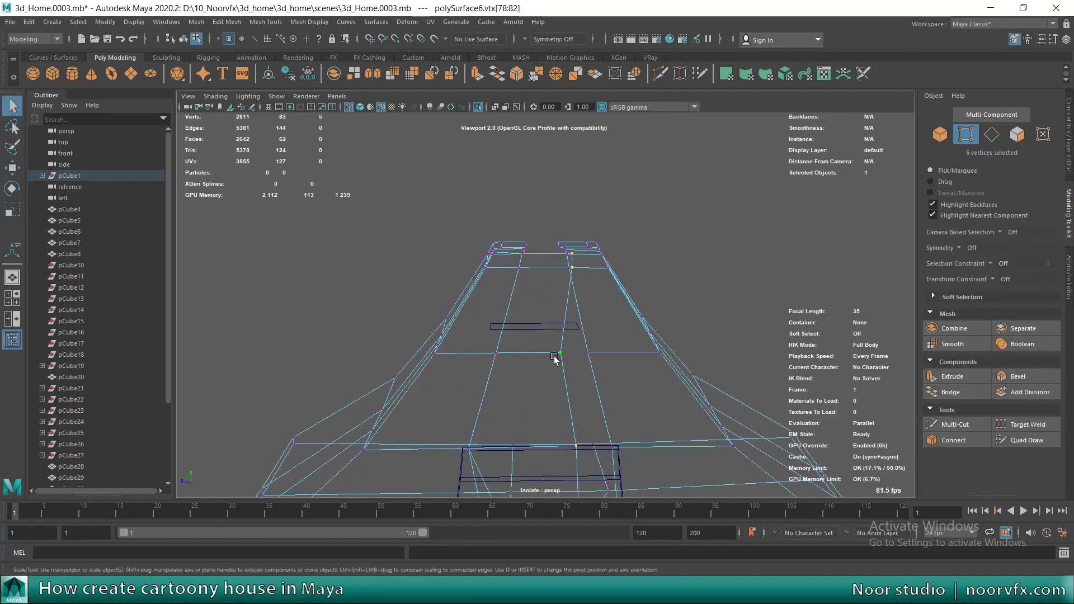
key("r")
key("w")
Step: Back in shaded view, select an edge on the front block and view the roof opening
mouse_move(554, 359)
left_mouse_down("alt")
mouse_move(537, 337)
mouse_move(563, 414)
left_mouse_up("alt")
key("5")
key("F10")
left_click(481, 397)
key("q")
mouse_move(481, 397)
left_mouse_down("alt")
mouse_move(408, 385)
mouse_move(371, 398)
left_mouse_up("alt")
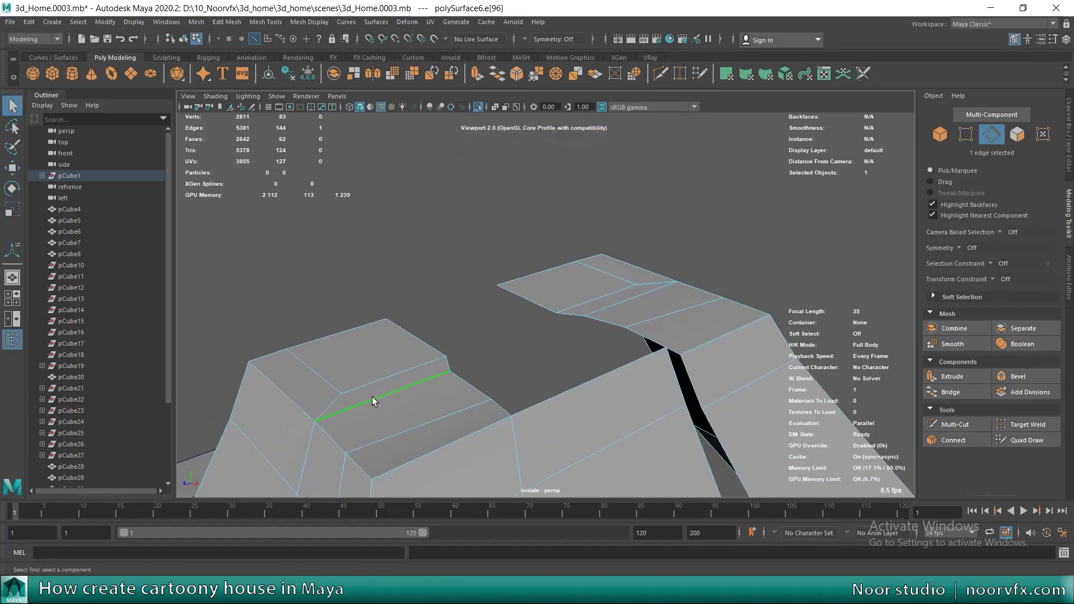
mouse_move(444, 382)
left_mouse_down("alt")
mouse_move(495, 408)
mouse_move(449, 414)
left_mouse_up("alt")
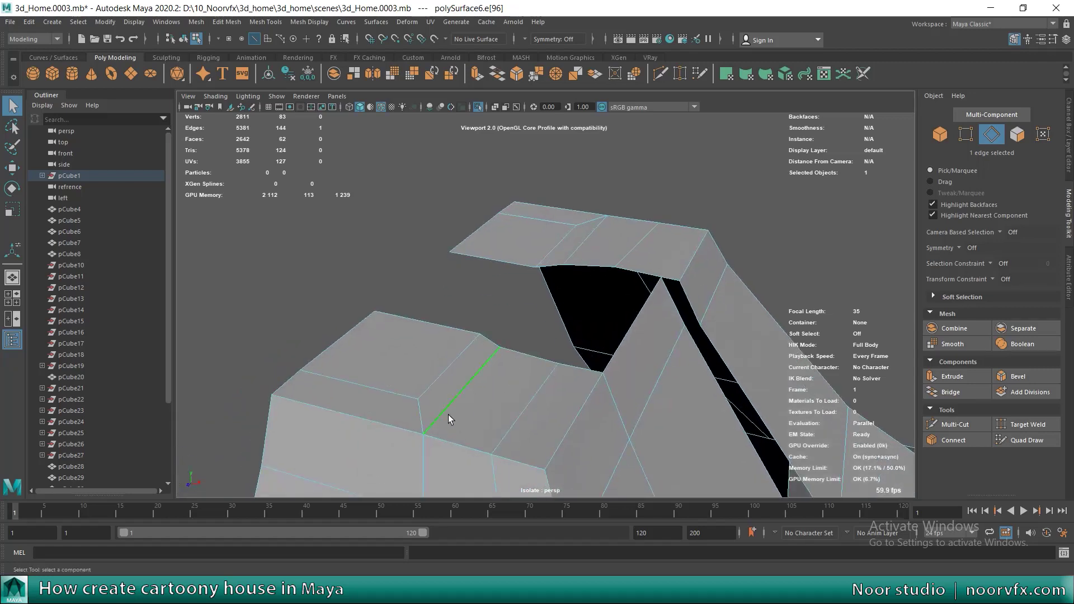
Step: Delete the top and front faces to open a hole in the roof
right_click_drag(468, 357, 470, 312)
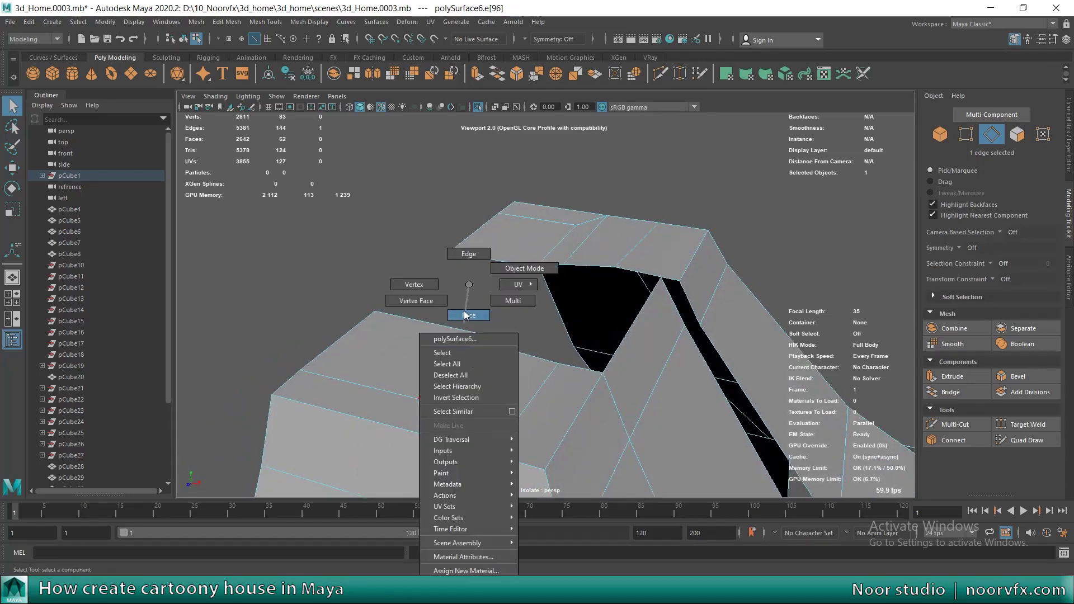
left_click(431, 359)
left_click(406, 409, "shift")
left_click(449, 384, "shift")
right_click_drag(443, 302, 445, 257, "shift")
Step: Extrude the hole's lower edge up to close the gap and merge its overlapping vertices
left_click(347, 414)
key("ctrl+e")
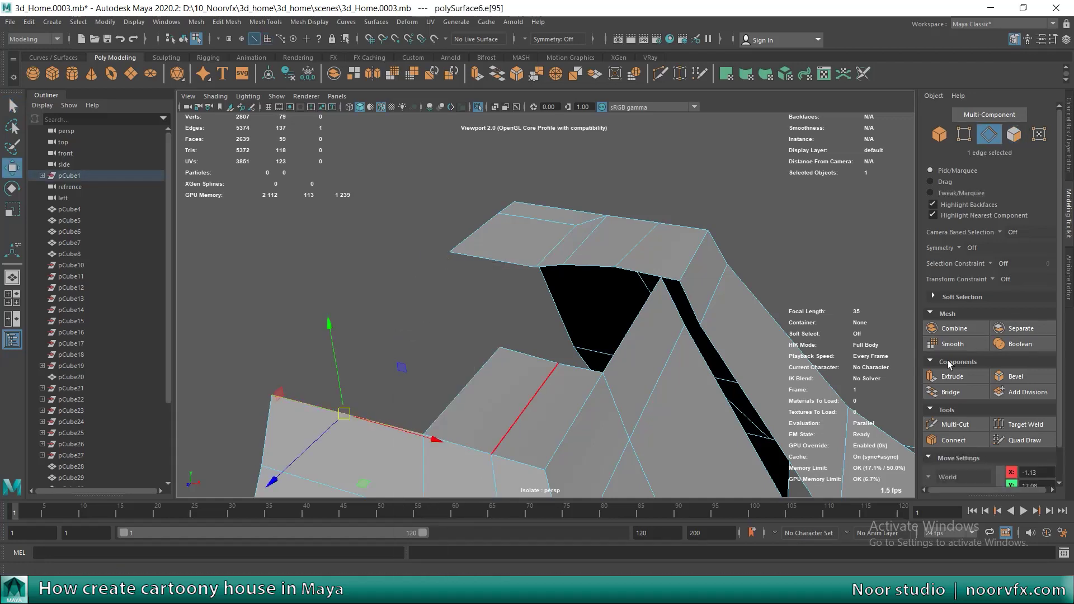
key("w")
mouse_move(344, 414)
left_mouse_down()
mouse_move(474, 369)
mouse_move(514, 335)
left_mouse_up()
key("F9")
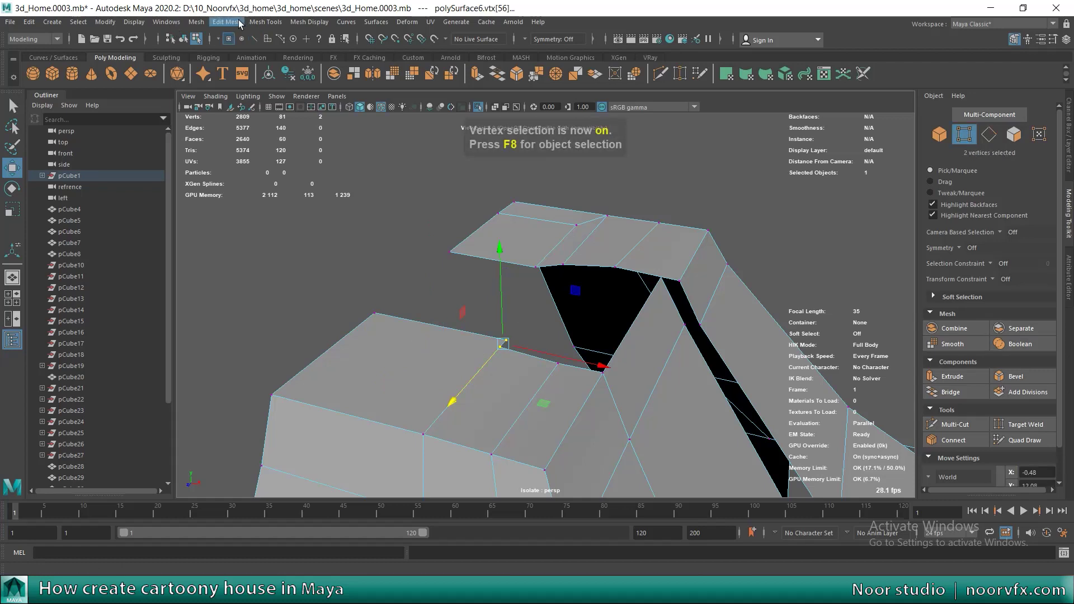
left_click(227, 22)
left_click(264, 151)
left_click_drag(537, 299, 528, 311, "alt")
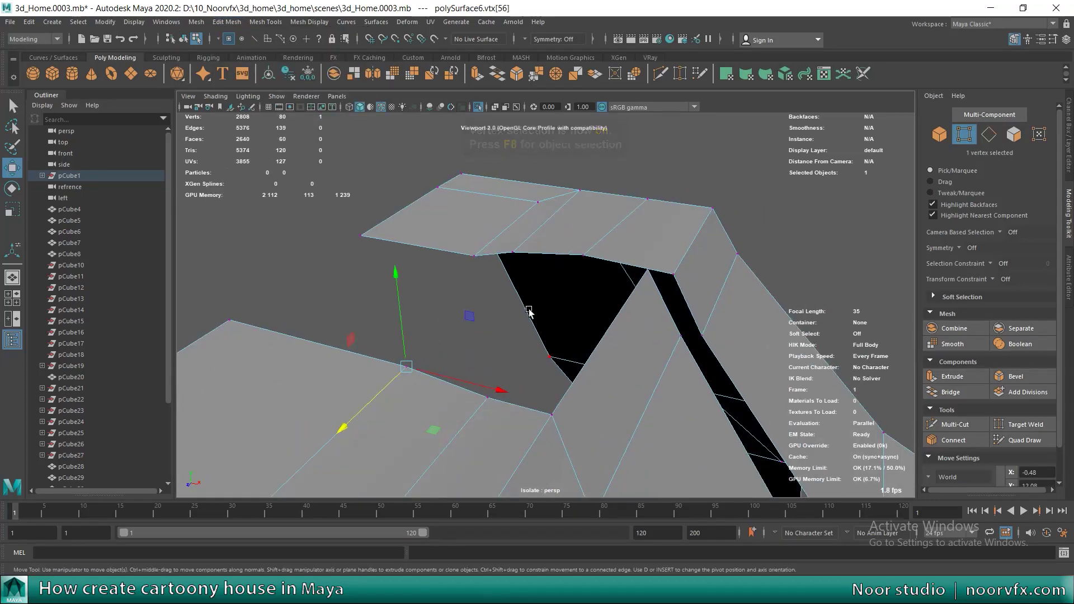
Step: Extrude the edge loop bordering the roof gap across the opening
right_click_drag(614, 331, 615, 252)
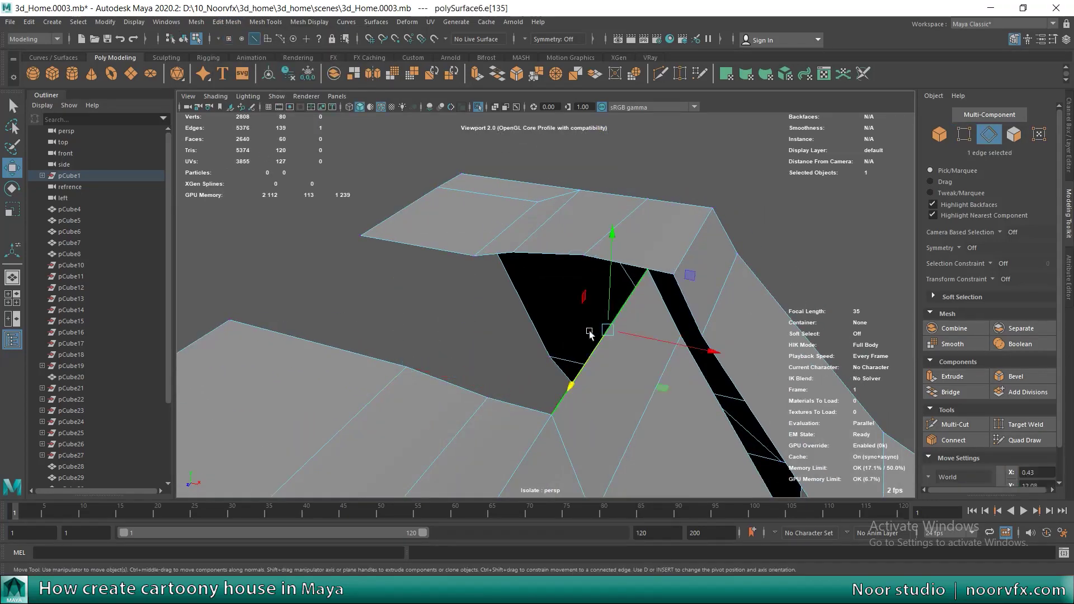
double_click(361, 349)
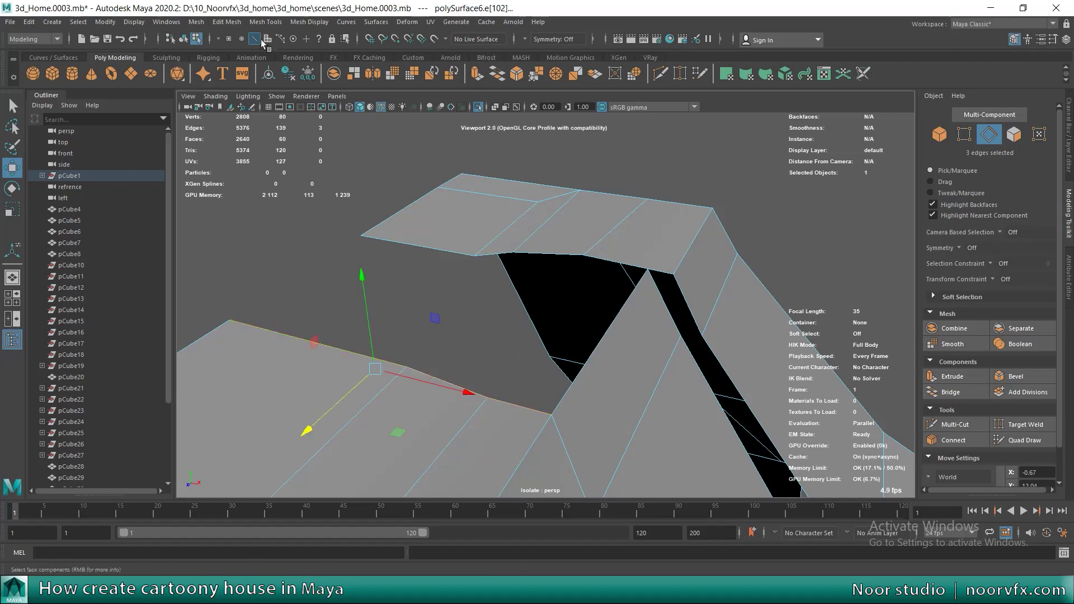
left_click(226, 22)
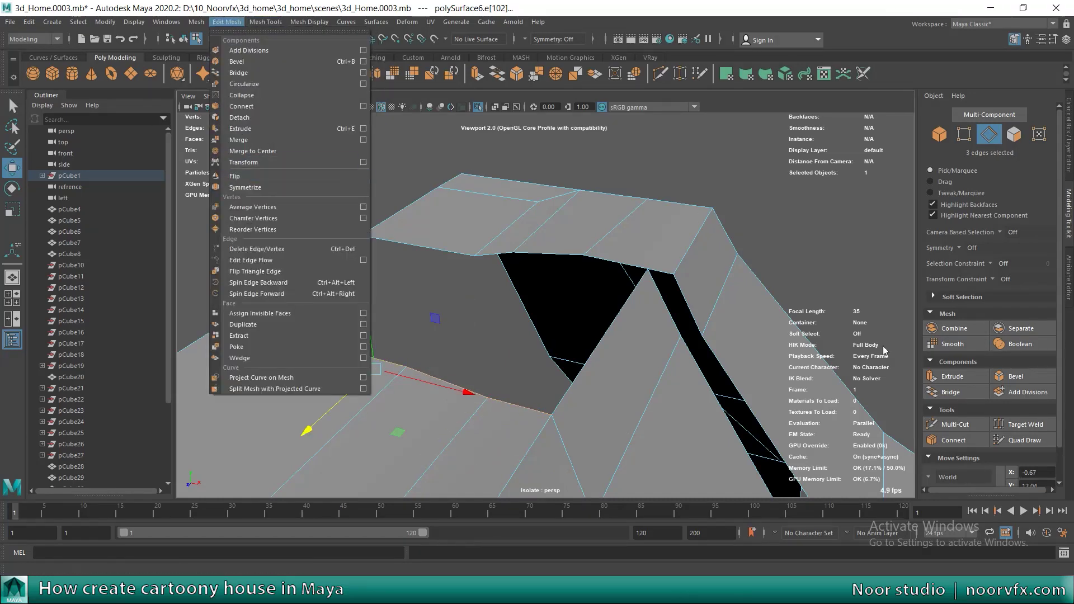
left_click(945, 375)
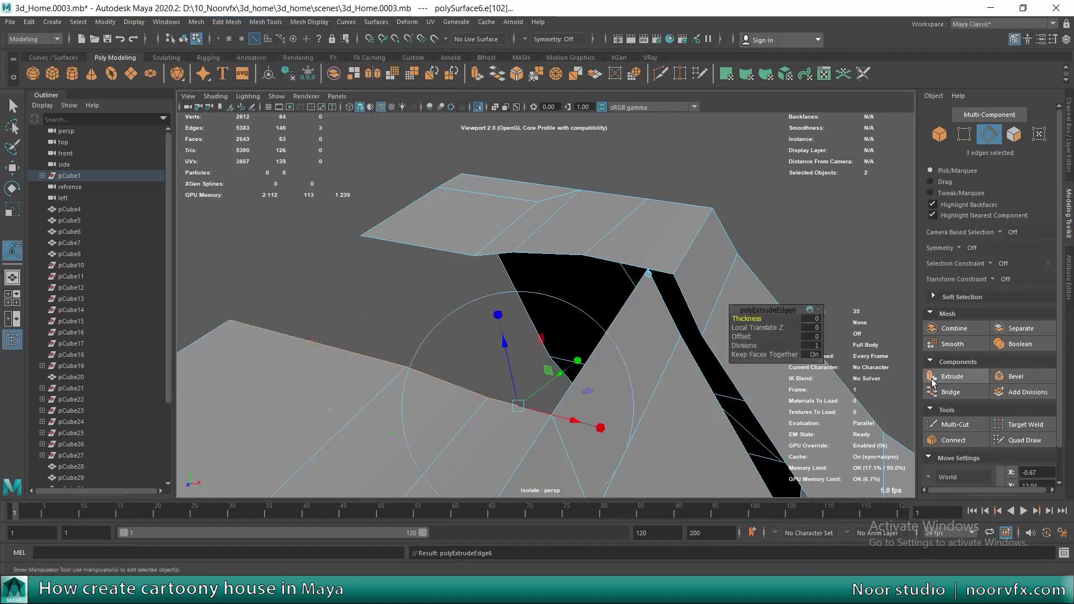
mouse_move(350, 400)
left_mouse_down()
mouse_move(481, 317)
mouse_move(582, 347)
left_mouse_up()
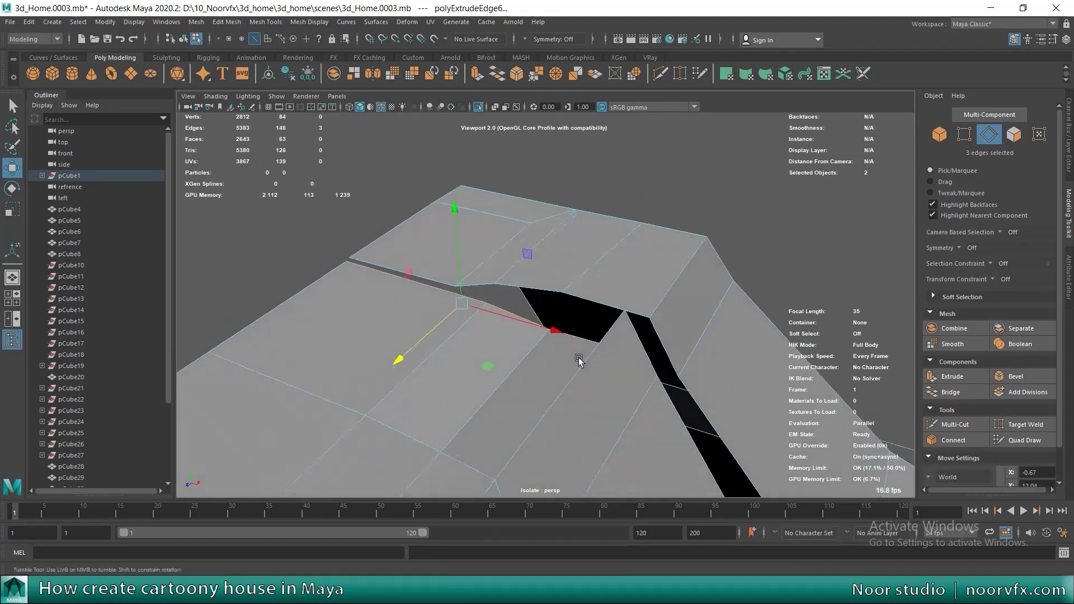
Step: In wireframe, merge the two leftover gap-corner vertices with Merge to Center
key("F9")
key("q")
left_click(574, 347)
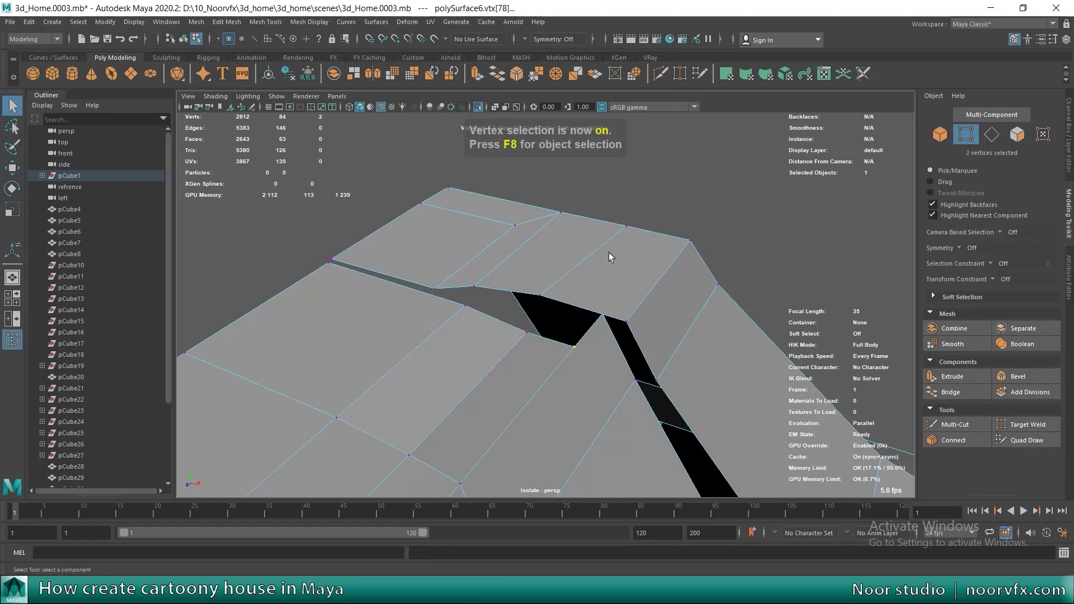
key("4")
left_click_drag(608, 291, 555, 364)
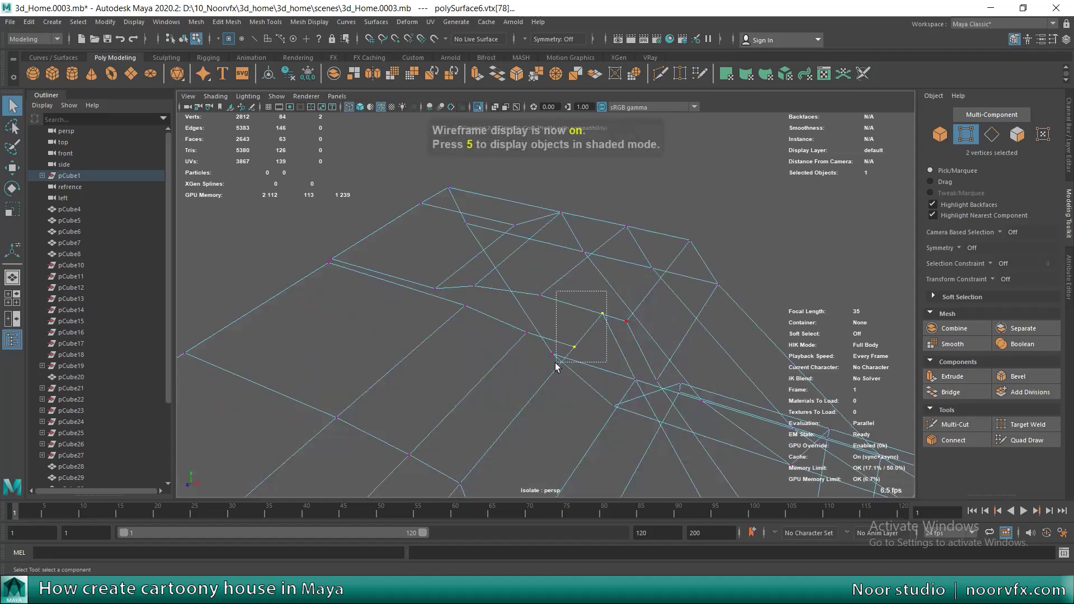
left_click(265, 22)
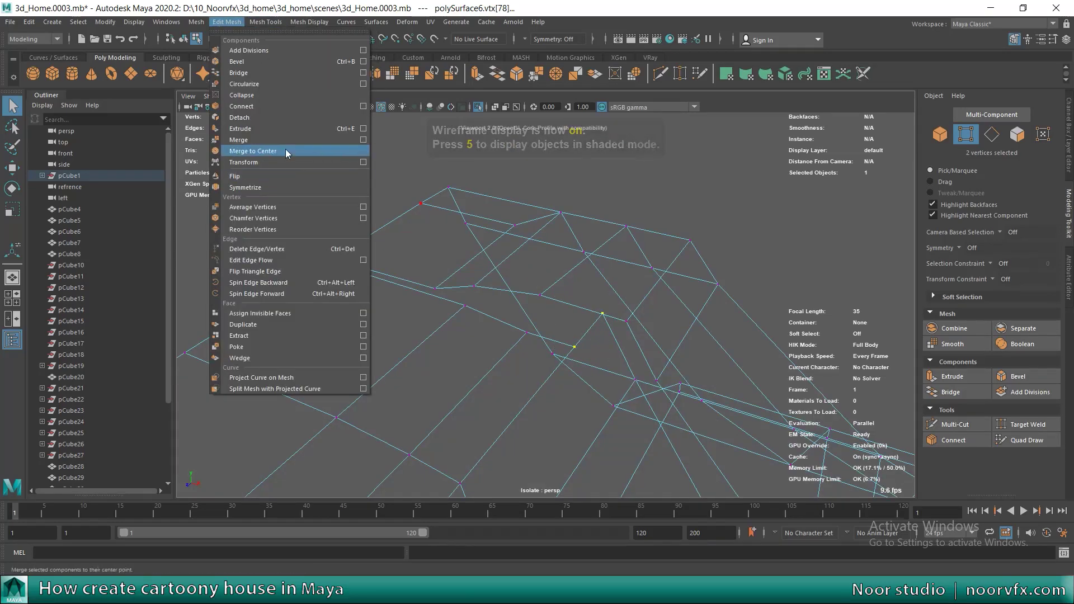
left_click(285, 149)
Step: Orbit to a front view of the roof and pick a roof vertex in wireframe
key("5")
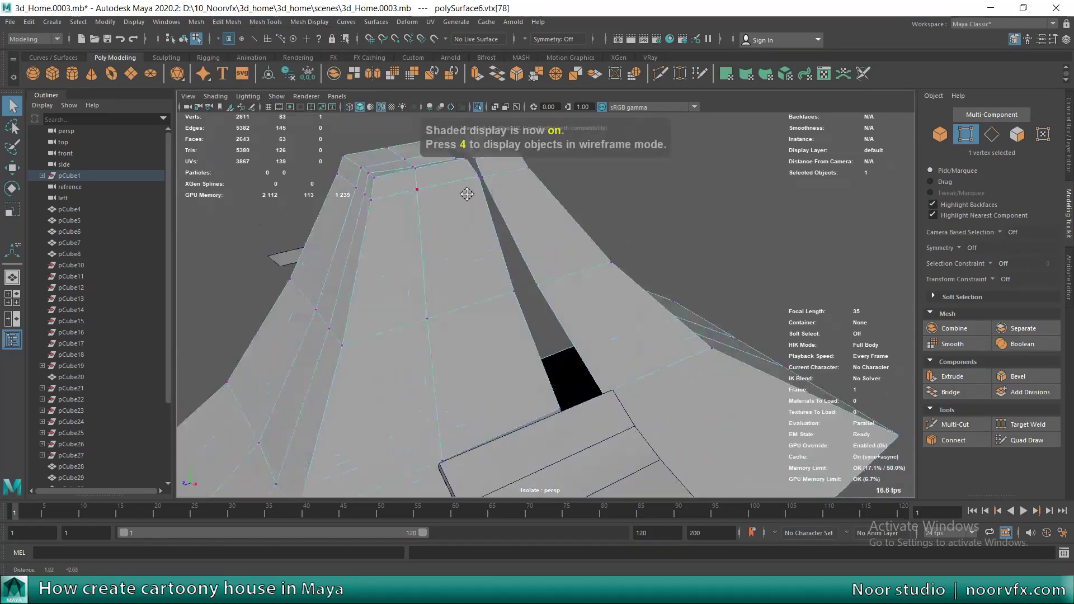
mouse_move(579, 358)
left_mouse_down("alt")
mouse_move(497, 317)
mouse_move(467, 331)
mouse_move(420, 266)
left_mouse_up("alt")
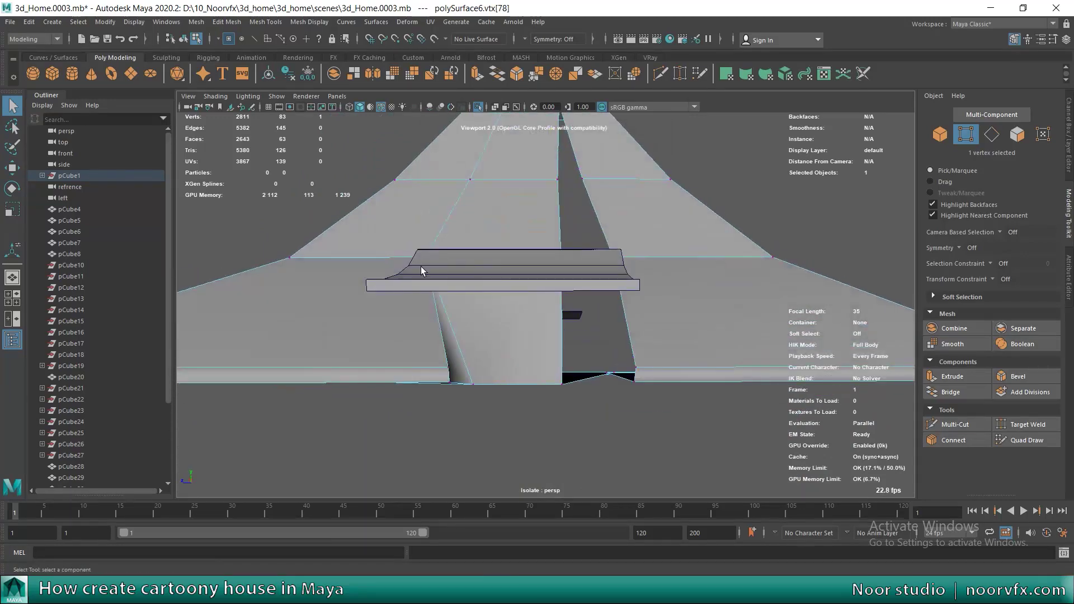
left_click(449, 372)
mouse_move(448, 372)
left_mouse_down("alt")
mouse_move(503, 376)
mouse_move(479, 324)
mouse_move(477, 407)
mouse_move(468, 360)
mouse_move(371, 403)
mouse_move(439, 235)
mouse_move(448, 368)
mouse_move(498, 364)
mouse_move(491, 283)
mouse_move(398, 274)
mouse_move(432, 286)
mouse_move(444, 305)
left_mouse_up("alt")
key("4")
scroll(497, 439, "up", 3)
Step: Select a pair of roof vertices to adjust, checking them in shaded and wireframe display
left_click(439, 204, "shift")
left_click(432, 271)
key("5")
key("4")
key("5")
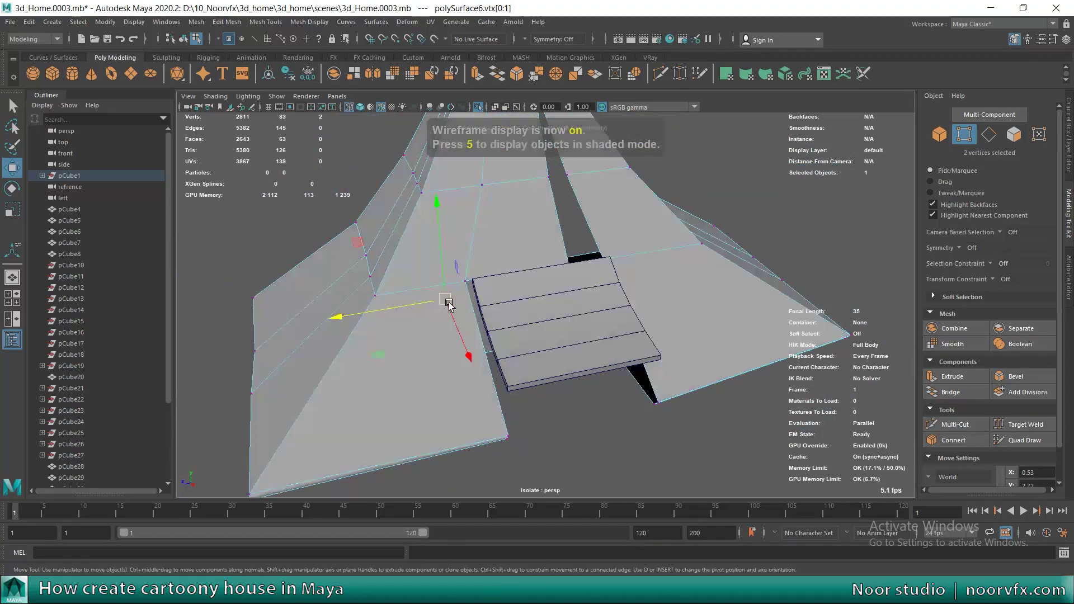
mouse_move(492, 275)
left_mouse_down("alt")
mouse_move(463, 338)
mouse_move(486, 367)
mouse_move(480, 323)
mouse_move(511, 295)
mouse_move(510, 214)
left_mouse_up("alt")
key("4")
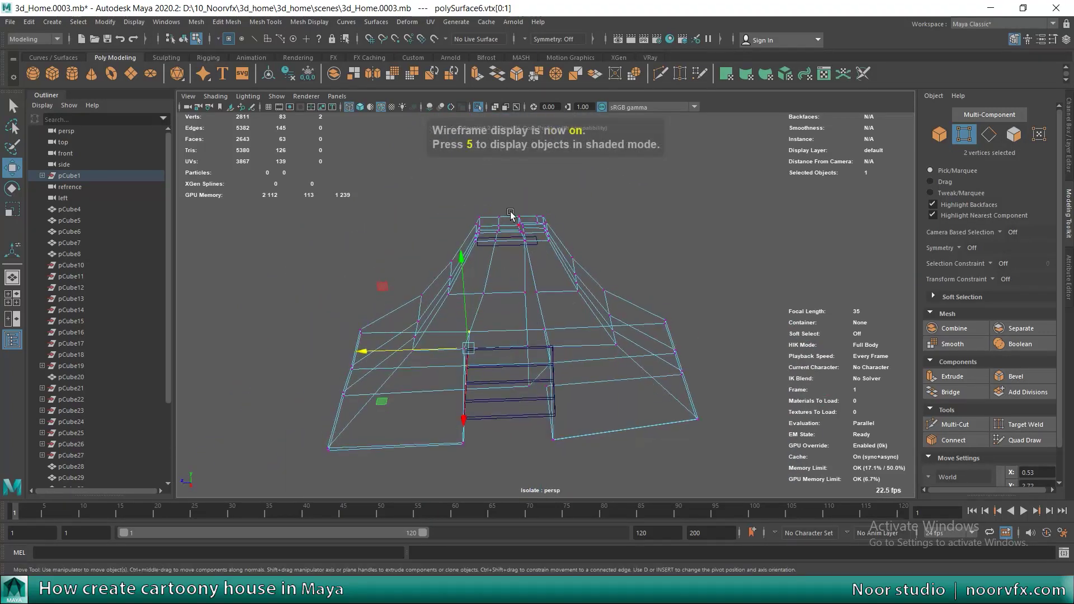
Step: Scale the 21 centre-line roof vertices flat into a straight row, then fine-tune their position
left_click_drag(560, 282, 482, 440, "shift")
key("r")
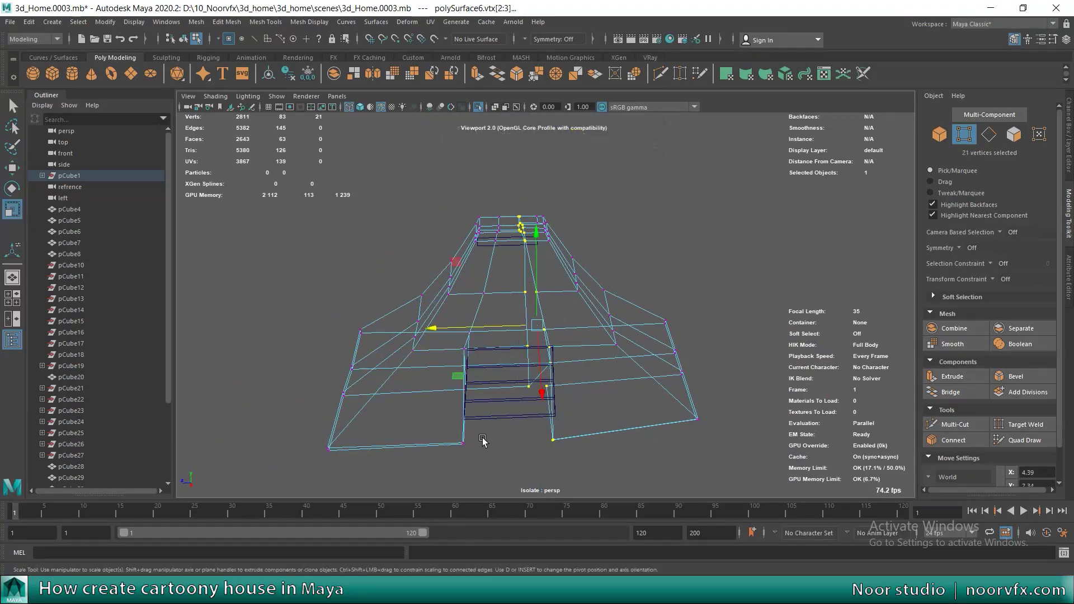
left_click_drag(456, 329, 451, 330)
key("w")
mouse_move(492, 358)
left_mouse_down("alt")
mouse_move(508, 377)
mouse_move(500, 286)
left_mouse_up("alt")
Step: Return to object mode, shade the model and zoom in on the roof top
key("F8")
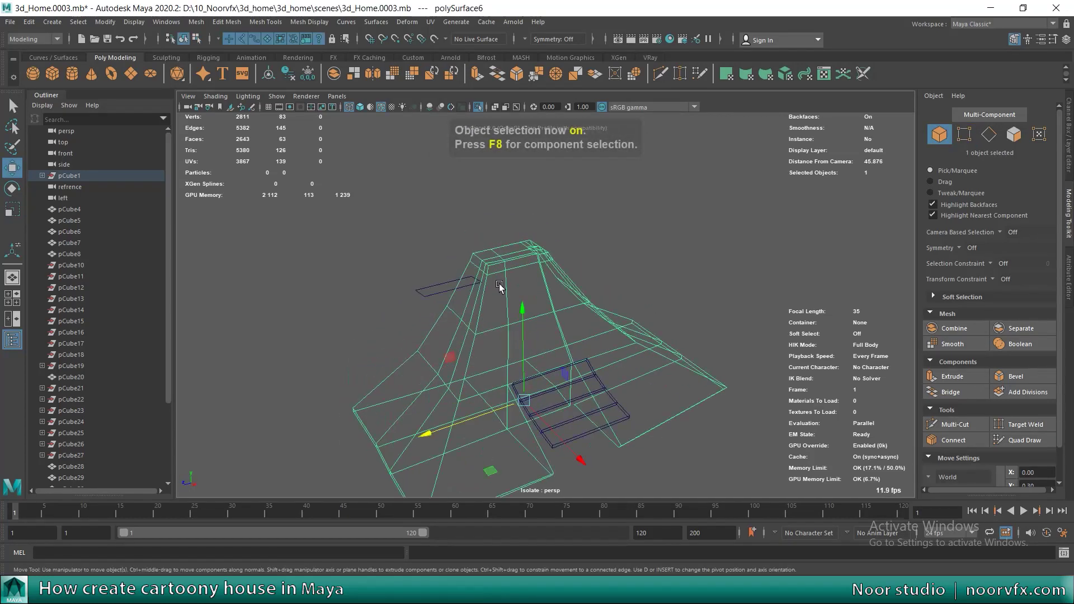
key("5")
scroll(471, 339, "up", 5)
scroll(480, 332, "up", 2)
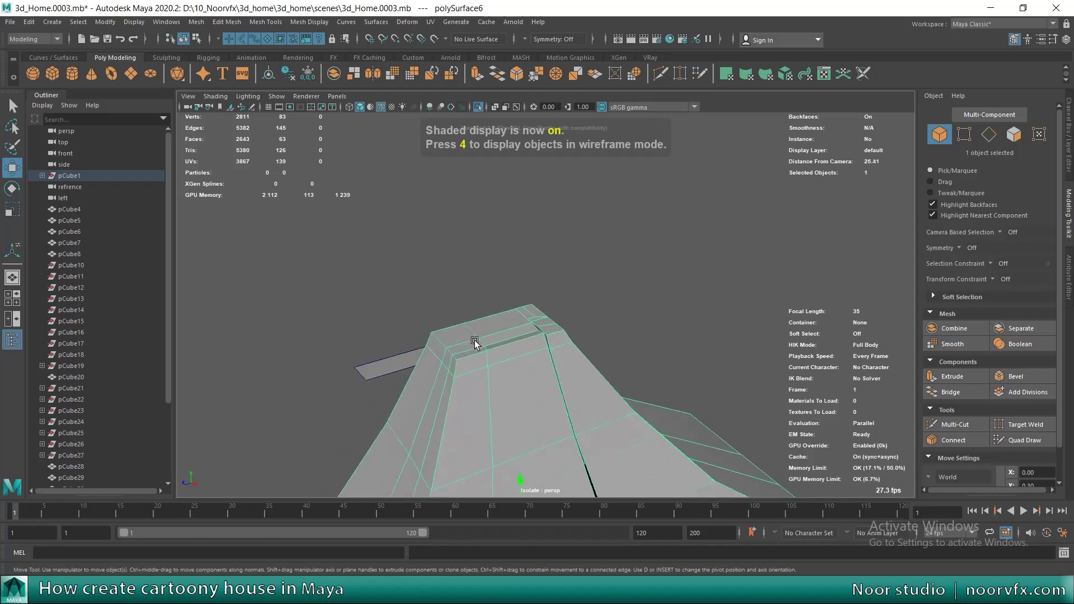
left_click_drag(480, 332, 487, 336, "alt")
key("F8")
Step: Select the long ridge edge and raise a roof-top vertex slightly
key("F10")
left_click(468, 339)
key("q")
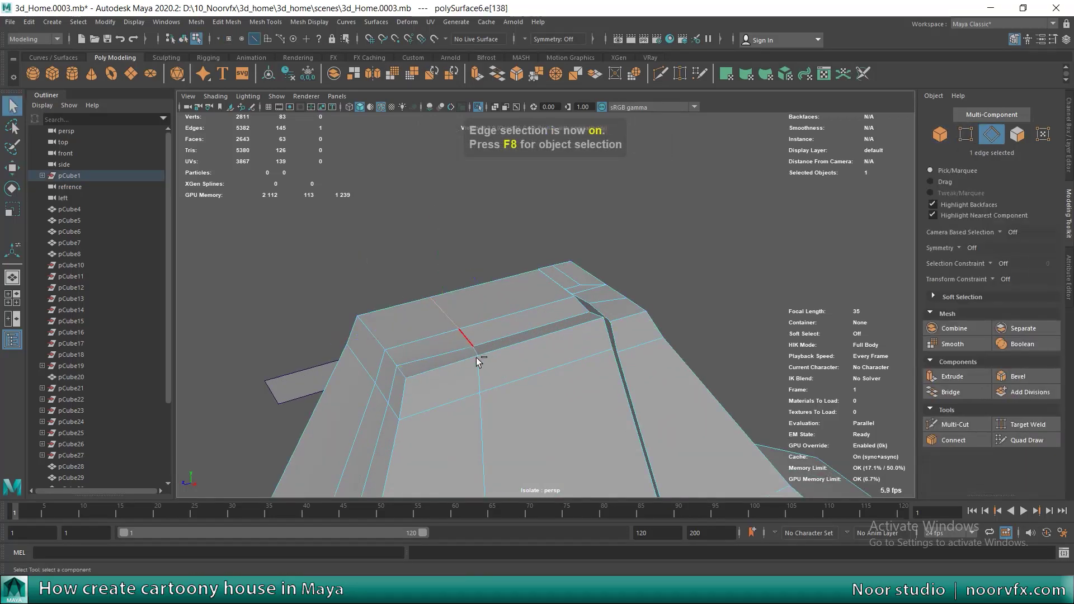
left_click(450, 356)
key("w")
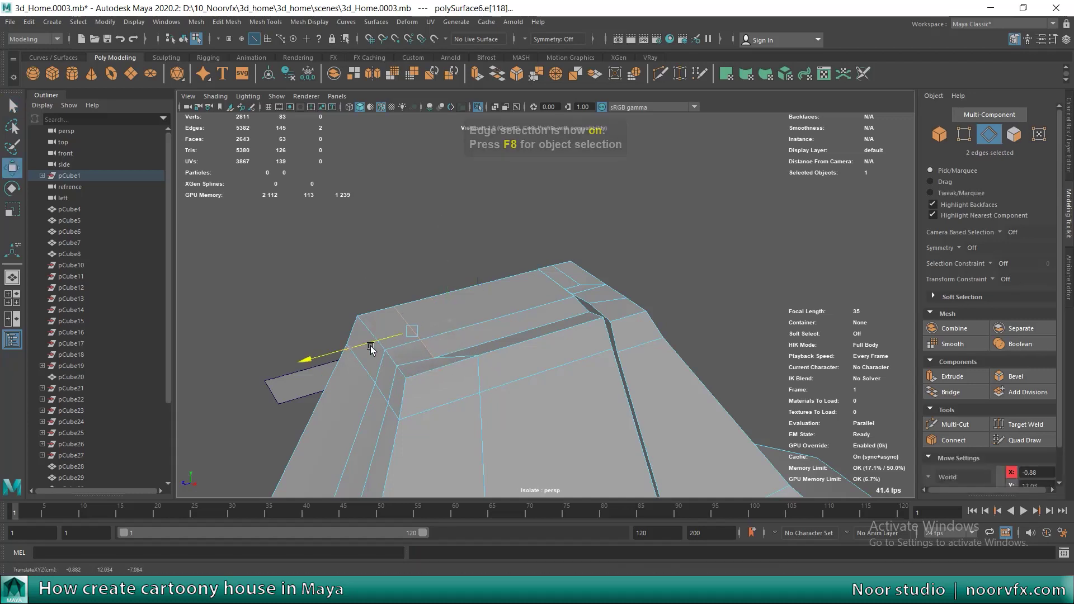
scroll(392, 353, "up", 2)
key("F9")
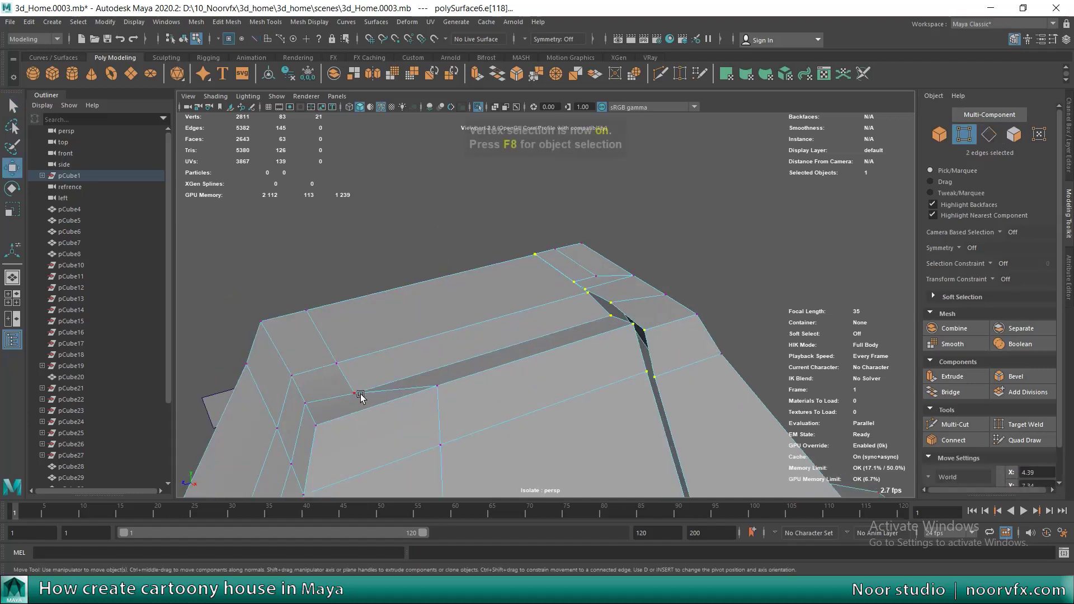
left_click_drag(349, 335, 352, 334)
Step: Extrude the two top roof faces and pull them up into a small block
key("F11")
left_click(425, 325)
left_click(459, 358, "shift")
left_click(951, 376)
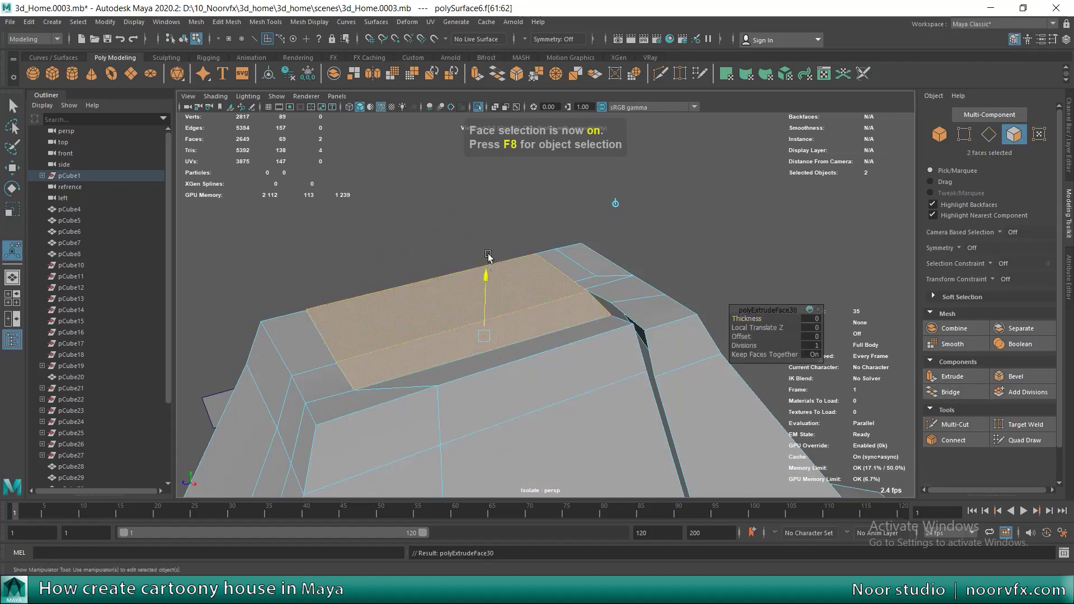
left_click_drag(487, 263, 487, 184)
scroll(532, 282, "up", 3)
Step: Push both end faces of the roof-top block outward
key("q")
mouse_move(559, 261)
left_mouse_down("alt")
mouse_move(583, 300)
mouse_move(488, 304)
mouse_move(492, 241)
left_mouse_up("alt")
left_click(492, 235)
left_click(475, 274, "shift")
key("w")
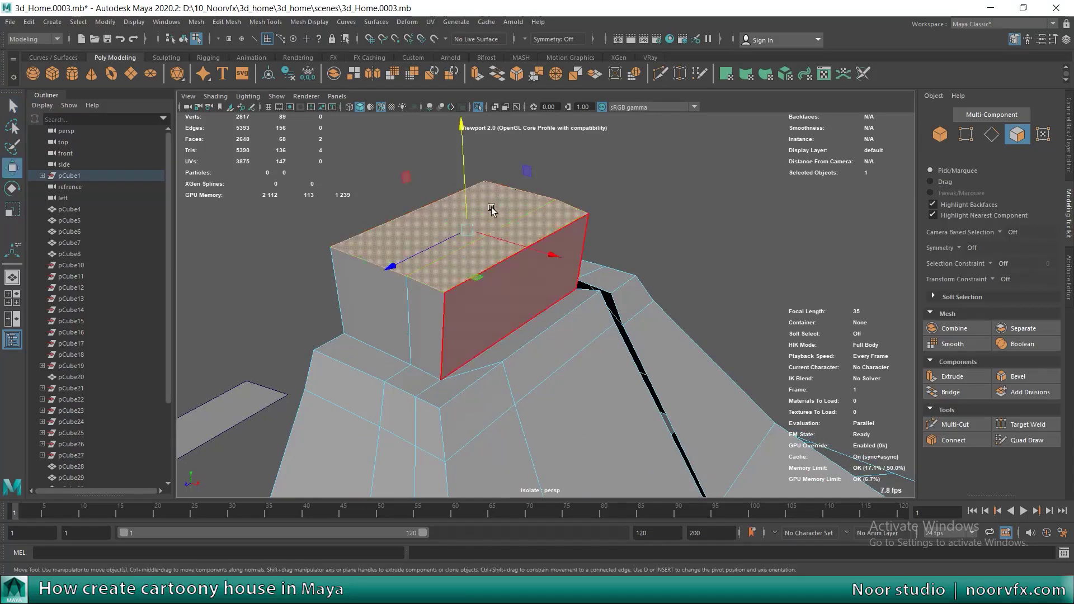
left_click(422, 327)
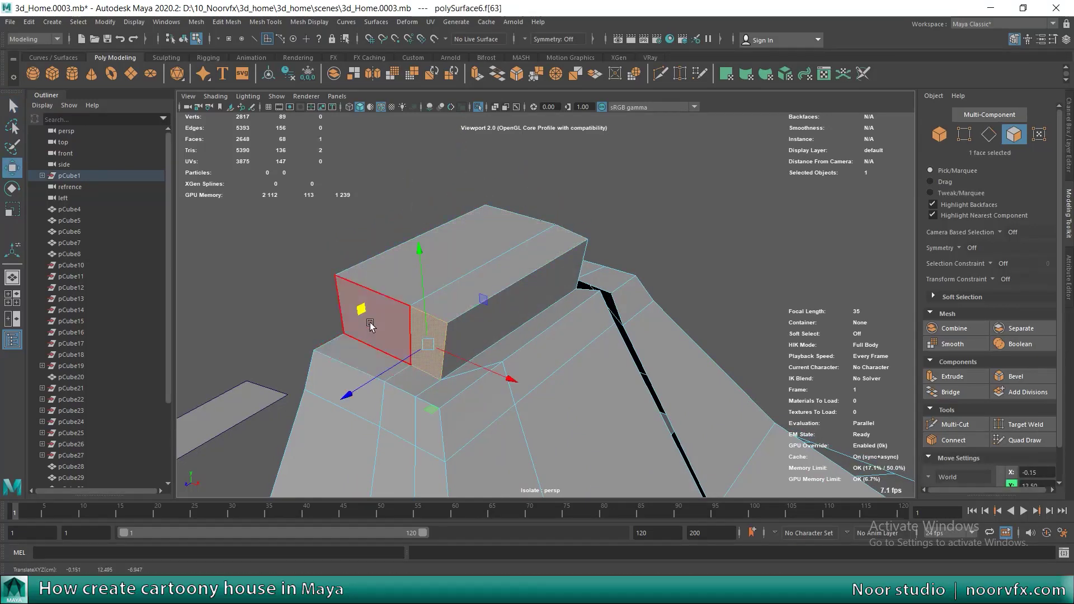
left_click(371, 329, "shift")
left_click_drag(332, 367, 317, 371)
scroll(319, 374, "down", 3)
mouse_move(470, 355)
left_mouse_down("alt")
mouse_move(574, 378)
mouse_move(516, 323)
left_mouse_up("alt")
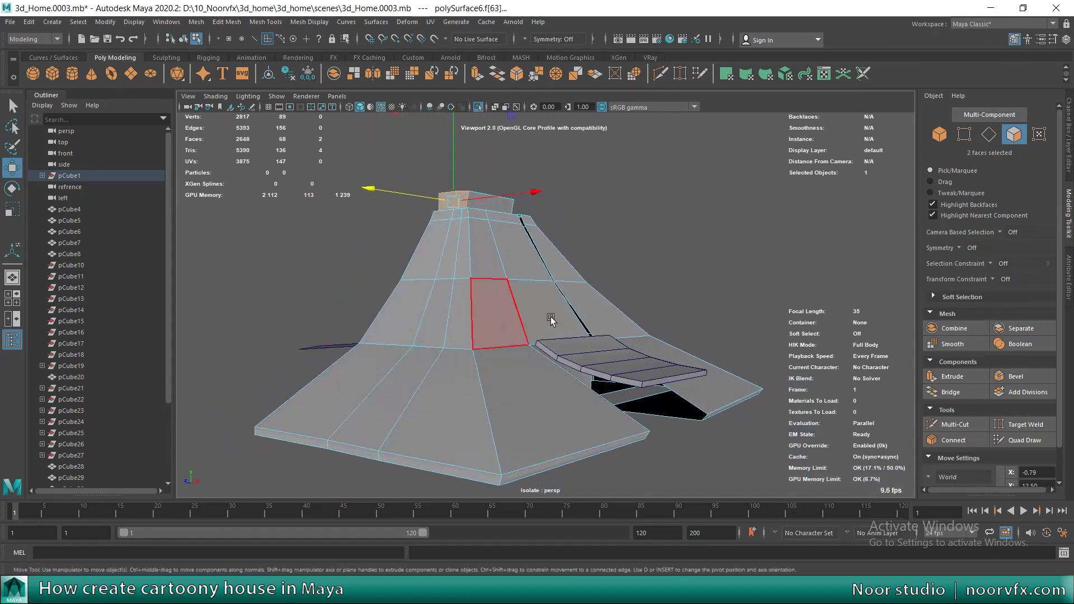
right_click_drag(564, 291, 569, 255)
Step: Split an edge ring around the roof with a new loop and slide one edge sideways
key("4")
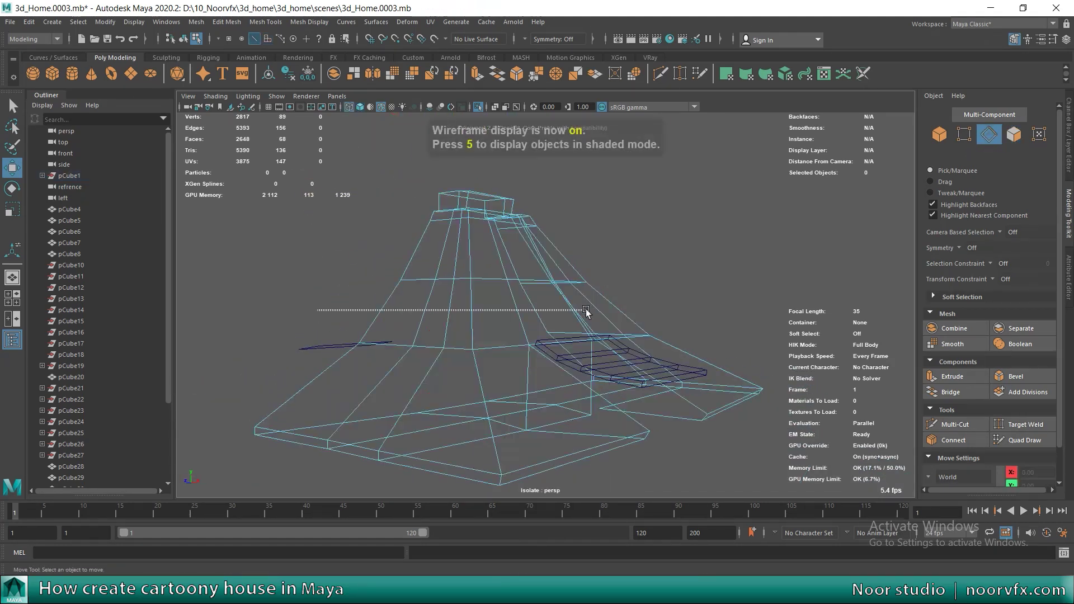
left_click(365, 312)
right_click_drag(506, 306, 494, 339, "shift")
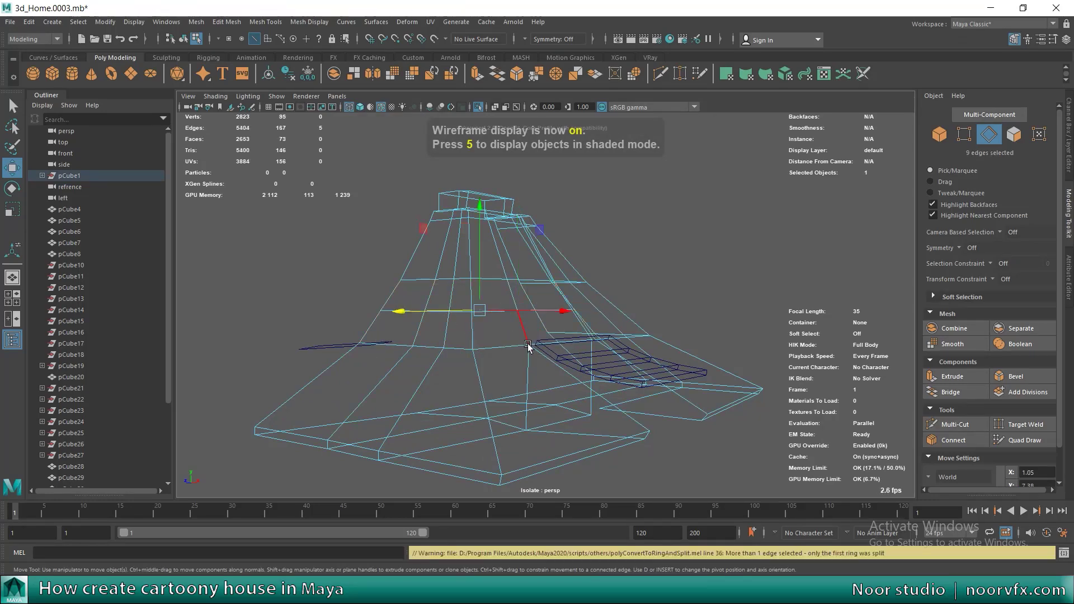
scroll(450, 330, "up", 3)
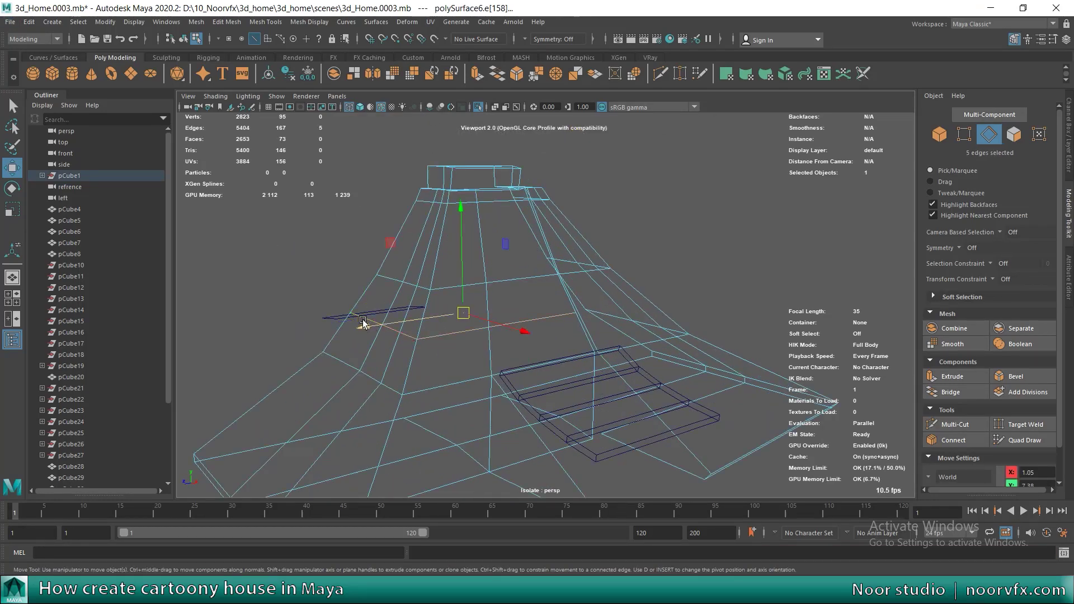
left_click(396, 330)
key("q")
key("w")
left_click_drag(369, 334, 344, 331)
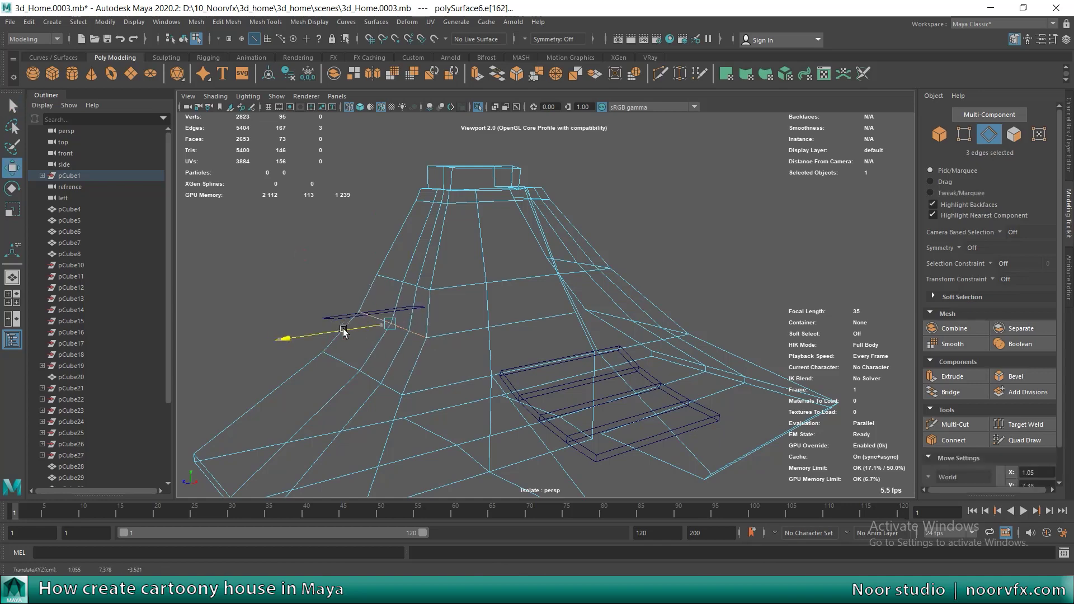
left_click_drag(447, 373, 503, 358, "alt")
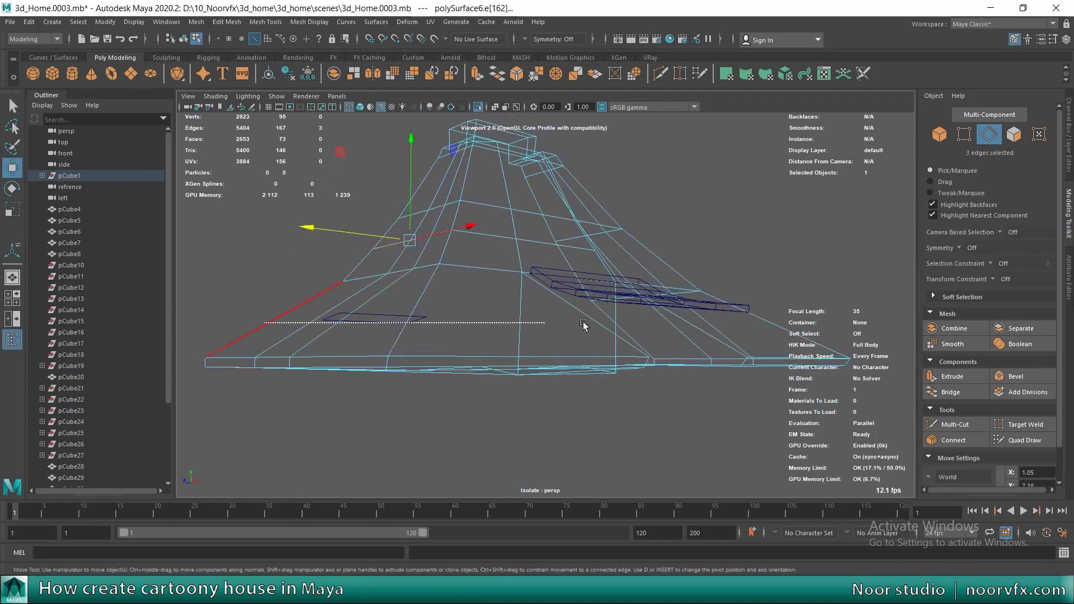
Step: Split a second edge ring as a trial, then undo it
double_click(607, 326)
left_click_drag(607, 326, 764, 327, "alt")
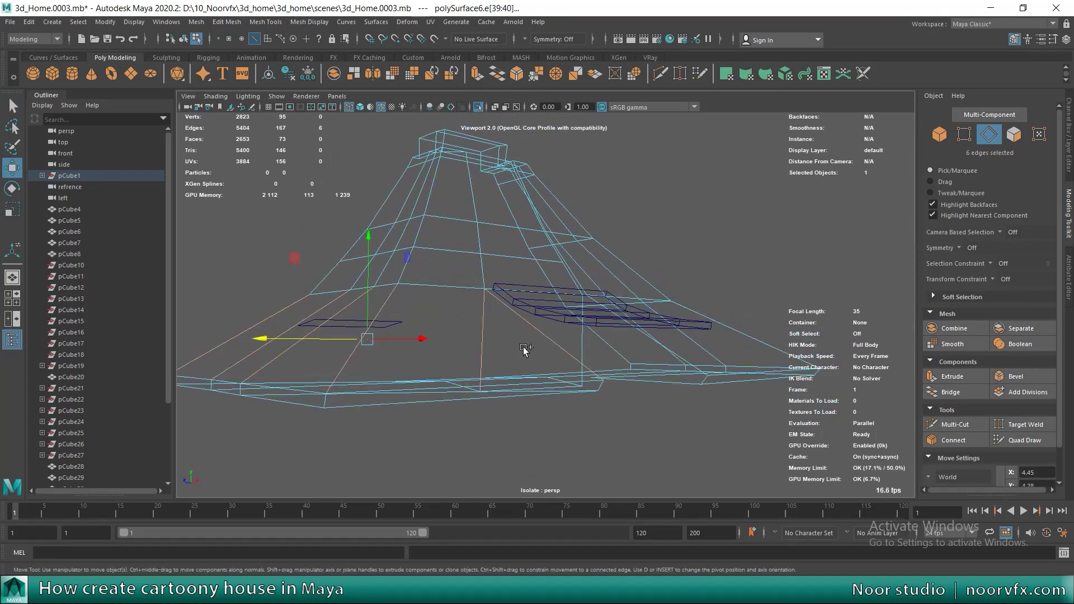
right_click_drag(496, 323, 515, 354, "shift")
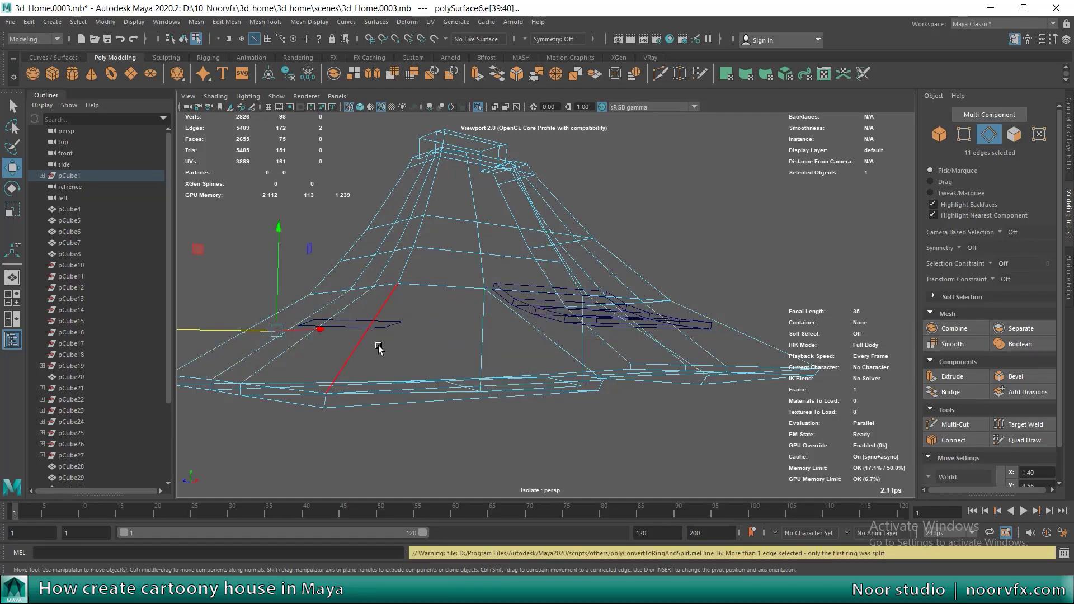
key("q")
key("ctrl+z")
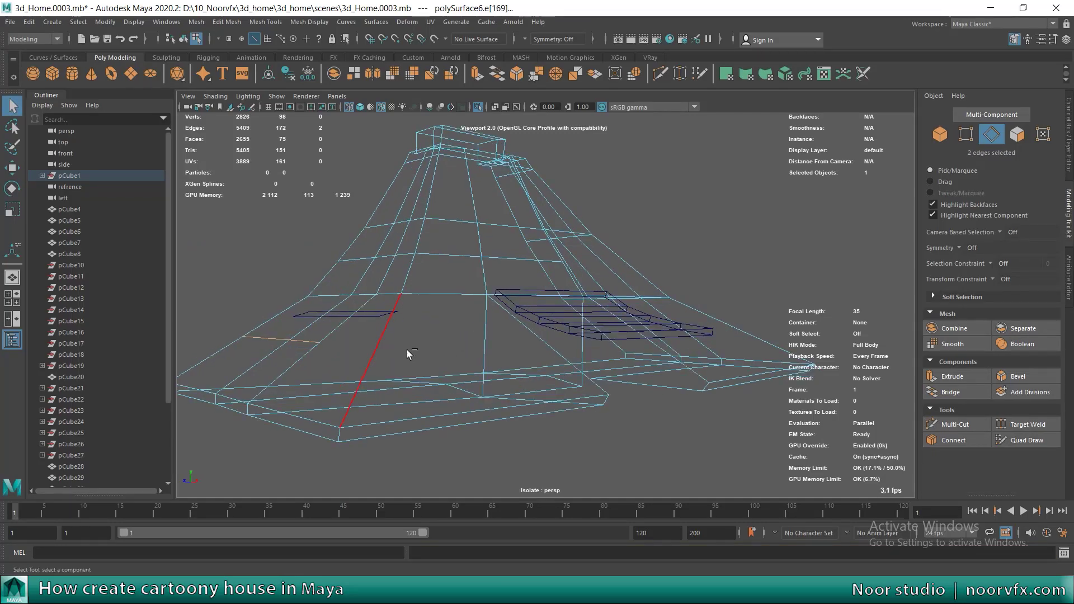
right_click_drag(407, 353, 406, 305)
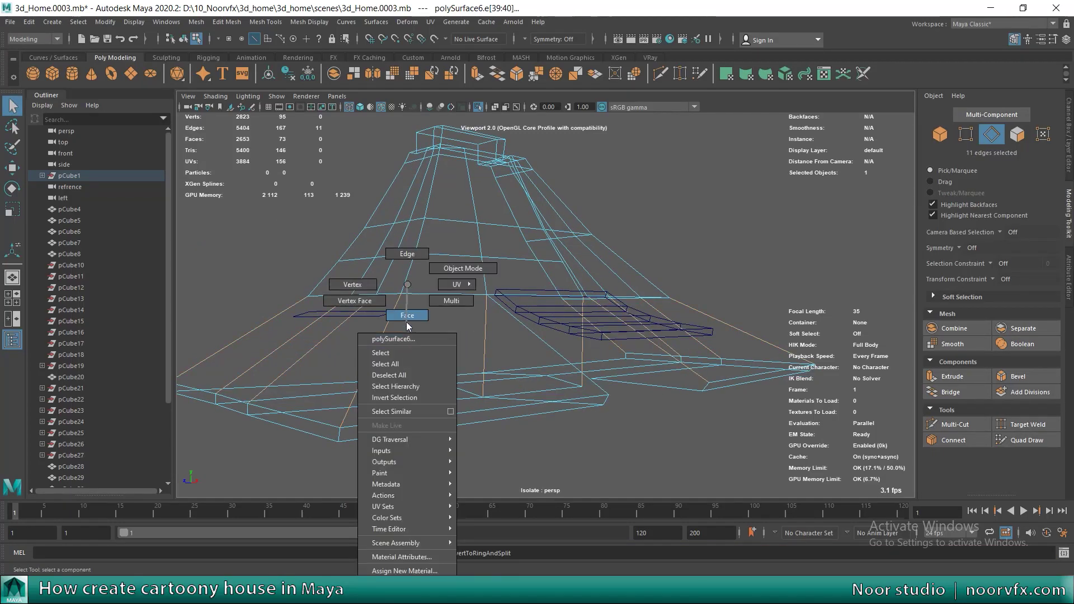
key("space")
key("space")
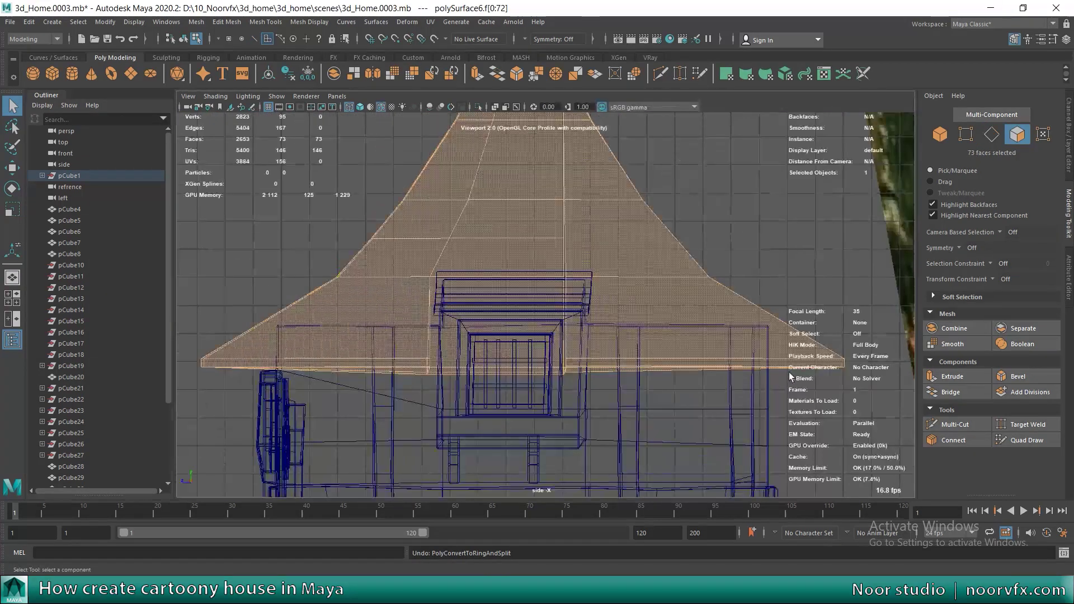
Step: In the front view, select the overlapping vertices at the roof overhang tip
left_click(949, 425)
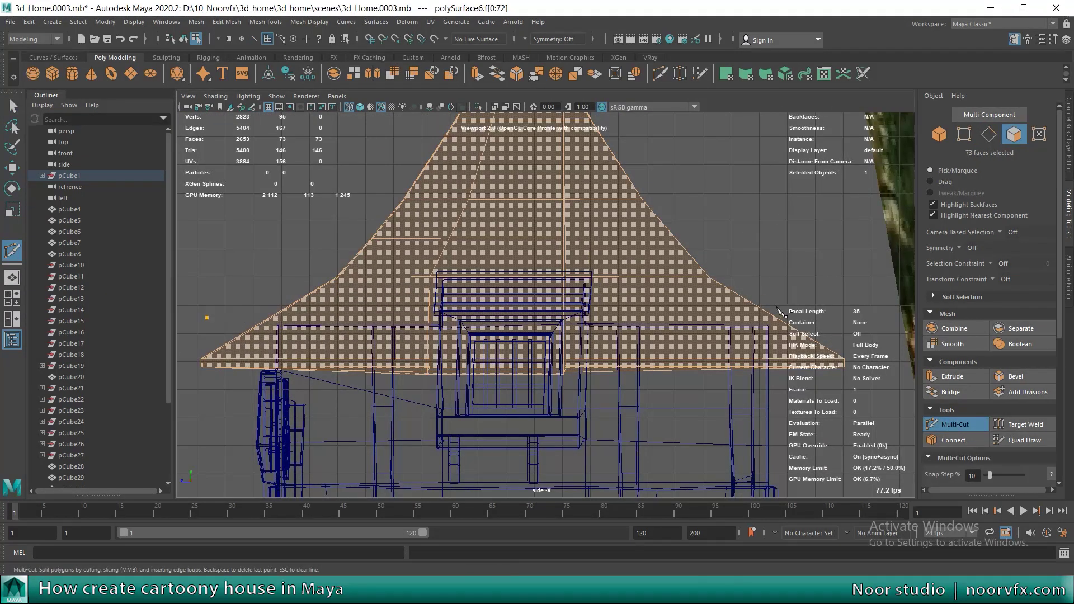
key("w")
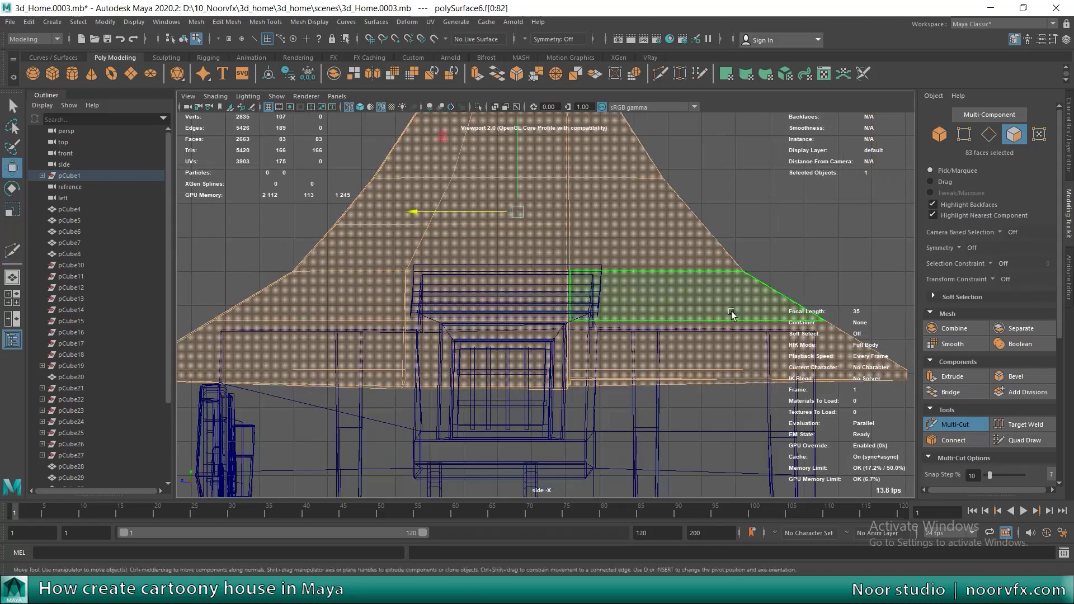
key("space")
key("space")
key("space")
key("F9")
key("space")
scroll(615, 374, "up", 3)
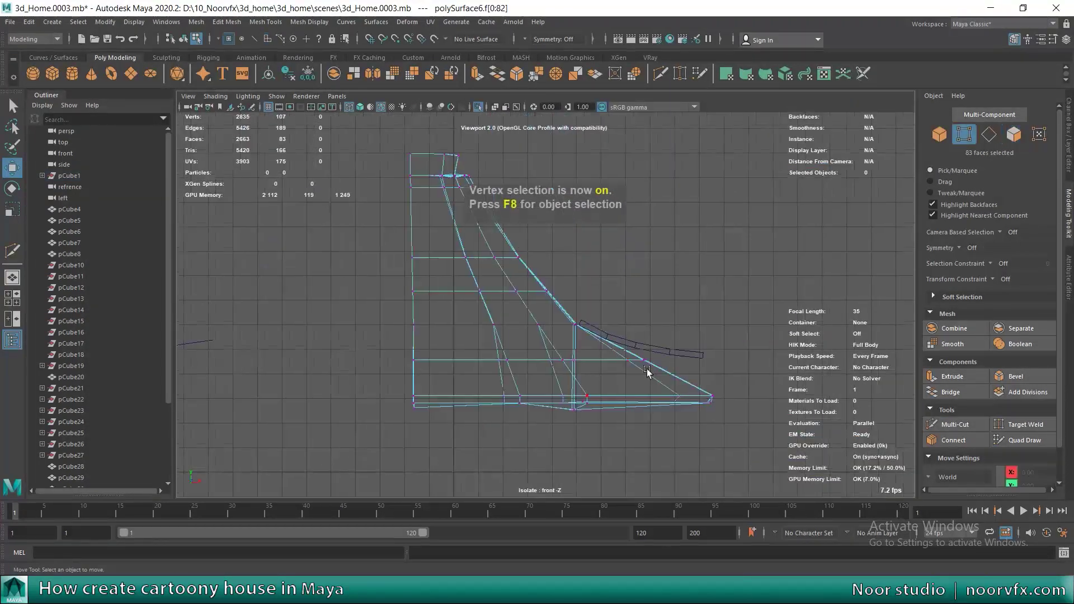
mouse_move(652, 361)
left_mouse_down()
mouse_move(680, 391)
mouse_move(627, 384)
left_mouse_up()
scroll(721, 399, "up", 2)
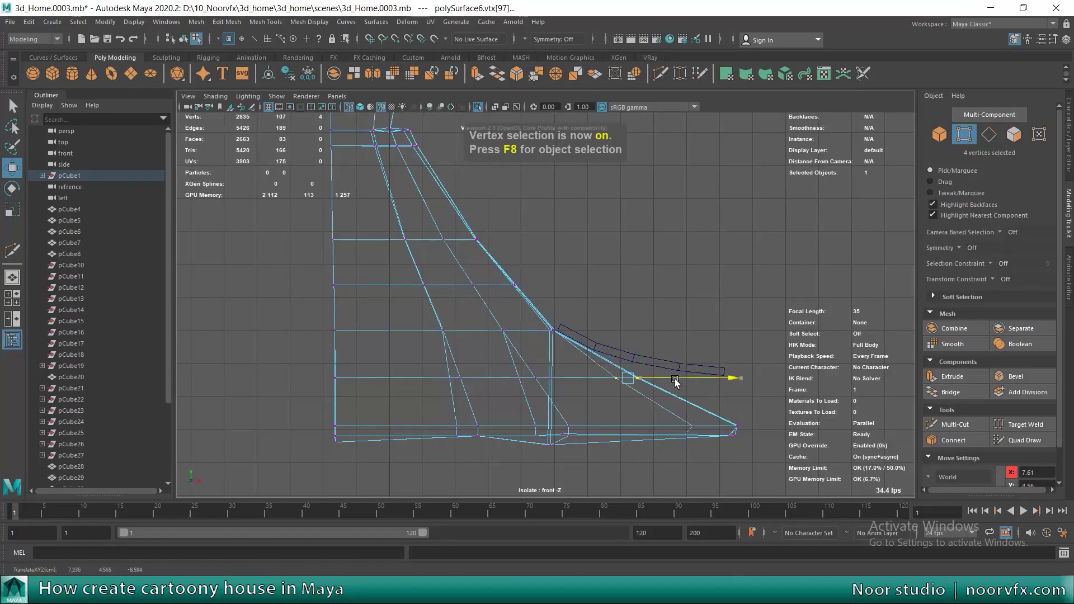
scroll(537, 436, "up", 2)
scroll(560, 420, "up", 2)
left_click(559, 421)
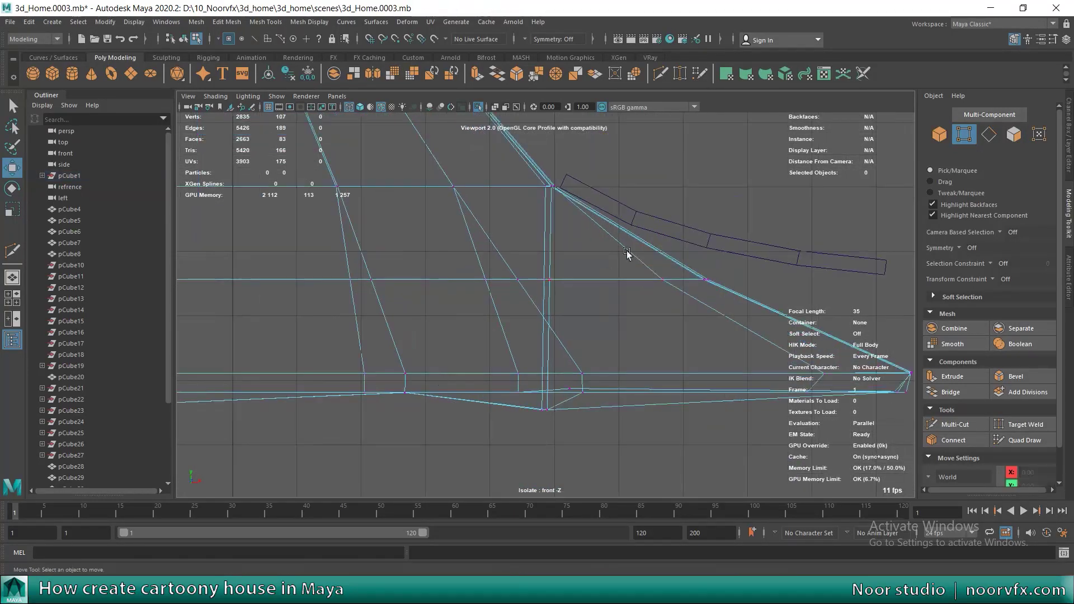
key("space")
key("space")
Step: Scale and slightly lower the roof underside vertices to tighten the overhang
left_click_drag(548, 315, 504, 324, "alt")
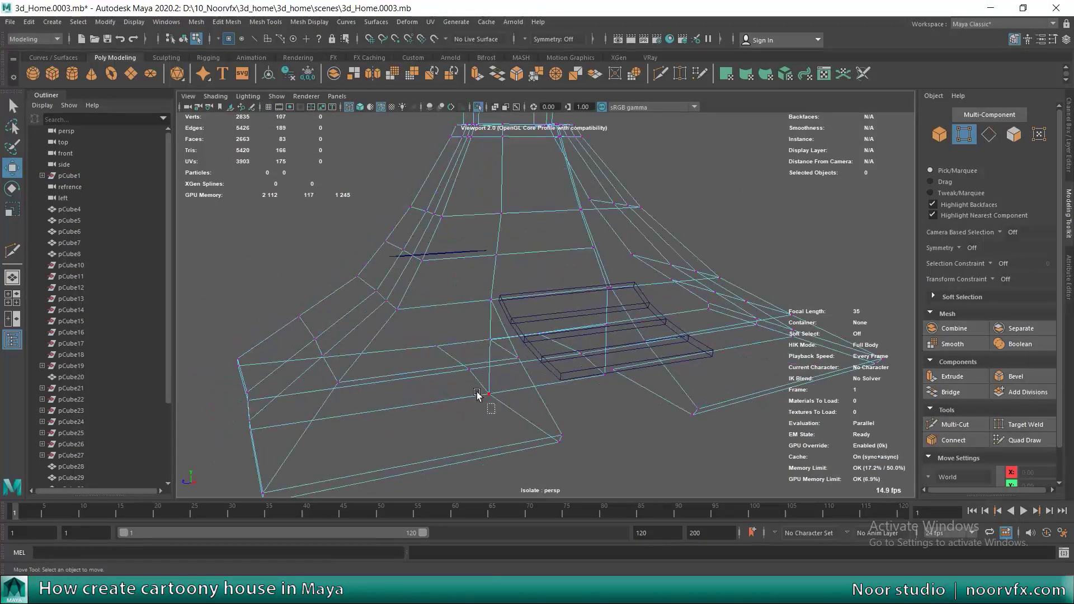
left_click_drag(425, 329, 481, 383)
key("r")
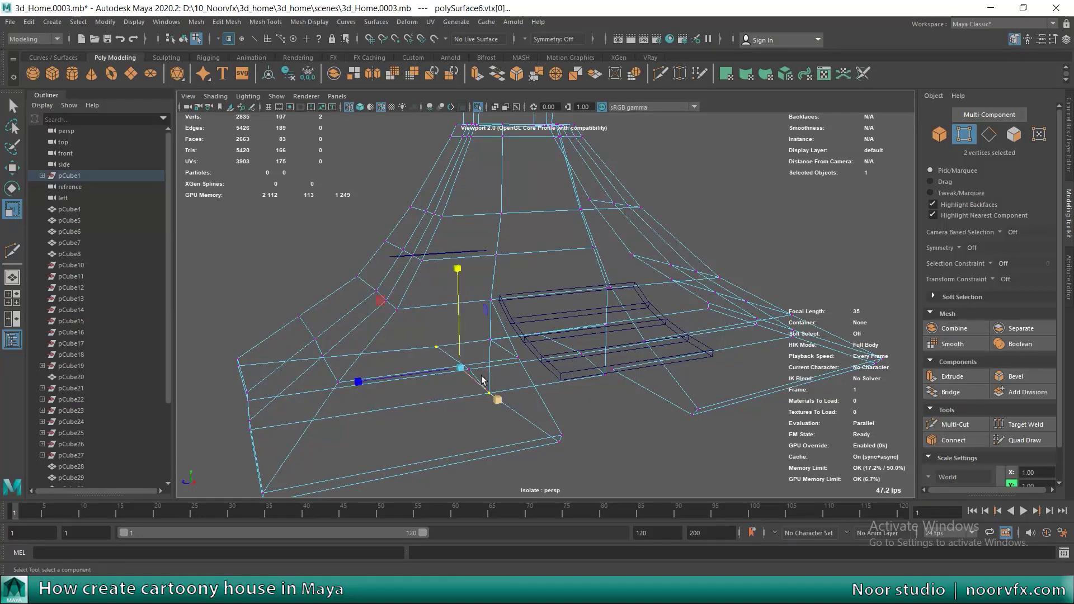
left_click(469, 369)
key("q")
left_click_drag(506, 415, 455, 368)
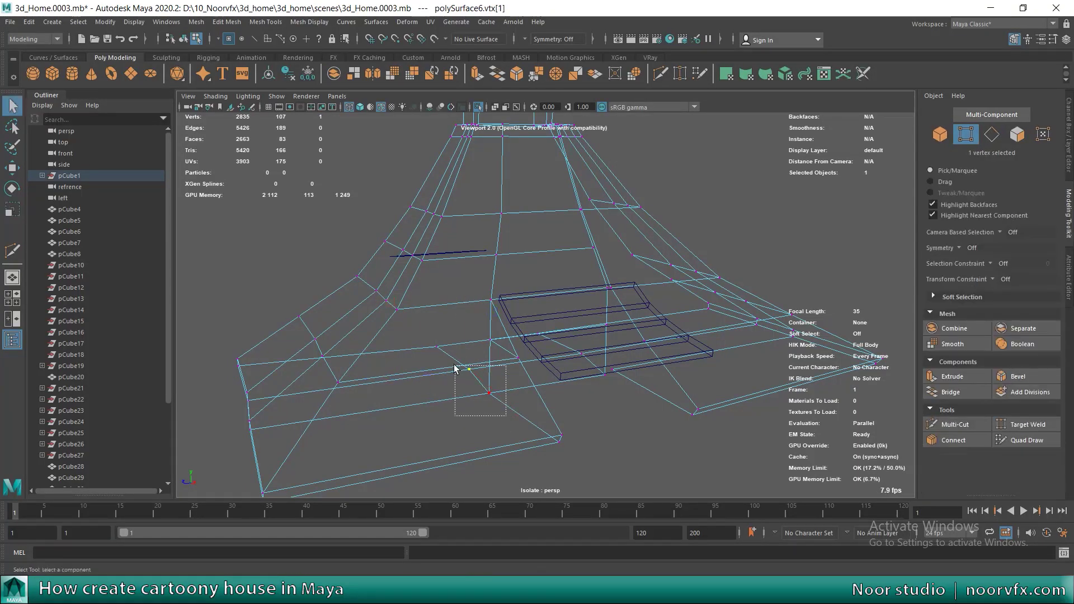
key("w")
left_click_drag(459, 318, 461, 323)
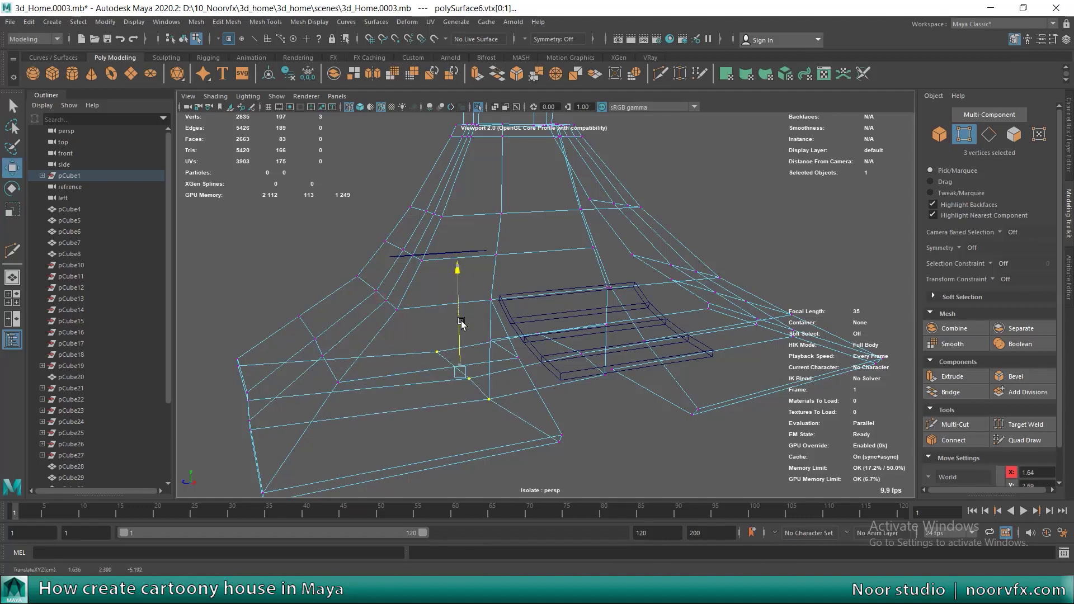
mouse_move(360, 381)
left_mouse_down("alt")
mouse_move(427, 355)
mouse_move(372, 377)
mouse_move(425, 394)
left_mouse_up("alt")
key("5")
Step: Select edges of the small box atop the roof, then turn off Isolate Select
key("F10")
left_click(399, 417)
mouse_move(365, 369)
left_mouse_down("alt")
mouse_move(511, 379)
mouse_move(554, 417)
mouse_move(541, 423)
left_mouse_up("alt")
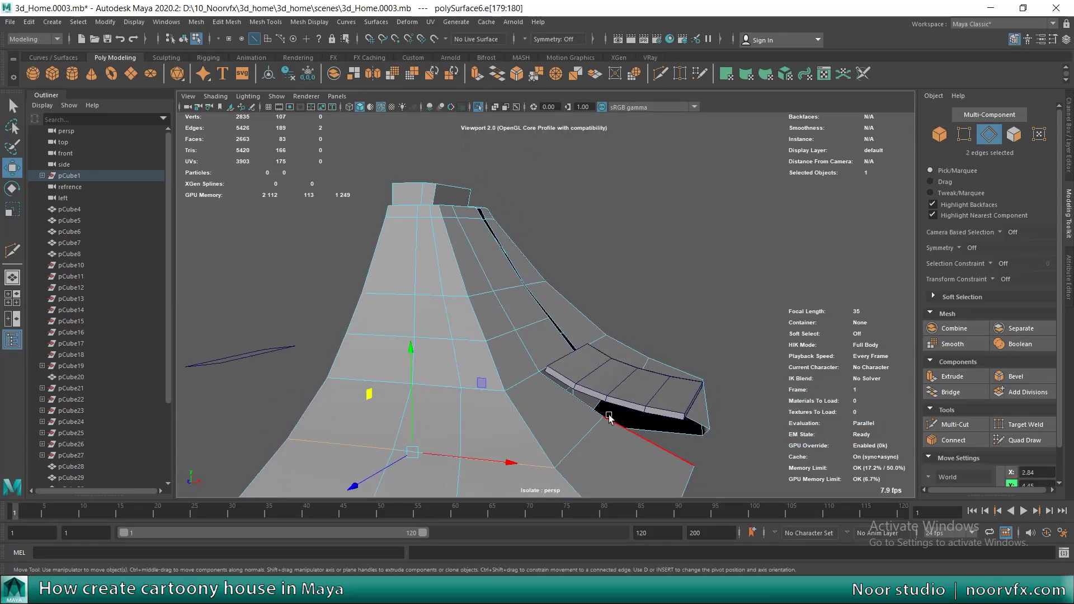
left_click_drag(492, 292, 434, 266, "alt")
left_click(480, 261)
left_click(437, 303, "shift")
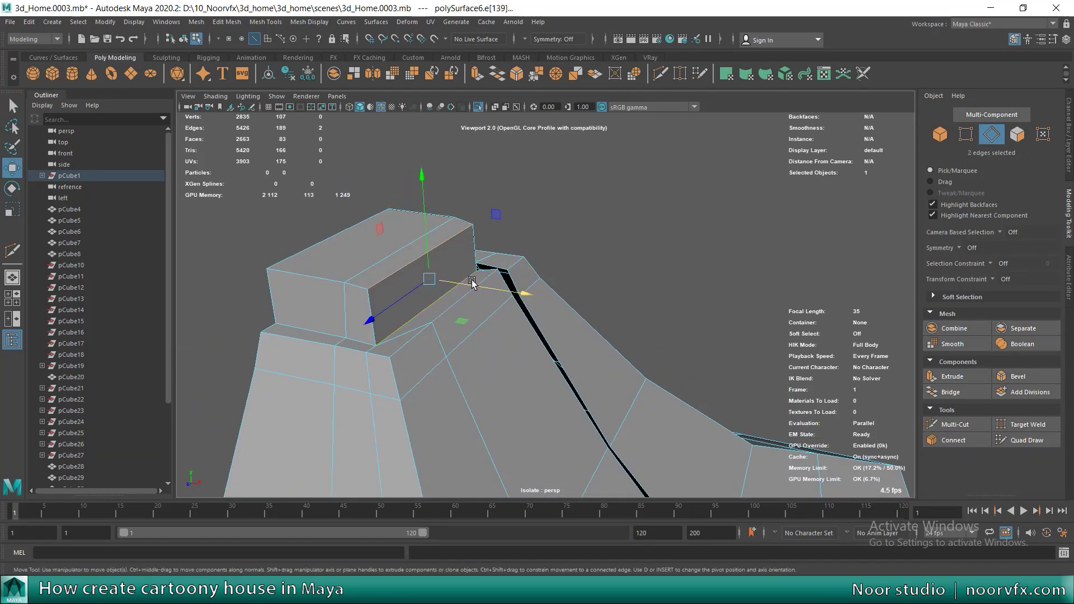
right_click_drag(444, 290, 434, 217, "alt")
left_click_drag(434, 217, 438, 307, "alt")
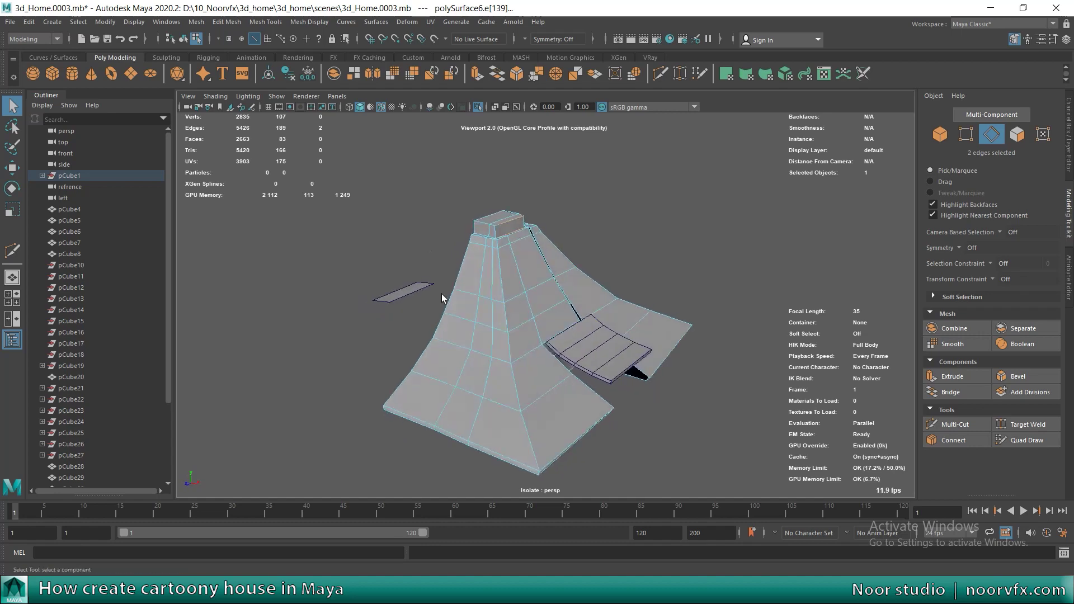
left_click(481, 107)
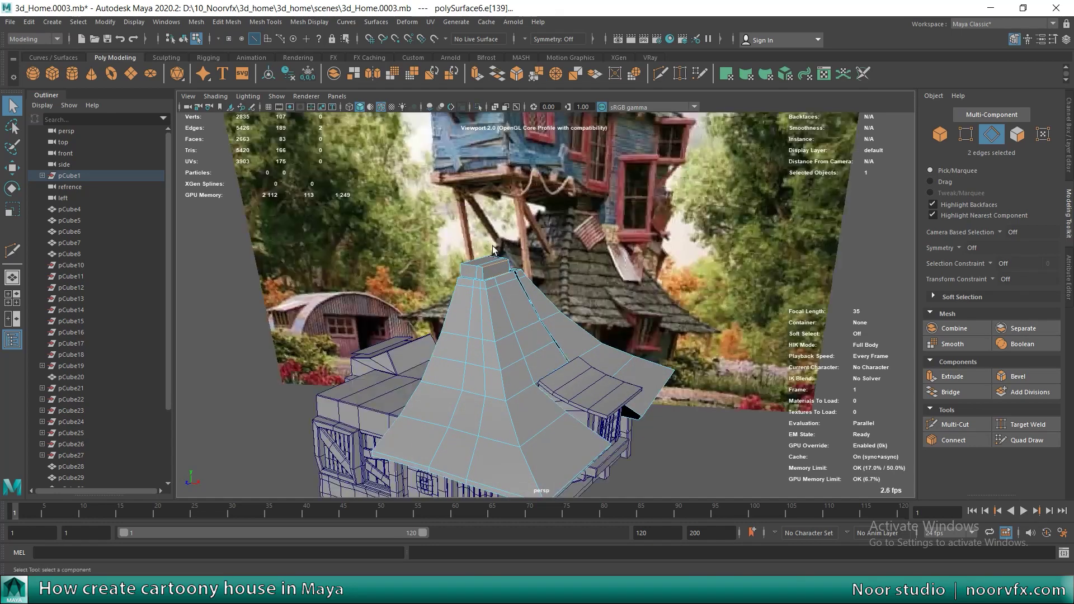
Step: Orbit closer to the roof slope and nudge one slope vertex into place
key("F8")
mouse_move(503, 268)
left_mouse_down("alt")
mouse_move(527, 298)
mouse_move(623, 302)
mouse_move(607, 305)
left_mouse_up("alt")
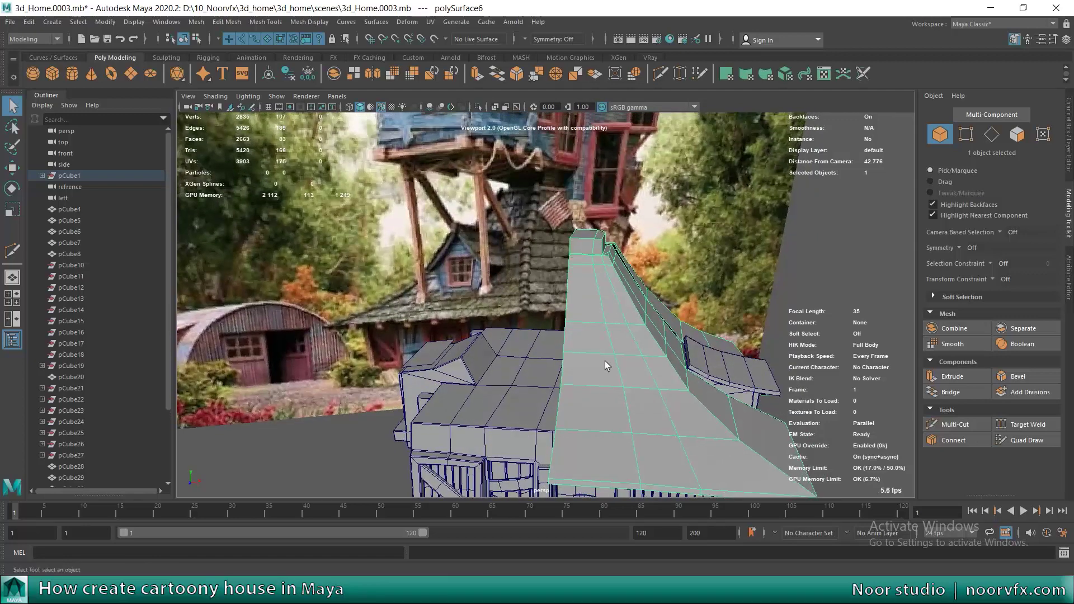
mouse_move(607, 304)
right_mouse_down("alt")
mouse_move(613, 298)
mouse_move(626, 346)
right_mouse_up("alt")
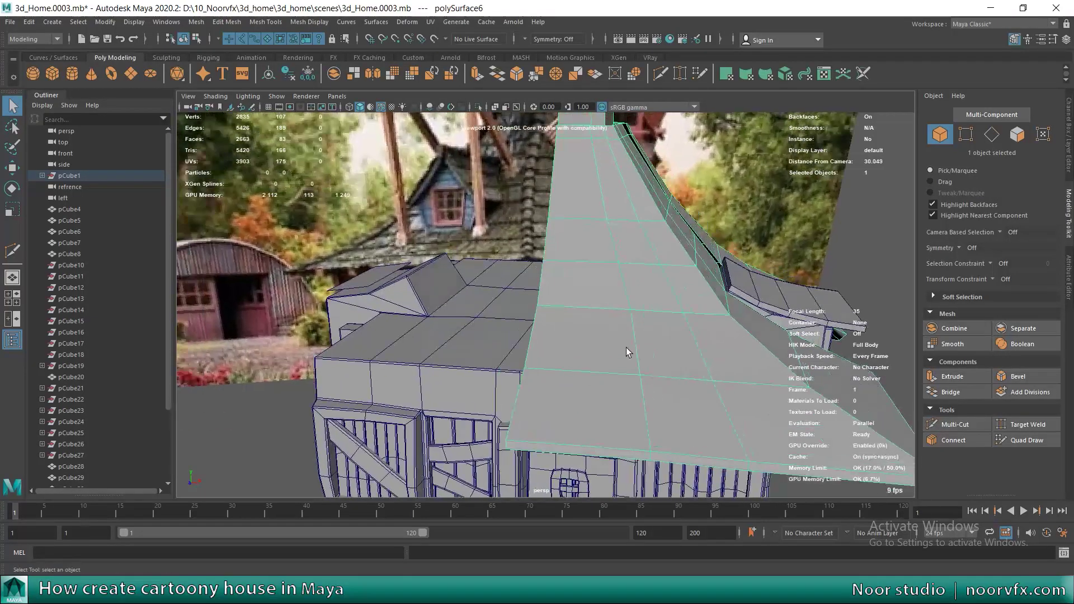
left_click_drag(655, 341, 631, 383, "alt")
key("F8")
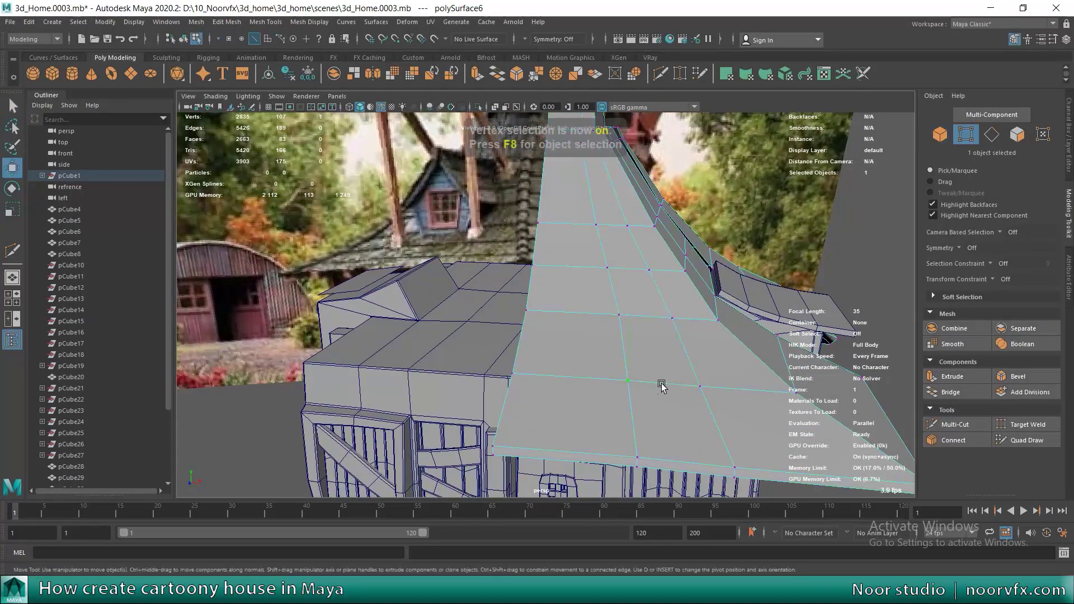
left_click(658, 381)
key("w")
left_click_drag(642, 381, 638, 381)
left_click_drag(627, 363, 581, 320, "alt")
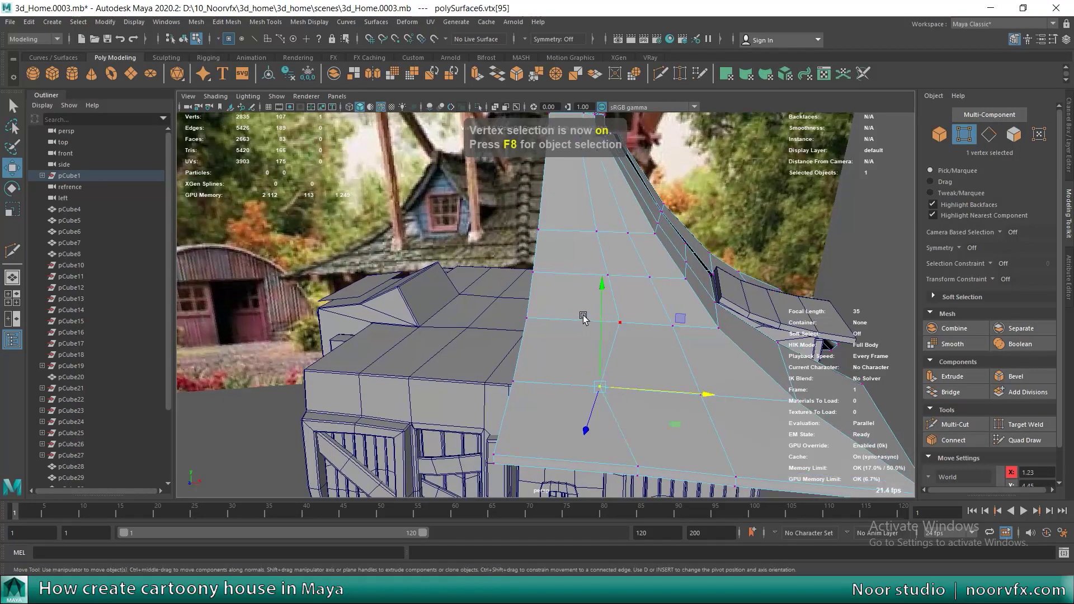
Step: Extrude three roof-slope faces outward into a dormer block
key("F11")
left_click(560, 336)
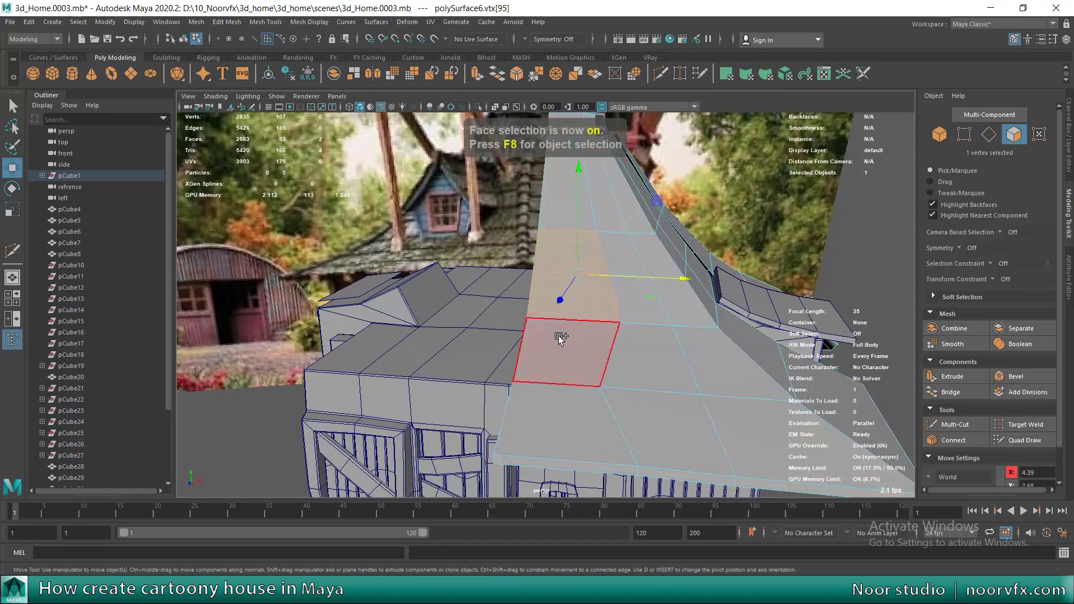
left_click(947, 378)
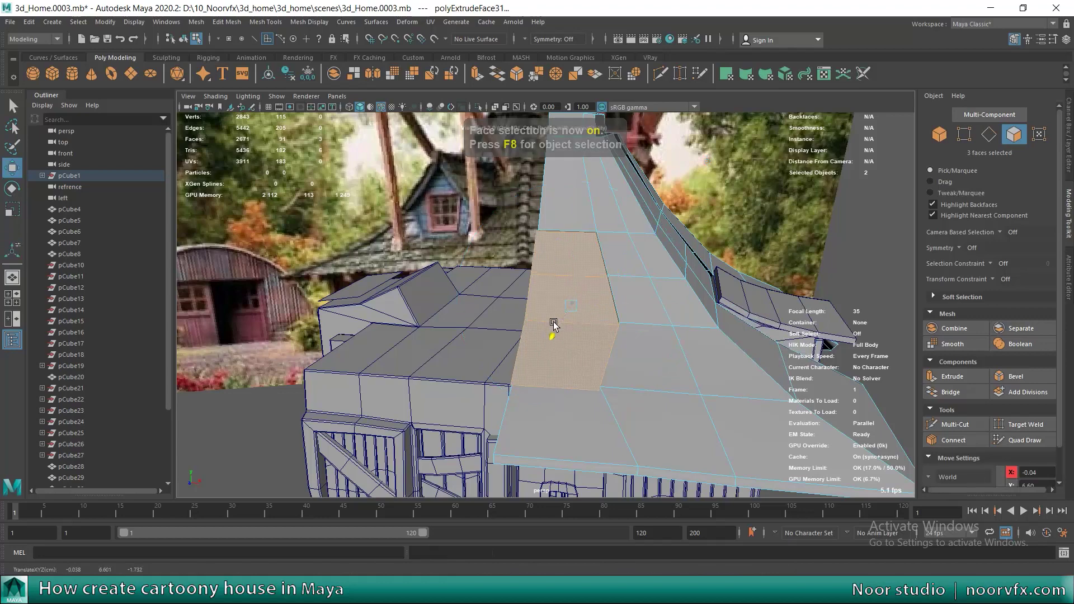
left_click_drag(553, 323, 546, 329)
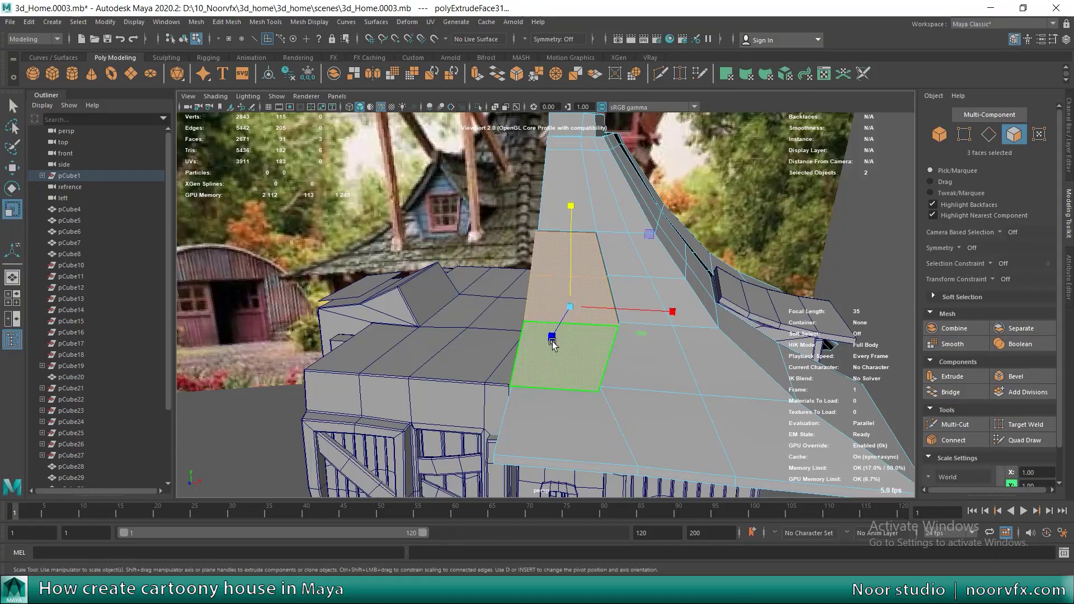
key("w")
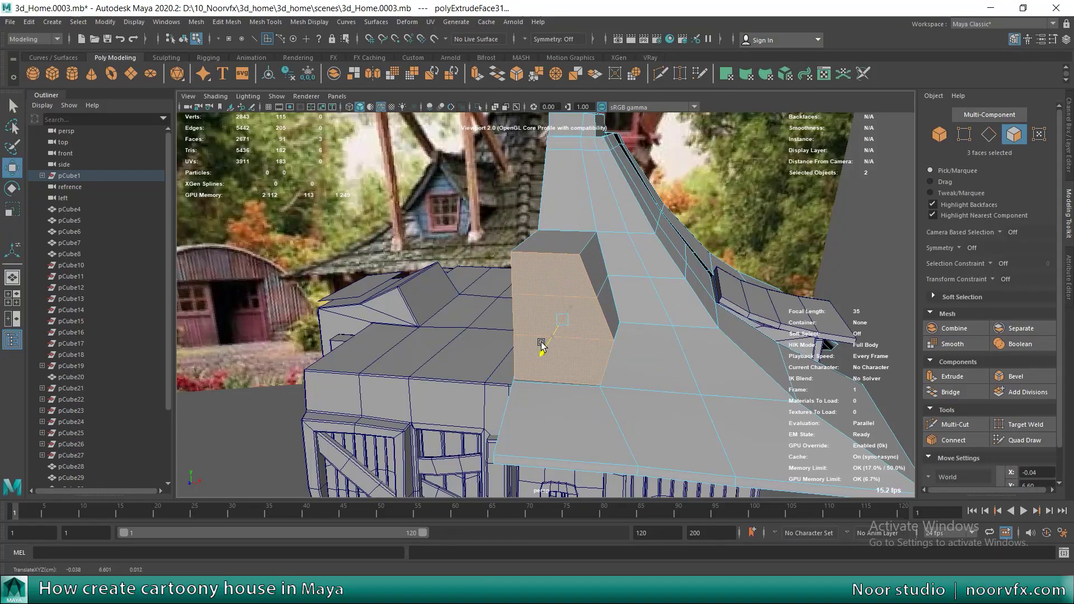
scroll(546, 340, "up", 3)
scroll(497, 324, "up", 3)
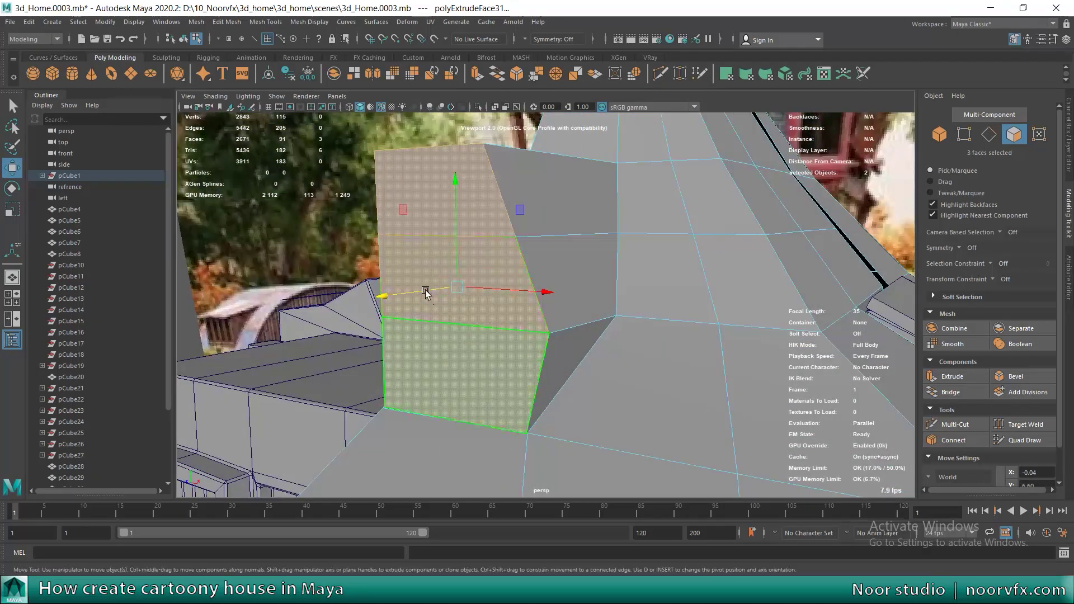
scroll(563, 303, "up", 5)
scroll(602, 300, "up", 4)
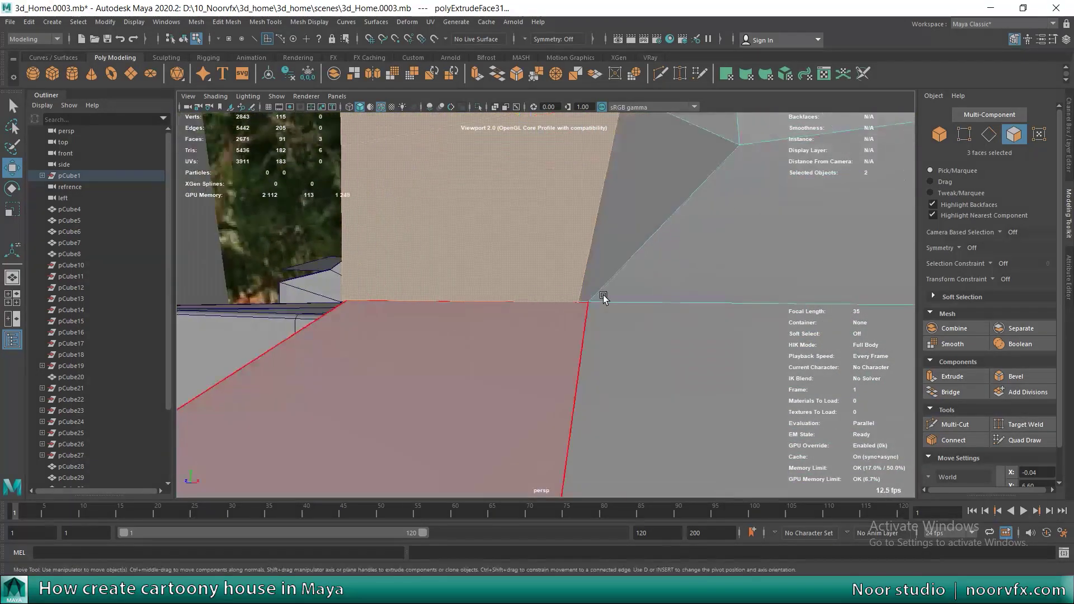
key("F9")
Step: Merge two neighbouring corner vertices of the new dormer block into one
left_click(576, 312)
left_click(586, 311, "shift")
left_click(226, 21)
left_click(301, 167)
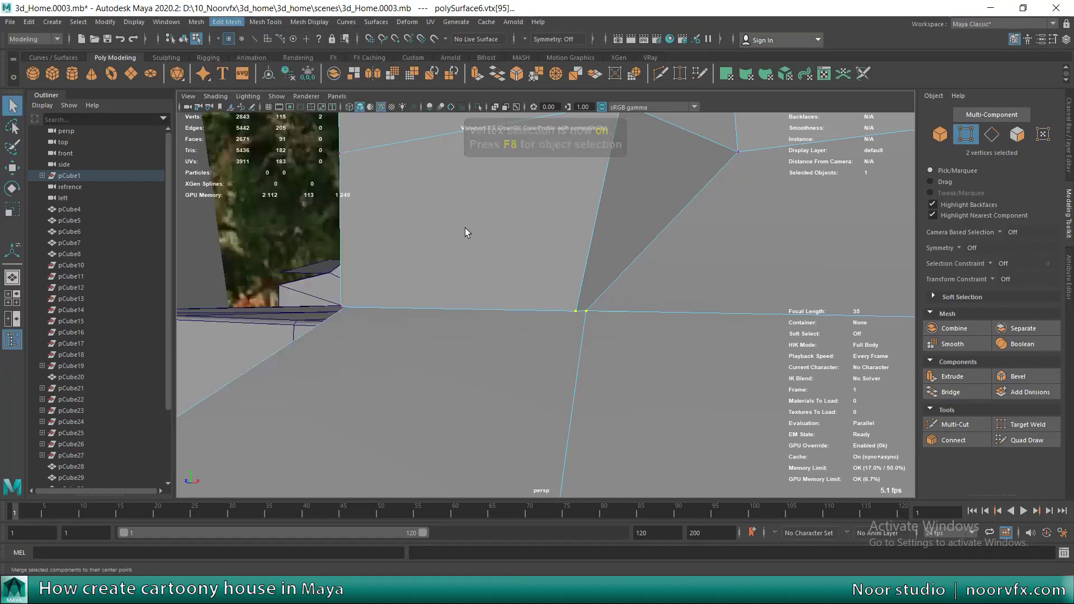
key("4")
key("5")
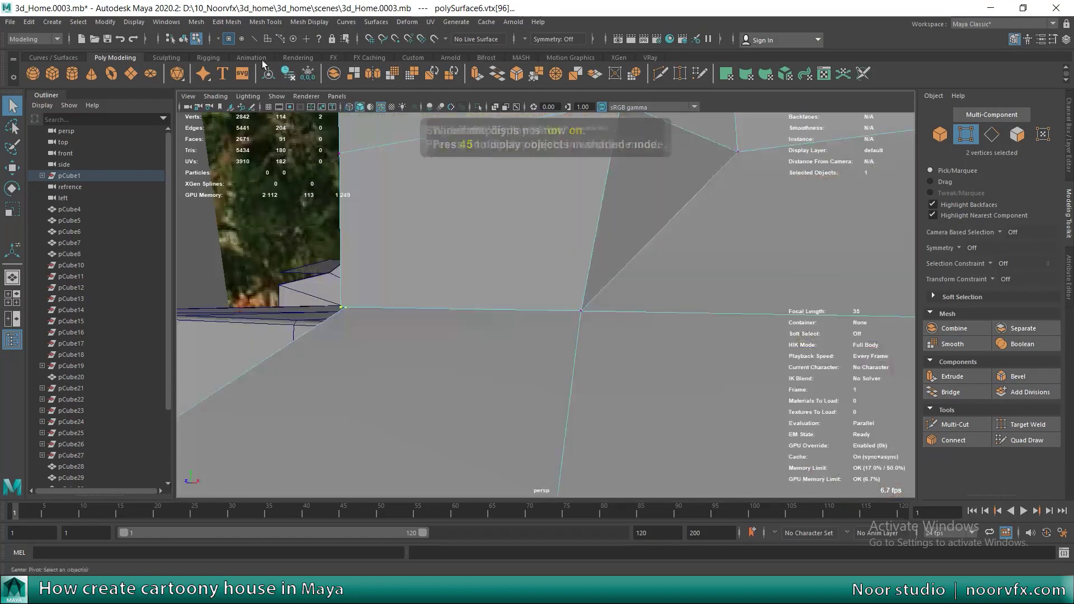
left_click(226, 21)
left_click(274, 201)
Step: Shift the vertices on the dormer's side to the left
scroll(419, 285, "down", 3)
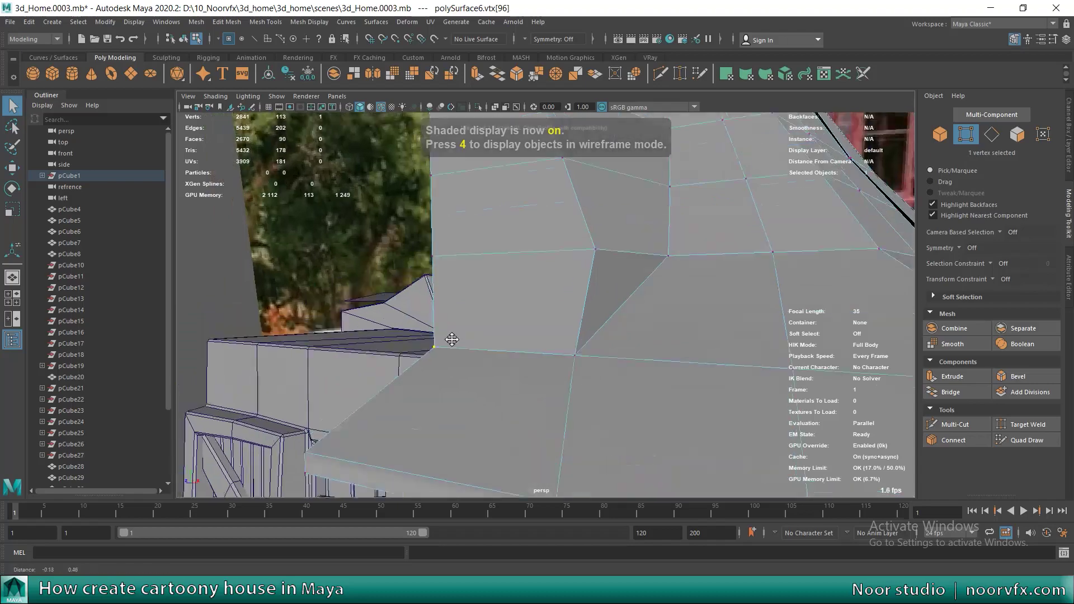
scroll(450, 333, "down", 3)
scroll(556, 355, "down", 3)
scroll(596, 356, "down", 2)
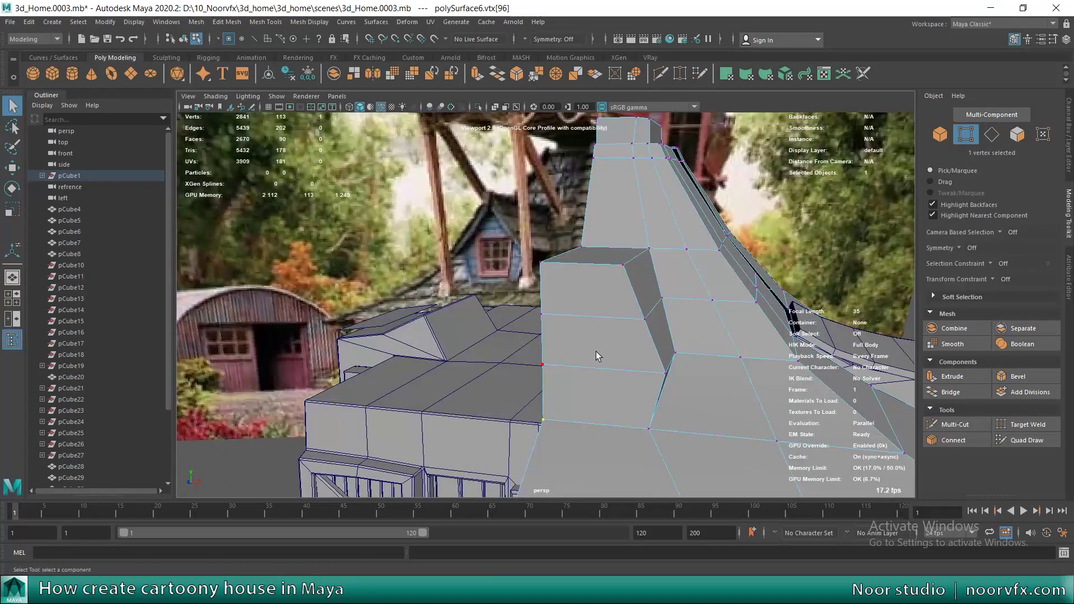
middle_click_drag(596, 351, 644, 306, "alt")
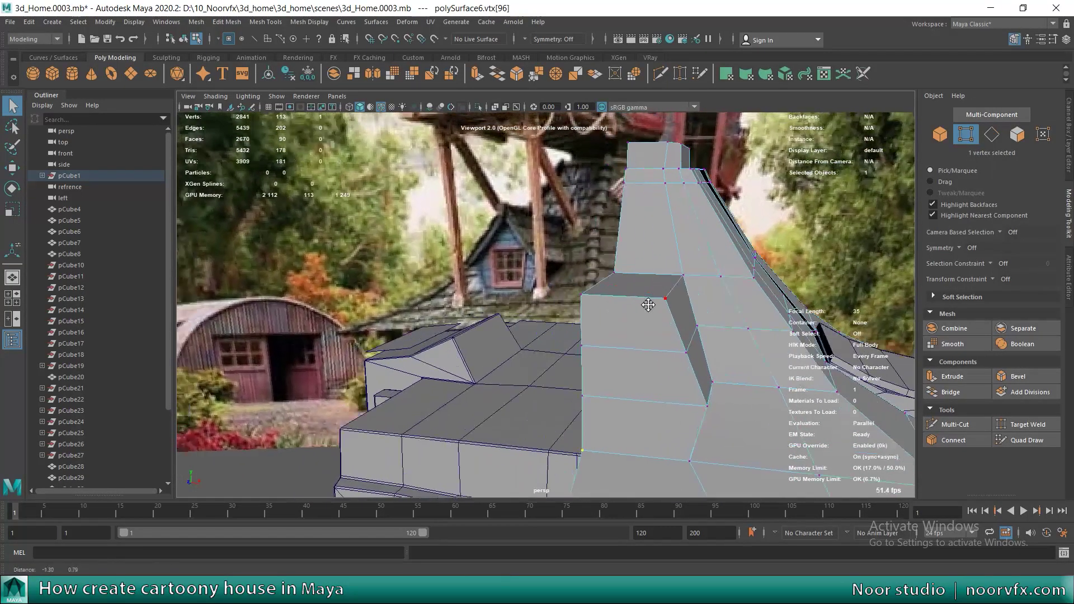
left_click(659, 300, "shift")
key("w")
left_click_drag(697, 290, 657, 291)
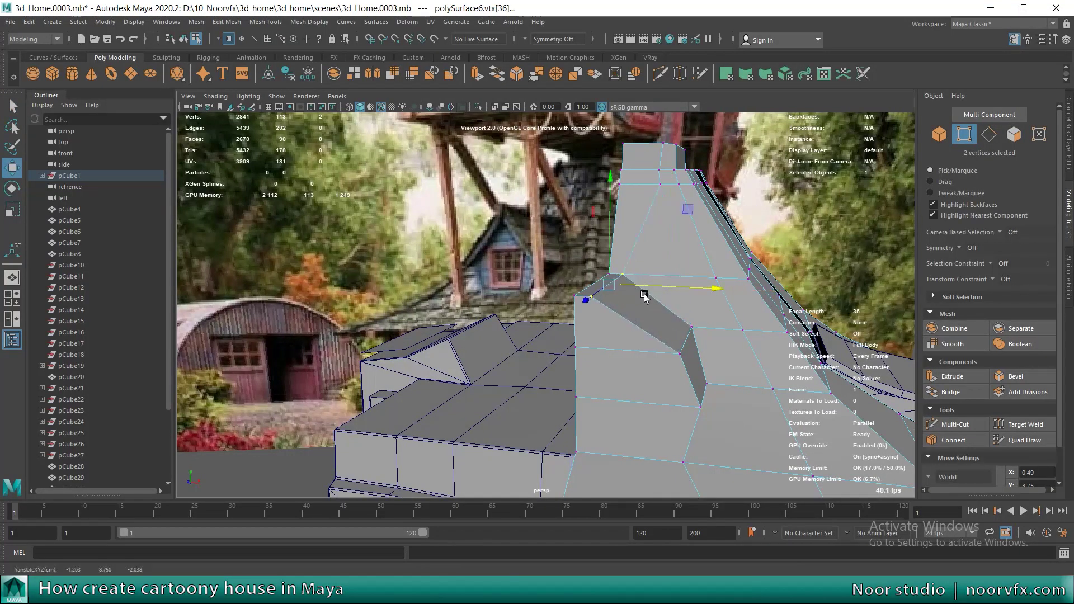
Step: Move a second pair of dormer vertices left to slant its side
key("q")
left_click(680, 353, "shift")
key("w")
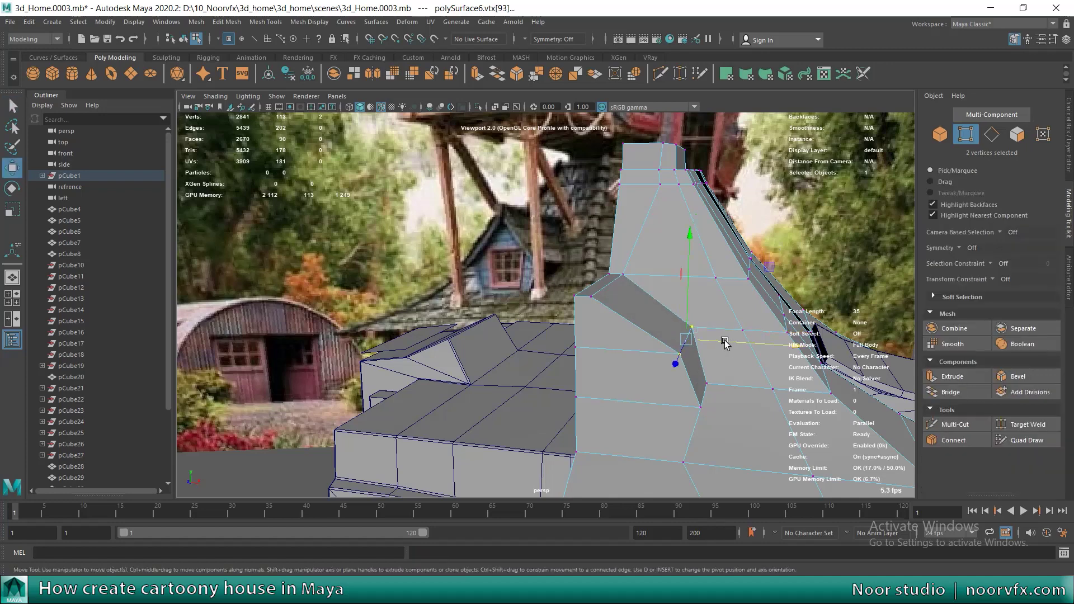
left_click_drag(729, 343, 699, 347)
right_click_drag(704, 378, 748, 384, "alt")
key("q")
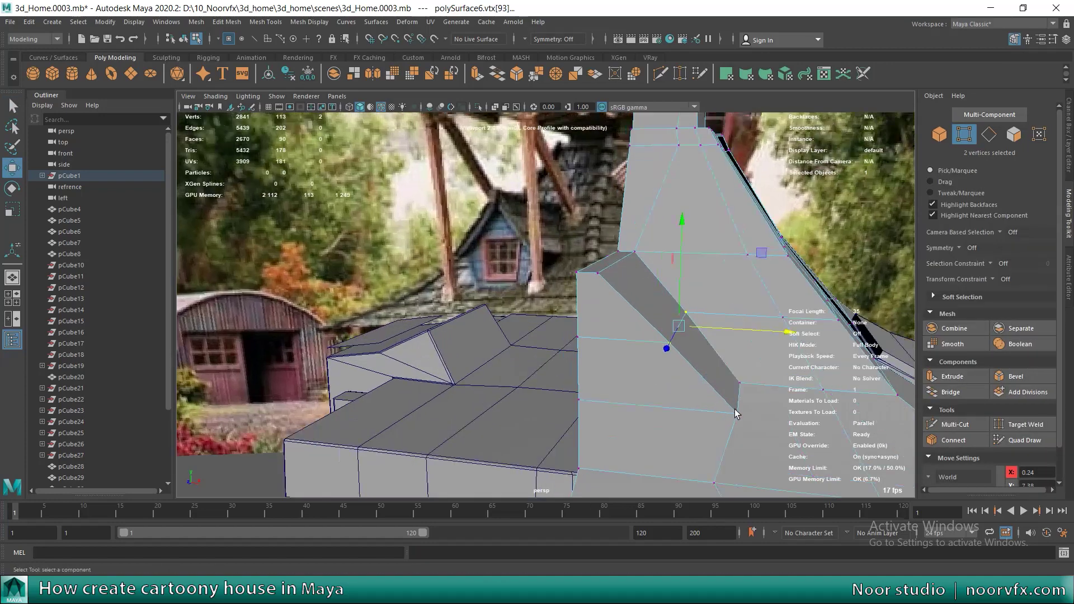
Step: Move the dormer's edge loop so it sits cleanly against the roof slope
left_click_drag(760, 403, 703, 405, "alt")
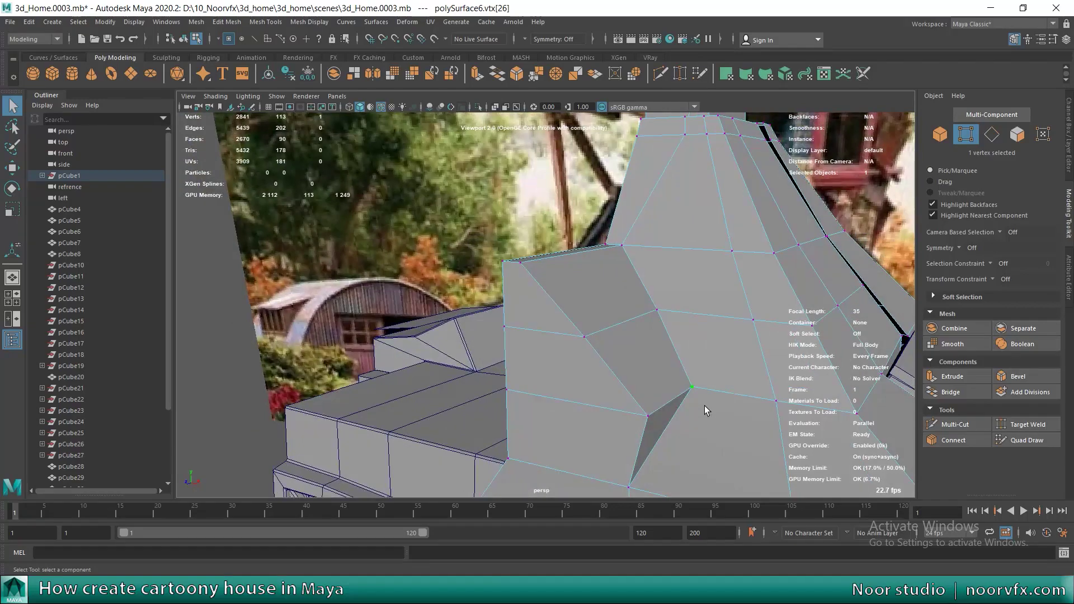
key("F10")
double_click(704, 392)
left_click_drag(678, 382, 811, 280, "alt")
key("w")
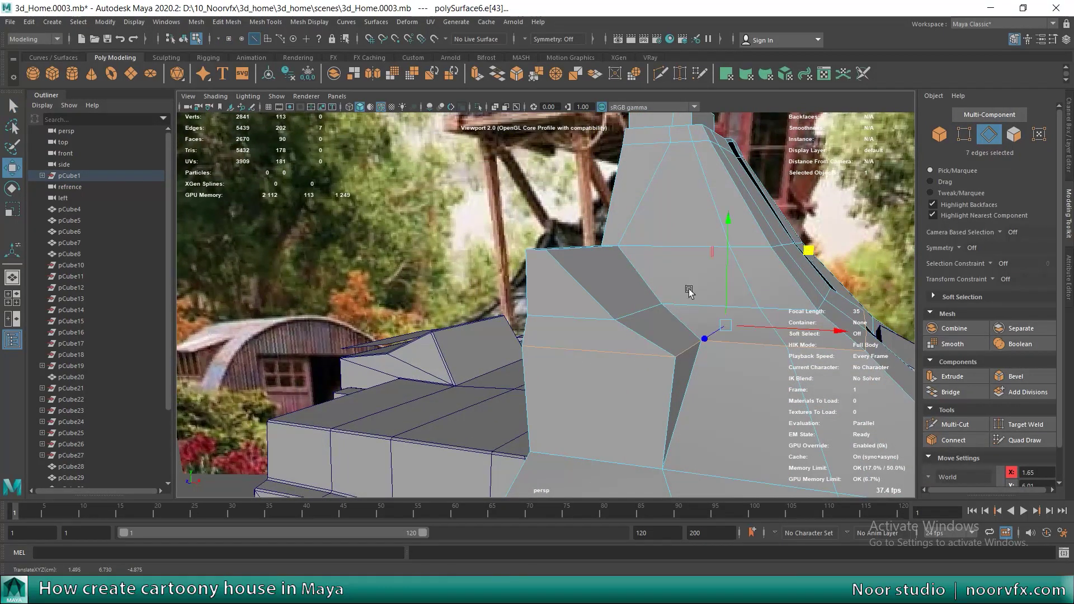
left_click_drag(689, 292, 645, 379, "alt")
left_click_drag(775, 385, 683, 386, "alt")
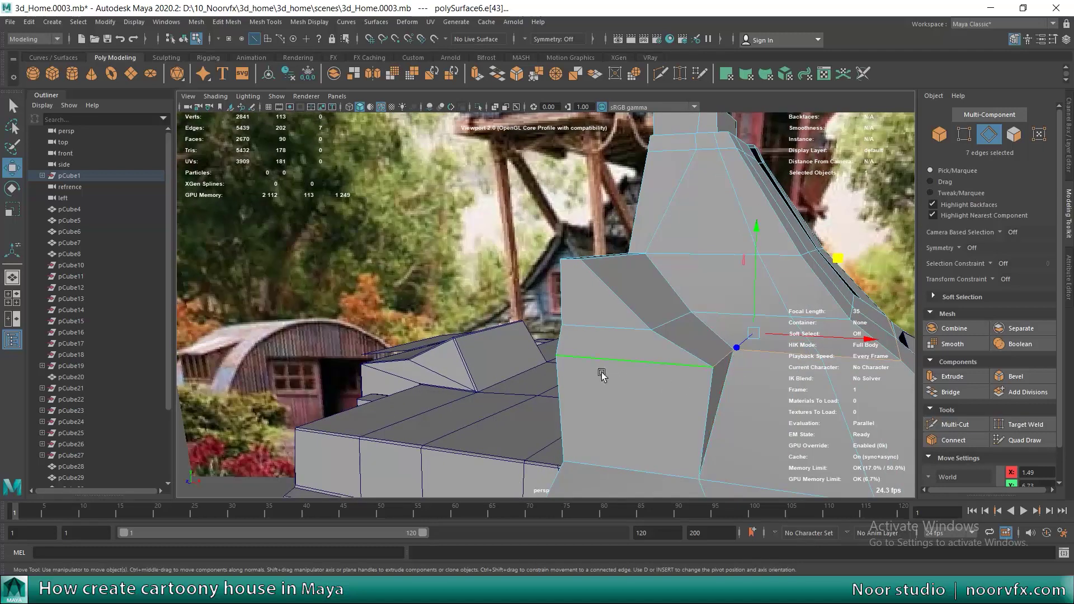
Step: Select the vertices across the lower roof
key("F9")
left_click_drag(556, 361, 569, 402, "alt")
mouse_move(455, 425)
left_mouse_down("alt")
mouse_move(590, 344)
mouse_move(589, 310)
left_mouse_up("alt")
Step: Scale and move the dormer's corner vertices into place
key("q")
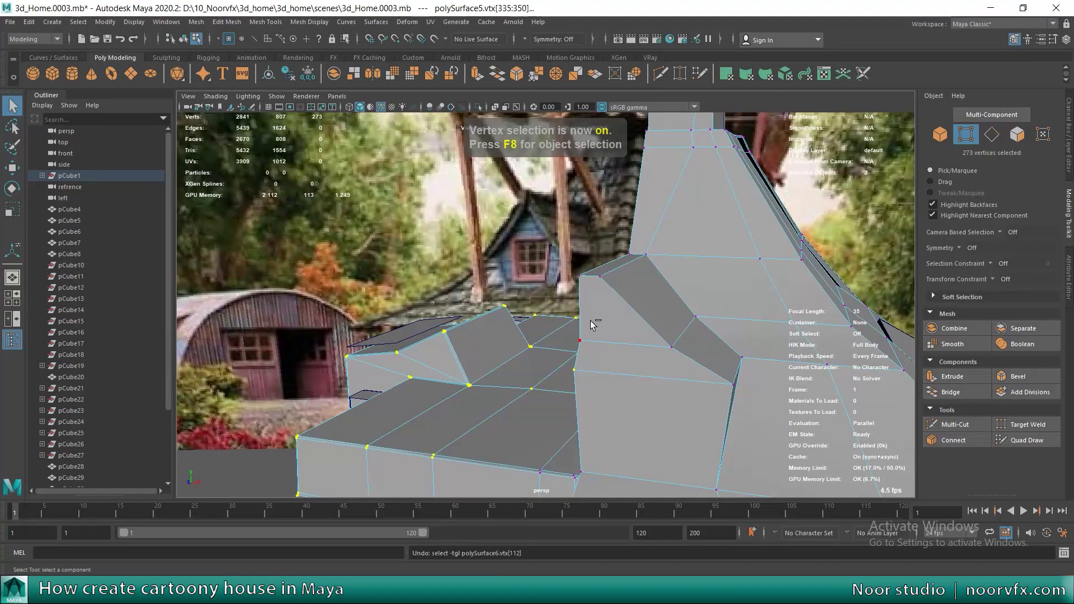
left_click(593, 325)
key("r")
mouse_move(644, 323)
left_mouse_down("alt")
mouse_move(683, 324)
mouse_move(511, 370)
mouse_move(588, 347)
mouse_move(672, 355)
mouse_move(717, 343)
mouse_move(679, 346)
left_mouse_up("alt")
key("w")
key("w")
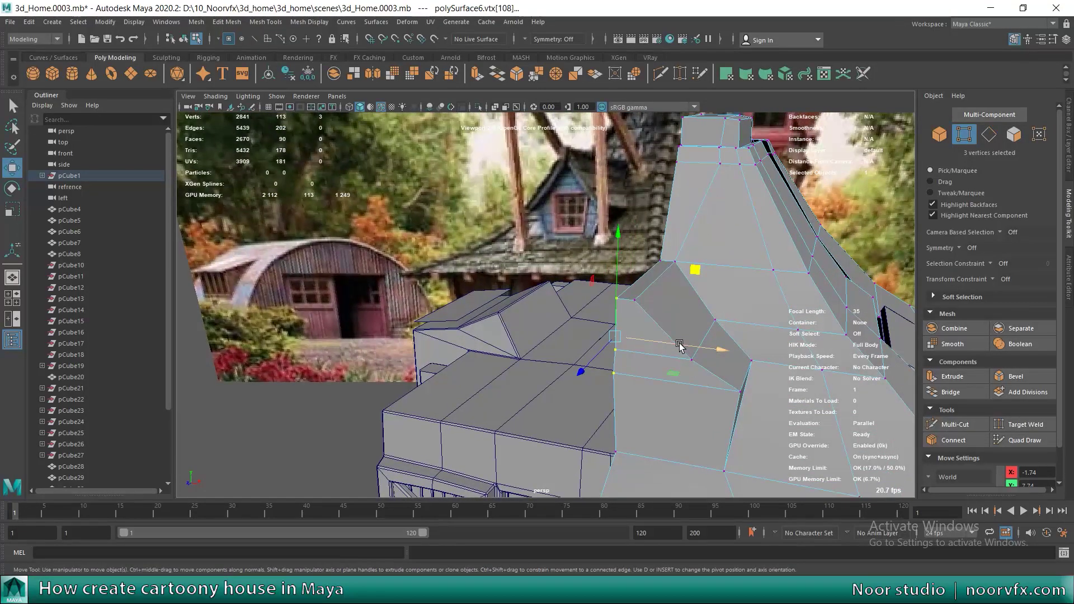
mouse_move(660, 346)
left_mouse_down("alt")
mouse_move(596, 285)
mouse_move(630, 319)
mouse_move(766, 386)
mouse_move(771, 288)
left_mouse_up("alt")
key("q")
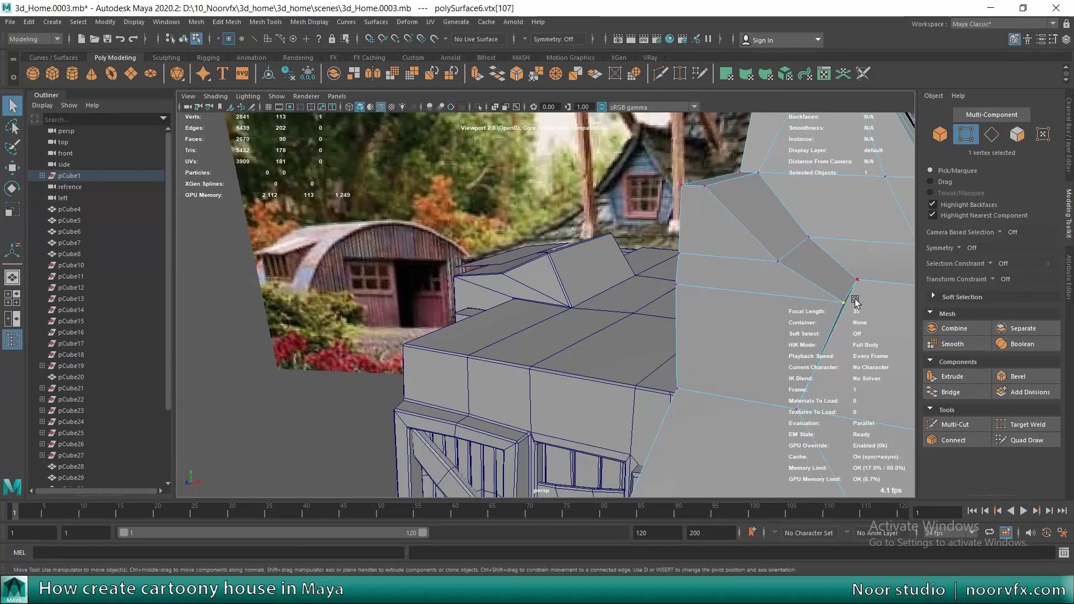
Step: Refine the corner vertices again and select two lower dormer wall faces
mouse_move(865, 301)
left_mouse_down("alt")
mouse_move(886, 312)
mouse_move(849, 330)
left_mouse_up("alt")
key("r")
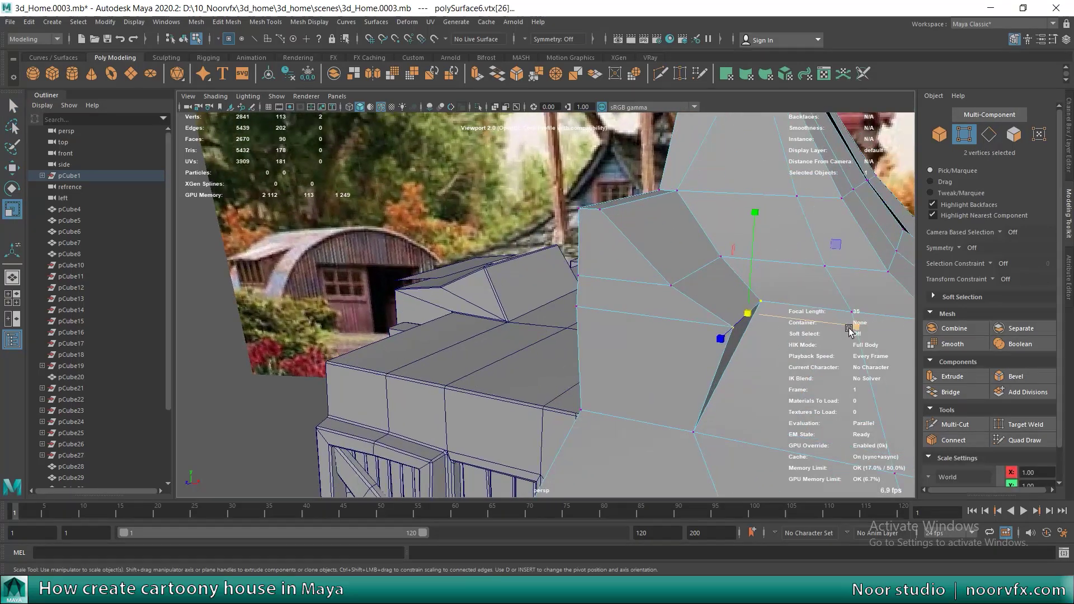
key("w")
mouse_move(777, 313)
left_mouse_down("alt")
mouse_move(703, 309)
mouse_move(726, 302)
left_mouse_up("alt")
right_click_drag(695, 290, 712, 353)
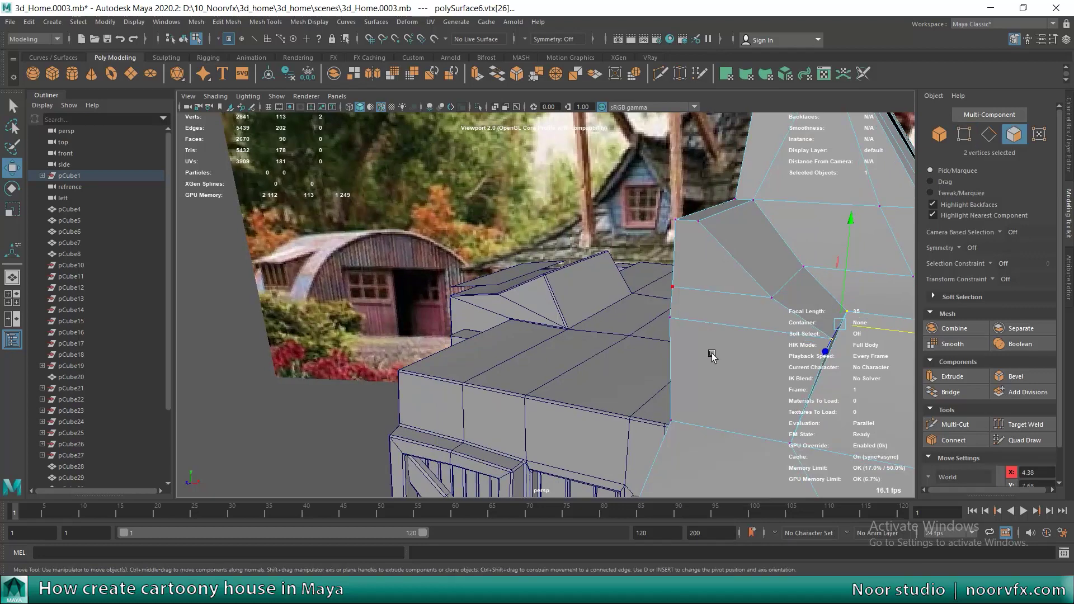
left_click(701, 310)
left_click_drag(744, 313, 772, 316, "alt")
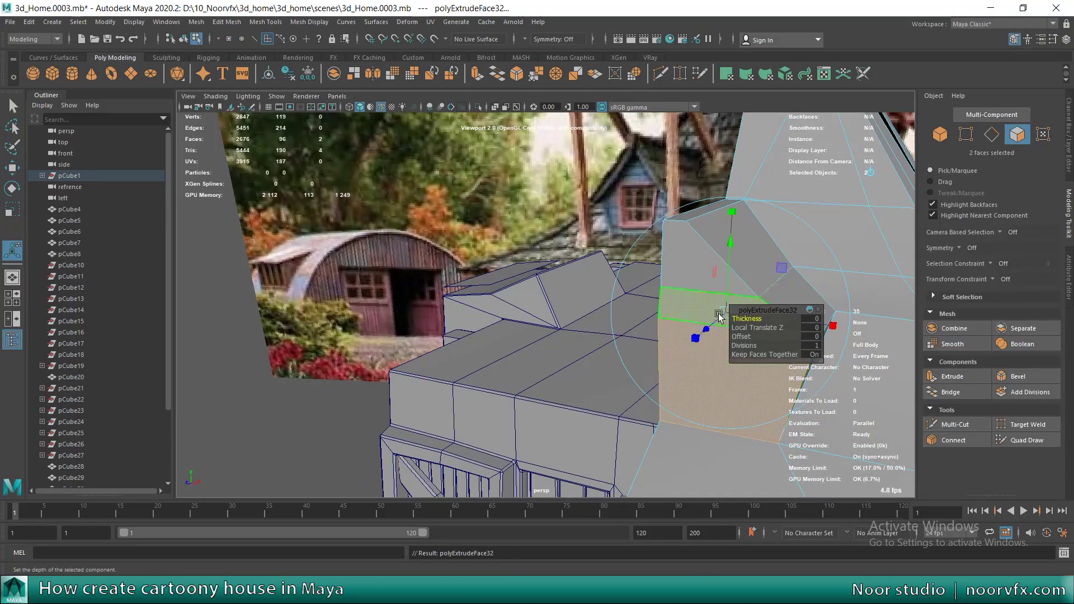
Step: Narrow the lower extruded face to about 0.563 in X
left_click(784, 276, "ctrl")
key("r")
mouse_move(823, 382)
left_mouse_down()
mouse_move(776, 382)
mouse_move(720, 331)
left_mouse_up()
key("F9")
mouse_move(757, 283)
left_mouse_down("alt")
mouse_move(801, 316)
mouse_move(718, 304)
left_mouse_up("alt")
left_click_drag(610, 316, 572, 293, "alt")
right_click_drag(574, 308, 585, 302)
Step: Inspect the dormer base in wireframe and select two edges on the dormer front
key("F9")
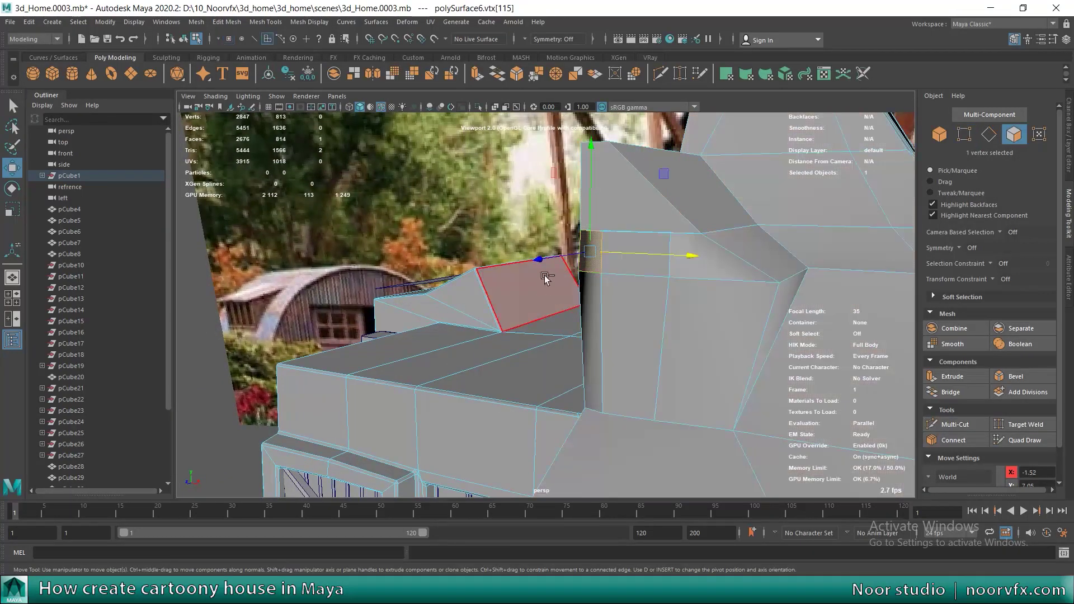
left_click_drag(488, 272, 530, 296, "alt")
key("F8")
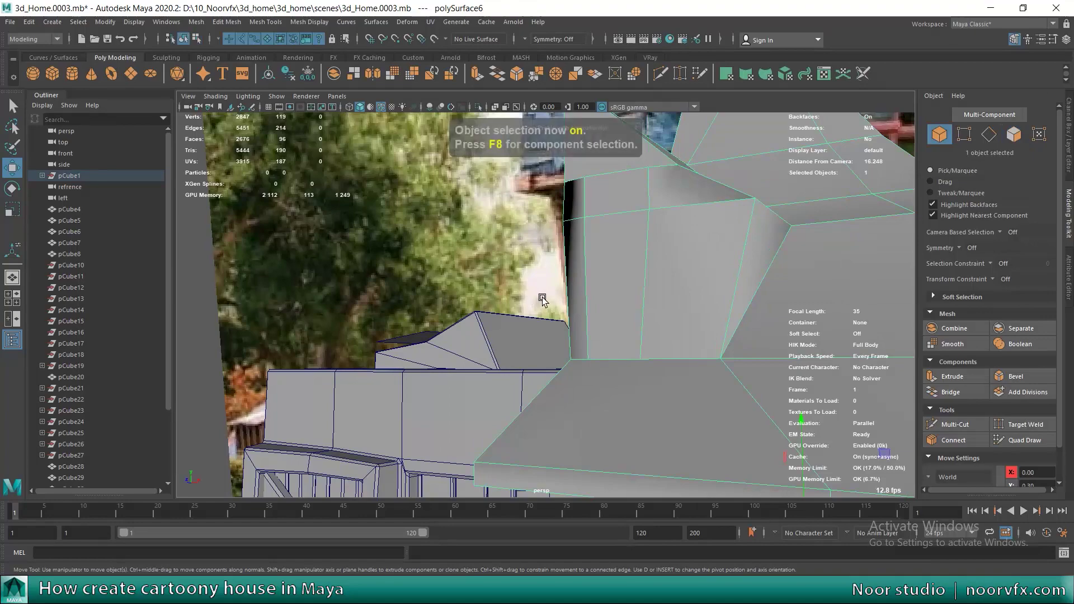
key("4")
mouse_move(553, 282)
right_mouse_down("alt")
mouse_move(695, 316)
mouse_move(732, 313)
right_mouse_up("alt")
key("5")
key("F10")
left_click(743, 306)
mouse_move(754, 350)
left_mouse_down("alt")
mouse_move(767, 420)
mouse_move(722, 391)
mouse_move(697, 319)
mouse_move(704, 284)
left_mouse_up("alt")
left_click(715, 384, "shift")
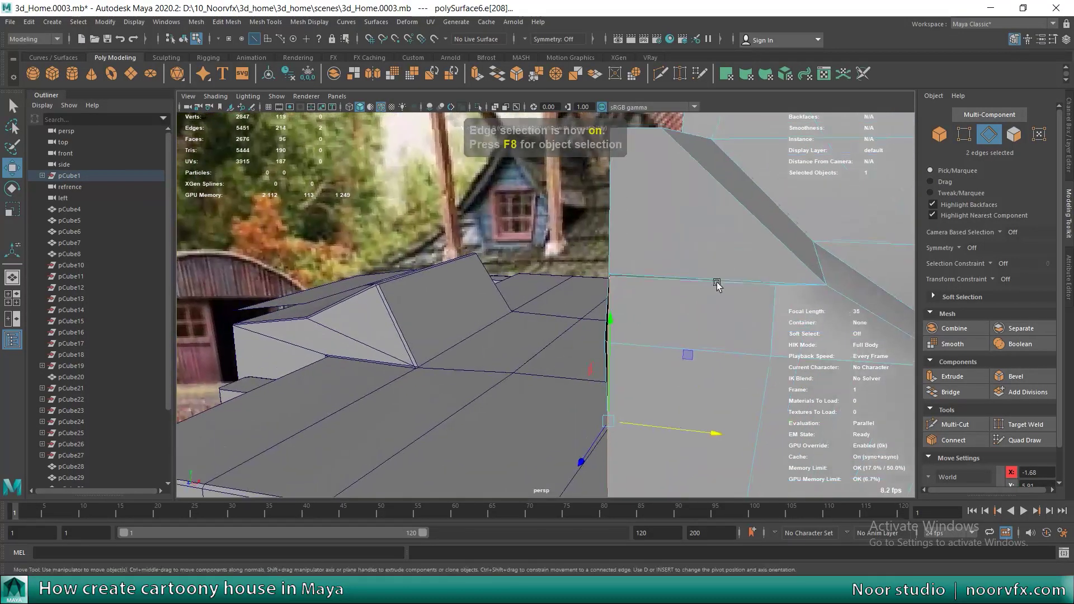
left_click_drag(715, 403, 740, 331, "alt")
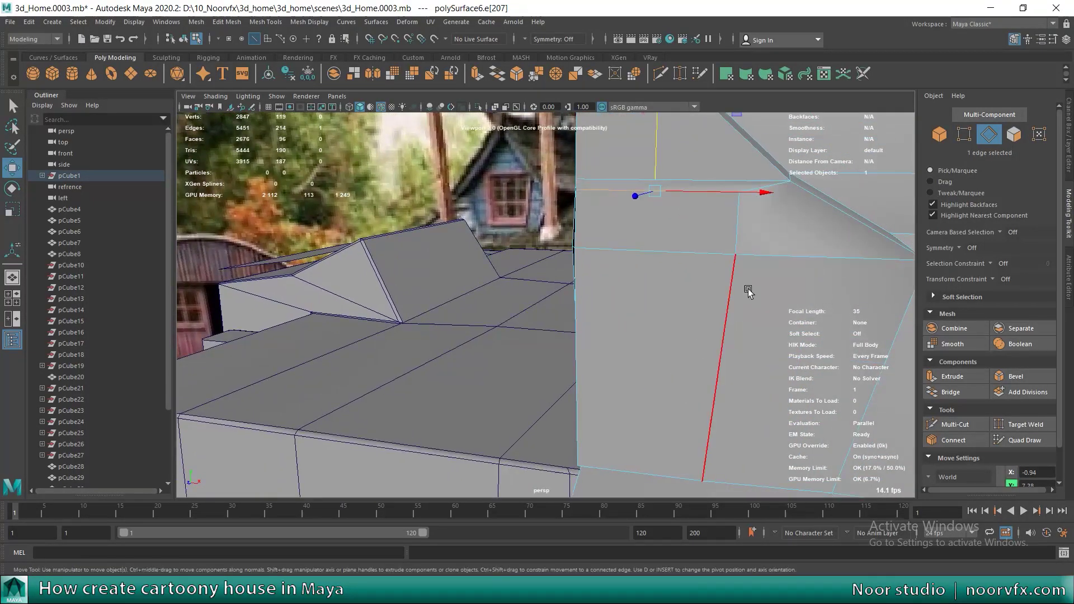
left_click_drag(741, 228, 781, 252, "alt")
Step: Tweak a vertical wall edge and a vertex, then extrude two front faces
left_click(837, 230)
mouse_move(837, 230)
left_mouse_down("alt")
mouse_move(727, 341)
mouse_move(688, 398)
left_mouse_up("alt")
left_click(763, 410)
mouse_move(764, 410)
left_mouse_down("alt")
mouse_move(748, 457)
mouse_move(626, 314)
mouse_move(577, 333)
mouse_move(588, 305)
left_mouse_up("alt")
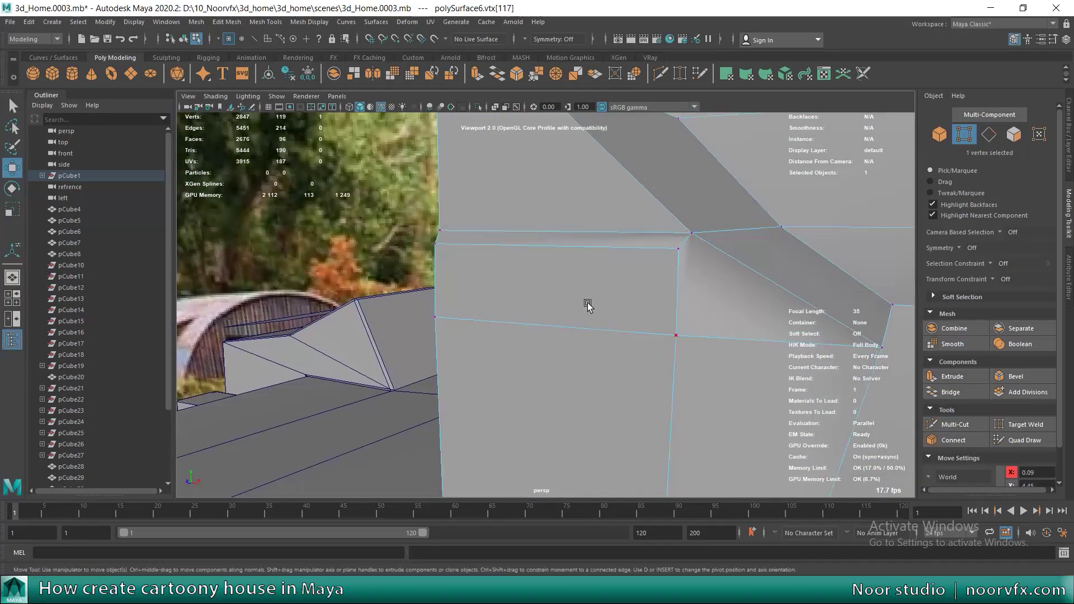
key("ctrl+F11")
mouse_move(582, 353)
left_mouse_down("alt")
mouse_move(549, 384)
mouse_move(556, 360)
mouse_move(471, 335)
mouse_move(503, 313)
left_mouse_up("alt")
left_click(952, 376)
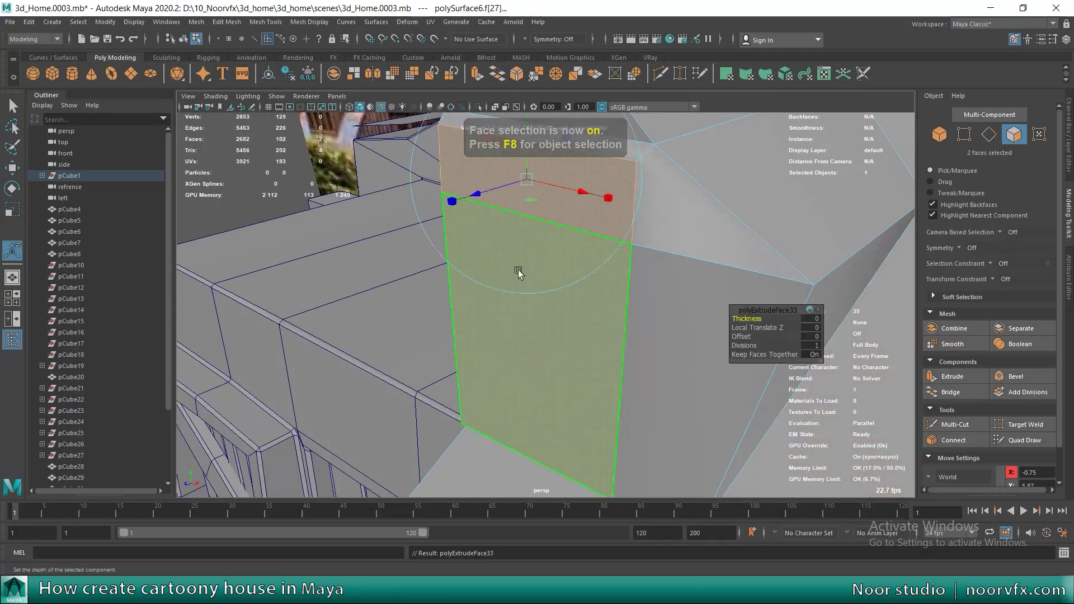
Step: Push the extruded faces inward to form a recess in the dormer front
mouse_move(485, 195)
left_mouse_down()
mouse_move(544, 184)
mouse_move(575, 355)
mouse_move(599, 394)
left_mouse_up()
key("q")
key("F11")
key("F10")
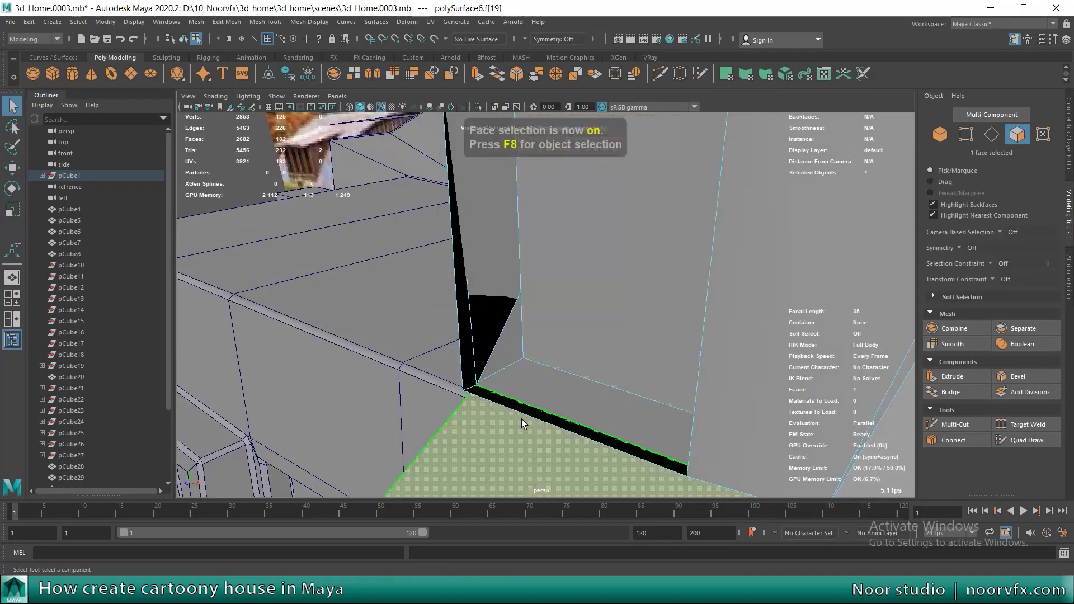
left_click(551, 435)
key("w")
Step: Select the recess edges and box-select faces along the recess side
mouse_move(551, 436)
left_mouse_down("alt")
mouse_move(480, 384)
mouse_move(619, 372)
mouse_move(647, 355)
left_mouse_up("alt")
mouse_move(654, 273)
left_mouse_down("alt")
mouse_move(621, 259)
mouse_move(587, 323)
left_mouse_up("alt")
mouse_move(654, 252)
left_mouse_down("alt")
mouse_move(472, 305)
mouse_move(431, 350)
mouse_move(463, 382)
mouse_move(502, 295)
left_mouse_up("alt")
left_click(463, 382, "shift")
right_click_drag(500, 310, 499, 327)
left_click_drag(406, 256, 460, 440)
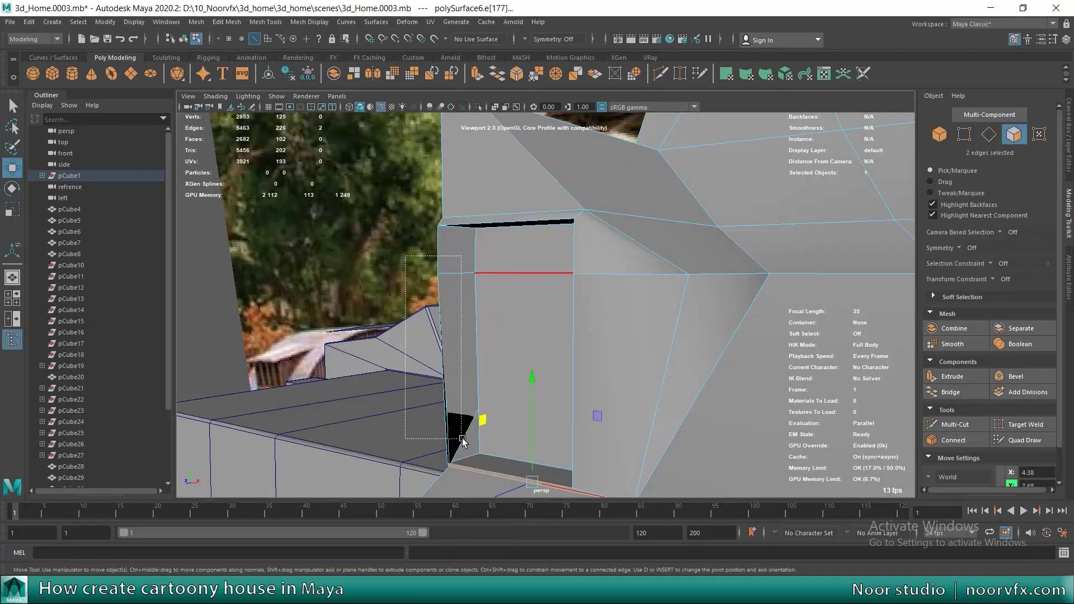
mouse_move(443, 386)
left_mouse_down("alt")
mouse_move(465, 353)
mouse_move(491, 364)
left_mouse_up("alt")
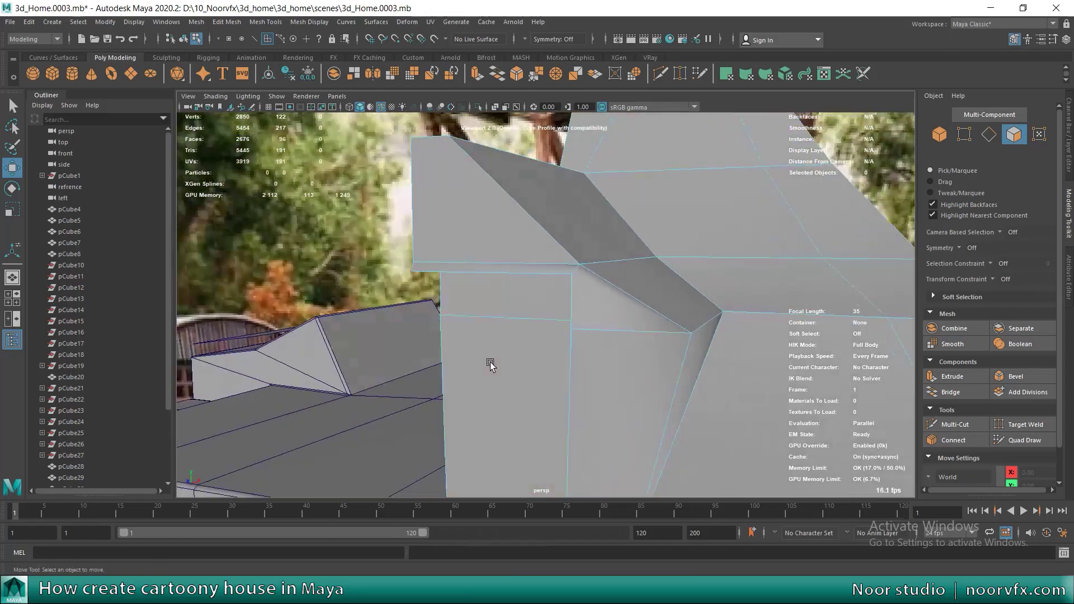
Step: Select a vertex and a face at the dormer base and check the whole roof
key("F9")
left_click(410, 277)
mouse_move(410, 278)
left_mouse_down("alt")
mouse_move(427, 343)
mouse_move(320, 338)
mouse_move(352, 335)
mouse_move(492, 372)
mouse_move(537, 364)
mouse_move(464, 335)
left_mouse_up("alt")
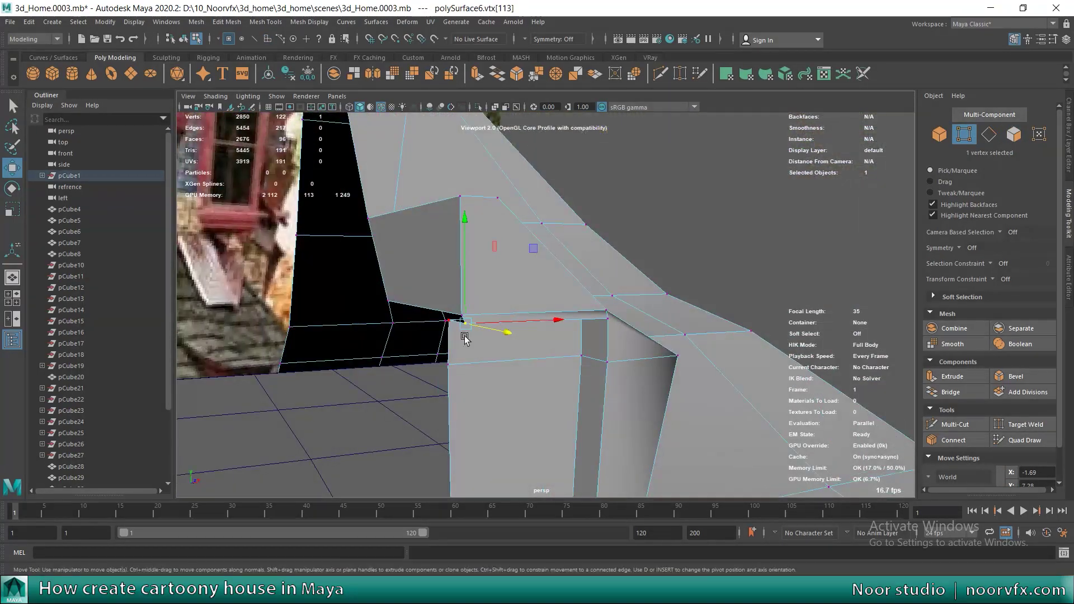
key("F11")
left_click(407, 274)
right_click_drag(407, 296, 478, 328, "alt")
mouse_move(477, 328)
left_mouse_down("alt")
mouse_move(503, 336)
mouse_move(533, 311)
mouse_move(511, 340)
mouse_move(504, 324)
mouse_move(521, 319)
mouse_move(567, 327)
mouse_move(597, 375)
left_mouse_up("alt")
Step: In the front view, slide the roof's bottom overhang face f[11] along X
key("space")
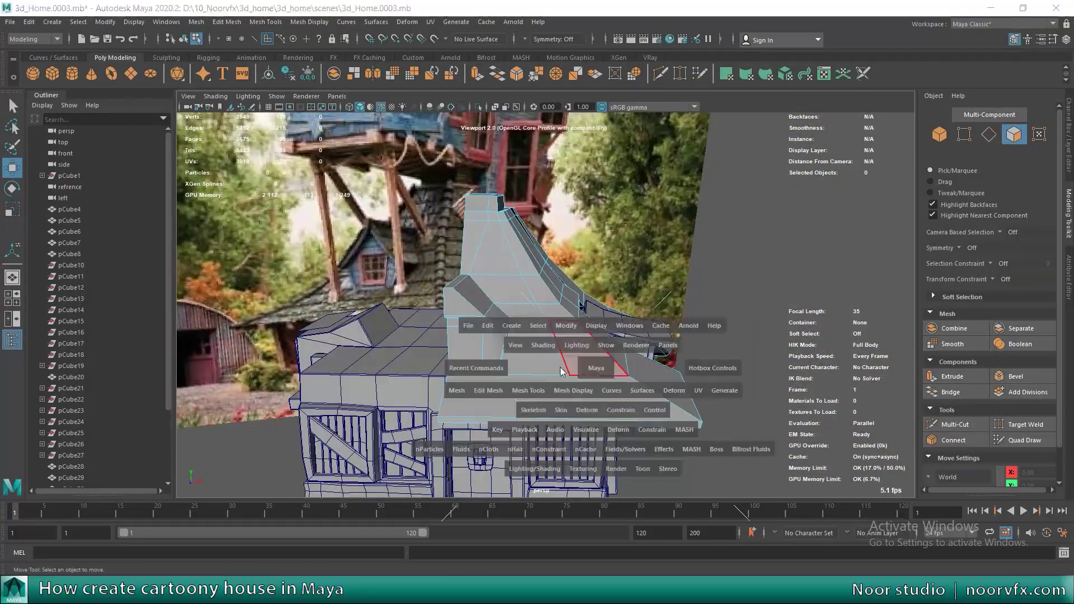
key("space")
right_click_drag(537, 319, 477, 340)
left_click(476, 340)
left_click_drag(526, 341, 552, 341, "shift")
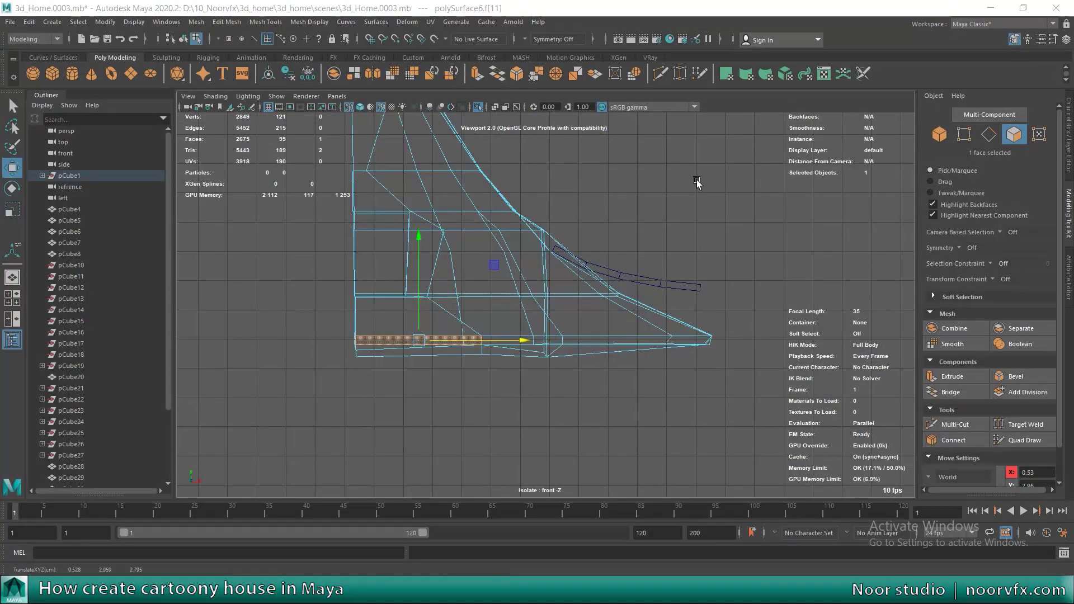
key("space")
key("space")
mouse_move(673, 273)
left_mouse_down("alt")
mouse_move(642, 327)
mouse_move(583, 333)
mouse_move(573, 313)
mouse_move(689, 240)
left_mouse_up("alt")
key("F8")
Step: Isolate the roof mesh in shaded display
key("5")
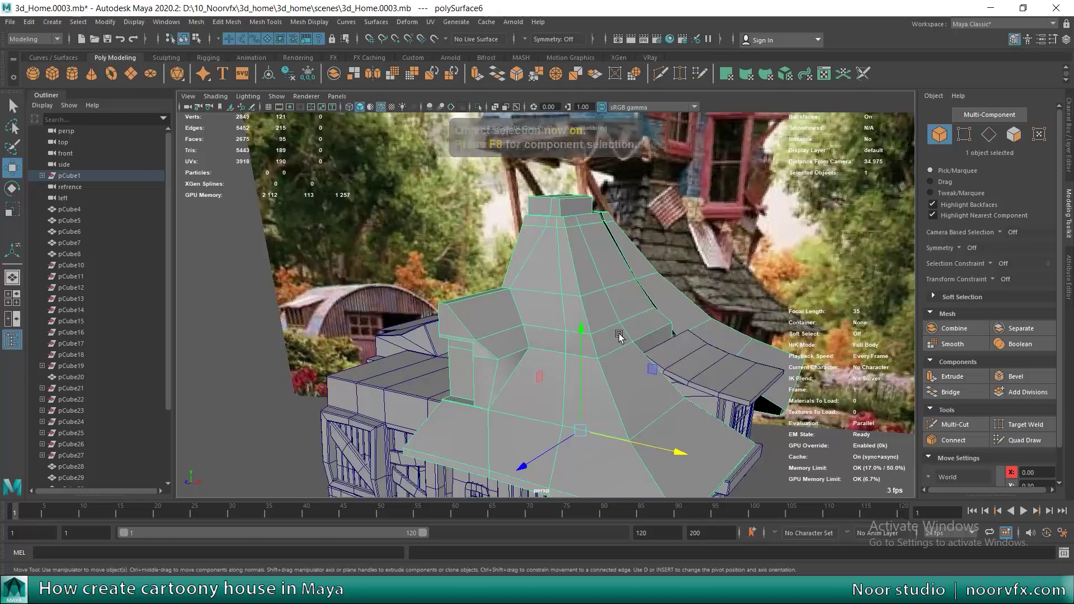
left_click_drag(620, 336, 590, 337, "alt")
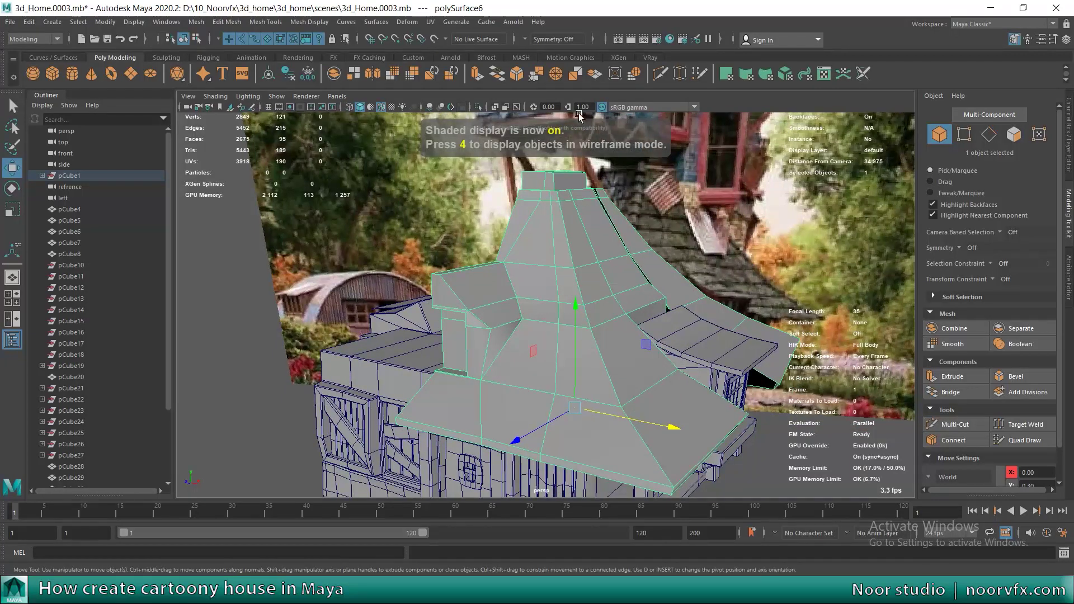
left_click(478, 107)
mouse_move(578, 283)
left_mouse_down("alt")
mouse_move(520, 299)
mouse_move(573, 240)
mouse_move(575, 311)
mouse_move(615, 375)
mouse_move(557, 379)
mouse_move(588, 412)
left_mouse_up("alt")
key("q")
Step: Select the roof's bottom edges and the face beneath them
key("F10")
scroll(587, 412, "up", 3)
left_click(589, 429)
key("w")
mouse_move(643, 465)
left_mouse_down("alt")
mouse_move(588, 432)
mouse_move(554, 480)
left_mouse_up("alt")
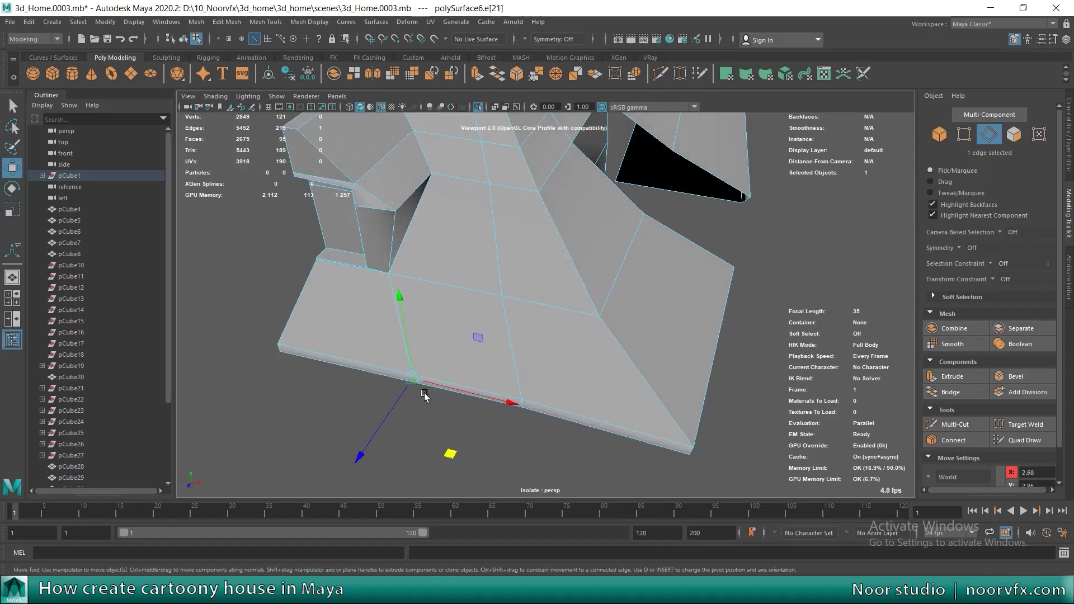
left_click_drag(579, 394, 615, 426, "alt")
left_click(596, 464)
left_click_drag(432, 373, 653, 323, "alt")
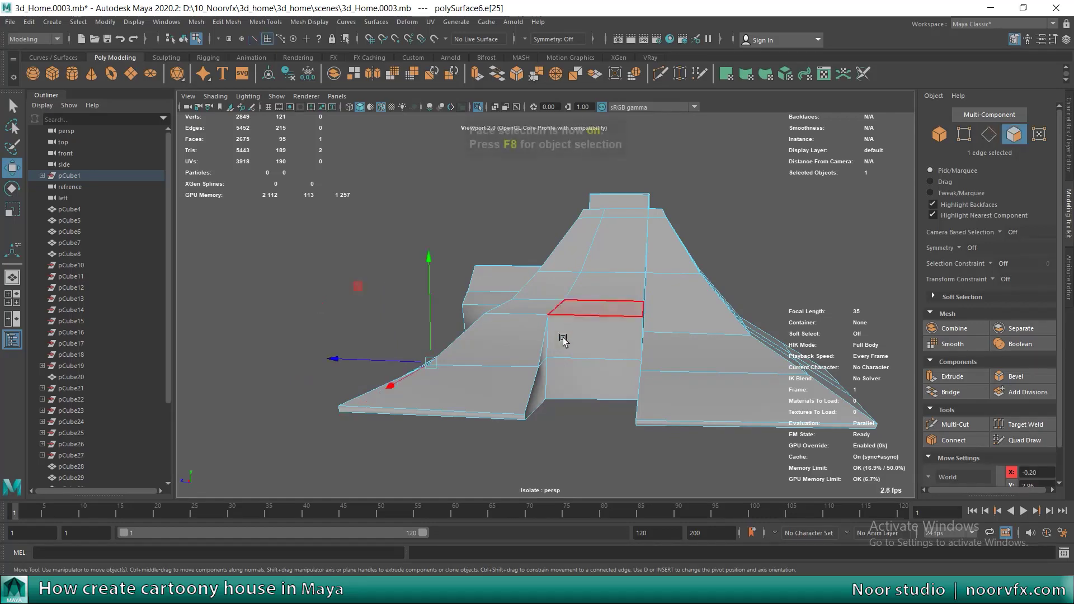
left_click(563, 341)
Step: Check the roof's attribute details and select the roof mesh in wireframe
key("ctrl+a")
key("space")
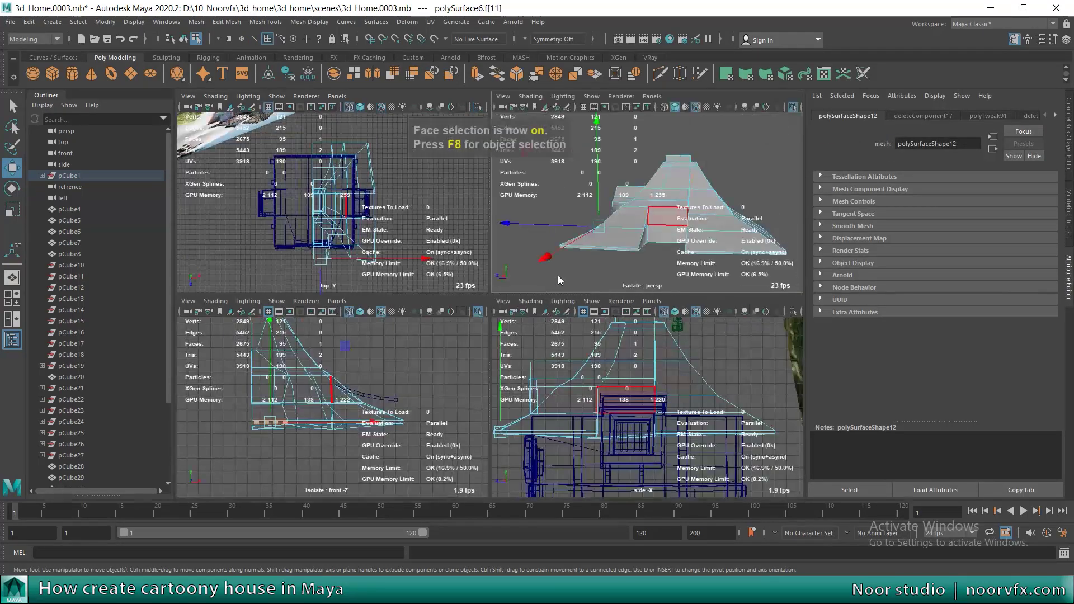
key("space")
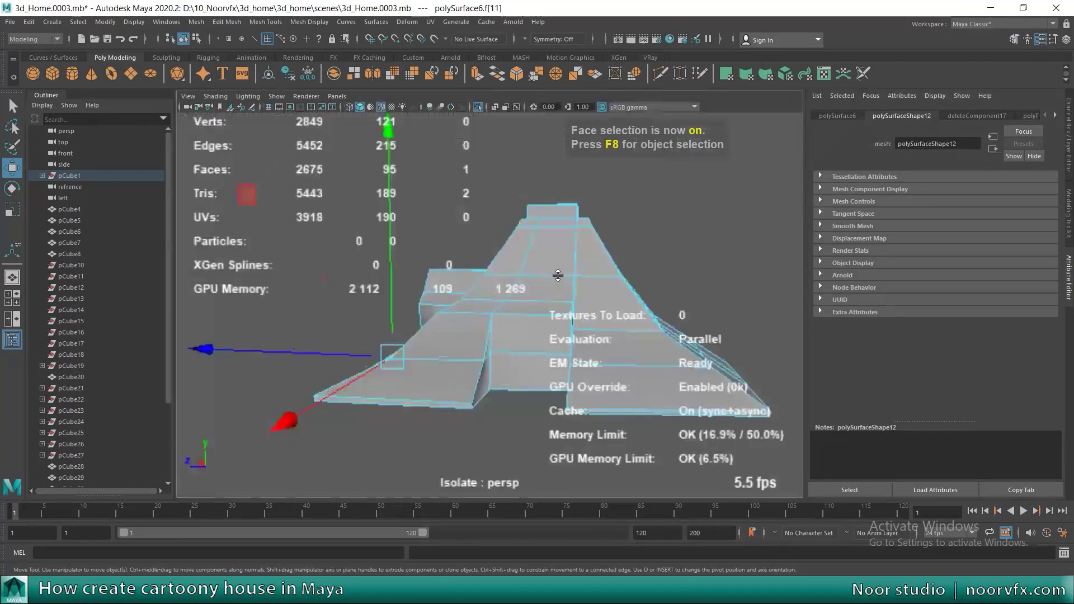
left_click(577, 258)
key("ctrl+a")
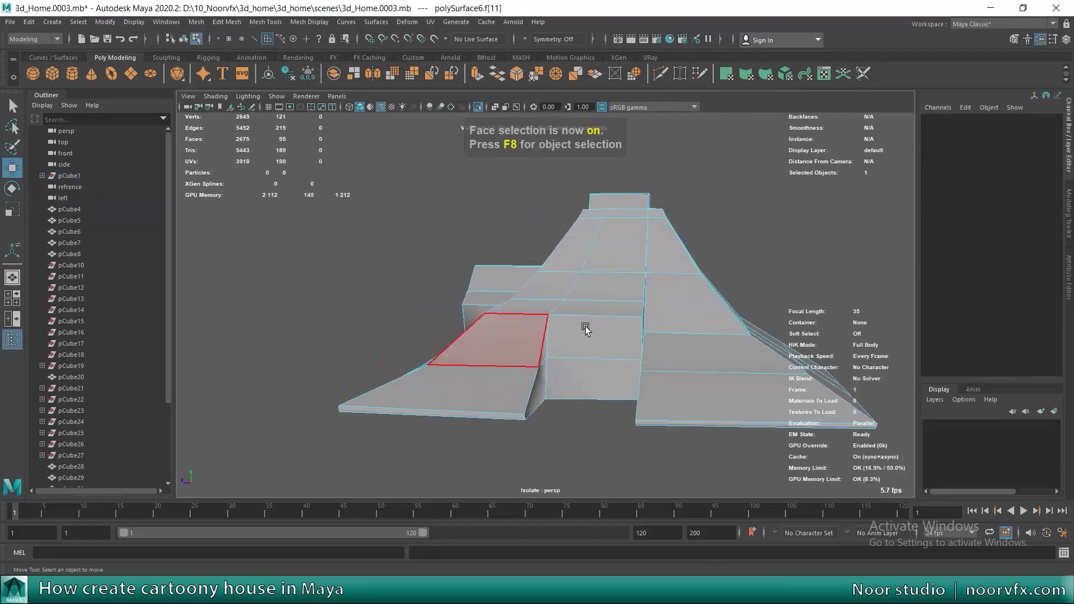
key("4")
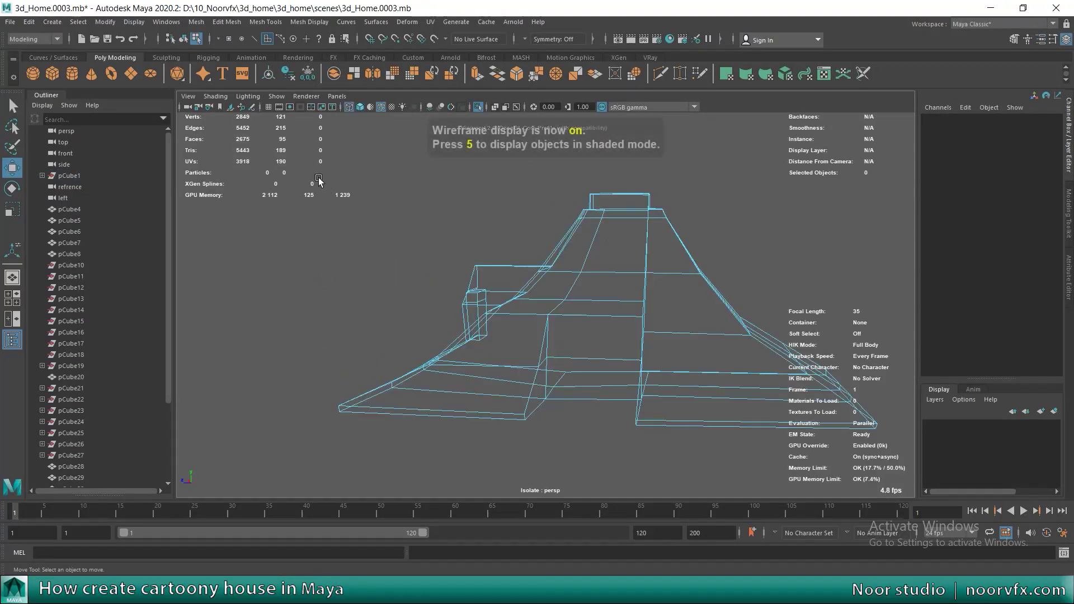
left_click(649, 367)
key("5")
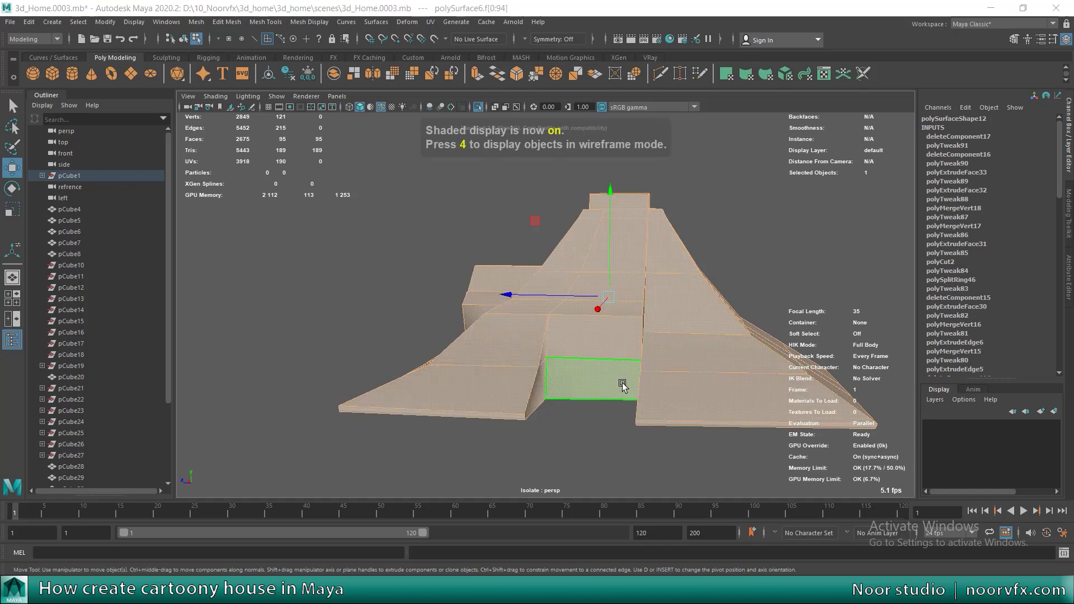
Step: Switch to the four-view layout and start Multi-Cut in the side view
key("space")
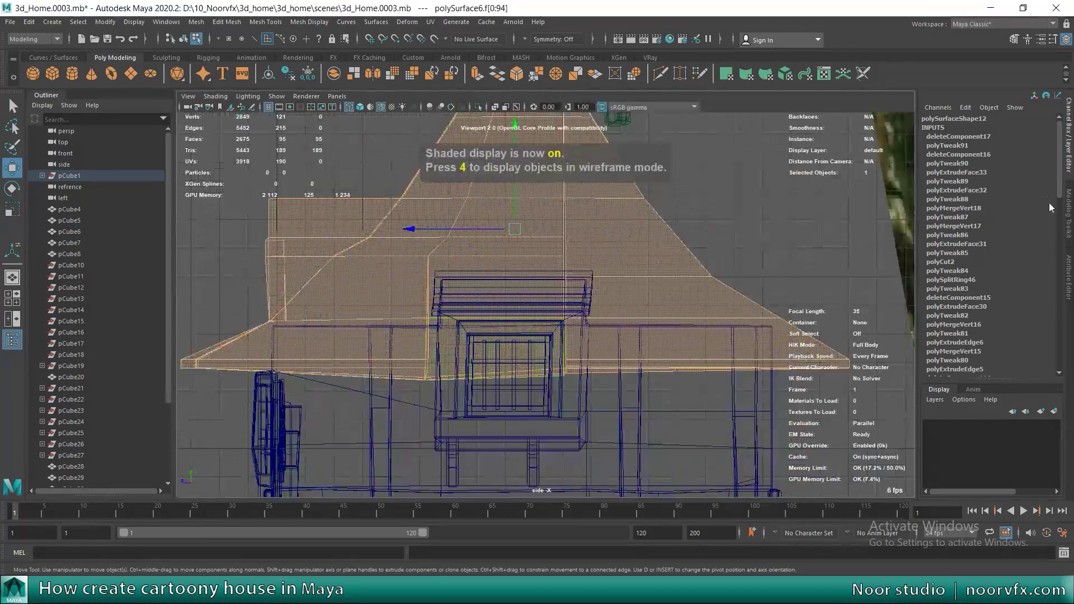
right_click_drag(425, 313, 408, 335, "shift")
scroll(409, 339, "down", 2)
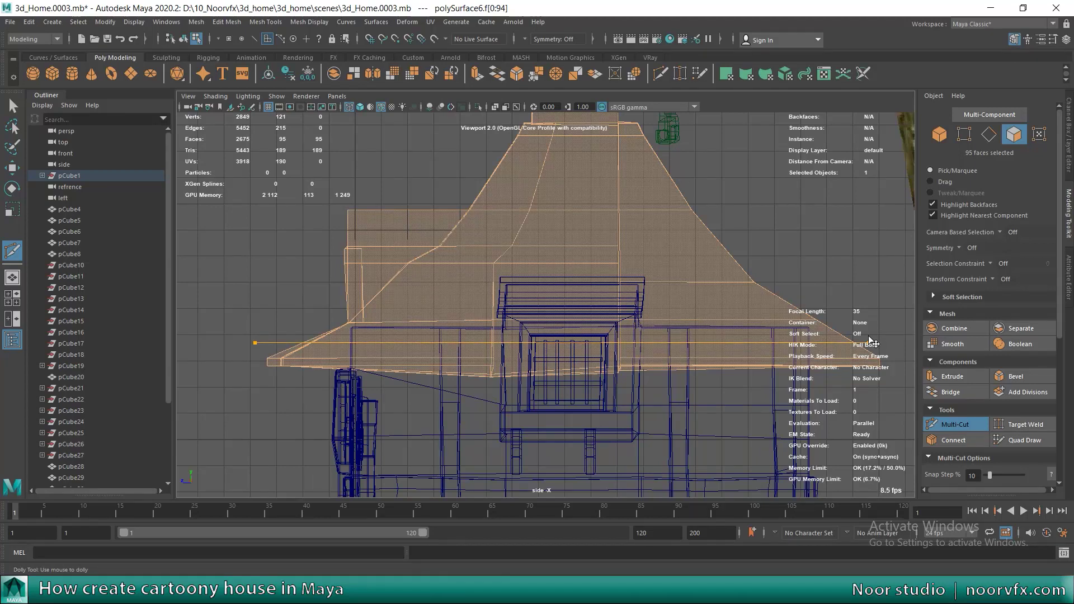
Step: Slice a horizontal loop and a centre vertical cut through the roof with Multi-Cut
middle_click_drag(549, 286, 548, 319, "alt")
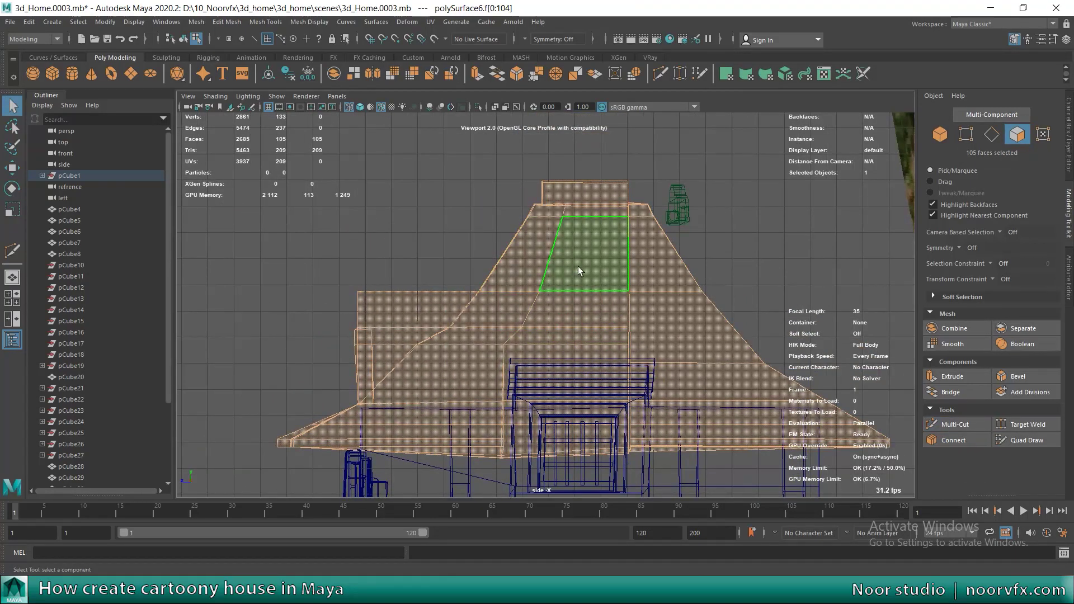
left_click(946, 426)
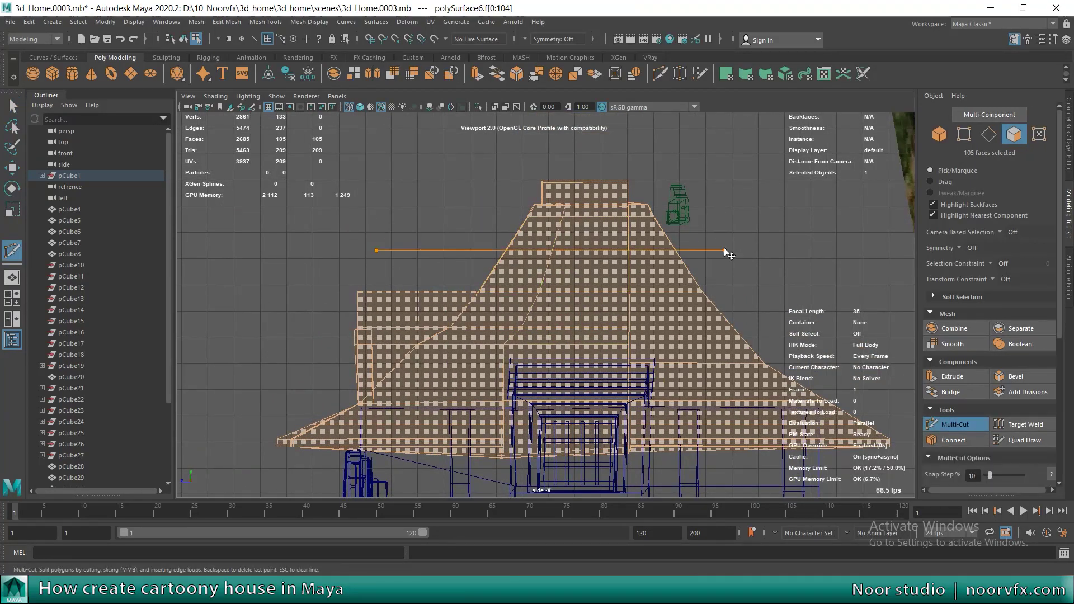
left_click_drag(725, 250, 724, 251)
scroll(556, 241, "down", 2)
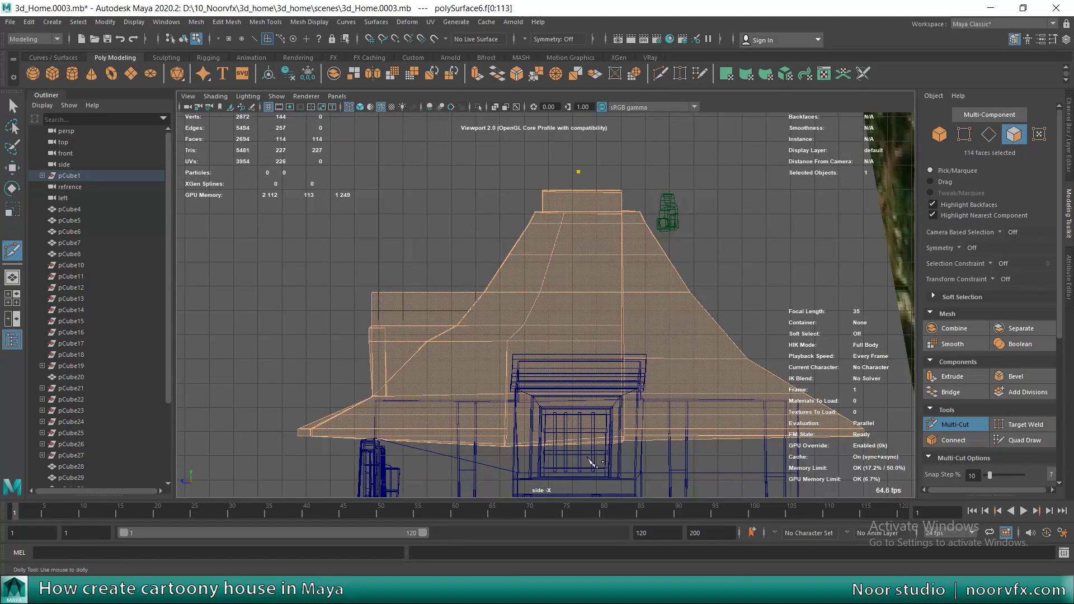
left_click(580, 478, "ctrl")
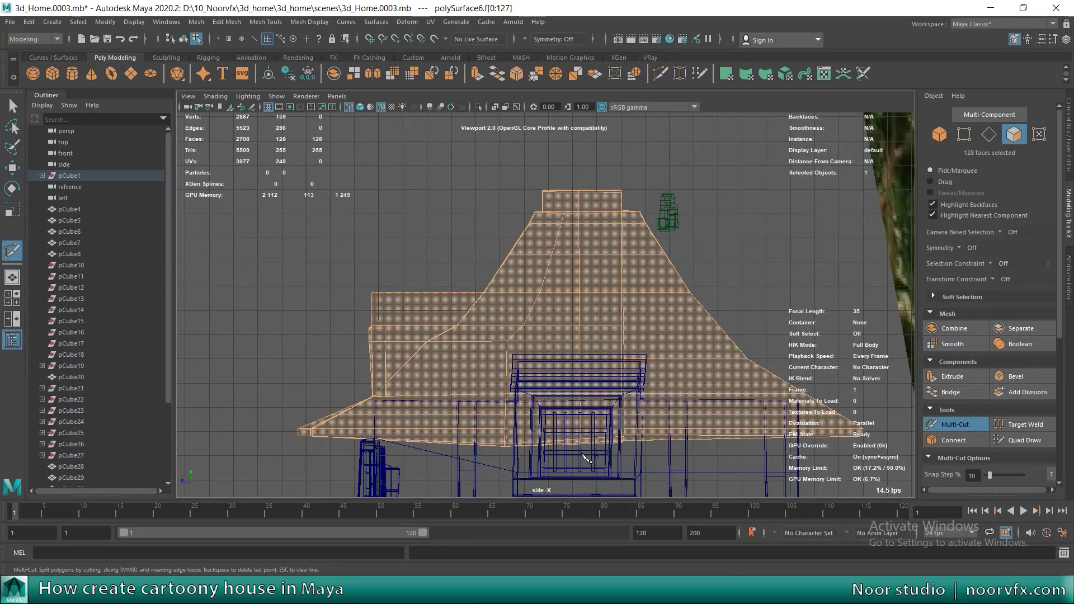
key("F8")
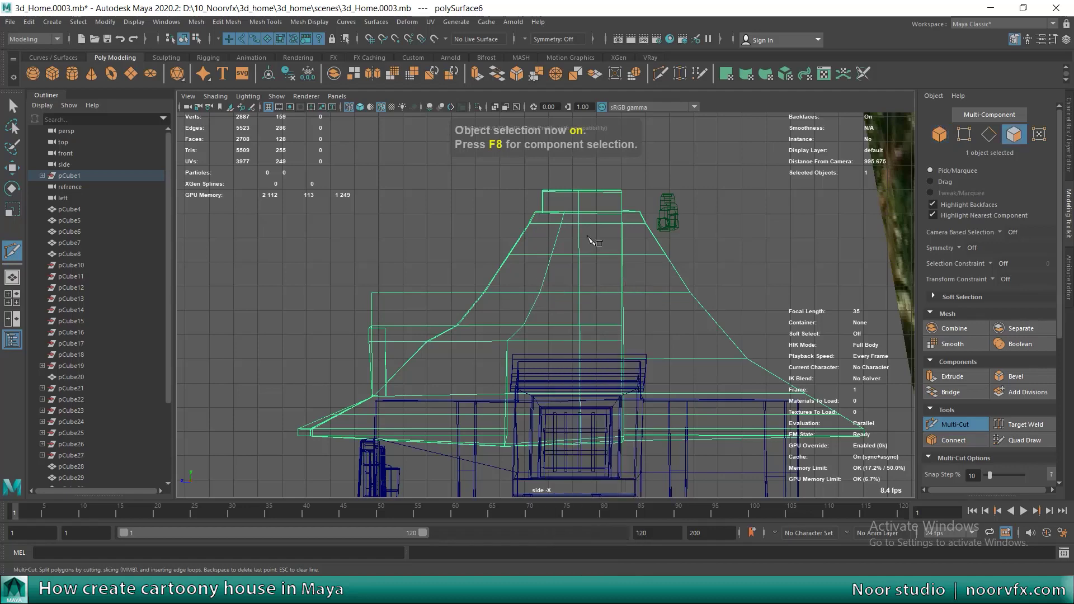
Step: Delete the roof's right-half faces and view the remaining left half in perspective
left_click_drag(879, 500, 879, 498)
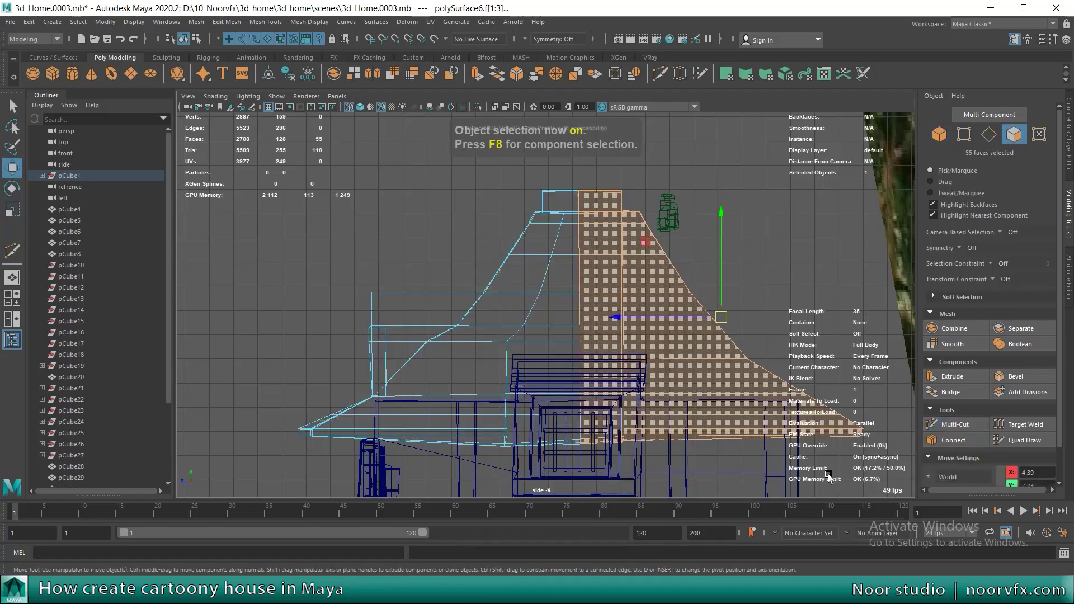
key("Delete")
key("space")
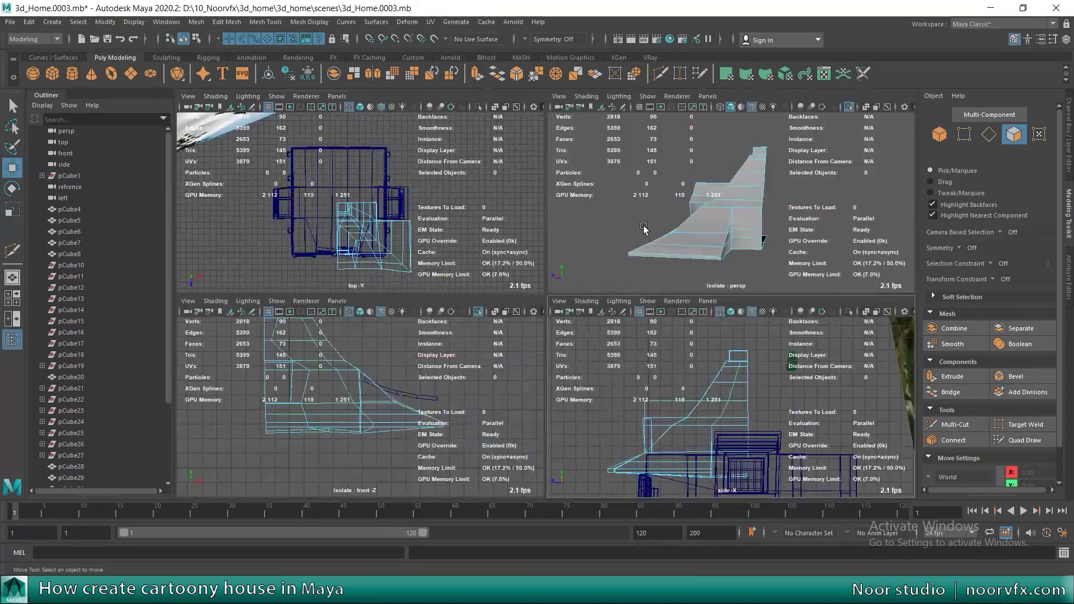
key("space")
mouse_move(537, 336)
left_mouse_down("alt")
mouse_move(457, 328)
mouse_move(556, 314)
mouse_move(552, 257)
mouse_move(604, 327)
left_mouse_up("alt")
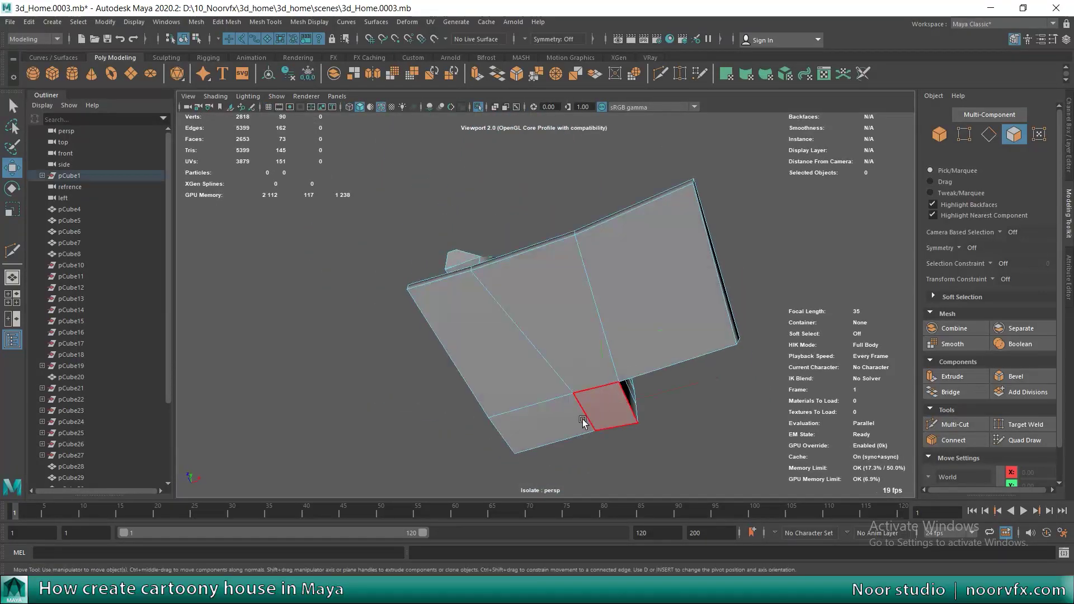
Step: Select three faces on the roof's underside and frame them in view
left_click(604, 394)
left_click(542, 406, "shift")
key("r")
mouse_move(542, 406)
left_mouse_down("alt")
mouse_move(561, 219)
mouse_move(572, 267)
left_mouse_up("alt")
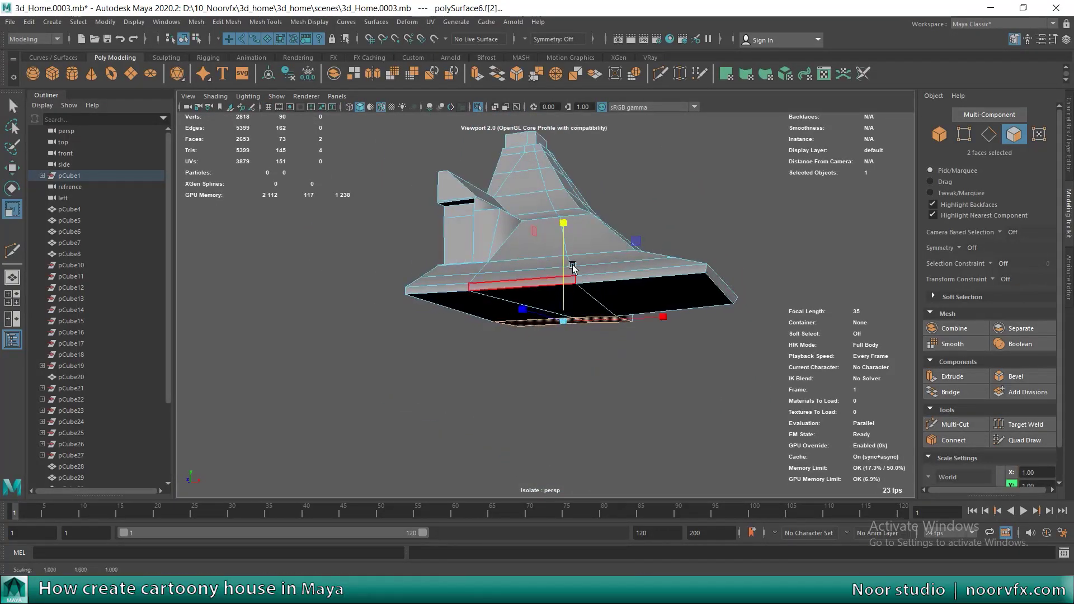
left_click_drag(585, 316, 526, 324, "alt")
key("q")
left_click(525, 324, "shift")
mouse_move(526, 324)
right_mouse_down("alt")
mouse_move(611, 323)
mouse_move(576, 360)
right_mouse_up("alt")
mouse_move(575, 360)
left_mouse_down("alt")
mouse_move(612, 328)
mouse_move(616, 353)
left_mouse_up("alt")
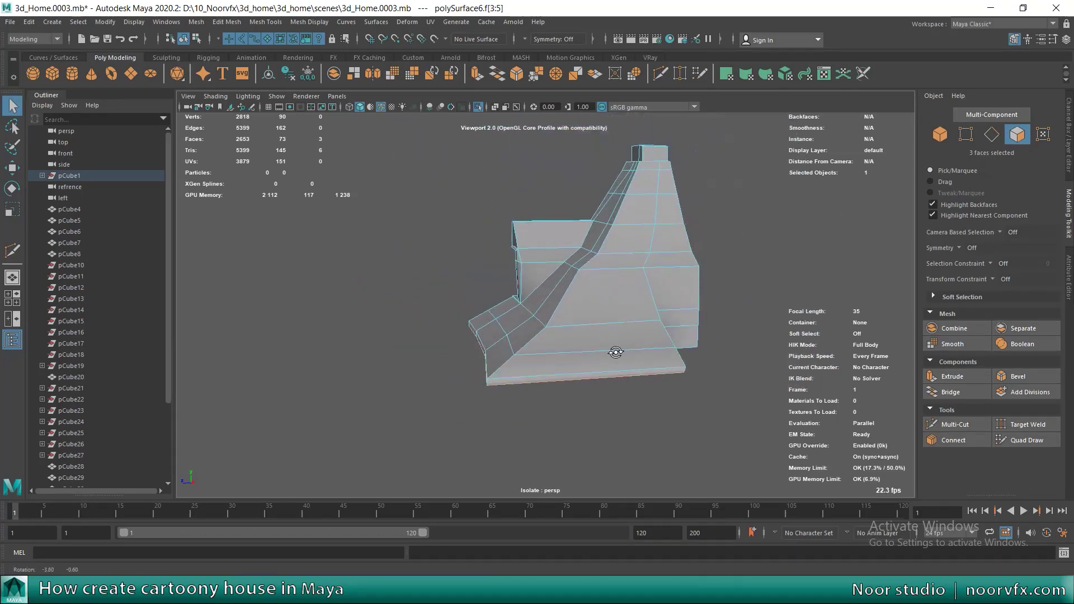
key("f")
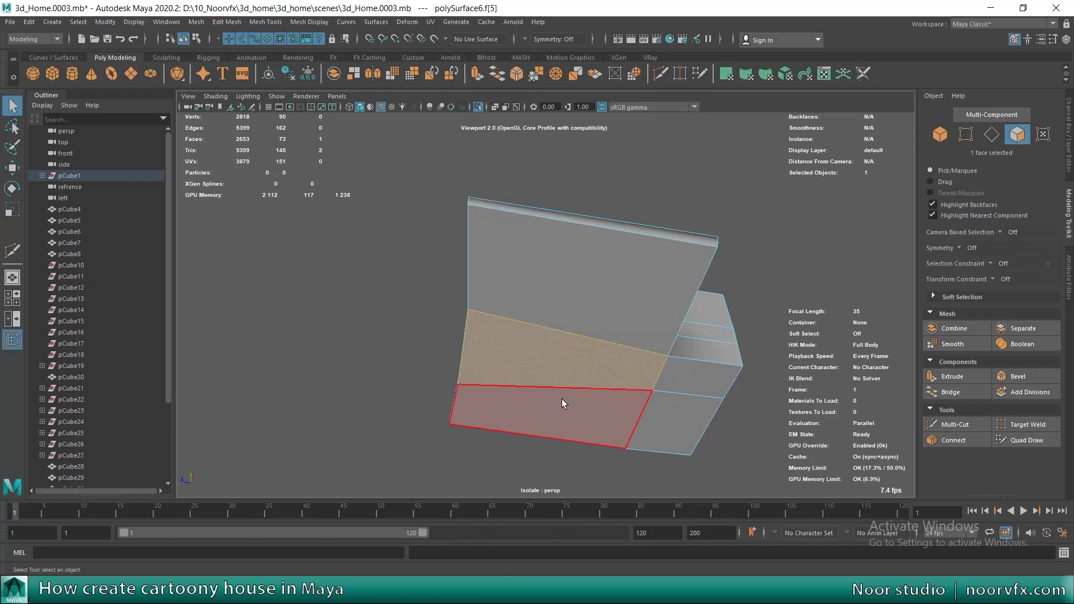
left_click_drag(594, 300, 673, 342, "alt")
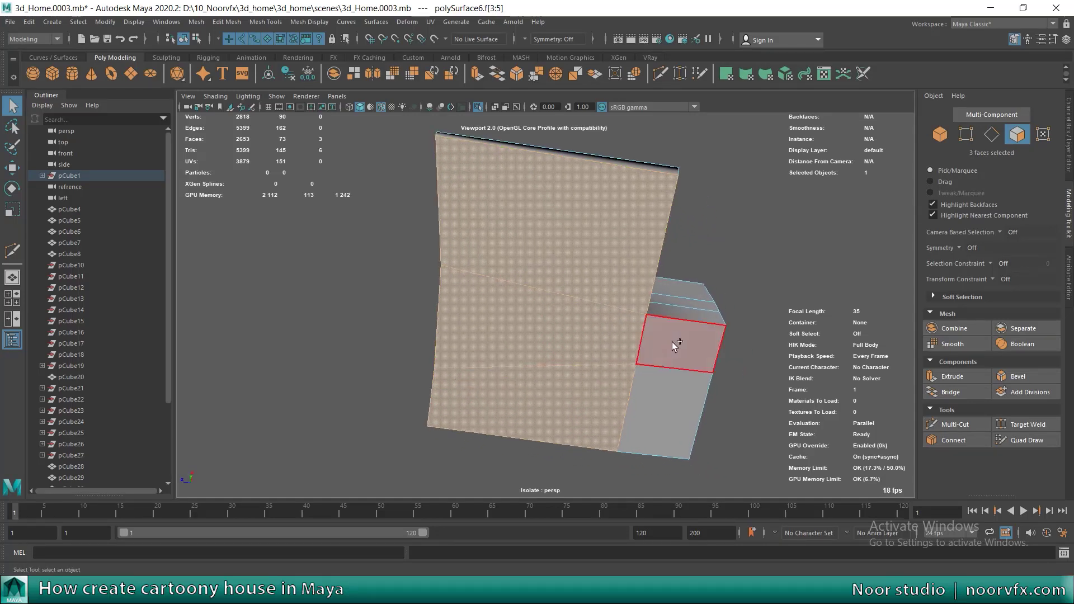
Step: Extrude the selected faces, then squash, reposition and narrow the new band
left_click(945, 376)
left_click_drag(622, 368, 625, 368)
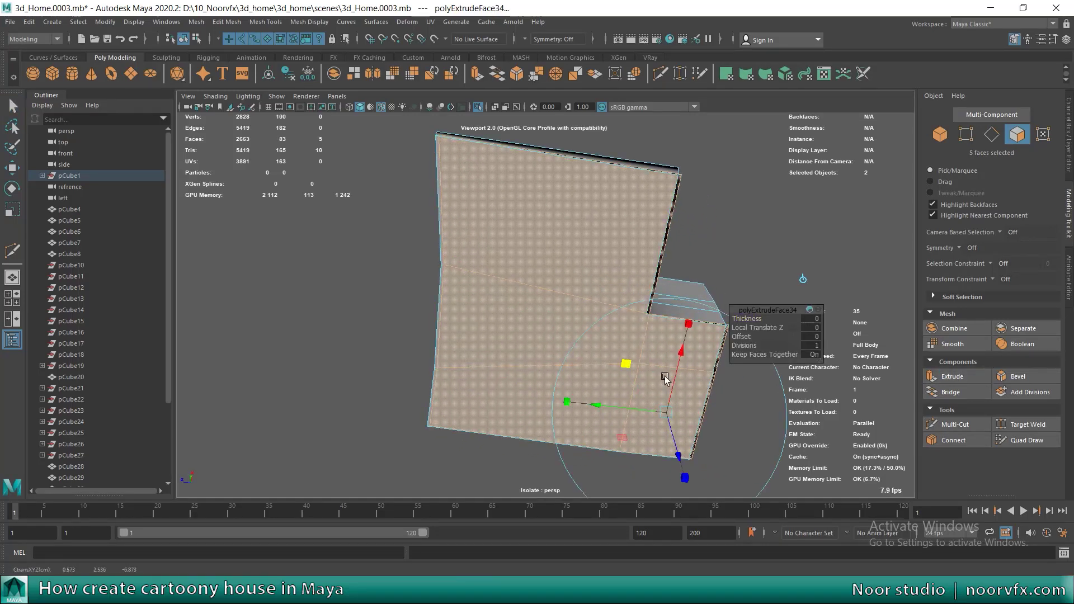
key("r")
left_click_drag(596, 224, 574, 286)
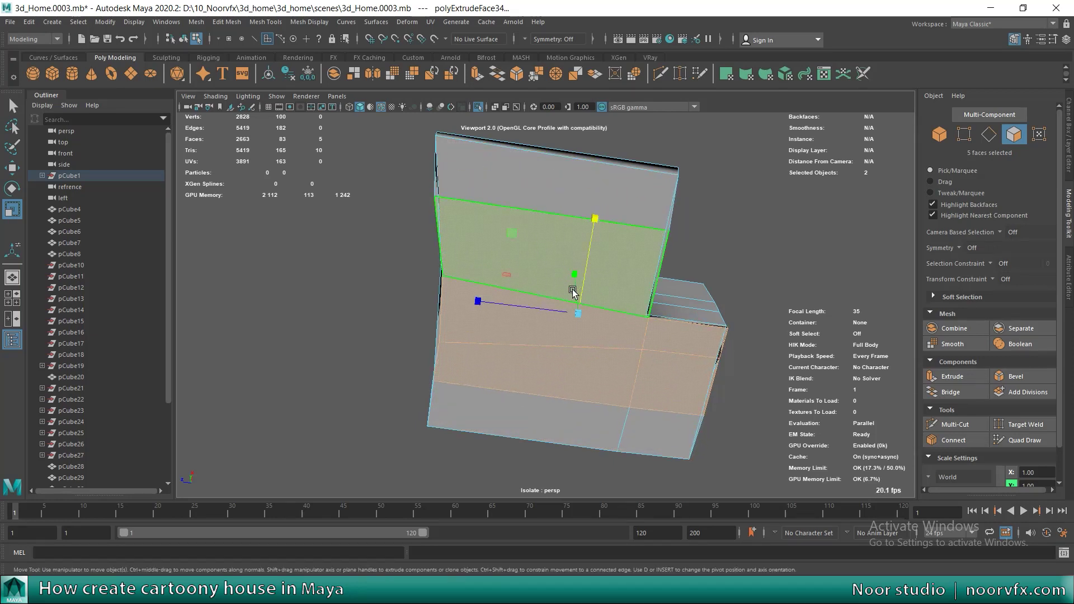
key("w")
left_click_drag(586, 233, 595, 281)
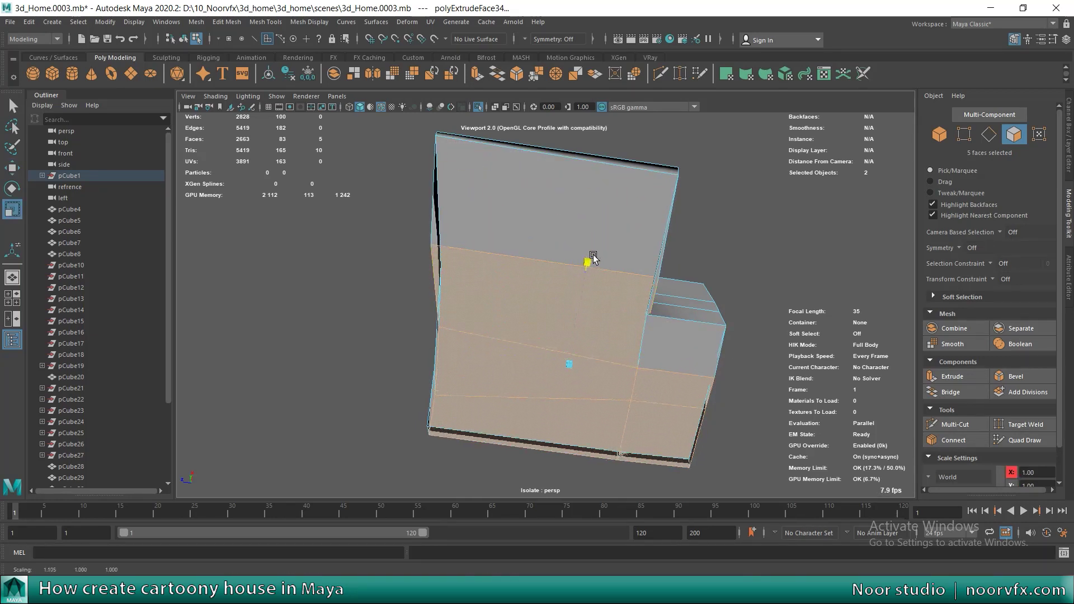
left_click_drag(503, 287, 495, 268)
key("r")
mouse_move(461, 330)
left_mouse_down()
mouse_move(508, 336)
mouse_move(494, 337)
left_mouse_up()
key("w")
Step: Look up under the roof and select an edge there in edge mode
left_click_drag(572, 316, 471, 339, "alt")
key("r")
key("F10")
left_click(472, 338)
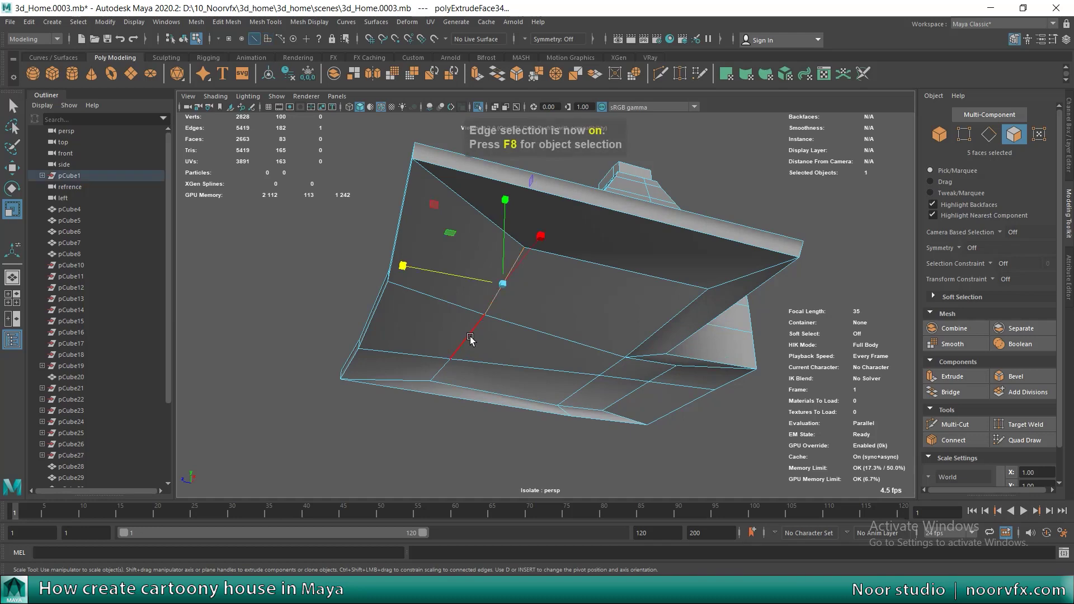
Step: Add edges near the underside corner to the selection with the Move tool active
key("w")
left_click(441, 371, "shift")
left_click_drag(440, 370, 635, 358, "alt")
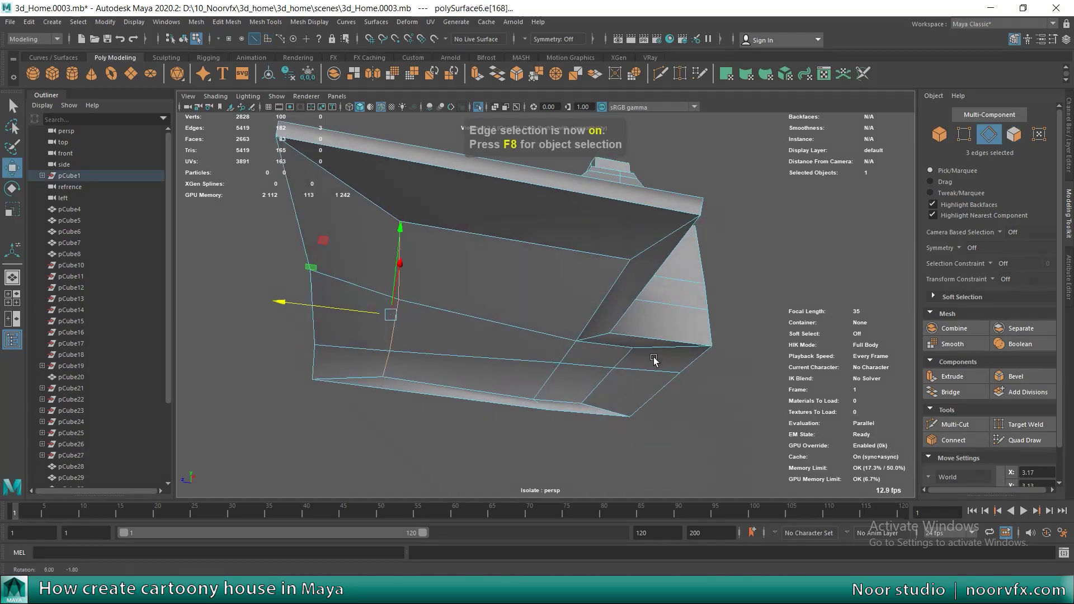
left_click(599, 388, "shift")
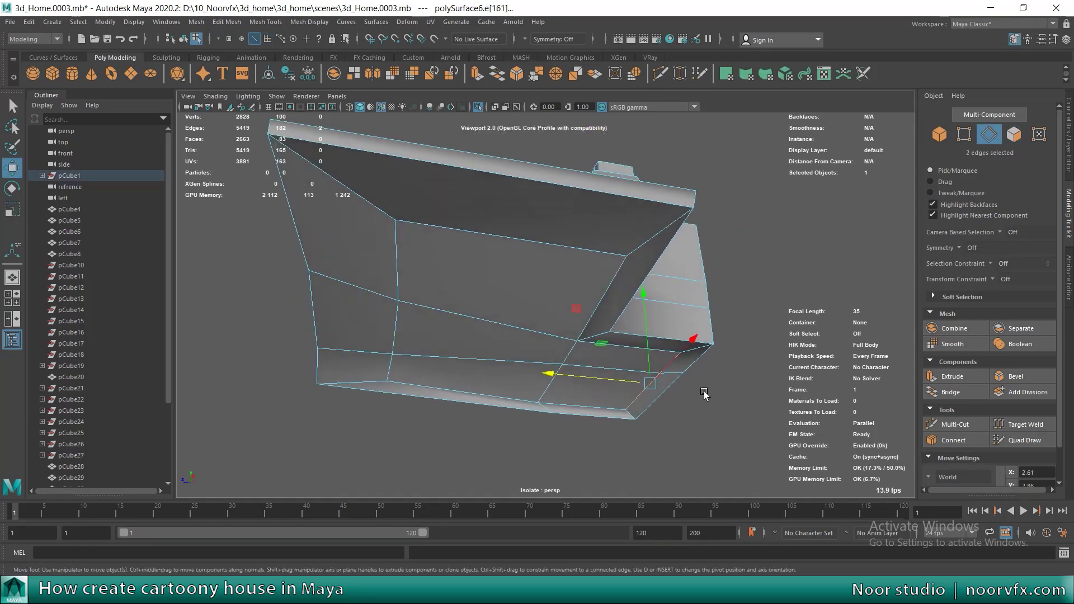
left_click_drag(616, 380, 663, 371, "alt")
Step: Delete the small corner face on the roof underside
key("F11")
left_click(662, 368)
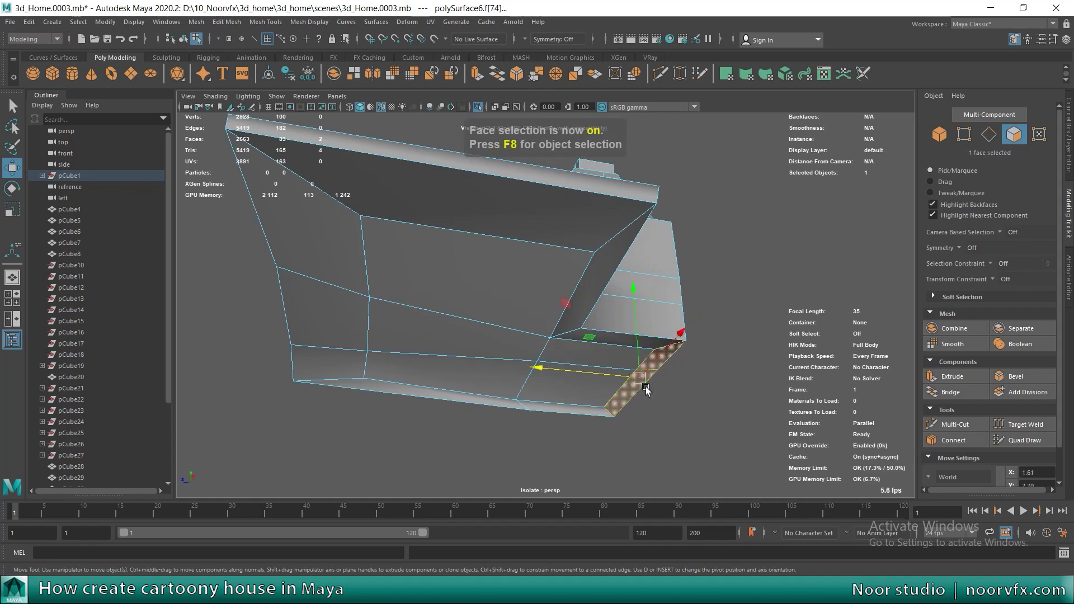
key("Delete")
left_click_drag(715, 372, 673, 363, "alt")
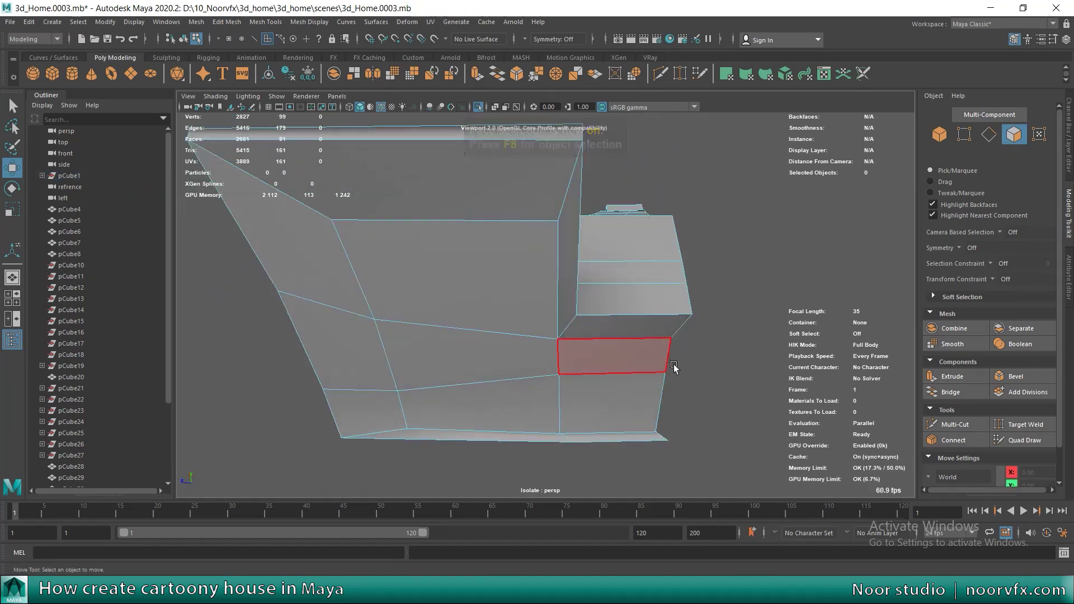
Step: Push the right vertical edge of the underside outward to the right
key("F10")
left_click(661, 402)
left_click_drag(605, 383, 614, 390)
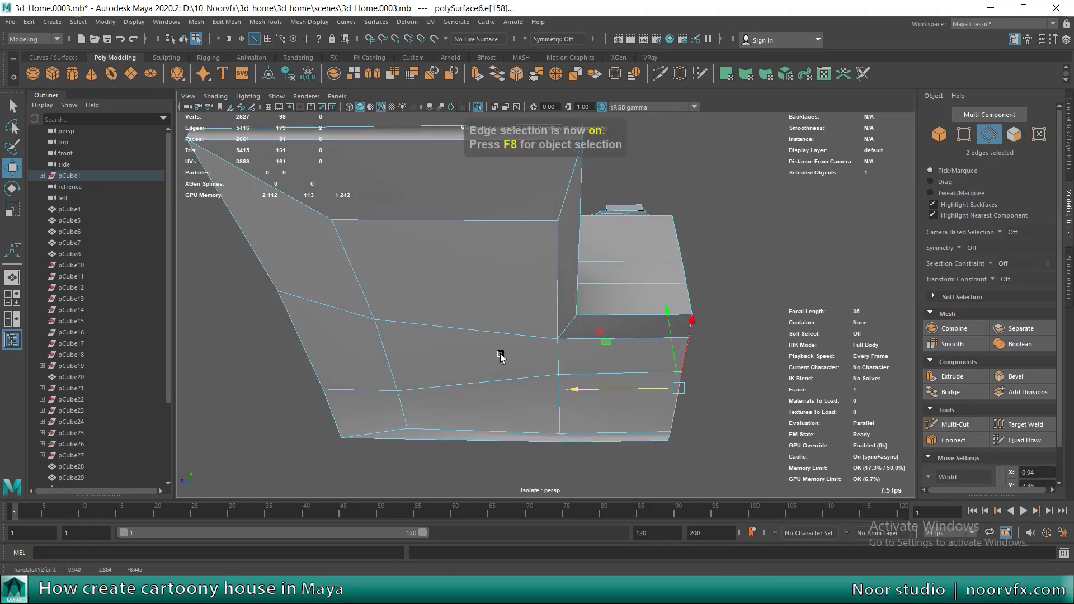
left_click_drag(501, 357, 483, 315, "alt")
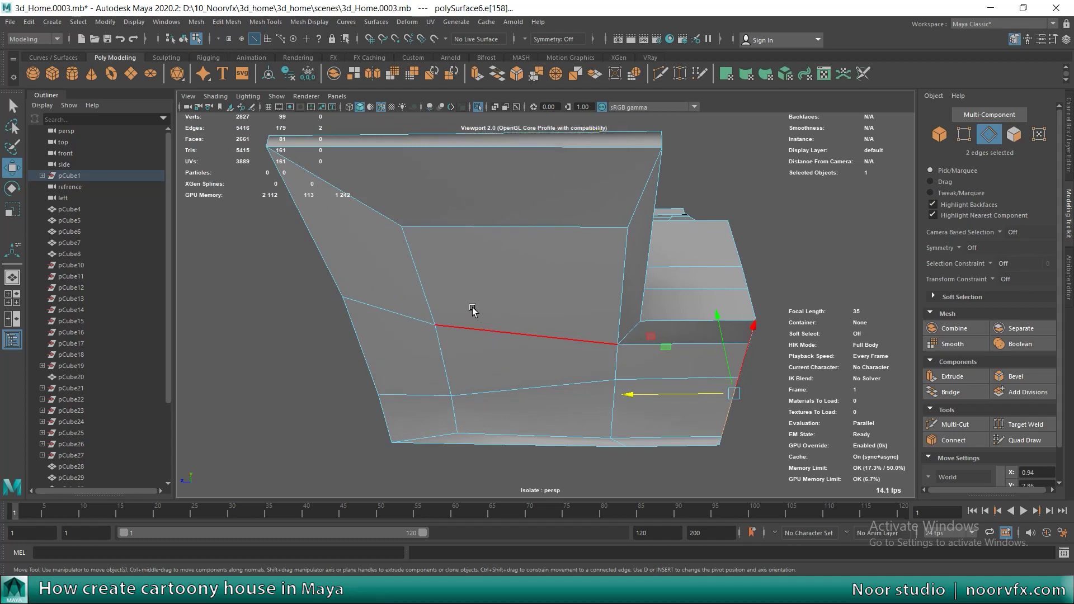
mouse_move(463, 329)
left_mouse_down("alt")
mouse_move(561, 300)
mouse_move(556, 338)
left_mouse_up("alt")
Step: Delete the two bottom strip faces, then select the underside's left edge
key("F11")
key("F11")
left_click(497, 390)
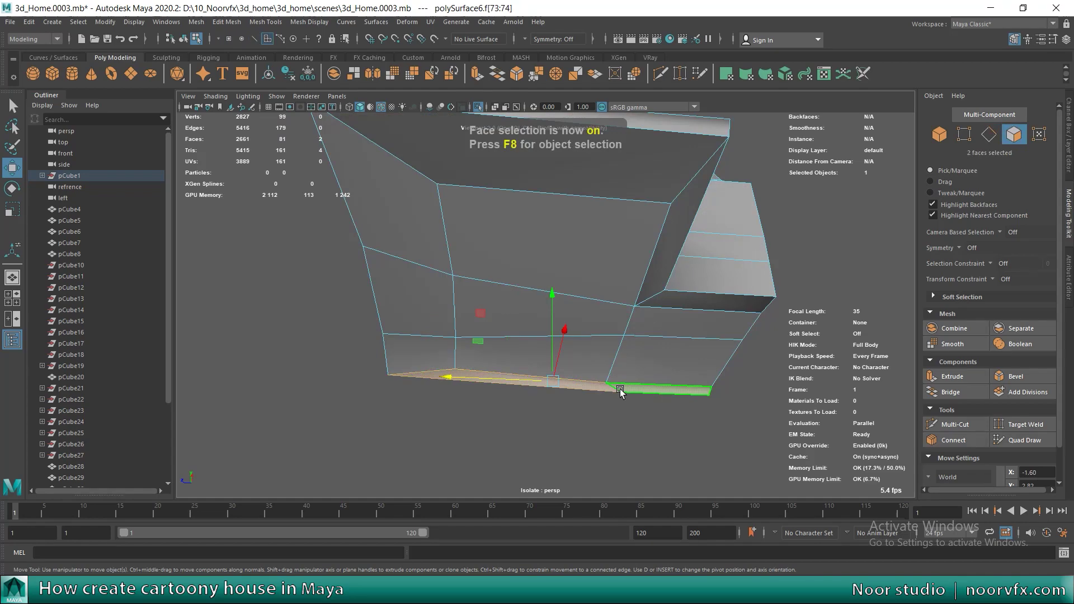
key("Delete")
mouse_move(620, 391)
left_mouse_down("alt")
mouse_move(546, 372)
mouse_move(582, 321)
mouse_move(535, 307)
mouse_move(516, 319)
left_mouse_up("alt")
key("F10")
left_click(474, 317)
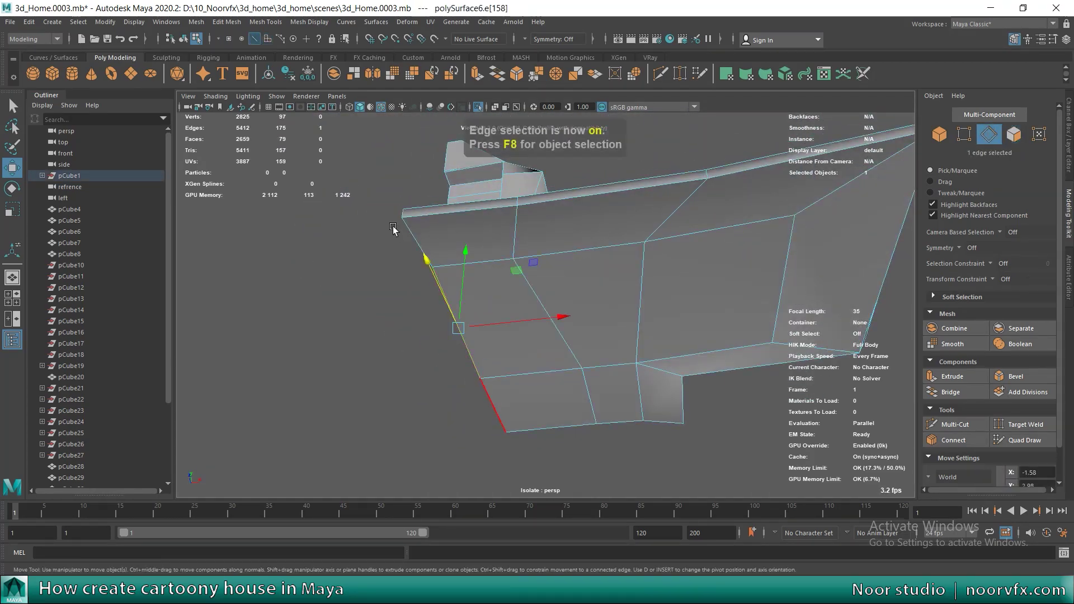
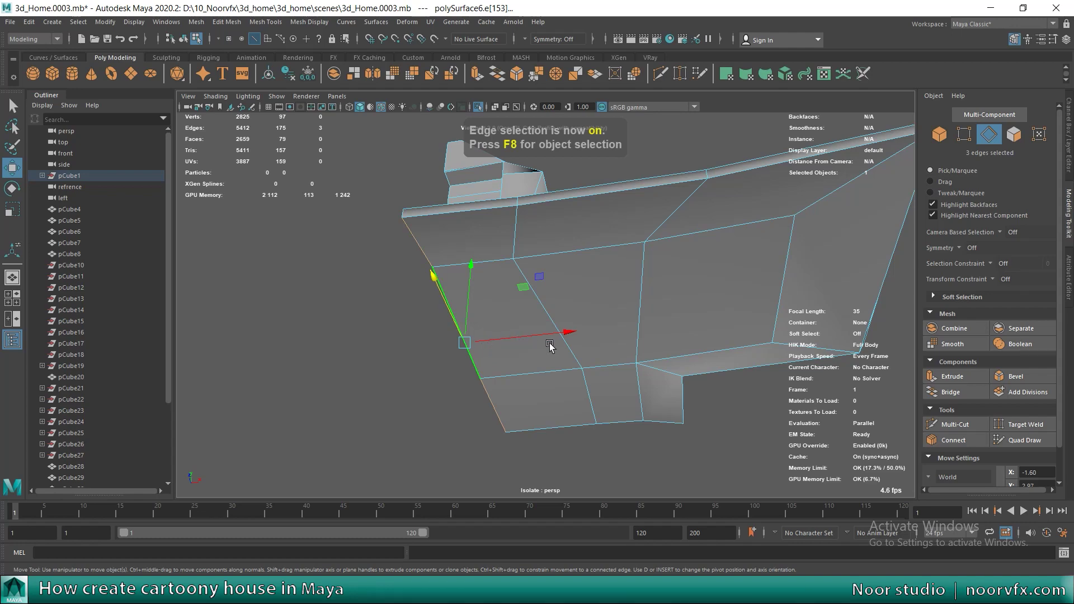
Step: Select two vertices on the roof's underside and reposition them with the Move tool
key("F9")
left_click(512, 257)
key("w")
mouse_move(576, 249)
left_mouse_down("alt")
mouse_move(615, 317)
mouse_move(572, 314)
left_mouse_up("alt")
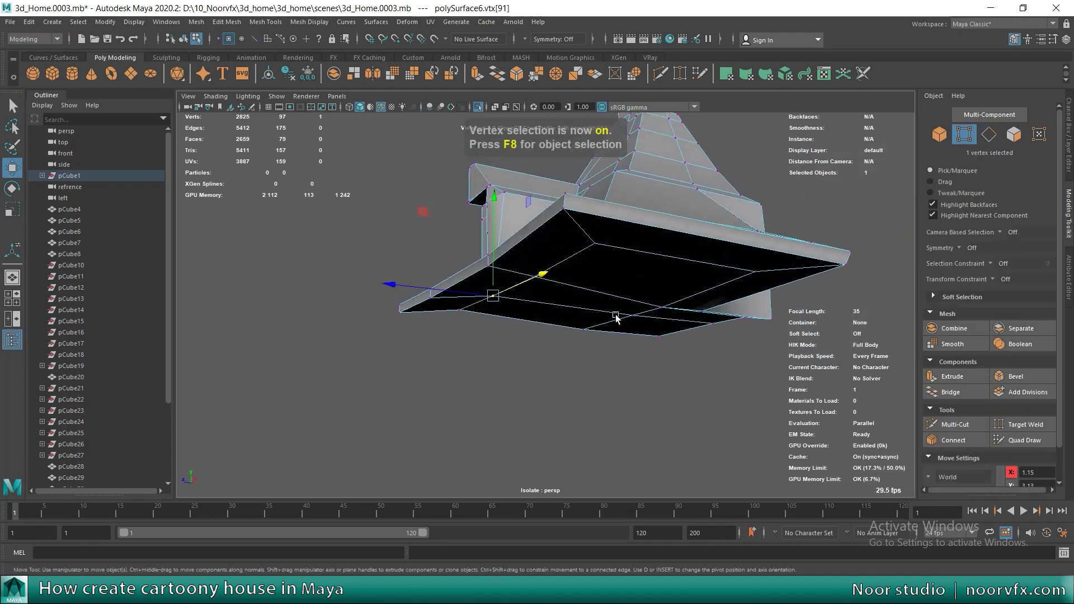
scroll(571, 315, "up", 3)
left_click(606, 224, "shift")
mouse_move(520, 224)
left_mouse_down("alt")
mouse_move(547, 285)
mouse_move(605, 256)
mouse_move(619, 300)
mouse_move(595, 319)
mouse_move(521, 326)
mouse_move(486, 304)
left_mouse_up("alt")
scroll(520, 326, "down", 3)
key("F8")
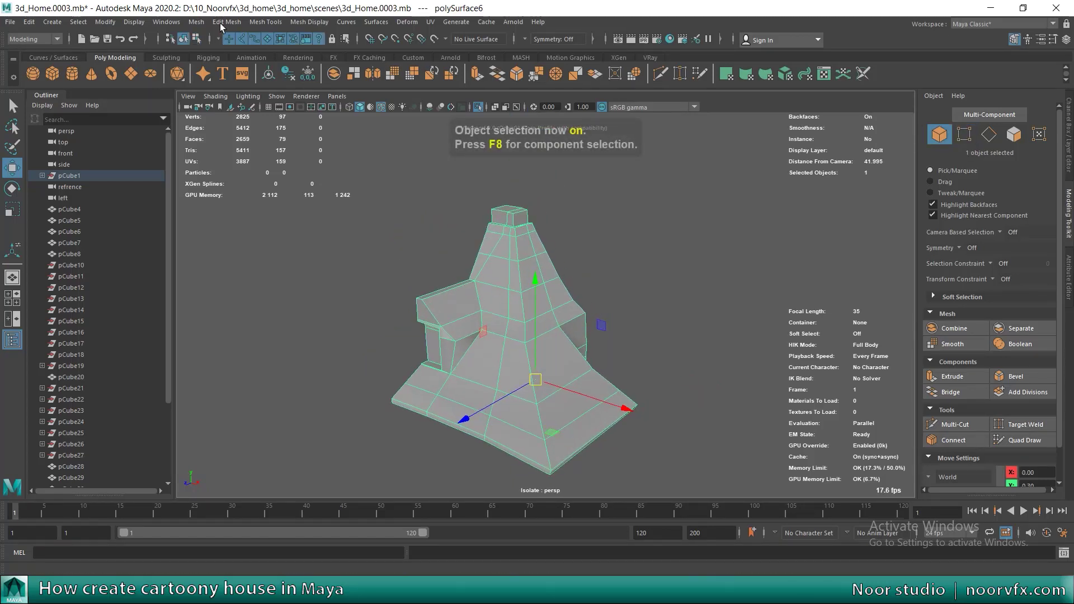
Step: Try mirroring the roof with Edit Mesh > Mirror, then undo it
left_click(236, 25)
left_click(224, 186)
key("ctrl+z")
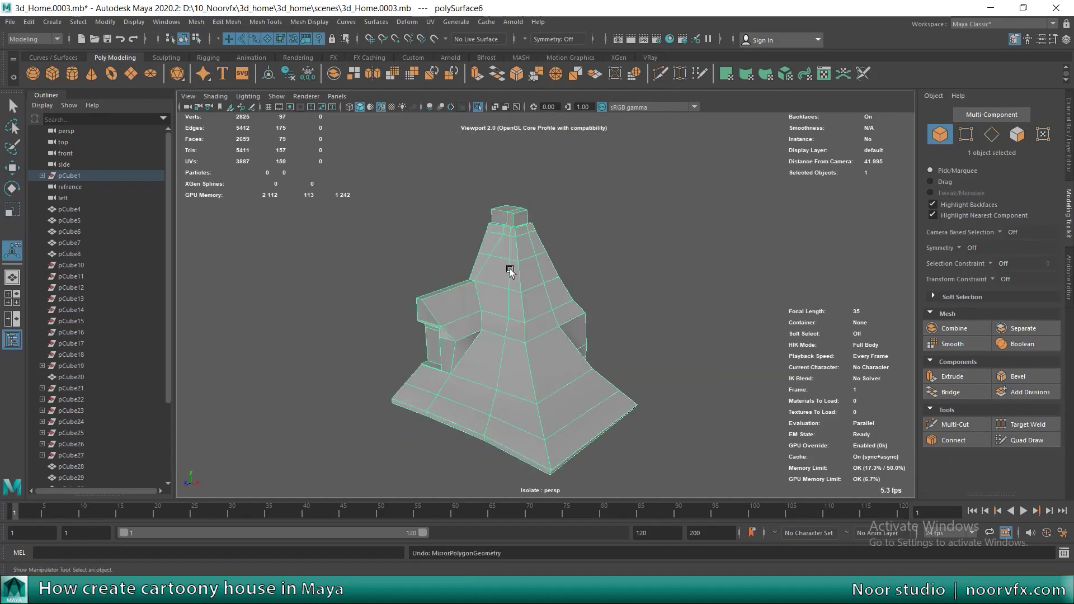
Step: Select the roof's vertical and base edge loops, deselecting one stray edge
right_click_drag(508, 250, 503, 220)
double_click(511, 259)
left_click_drag(511, 260, 565, 344, "alt")
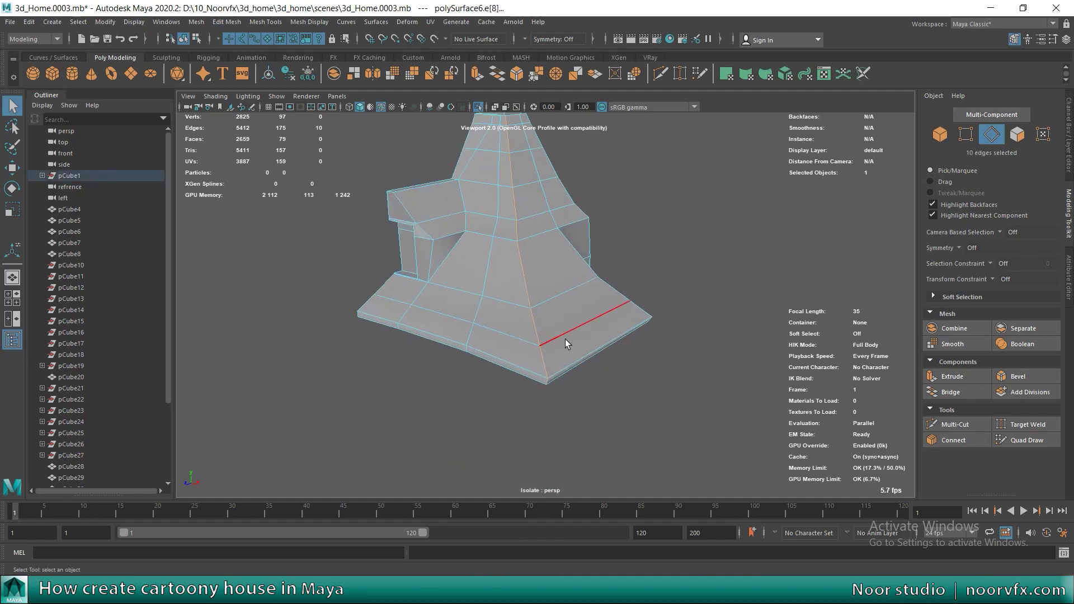
scroll(566, 344, "up", 2)
double_click(508, 399, "shift")
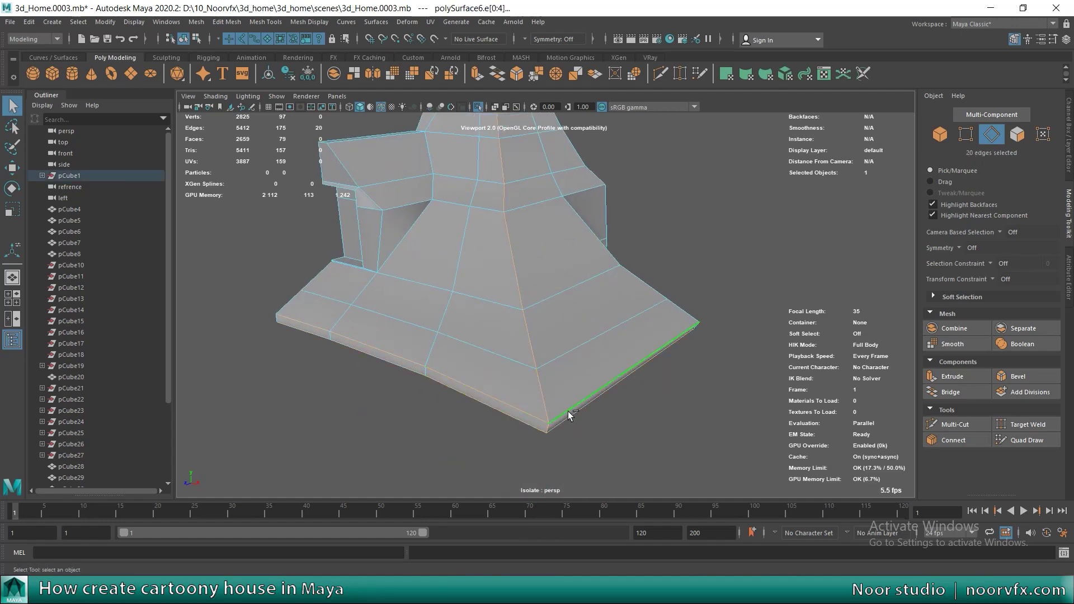
left_click_drag(666, 339, 553, 258, "alt")
left_click(499, 247, "ctrl")
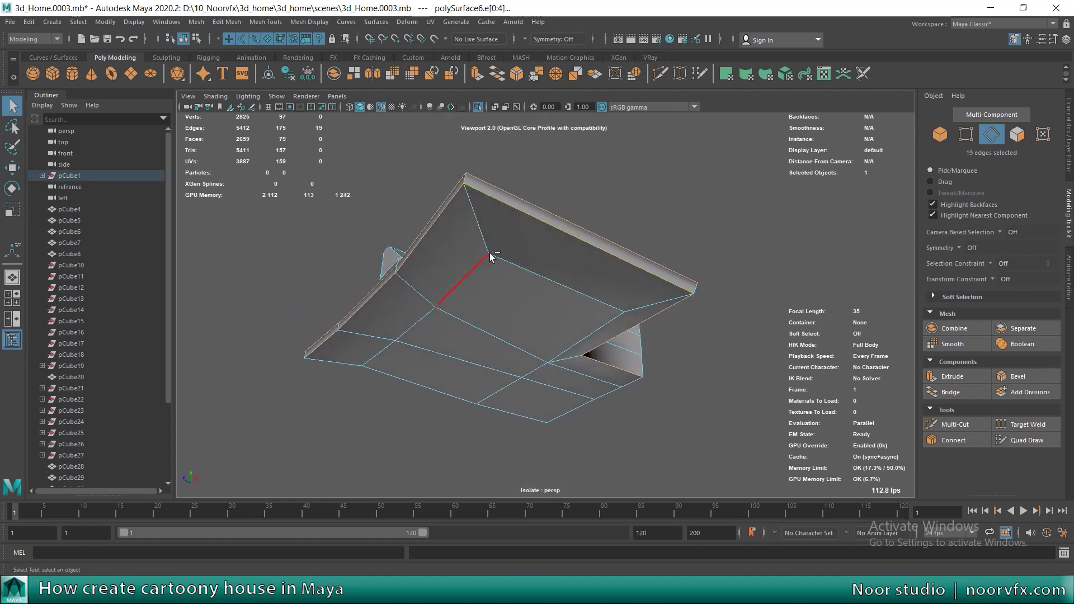
Step: Add roof border edges and the dormer's vertical and top edges to the selection
left_click_drag(489, 253, 609, 304, "alt")
left_click(666, 245, "shift")
mouse_move(666, 244)
left_mouse_down("alt")
mouse_move(690, 305)
mouse_move(670, 364)
left_mouse_up("alt")
left_click(733, 320, "shift")
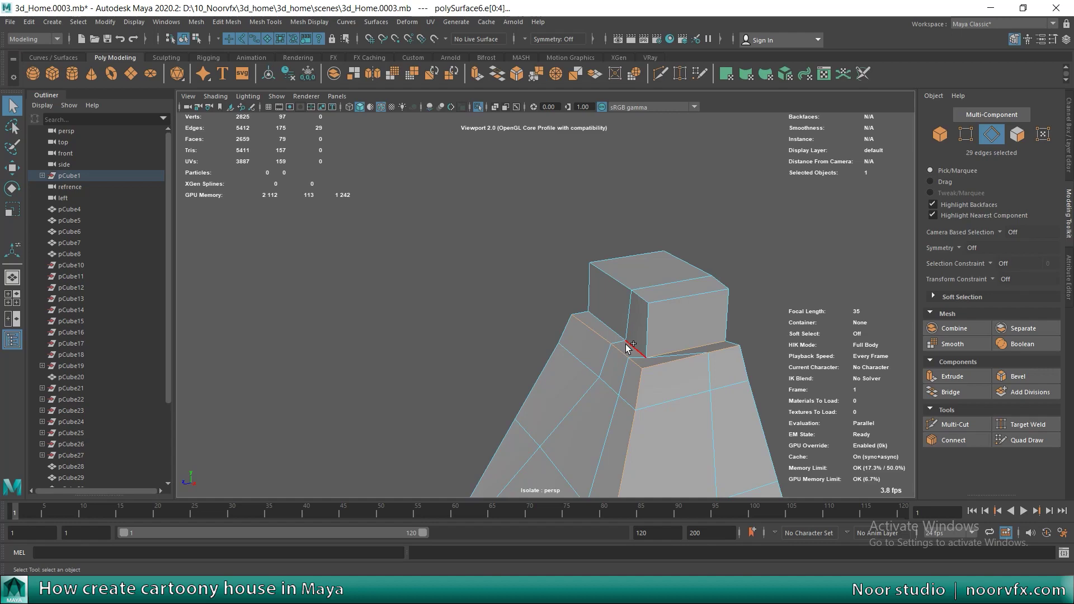
left_click(589, 284, "shift")
left_click(646, 341, "shift")
mouse_move(646, 341)
left_mouse_down("alt")
mouse_move(532, 296)
mouse_move(525, 310)
mouse_move(495, 308)
mouse_move(586, 300)
mouse_move(601, 310)
left_mouse_up("alt")
left_click(529, 331, "shift")
left_click(638, 382, "shift")
mouse_move(638, 382)
left_mouse_down("alt")
mouse_move(607, 290)
mouse_move(655, 319)
mouse_move(619, 334)
mouse_move(635, 295)
mouse_move(643, 321)
mouse_move(677, 320)
left_mouse_up("alt")
left_click(653, 347, "shift")
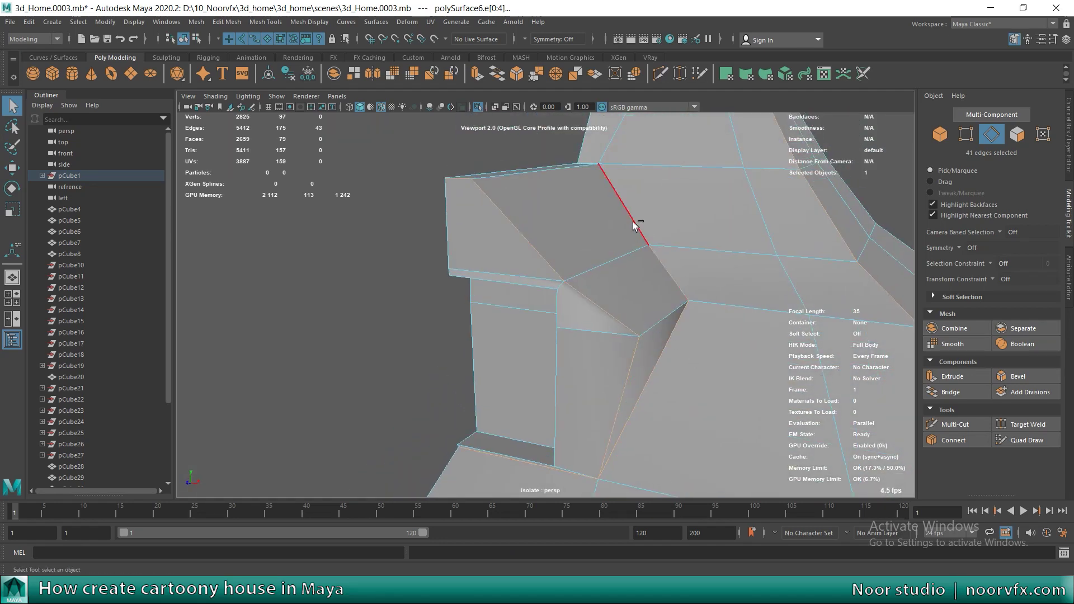
Step: Add the remaining dormer ridge, roof and window sill edges, reaching 57 selected edges
left_click(634, 222, "shift")
left_click_drag(634, 223, 582, 274, "alt")
left_click(671, 394, "shift")
mouse_move(672, 395)
left_mouse_down("alt")
mouse_move(546, 343)
mouse_move(637, 363)
left_mouse_up("alt")
mouse_move(634, 408)
left_mouse_down("alt")
mouse_move(647, 372)
mouse_move(604, 327)
mouse_move(648, 278)
left_mouse_up("alt")
left_click(604, 326, "shift")
middle_click_drag(648, 278, 646, 334, "alt")
left_click(646, 335, "shift")
mouse_move(646, 334)
left_mouse_down("alt")
mouse_move(688, 388)
mouse_move(618, 365)
left_mouse_up("alt")
left_click(671, 400, "shift")
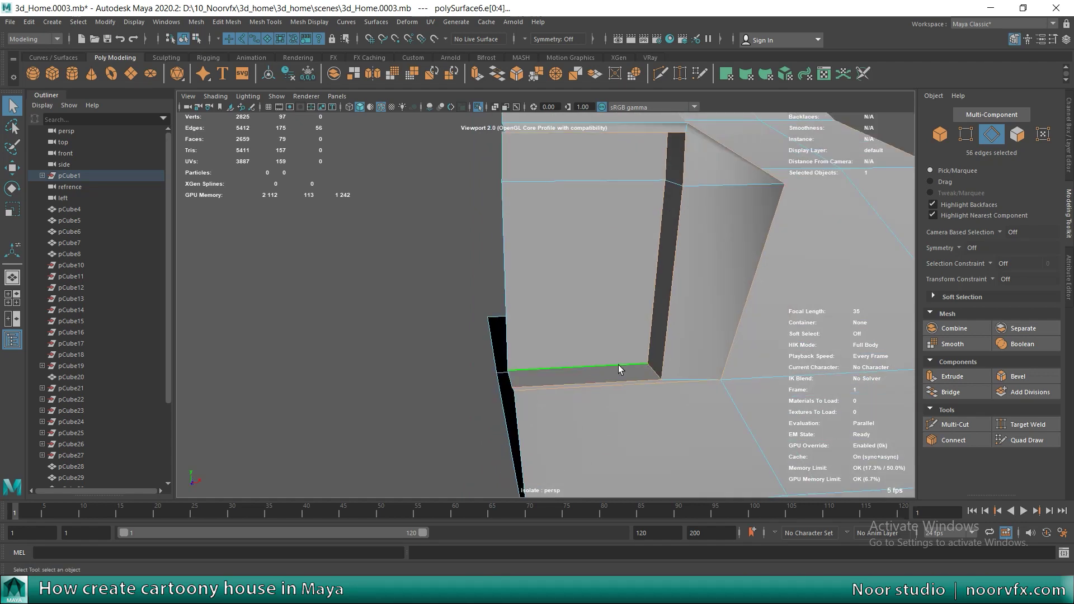
mouse_move(646, 322)
left_mouse_down("alt")
mouse_move(576, 216)
mouse_move(506, 250)
mouse_move(500, 219)
left_mouse_up("alt")
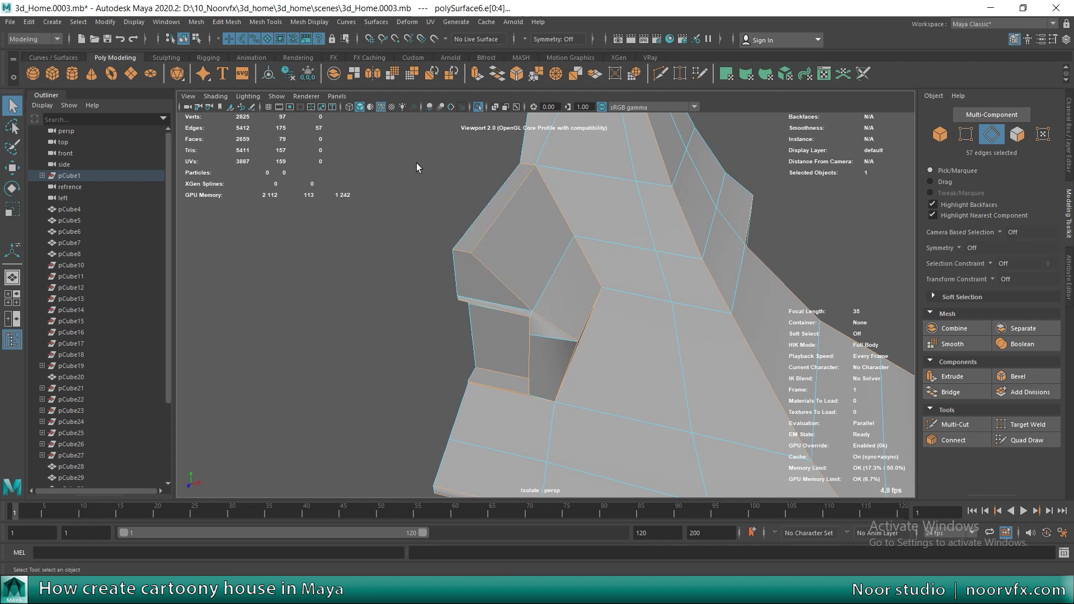
left_click(197, 23)
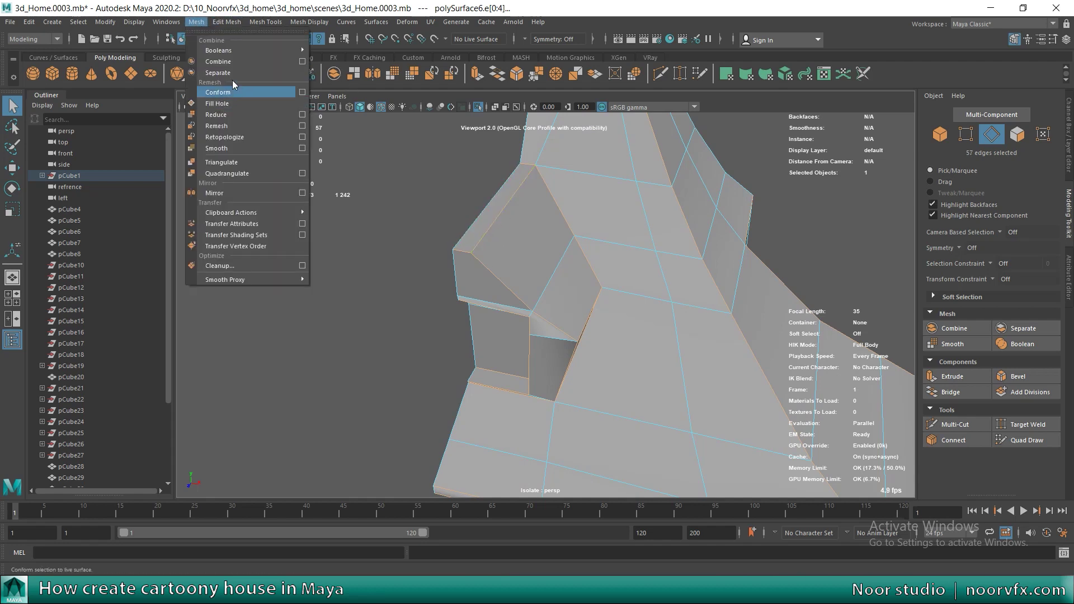
Step: Bevel the selected edges, trying fractions 0.1 then 0.05, then values 5 and 3
left_click(246, 62)
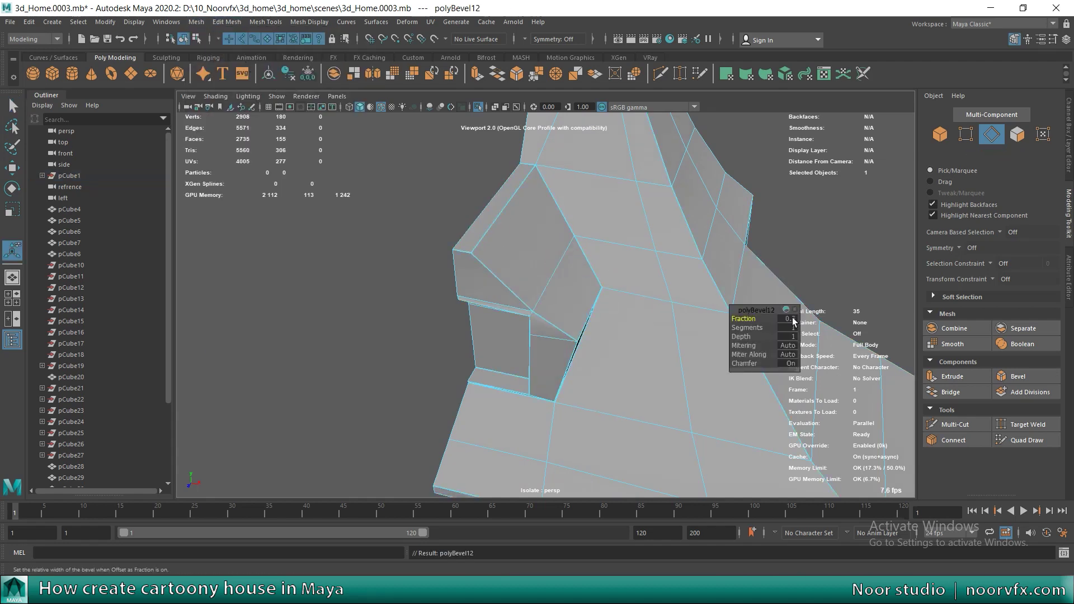
type("0.1")
key("Return")
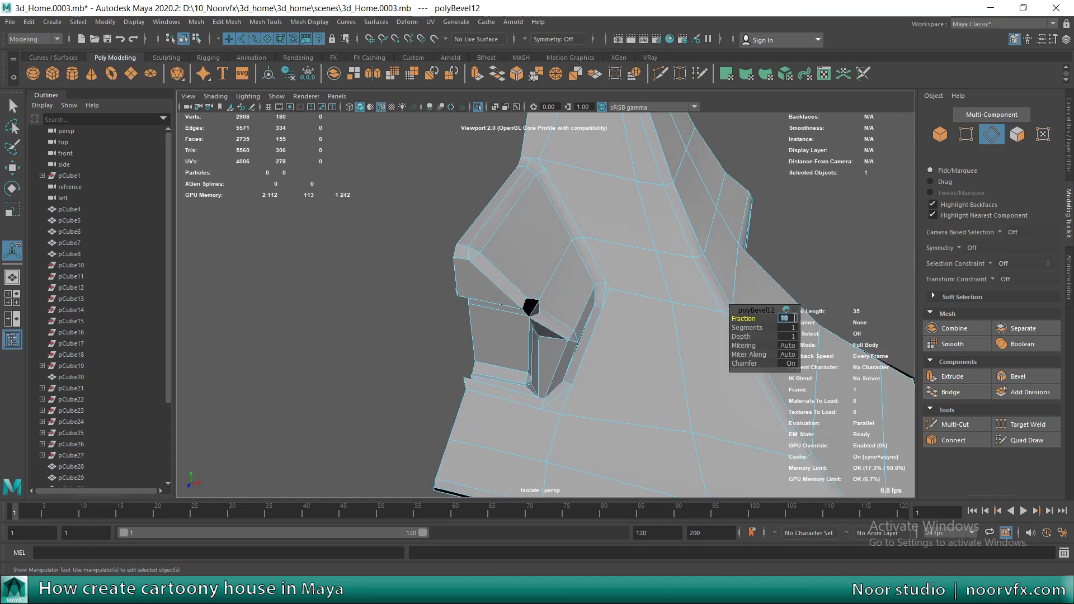
type("0.05")
key("Return")
left_click_drag(793, 315, 813, 323, "alt")
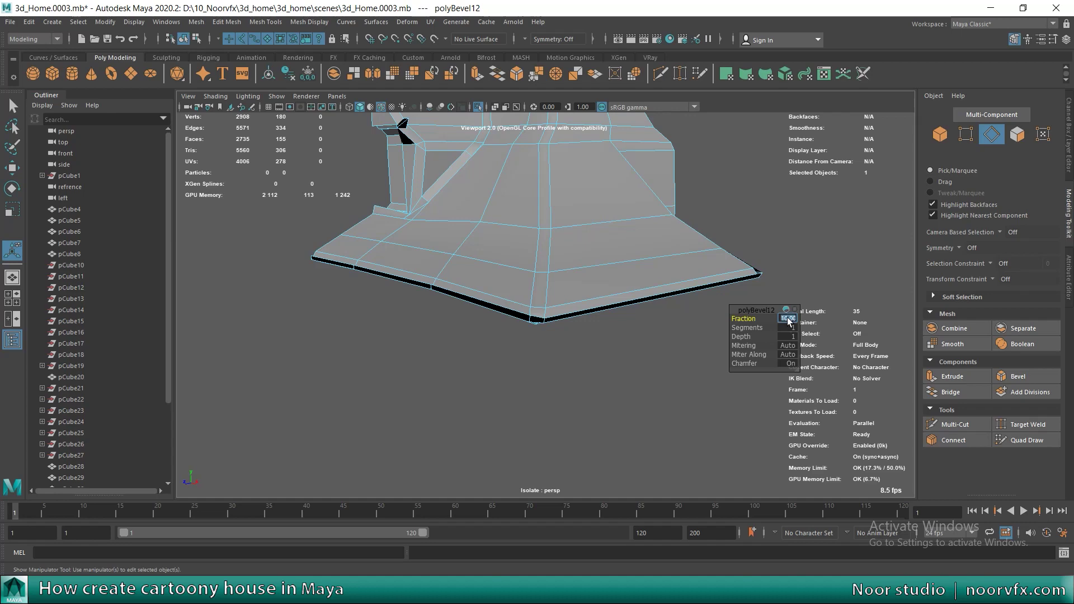
type("5")
key("Return")
type("3")
key("Return")
mouse_move(363, 238)
left_mouse_down("alt")
mouse_move(487, 278)
mouse_move(496, 312)
mouse_move(518, 235)
mouse_move(554, 213)
mouse_move(597, 263)
mouse_move(549, 254)
left_mouse_up("alt")
key("F8")
key("F8")
key("F10")
Step: Select the two window sill faces and test a small move, then undo it
left_click(683, 253)
mouse_move(683, 253)
left_mouse_down("alt")
mouse_move(446, 302)
mouse_move(374, 290)
mouse_move(425, 313)
mouse_move(523, 403)
left_mouse_up("alt")
key("w")
key("q")
mouse_move(390, 357)
left_mouse_down("alt")
mouse_move(392, 323)
mouse_move(441, 353)
mouse_move(378, 351)
mouse_move(592, 319)
left_mouse_up("alt")
left_click(392, 323)
key("F11")
left_click(441, 364)
left_click(679, 323, "shift")
key("w")
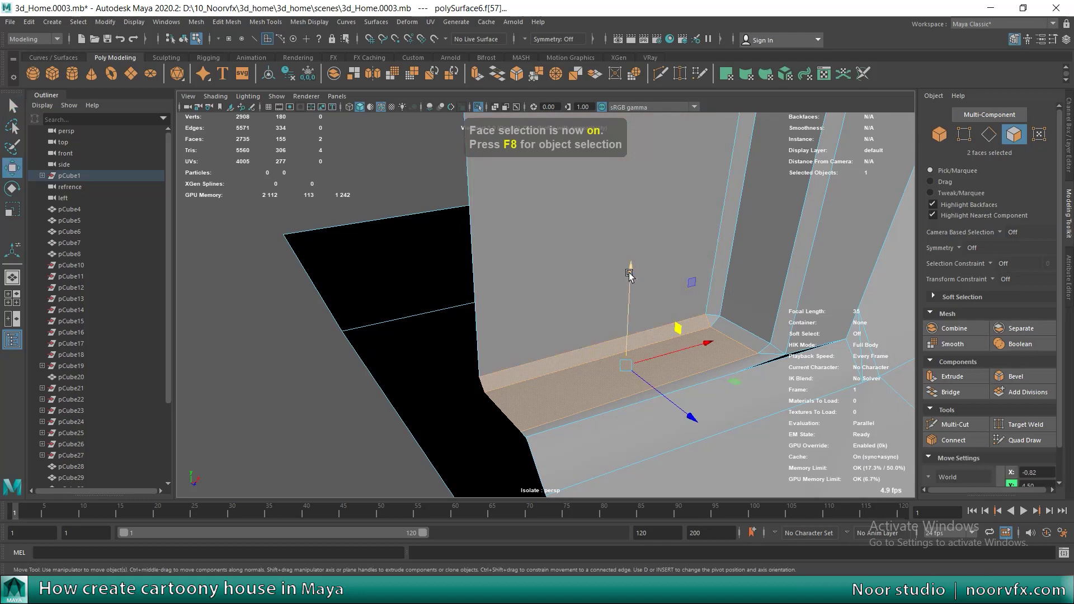
key("ctrl+z")
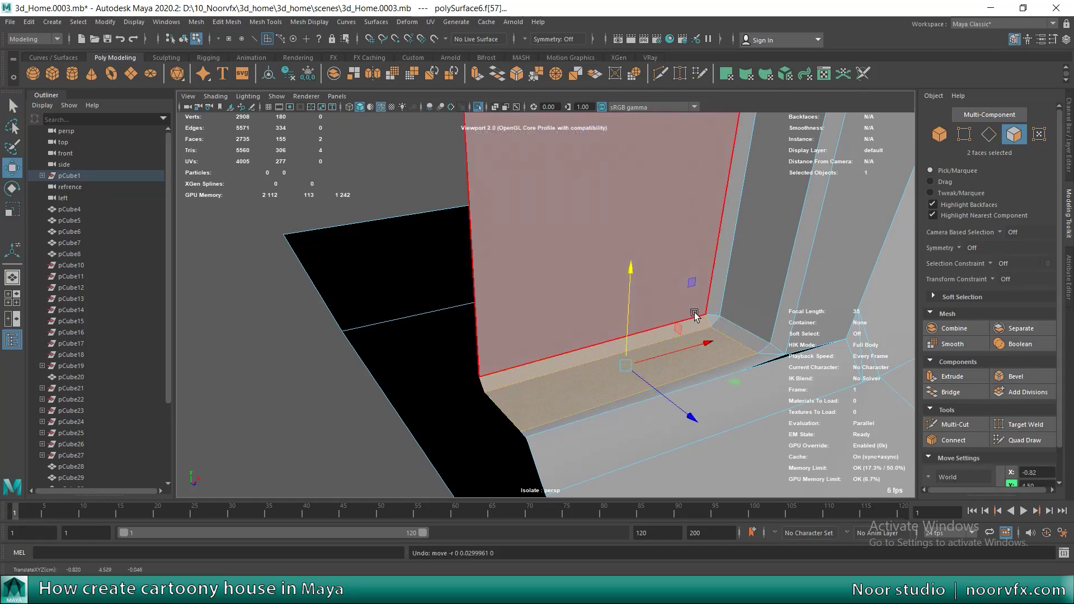
Step: Select the window reveal faces, then move the corner vertex beside the sill down and outward
double_click(688, 271, "shift")
left_click_drag(678, 252, 699, 267, "alt")
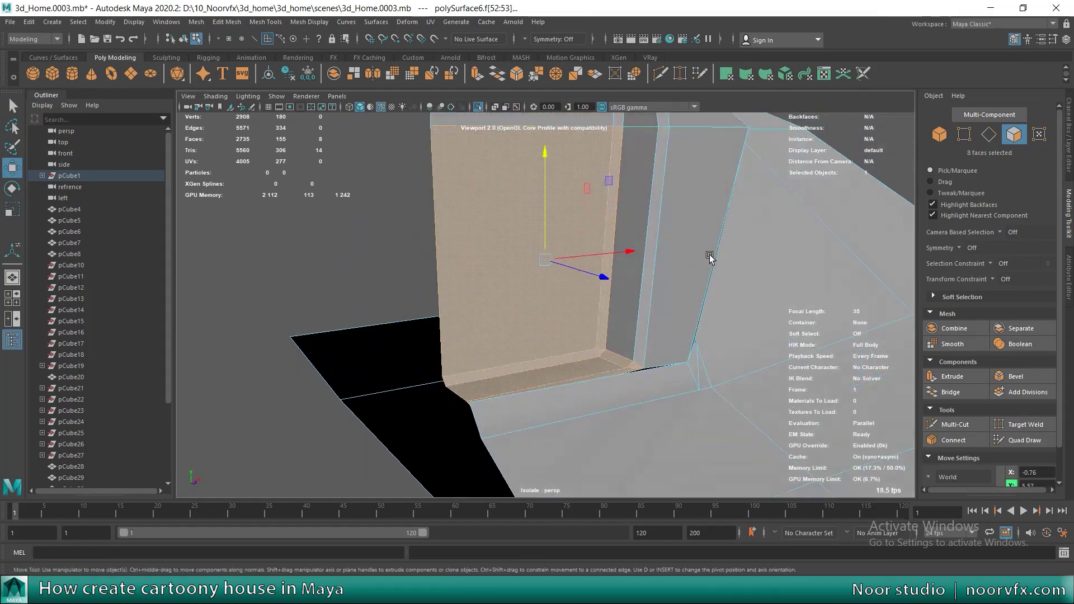
left_click(549, 276, "ctrl")
left_click_drag(549, 274, 443, 358, "alt")
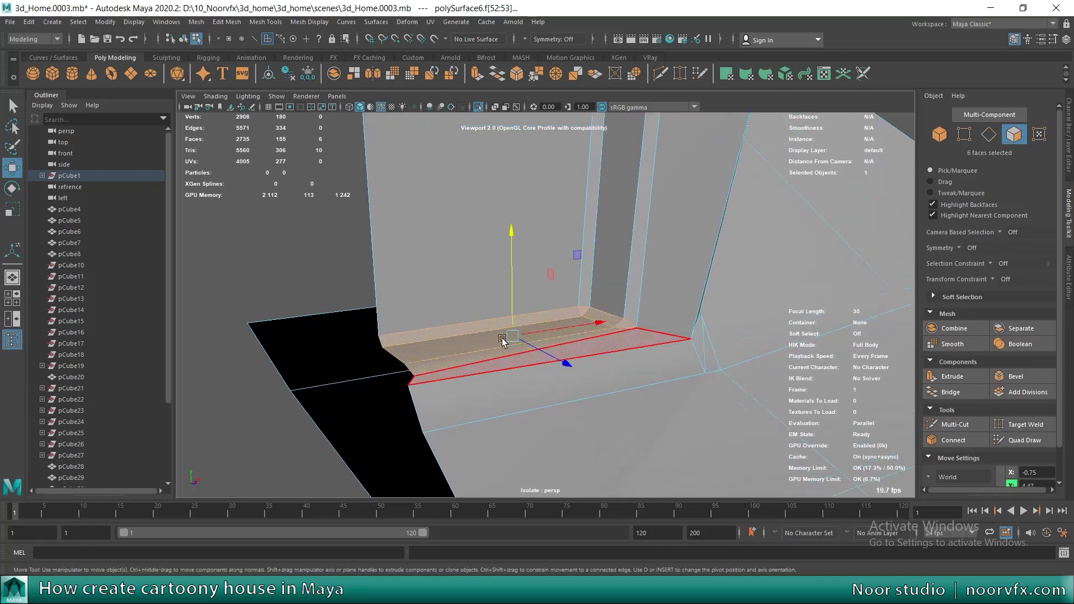
key("F10")
left_click(443, 357)
key("F9")
mouse_move(472, 321)
left_mouse_down("alt")
mouse_move(611, 336)
mouse_move(556, 329)
mouse_move(502, 347)
left_mouse_up("alt")
left_click(499, 402)
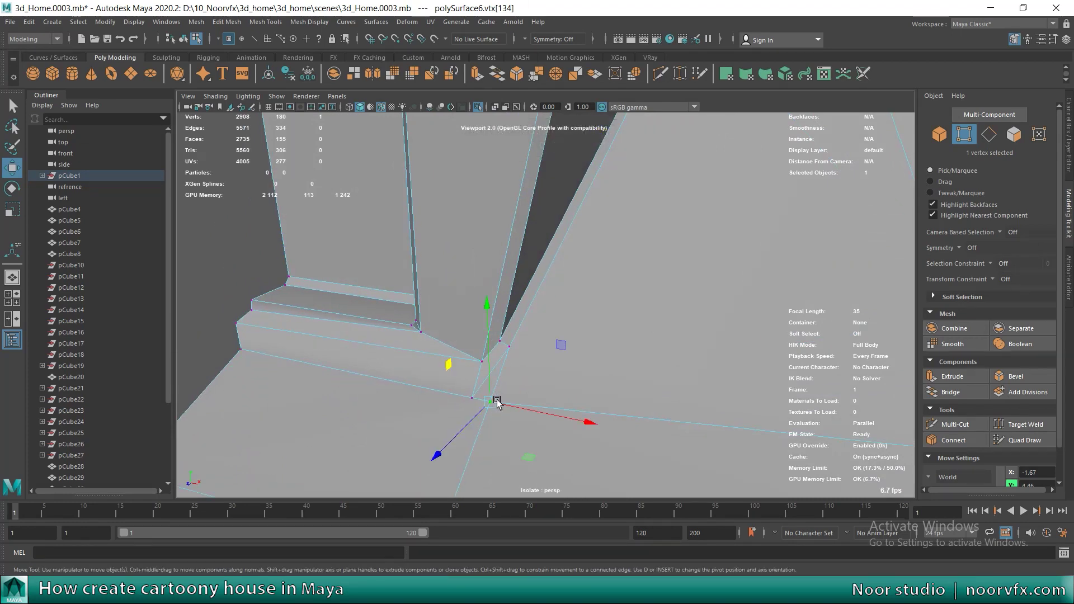
mouse_move(490, 402)
left_mouse_down()
mouse_move(496, 413)
mouse_move(498, 365)
mouse_move(480, 336)
mouse_move(479, 360)
mouse_move(434, 300)
mouse_move(520, 358)
mouse_move(536, 303)
left_mouse_up()
key("F8")
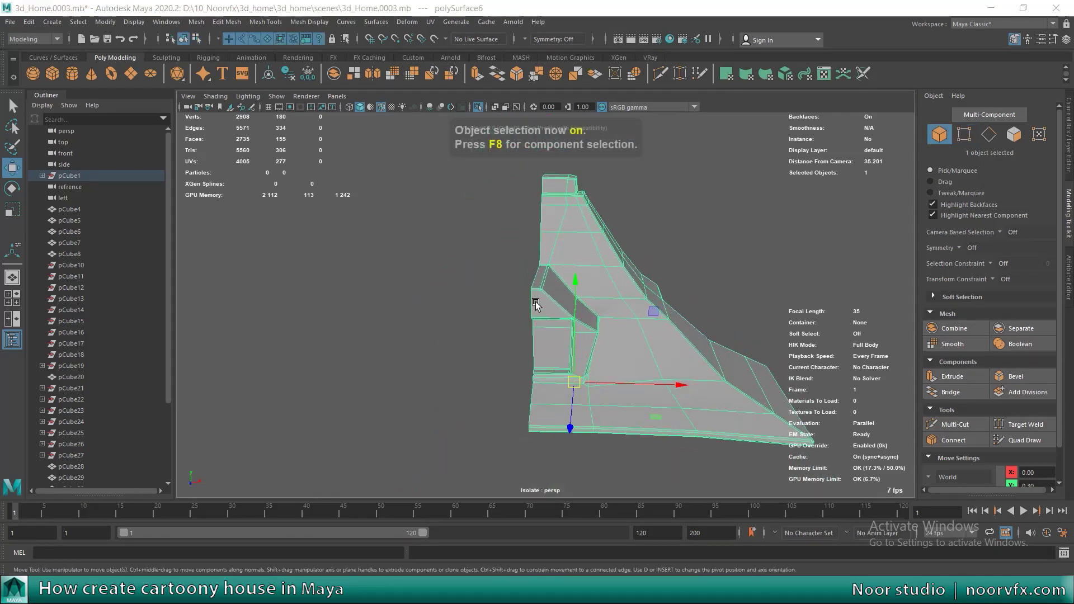
Step: In top view, line up the roof's inner vertices and move its pivot onto the house centre line
key("space")
key("space")
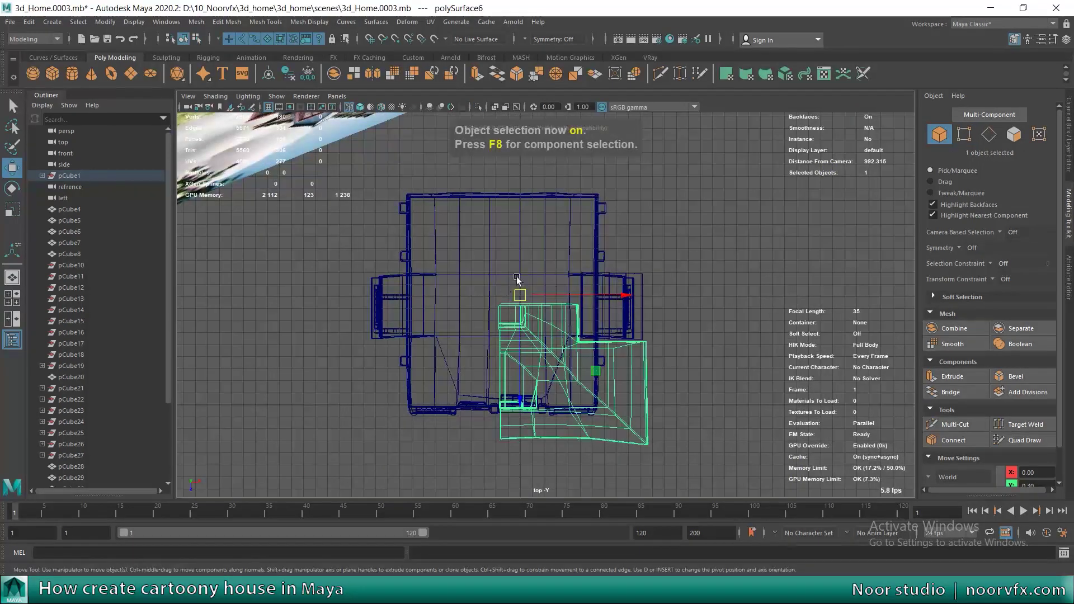
key("F8")
left_click_drag(789, 248, 502, 476)
scroll(559, 336, "up", 3)
left_click_drag(647, 313, 711, 312)
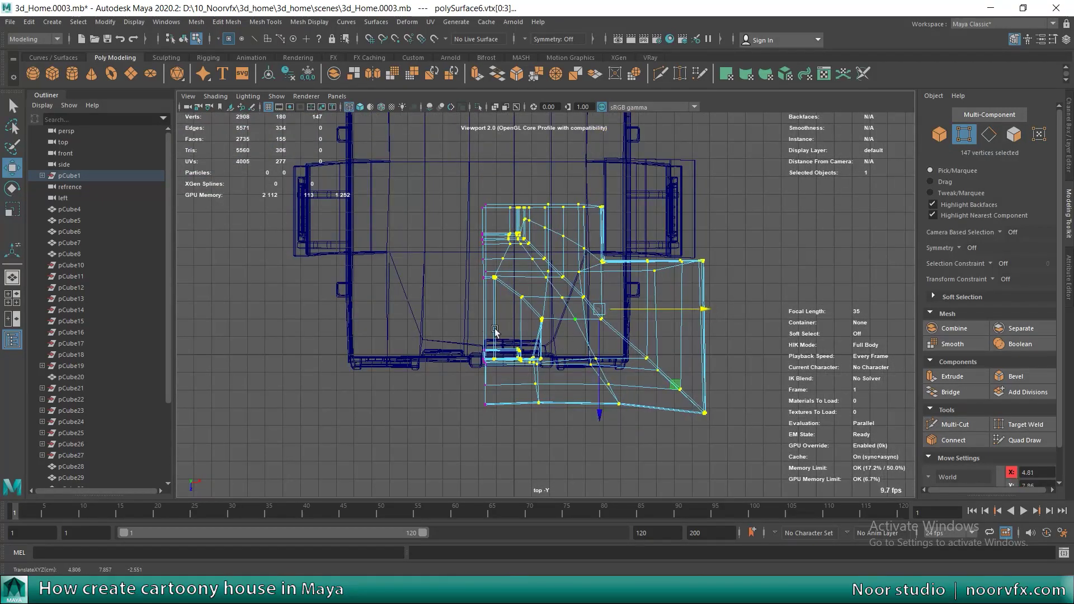
scroll(462, 206, "up", 1)
key("ctrl+z")
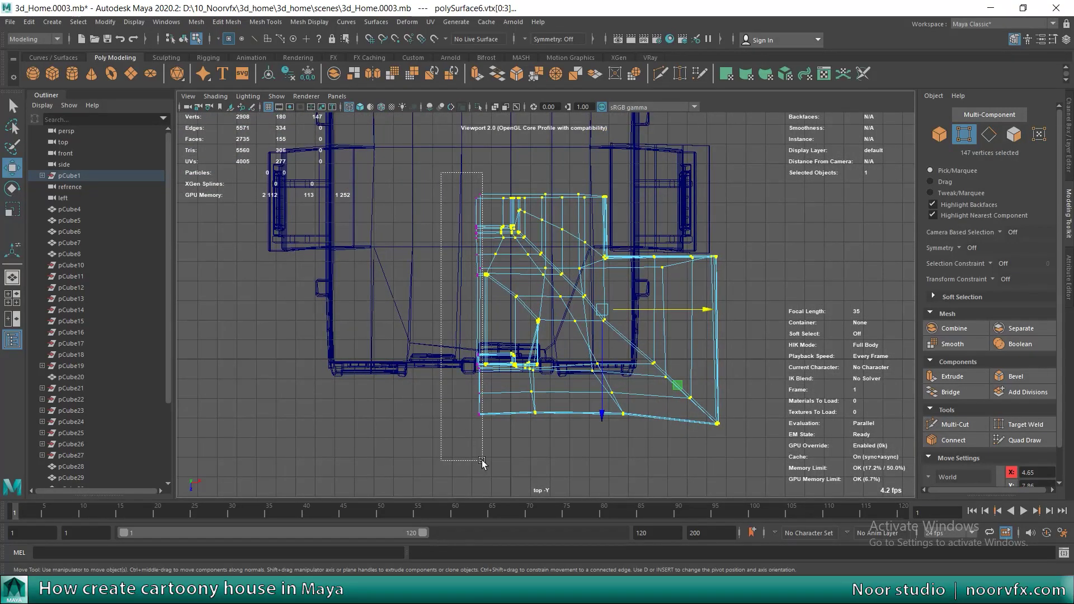
key("ctrl+z")
key("ctrl+z")
key("r")
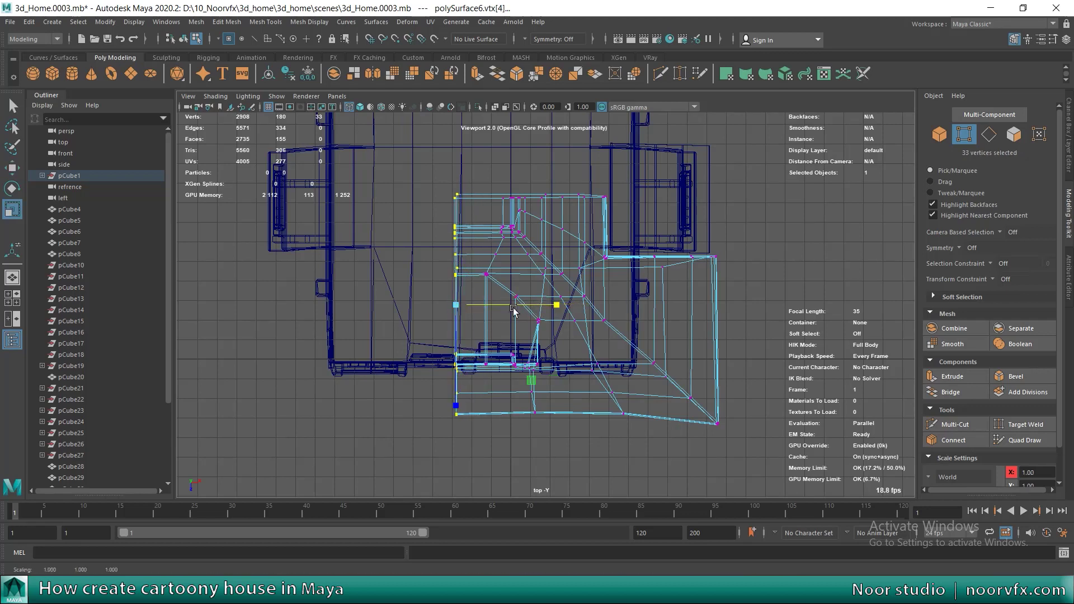
key("w")
key("F8")
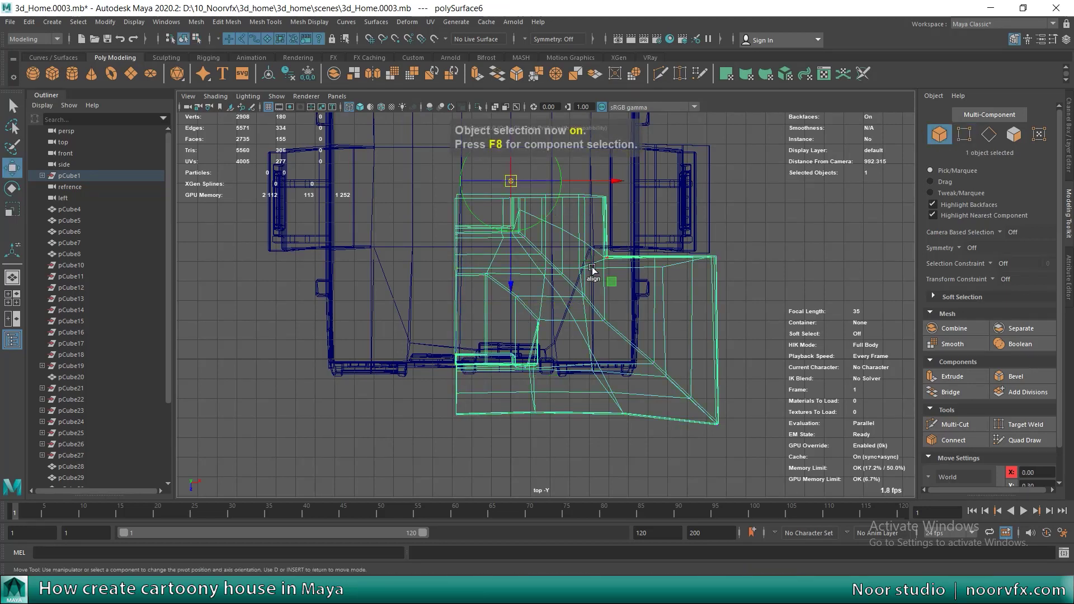
mouse_move(505, 333)
left_mouse_down()
mouse_move(496, 355)
mouse_move(473, 363)
left_mouse_up()
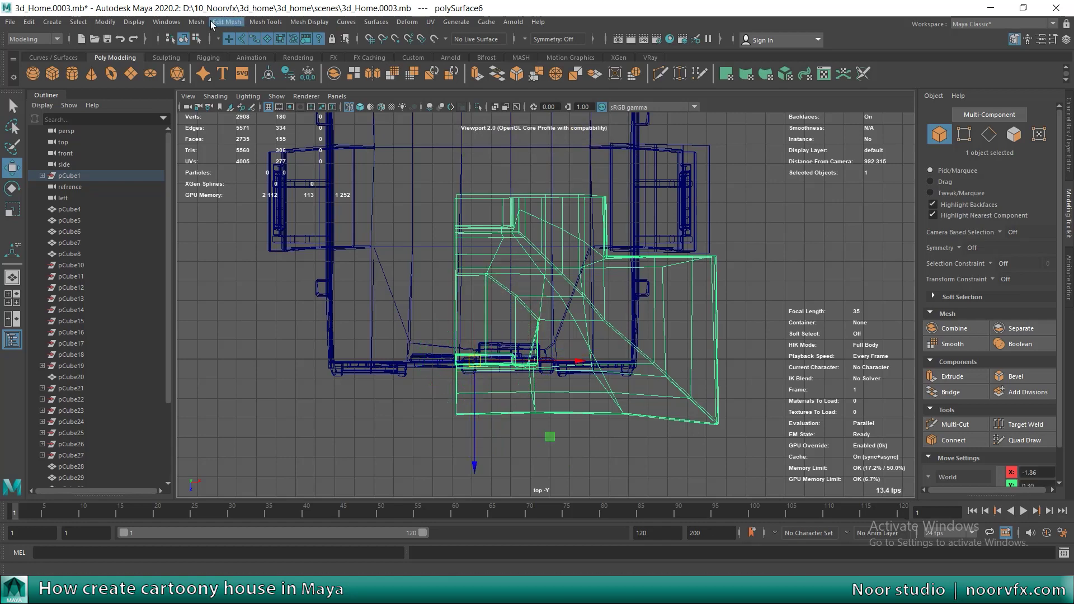
left_click(196, 22)
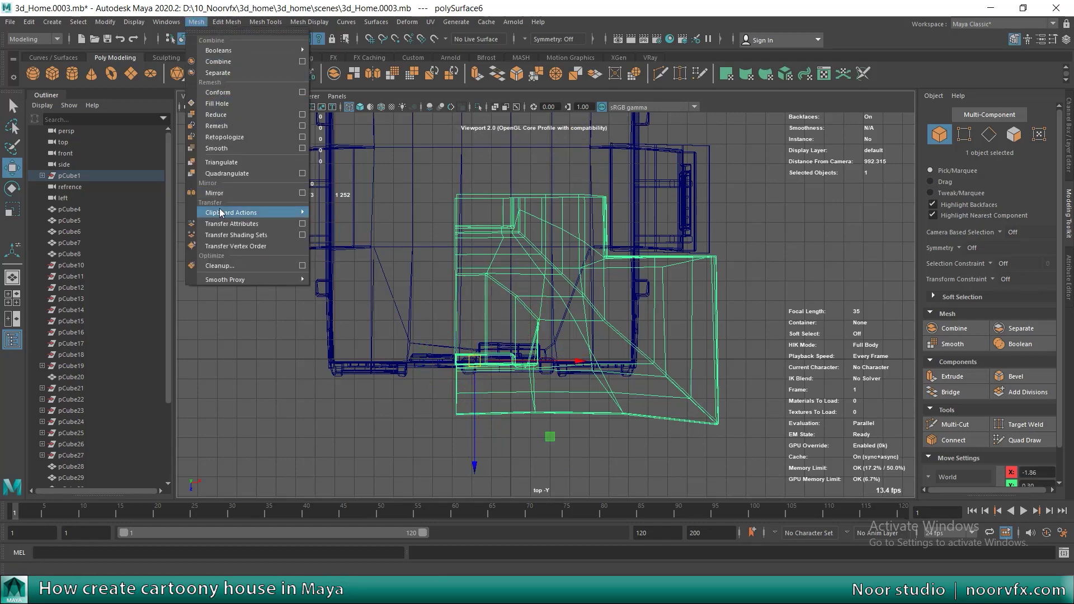
Step: Mirror the roof with polyMirror3, dragging the offset to -1.469 to close the gap
left_click(214, 193)
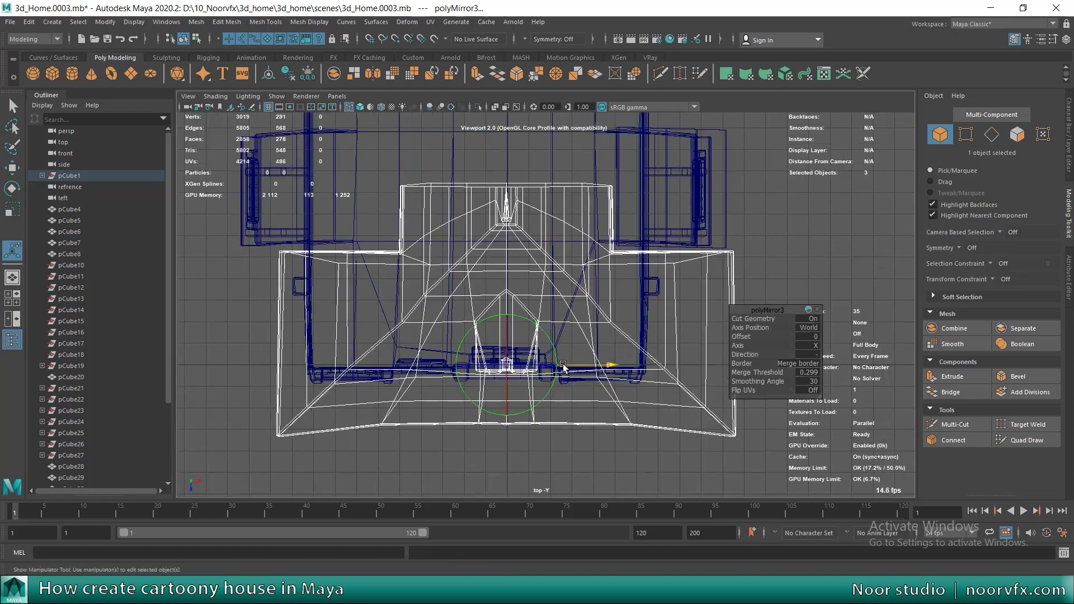
left_click_drag(565, 367, 551, 366)
scroll(511, 276, "up", 3)
key("space")
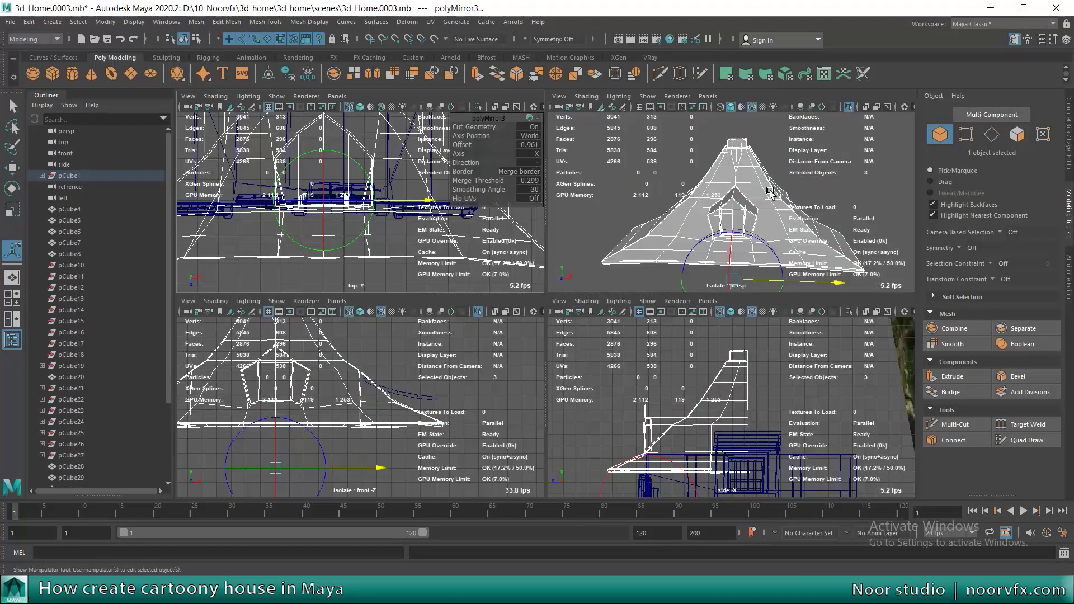
key("space")
scroll(620, 408, "up", 5)
scroll(619, 408, "up", 2)
left_click_drag(607, 445, 593, 445)
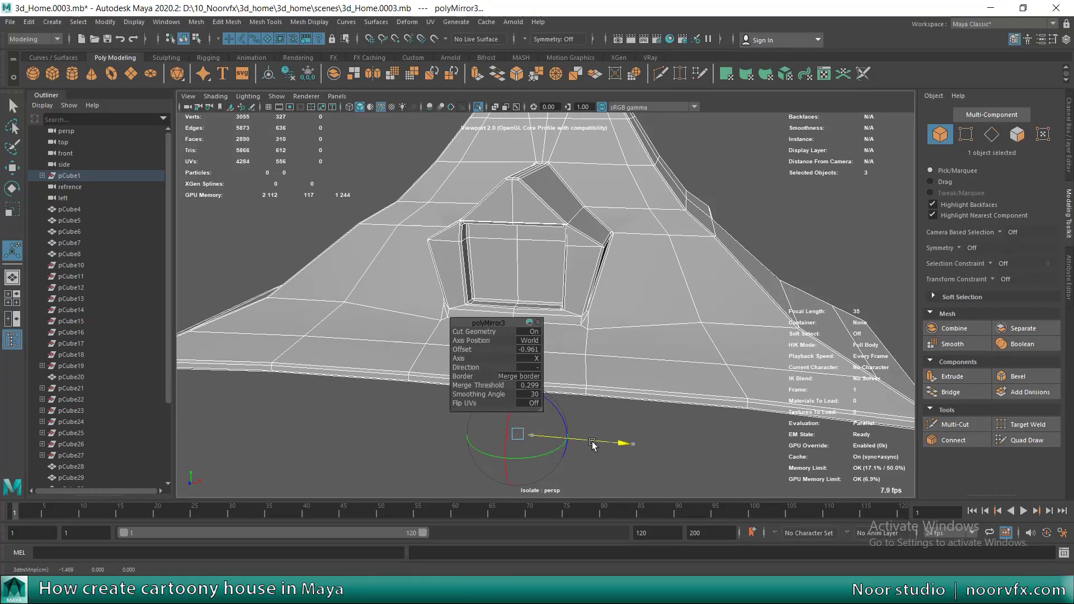
scroll(593, 445, "down", 5)
Step: Orbit to inspect the mirrored roof, then box-select its side-profile vertices in the four-view layout
mouse_move(593, 314)
left_mouse_down("alt")
mouse_move(633, 294)
mouse_move(527, 295)
mouse_move(602, 281)
left_mouse_up("alt")
middle_click_drag(604, 283, 597, 289, "alt")
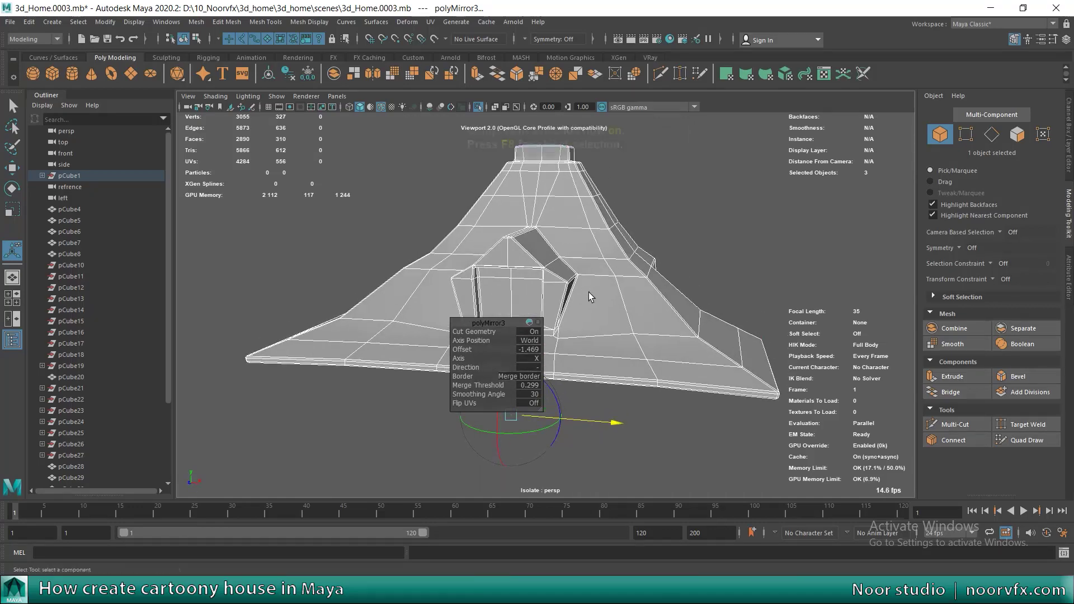
key("q")
key("F8")
key("space")
left_click_drag(633, 435, 652, 456)
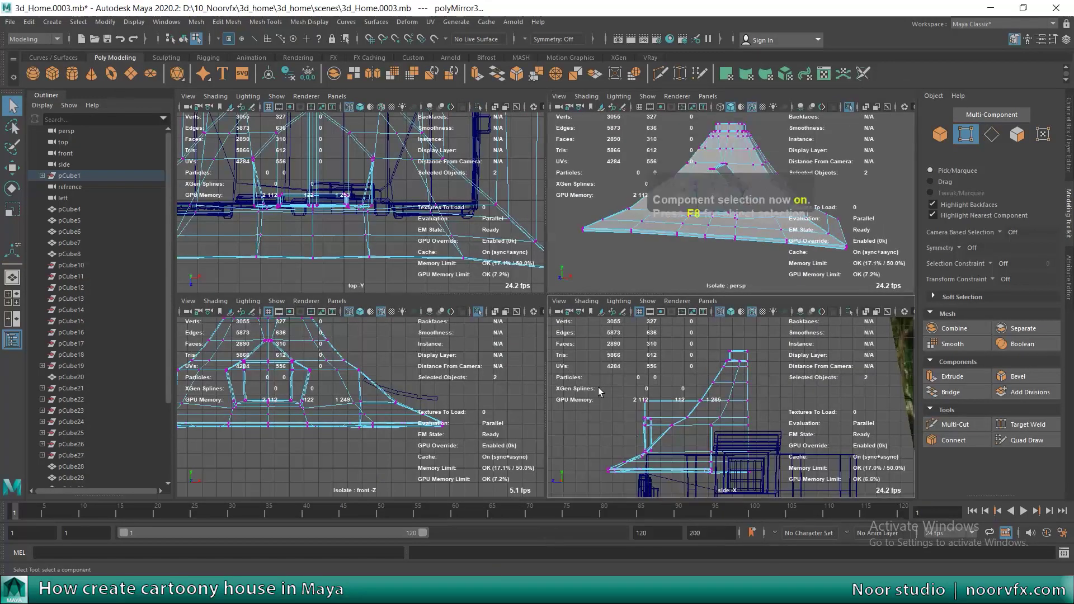
Step: In the side view, slide the selected profile vertices along X to adjust the roof slope
key("space")
scroll(559, 336, "up", 5)
scroll(492, 341, "up", 3)
key("w")
key("w")
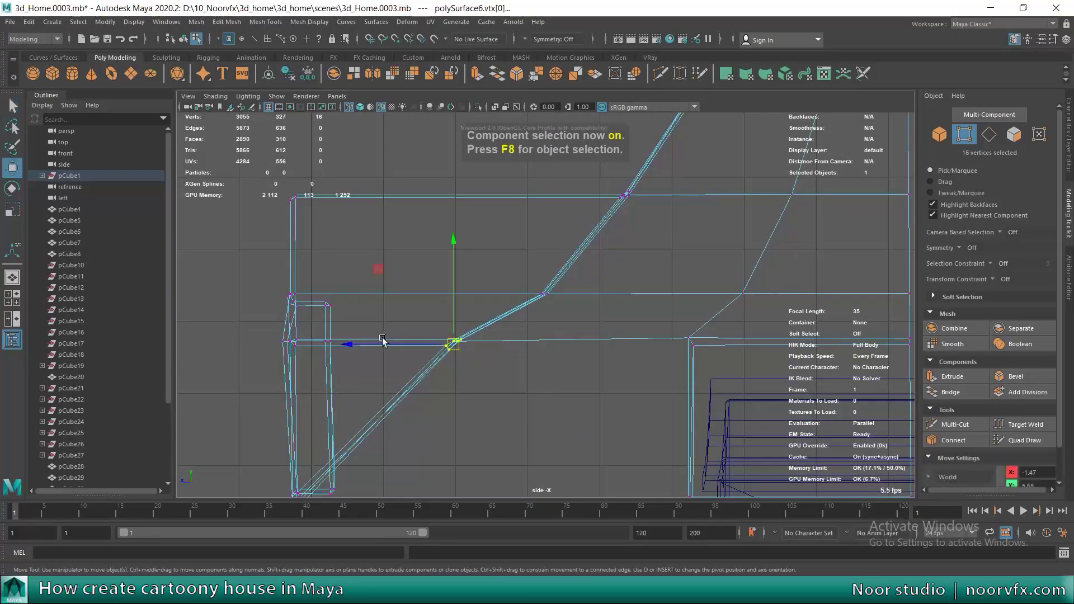
left_click_drag(414, 343, 392, 344)
scroll(545, 313, "down", 3)
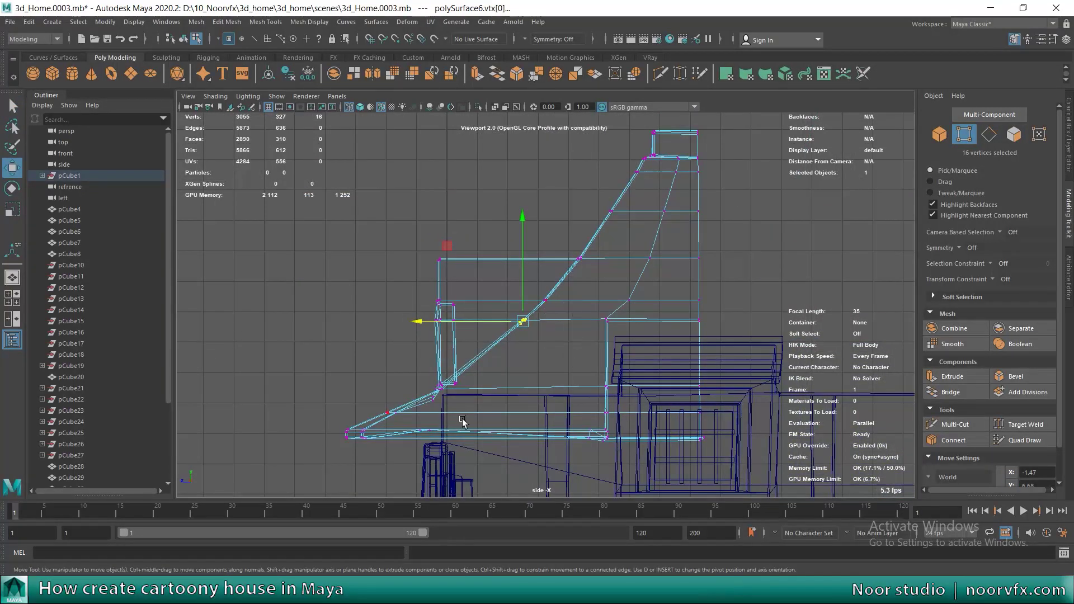
key("space")
Step: In the front view, select the dormer-row vertices on both sides and scale them inward in X
scroll(503, 358, "up", 3)
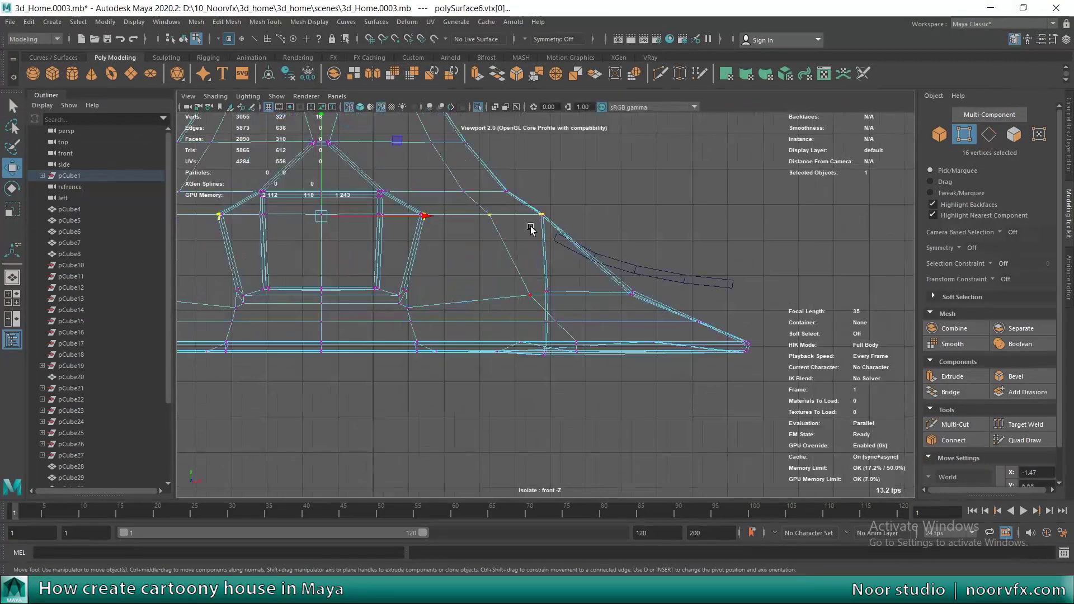
scroll(624, 291, "up", 3)
middle_click_drag(436, 302, 474, 321, "alt")
scroll(496, 314, "up", 3)
left_click_drag(548, 291, 664, 331)
scroll(674, 326, "down", 3)
scroll(259, 330, "up", 2)
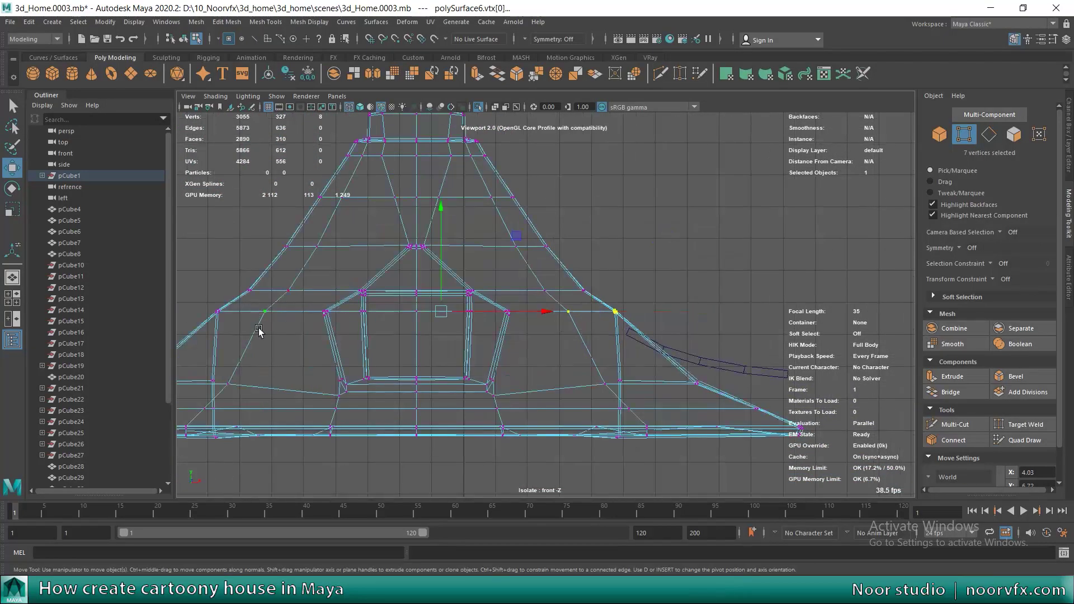
left_click(265, 311, "shift")
scroll(392, 324, "up", 1)
key("r")
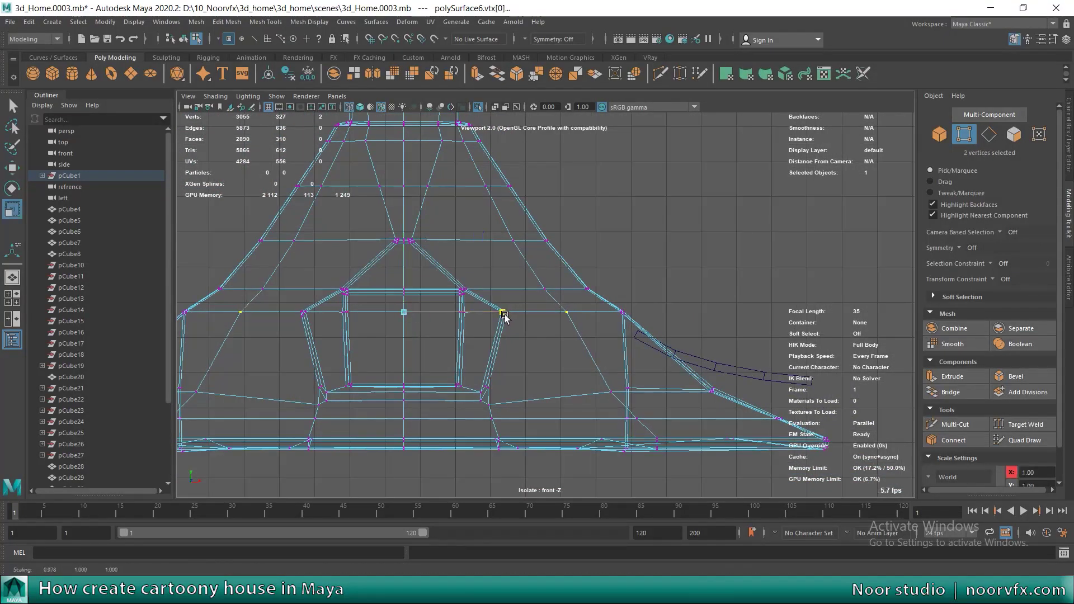
middle_click_drag(473, 319, 552, 310, "alt")
left_click_drag(585, 303, 584, 305)
scroll(593, 306, "down", 2)
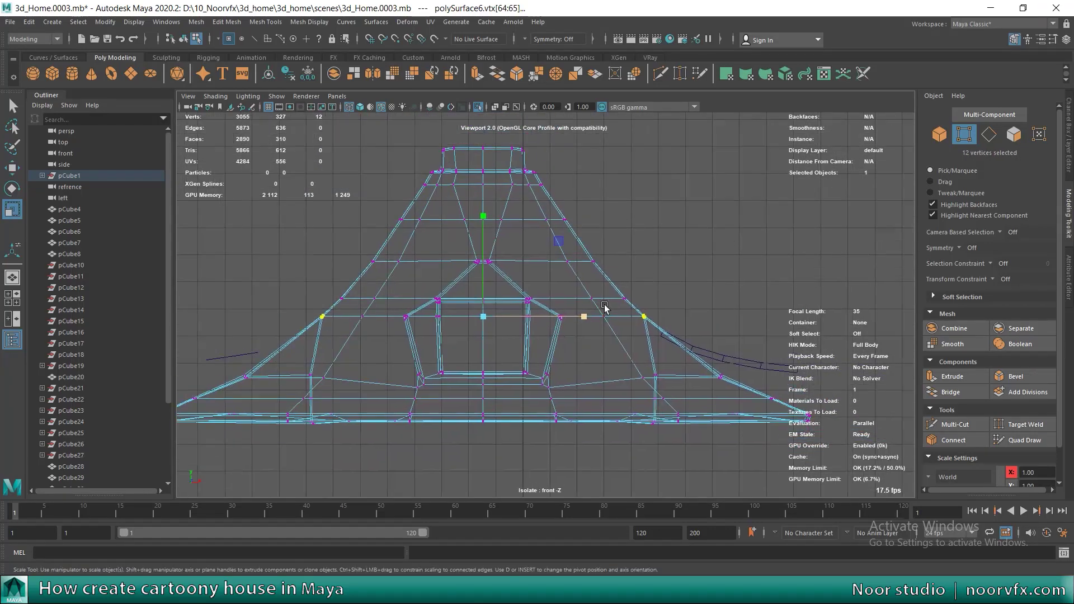
Step: Inspect the reshaped roof in perspective, then select its top row of vertices in top view
key("F8")
key("w")
key("space")
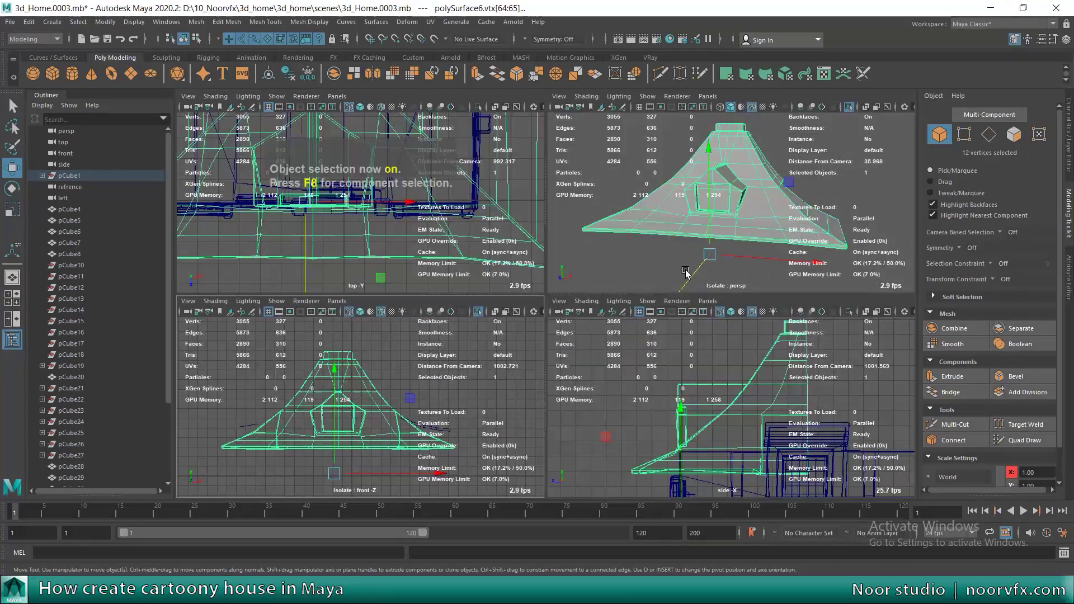
key("space")
mouse_move(686, 273)
left_mouse_down("alt")
mouse_move(609, 251)
mouse_move(409, 248)
left_mouse_up("alt")
key("space")
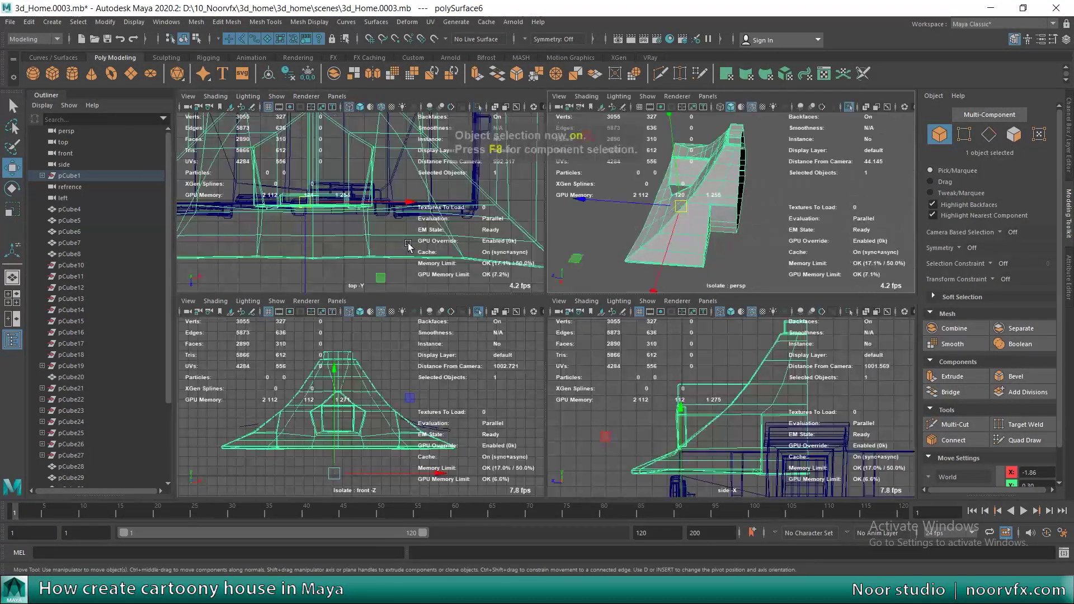
key("space")
scroll(408, 246, "down", 3)
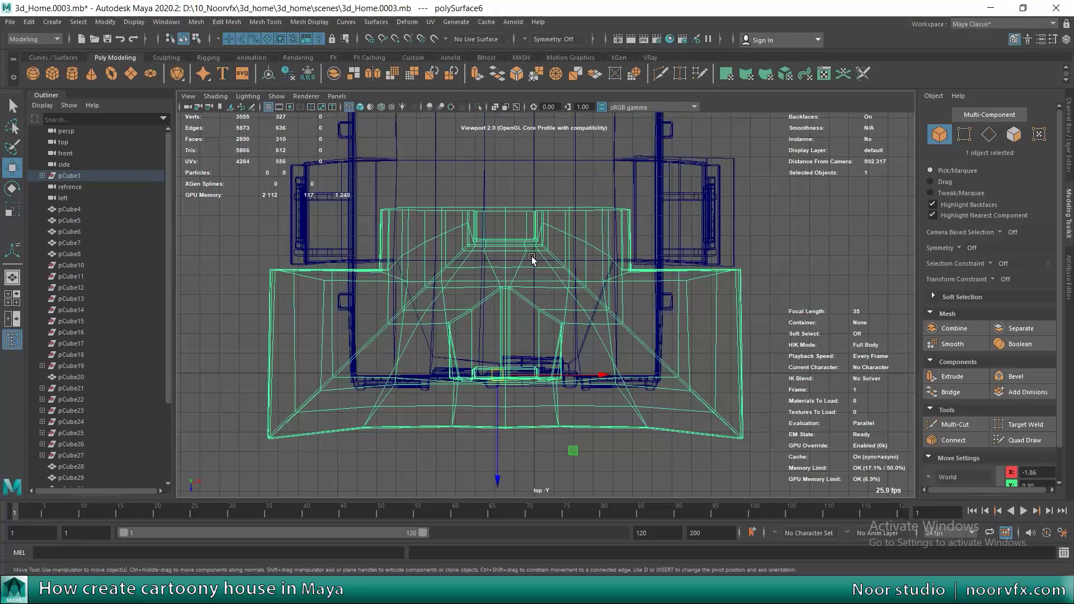
key("r")
middle_click_drag(511, 200, 510, 279, "alt")
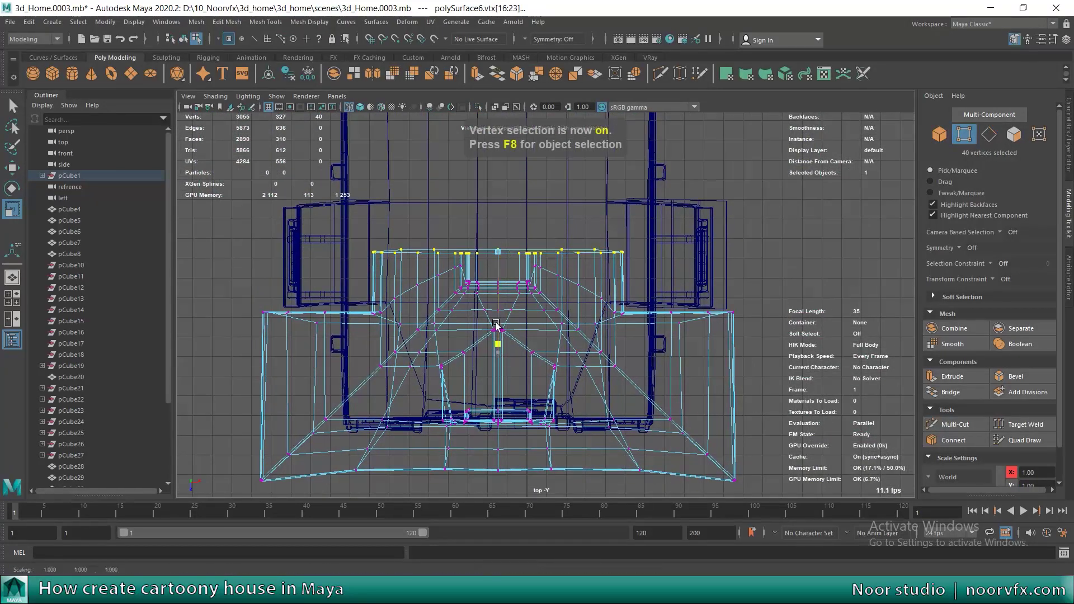
Step: Push the roof's top row of vertices outward and return to object selection
key("w")
left_click_drag(502, 277, 501, 251)
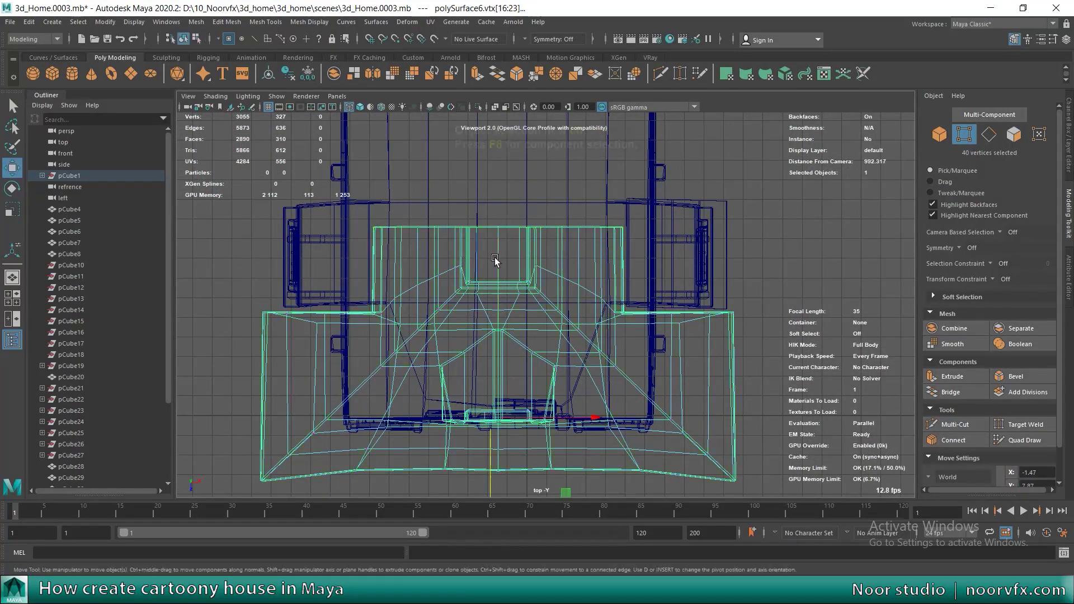
key("F8")
Step: Mirror the roof along Z with offset -8.226 to repeat the dormer on the opposite side
left_click(218, 23)
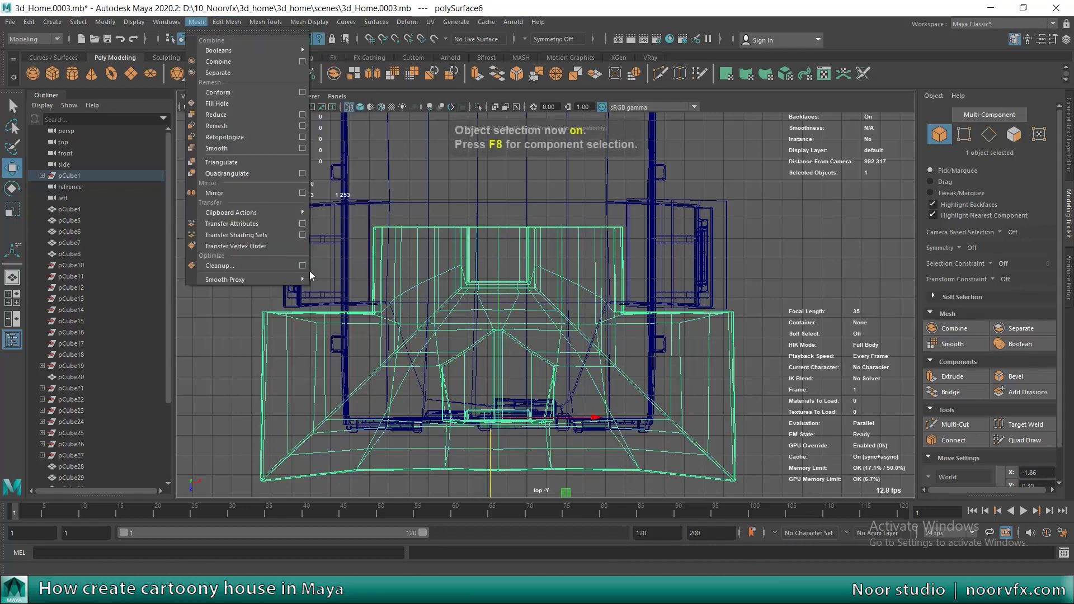
left_click(301, 194)
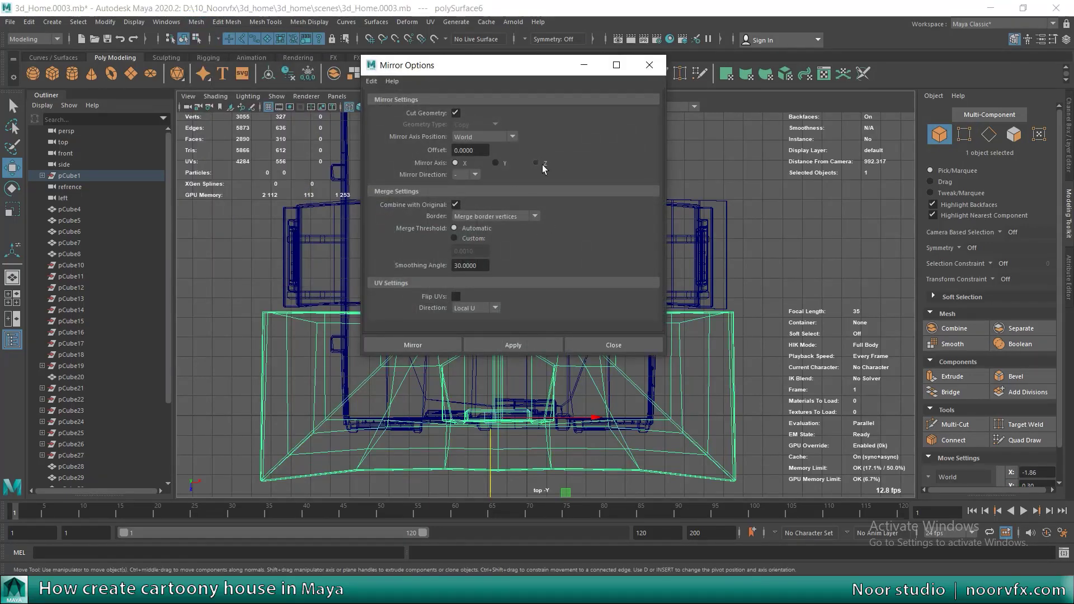
left_click(424, 344)
scroll(532, 464, "down", 2)
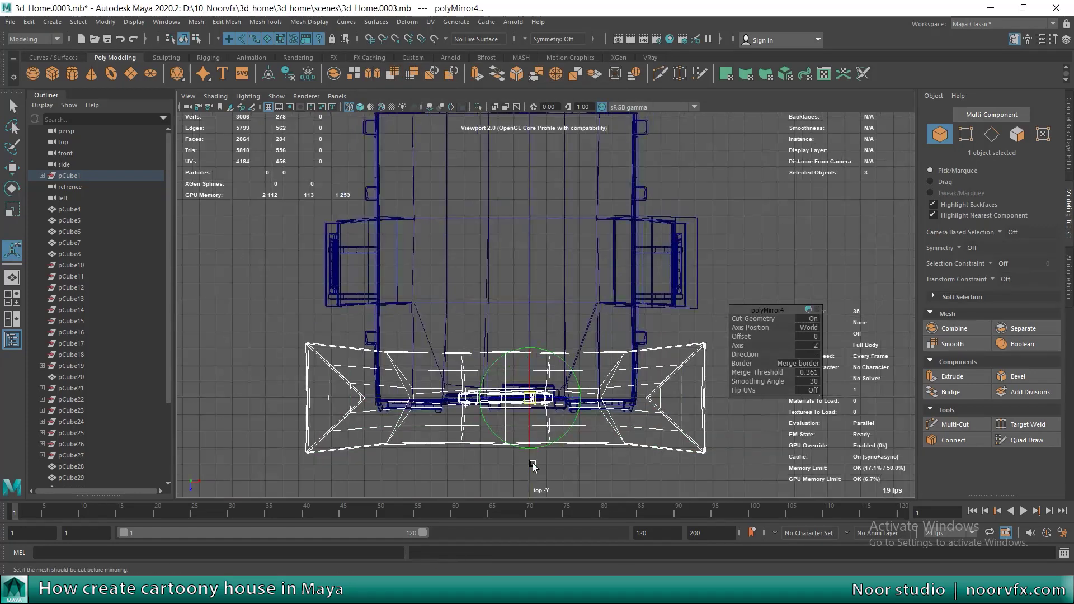
mouse_move(530, 320)
left_mouse_down()
mouse_move(532, 257)
mouse_move(516, 283)
mouse_move(508, 342)
mouse_move(515, 335)
left_mouse_up()
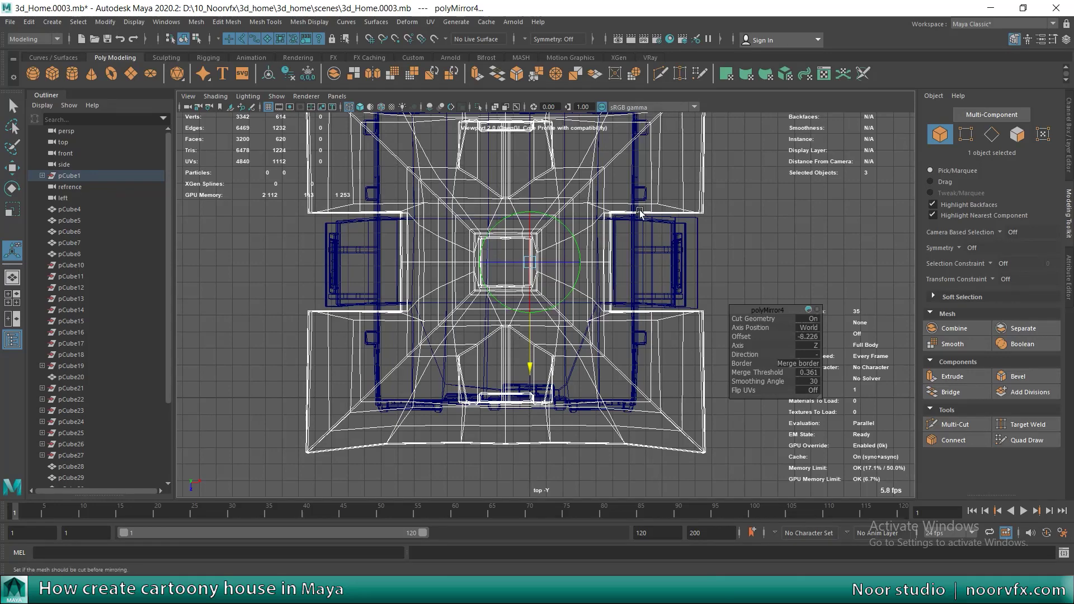
key("space")
key("space")
mouse_move(514, 226)
left_mouse_down("alt")
mouse_move(487, 240)
mouse_move(511, 201)
left_mouse_up("alt")
key("w")
mouse_move(503, 252)
left_mouse_down("alt")
mouse_move(519, 298)
mouse_move(493, 291)
left_mouse_up("alt")
key("F8")
key("F8")
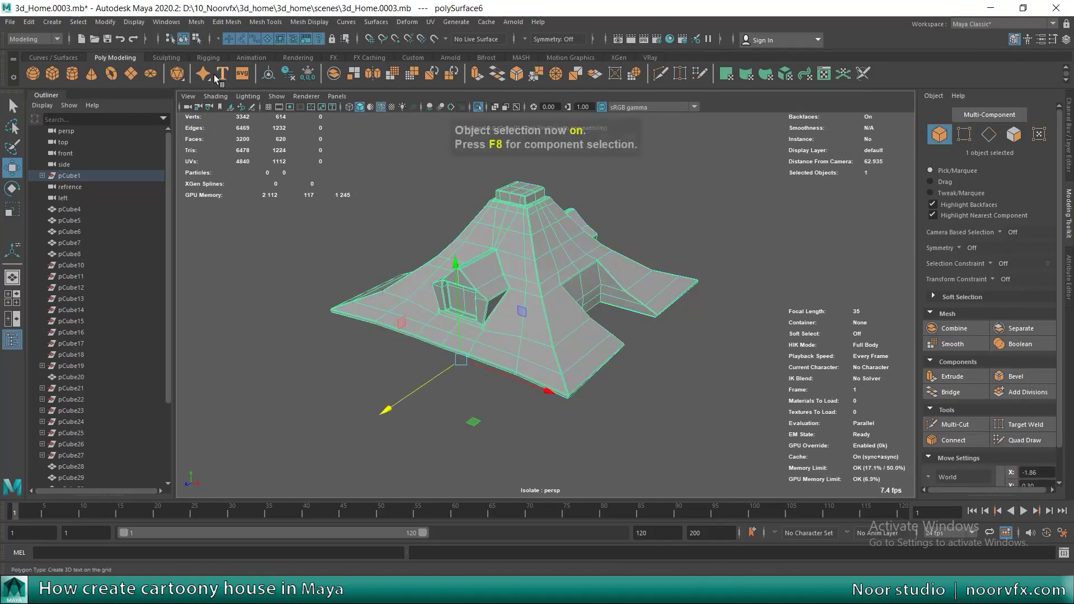
Step: Delete the roof's construction history and clear the selection
left_click(29, 22)
left_click(207, 146)
left_click_drag(487, 246, 497, 268, "alt")
left_click(493, 270)
left_click(598, 200)
Step: Show the whole house, select the porch roof piece and centre its pivot
left_click(591, 291)
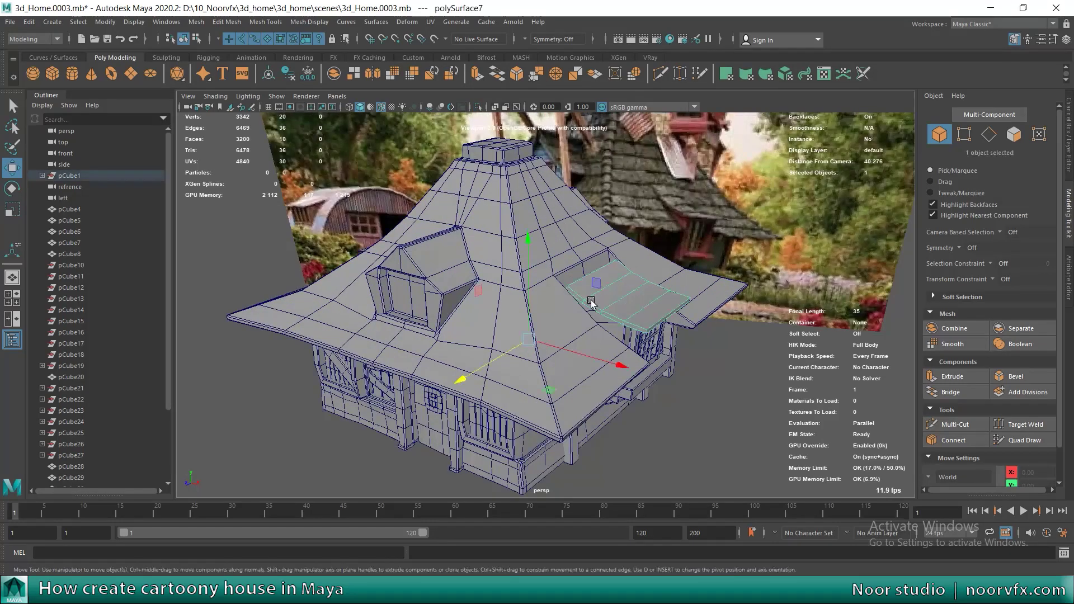
scroll(592, 288, "up", 5)
scroll(592, 290, "up", 3)
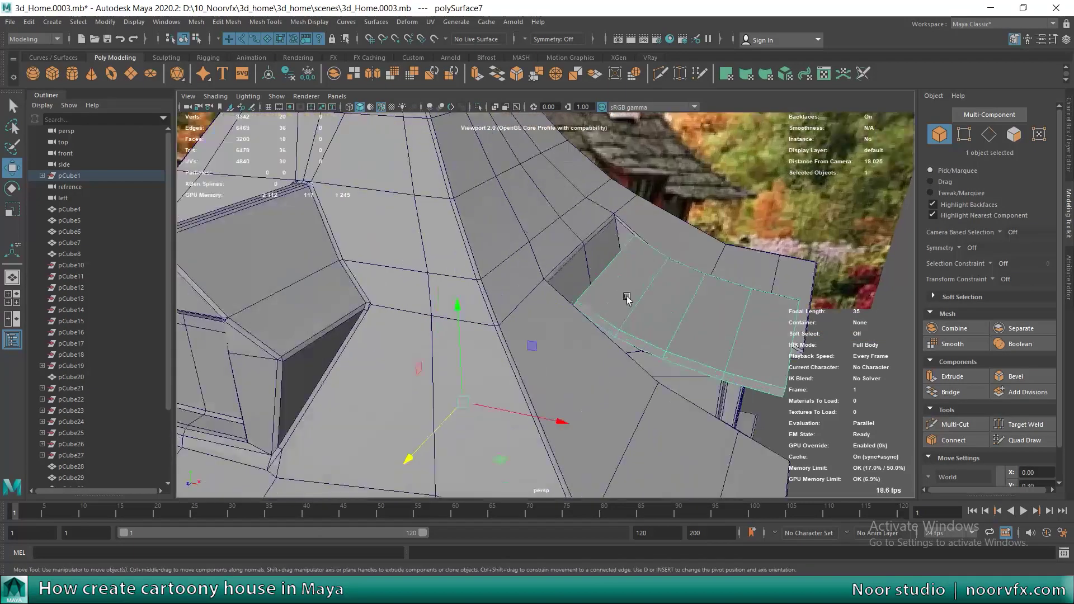
scroll(611, 306, "up", 3)
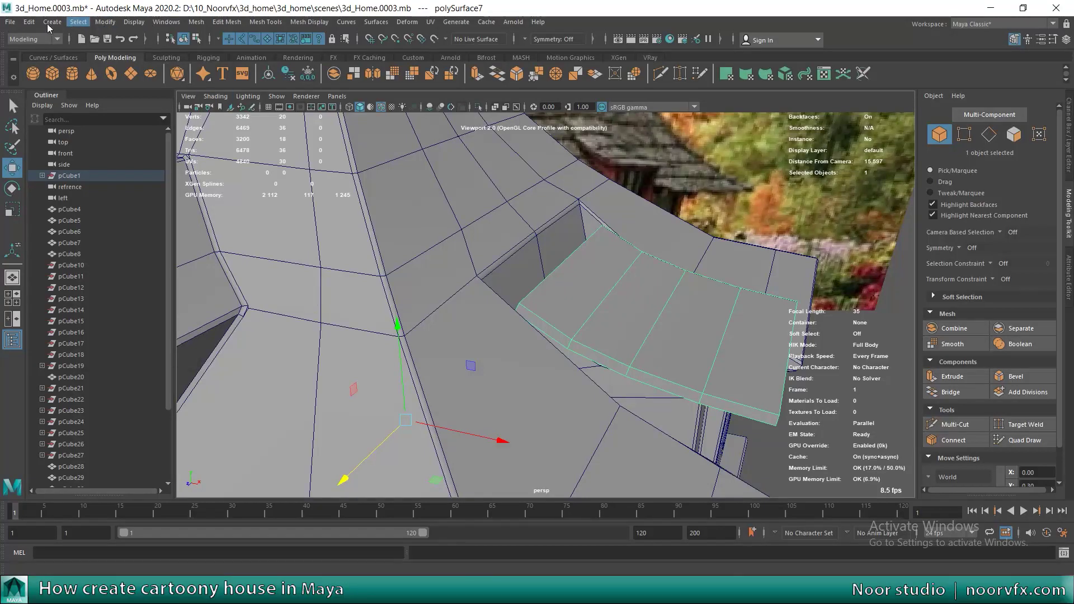
left_click(105, 22)
left_click(129, 104)
Step: Scale up the porch roof piece, raise it slightly, and select one of its edges
key("r")
mouse_move(619, 323)
left_mouse_down("alt")
mouse_move(605, 297)
mouse_move(679, 178)
left_mouse_up("alt")
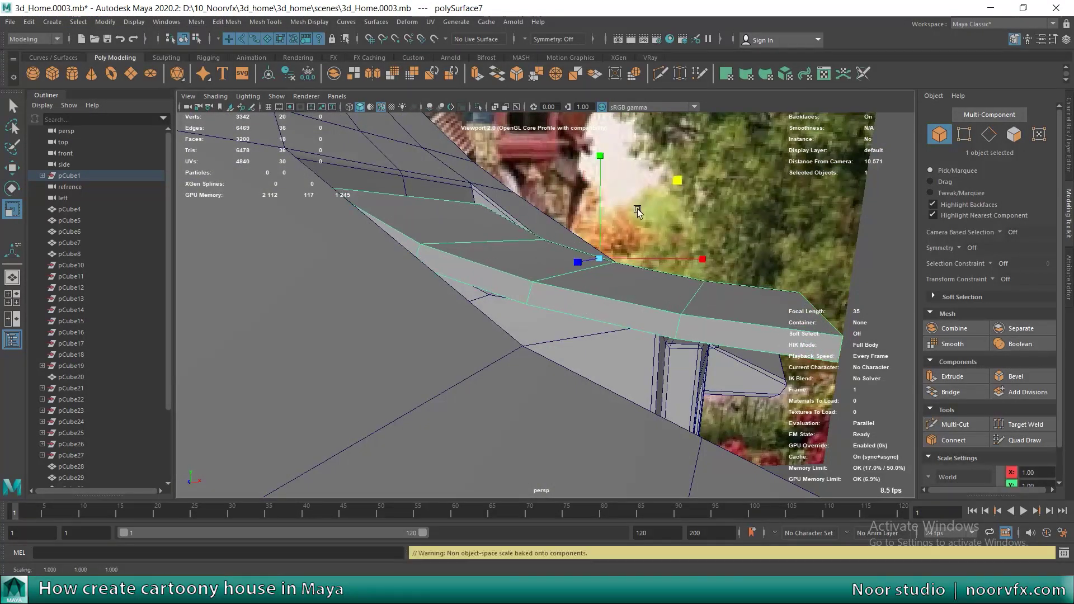
key("w")
mouse_move(602, 158)
left_mouse_down()
mouse_move(601, 148)
mouse_move(639, 225)
mouse_move(591, 247)
left_mouse_up()
right_click_drag(593, 254, 592, 227)
left_click(597, 263)
Step: Lower the porch roof edges and slide an edge sideways against the main roof
left_click_drag(577, 197, 589, 212)
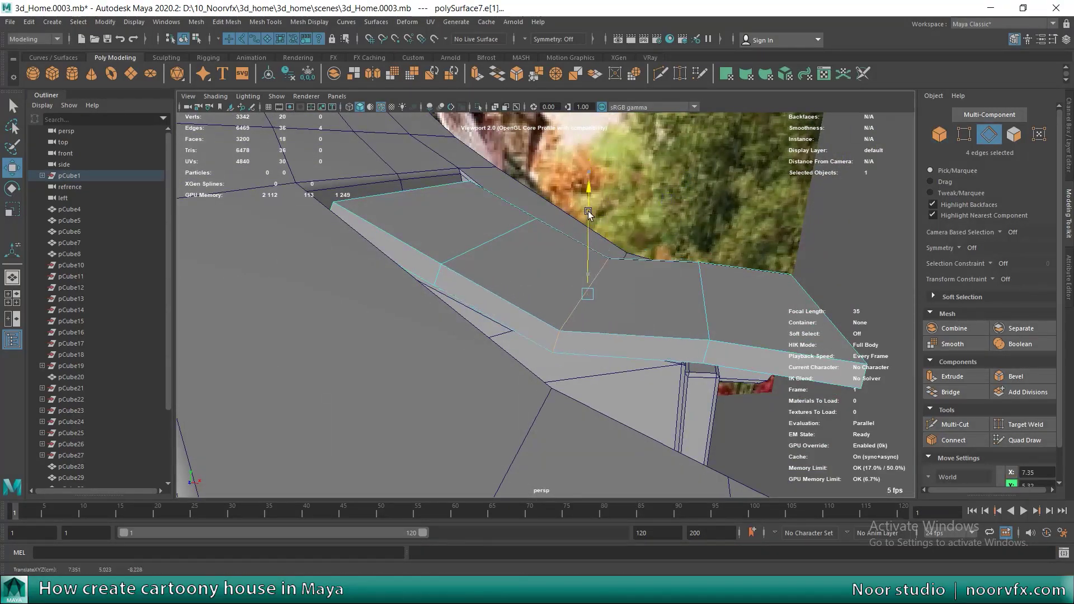
left_click(496, 244)
mouse_move(432, 211)
left_mouse_down("alt")
mouse_move(493, 234)
mouse_move(520, 183)
left_mouse_up("alt")
middle_click_drag(519, 183, 522, 180)
left_click_drag(735, 290, 495, 308, "alt")
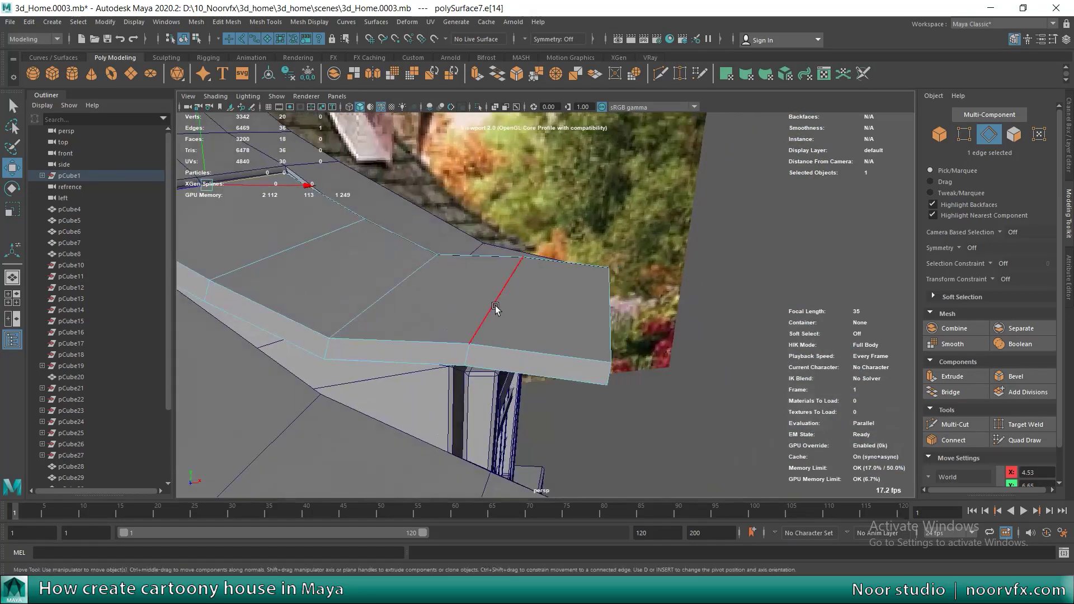
left_click_drag(494, 246, 504, 235, "alt")
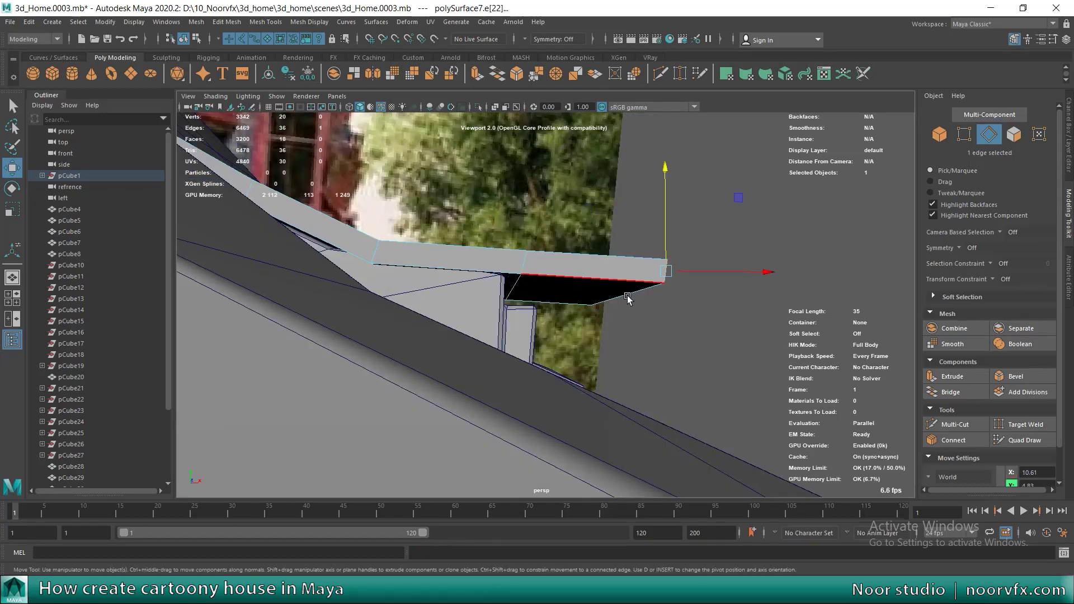
left_click_drag(580, 269, 587, 302, "alt")
Step: Add more porch roof edges to the selection and convert them to vertices
key("q")
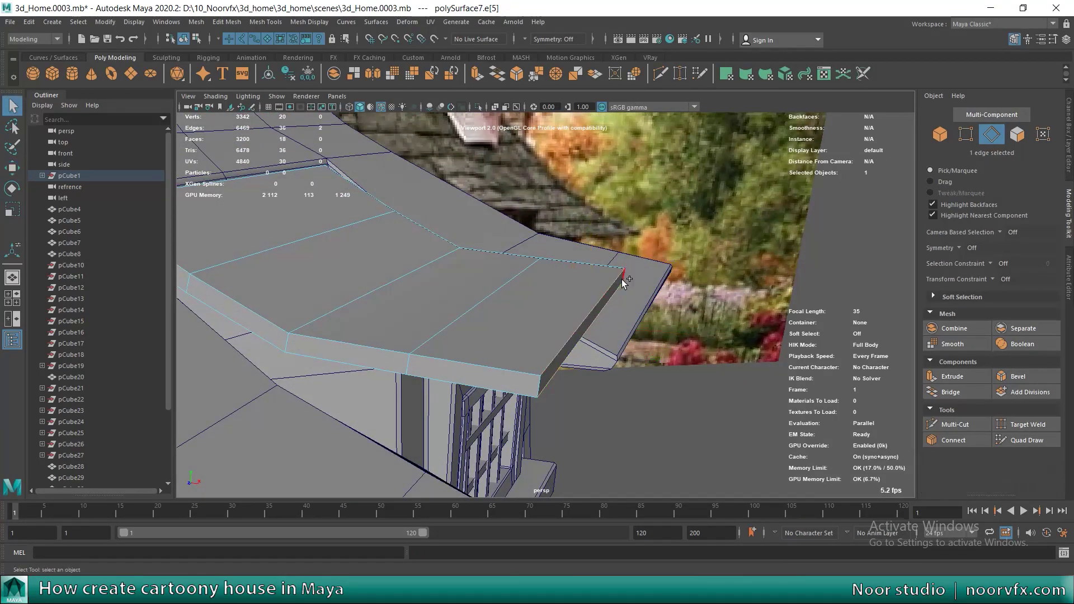
left_click(534, 392, "shift")
mouse_move(534, 391)
left_mouse_down("alt")
mouse_move(479, 297)
mouse_move(513, 344)
mouse_move(639, 361)
mouse_move(629, 367)
left_mouse_up("alt")
key("w")
mouse_move(534, 362)
left_mouse_down("alt")
mouse_move(610, 330)
mouse_move(597, 366)
left_mouse_up("alt")
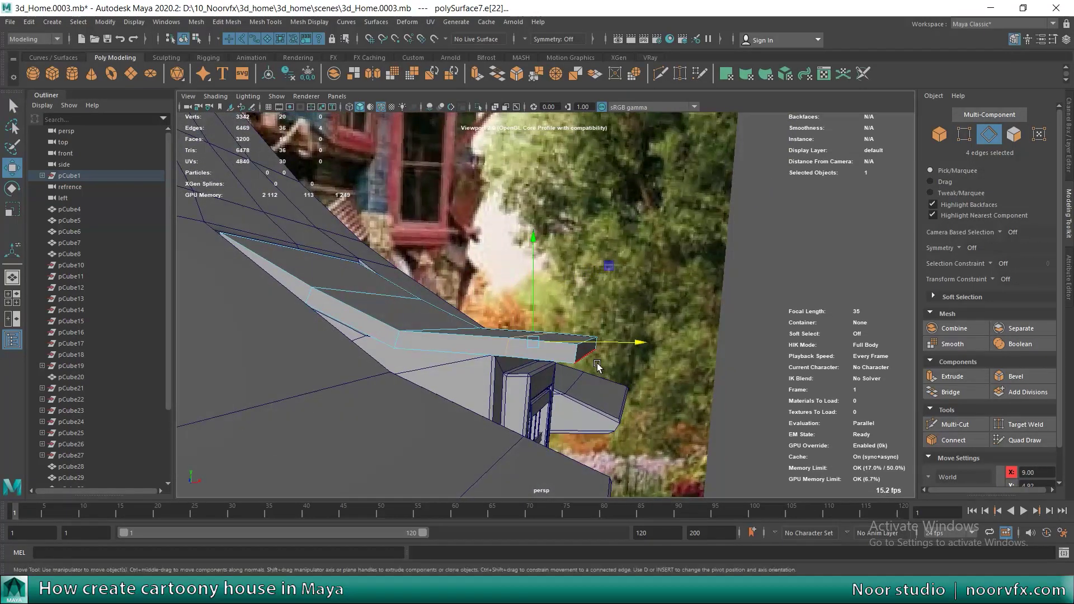
key("F9")
mouse_move(656, 274)
left_mouse_down("alt")
mouse_move(471, 341)
mouse_move(377, 304)
left_mouse_up("alt")
Step: Scale the vertices across the piece and convert the selection back to edges
key("r")
right_click_drag(444, 284, 475, 304)
mouse_move(475, 304)
left_mouse_down()
mouse_move(465, 237)
mouse_move(490, 300)
mouse_move(459, 311)
left_mouse_up()
key("4")
key("5")
key("w")
Step: Split a new edge loop across the porch roof and select its front edge loops
mouse_move(458, 308)
right_mouse_down("ctrl")
mouse_move(414, 330)
mouse_move(447, 338)
right_mouse_up("ctrl")
left_click_drag(351, 331, 458, 315, "alt")
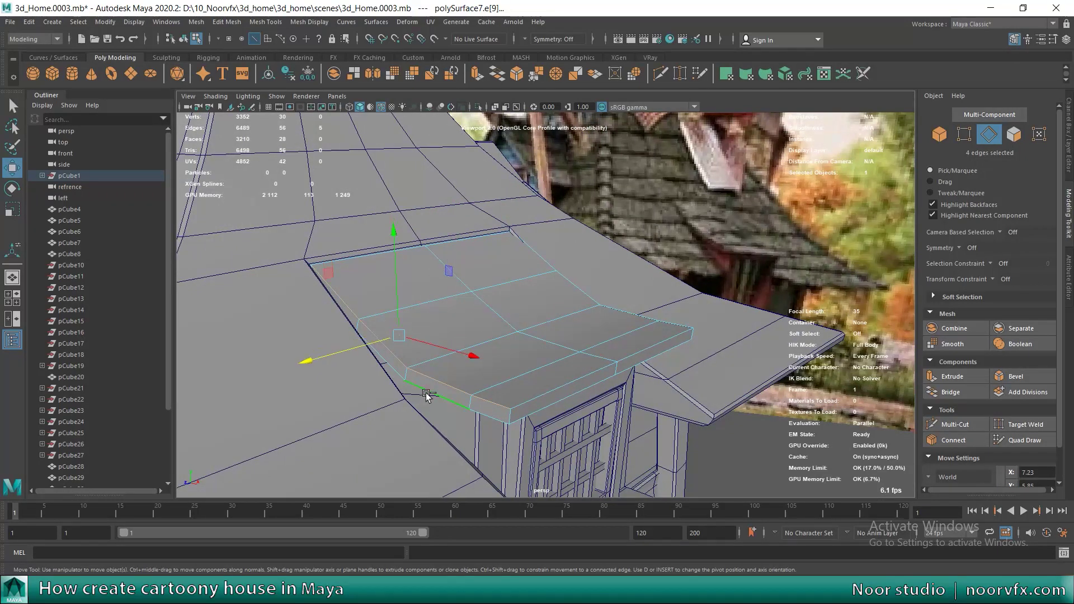
double_click(539, 408, "shift")
double_click(674, 327, "shift")
mouse_move(674, 326)
left_mouse_down("alt")
mouse_move(427, 278)
mouse_move(427, 306)
mouse_move(399, 334)
mouse_move(324, 307)
left_mouse_up("alt")
Step: Add another edge loop to the selection using wireframe view
key("4")
double_click(418, 236, "shift")
mouse_move(419, 236)
left_mouse_down("alt")
mouse_move(568, 294)
mouse_move(536, 306)
mouse_move(461, 272)
left_mouse_up("alt")
key("5")
scroll(460, 273, "up", 2)
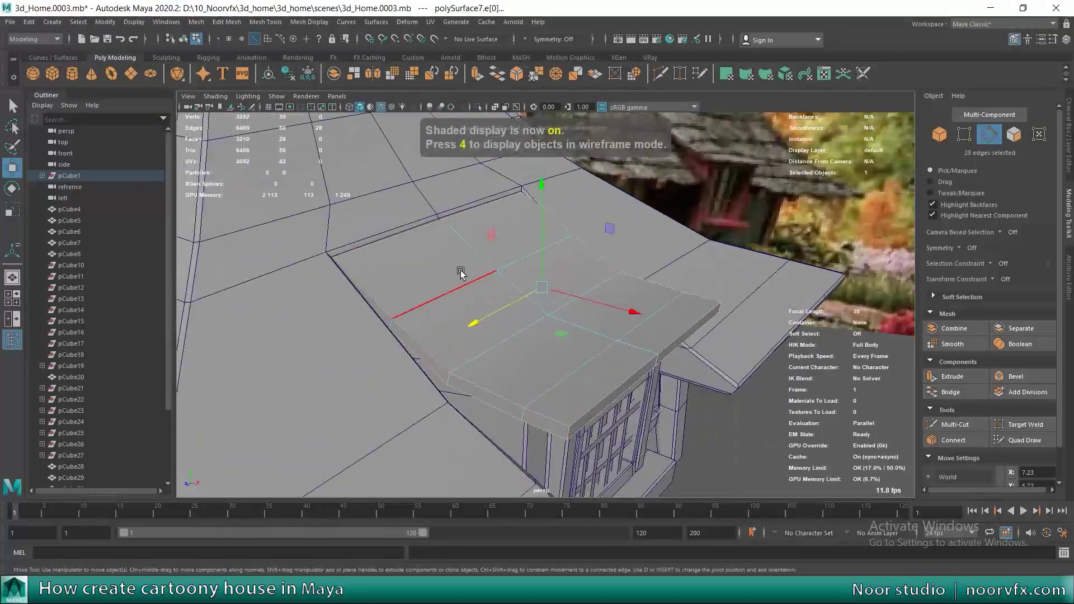
left_click(227, 22)
Step: Bevel the selected roof slab edges with one segment at fraction 0.5
left_click(236, 62)
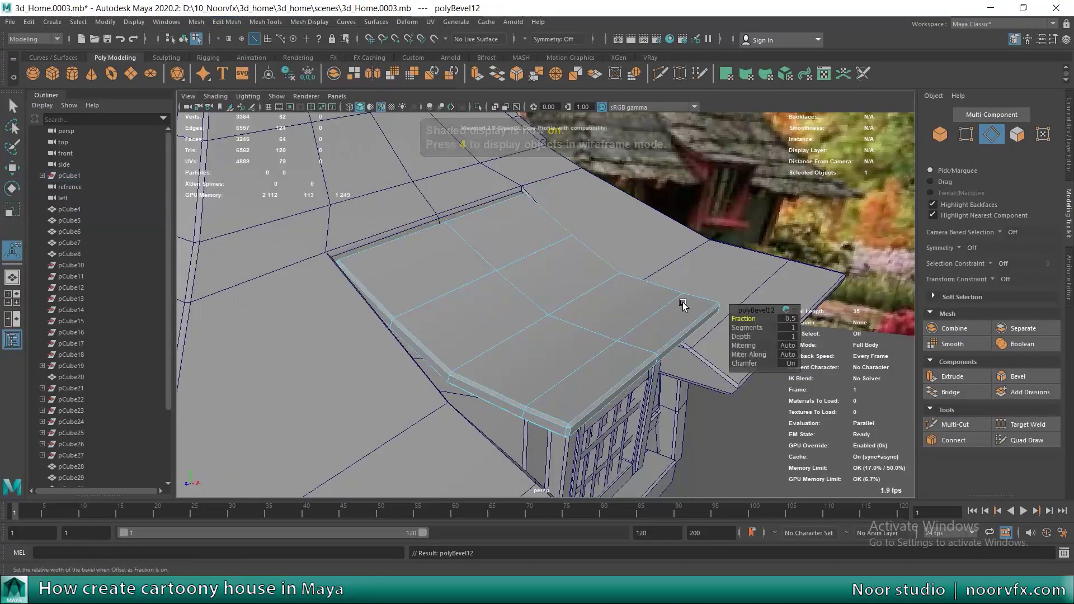
mouse_move(679, 299)
left_mouse_down("alt")
mouse_move(560, 307)
mouse_move(519, 290)
left_mouse_up("alt")
key("F8")
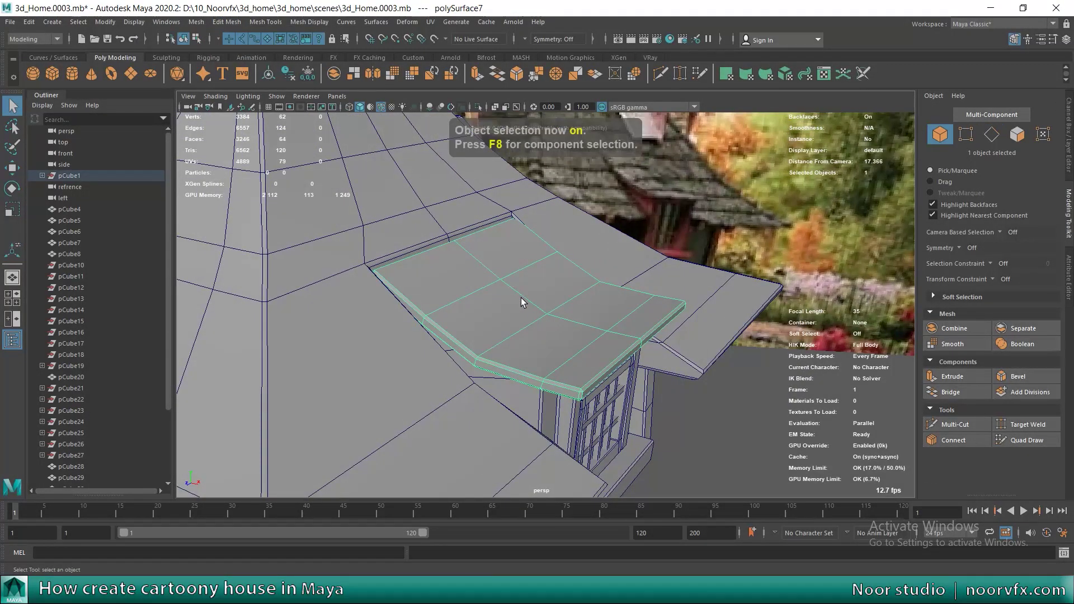
scroll(521, 296, "down", 3)
key("F8")
key("F8")
left_click(128, 23)
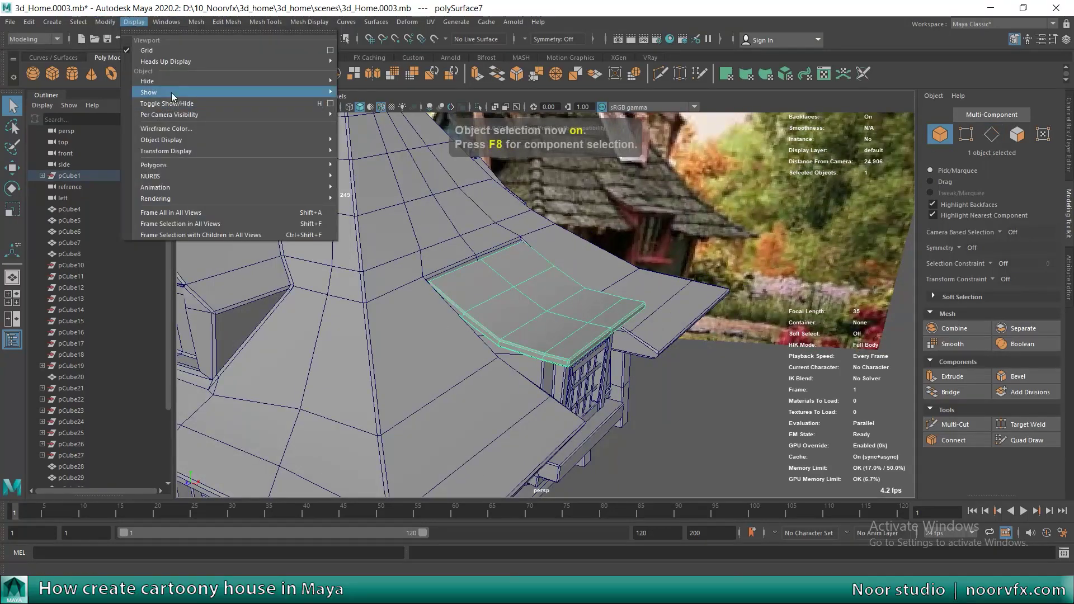
mouse_move(504, 313)
left_mouse_down("alt")
mouse_move(572, 339)
mouse_move(568, 307)
left_mouse_up("alt")
Step: Show the full house again and set the duplicated eave's Scale X to -1
key("w")
key("space")
key("space")
key("space")
key("space")
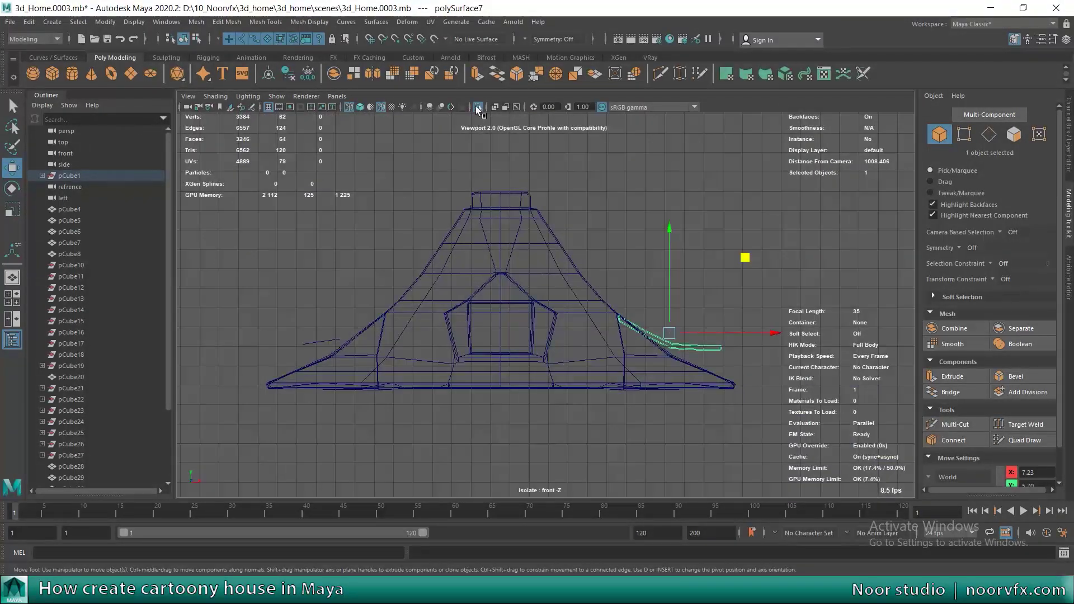
left_click(477, 107)
scroll(658, 333, "down", 1)
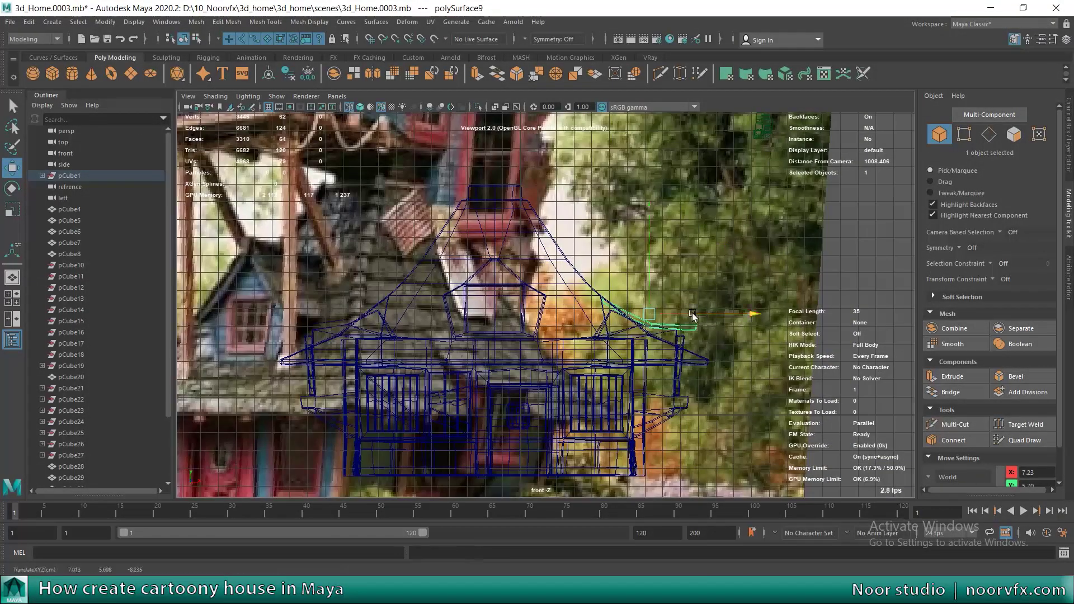
left_click(1069, 127)
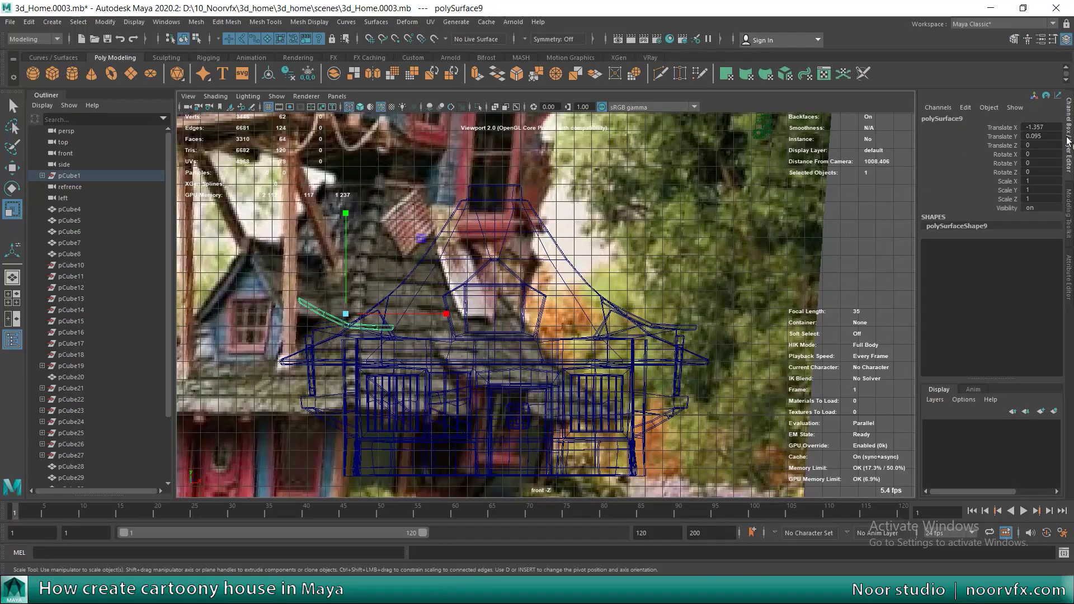
type("-1")
scroll(443, 309, "up", 1)
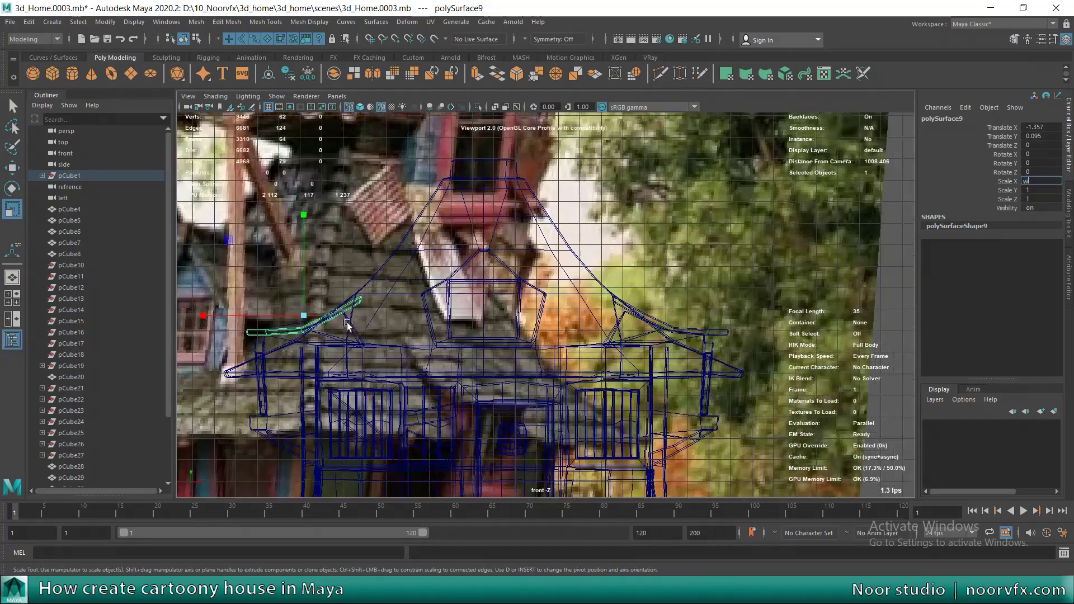
scroll(443, 309, "up", 1)
scroll(443, 309, "up", 1)
scroll(443, 309, "up", 2)
Step: Move the mirrored eave copy into place on the roof's opposite side
key("w")
scroll(396, 297, "up", 2)
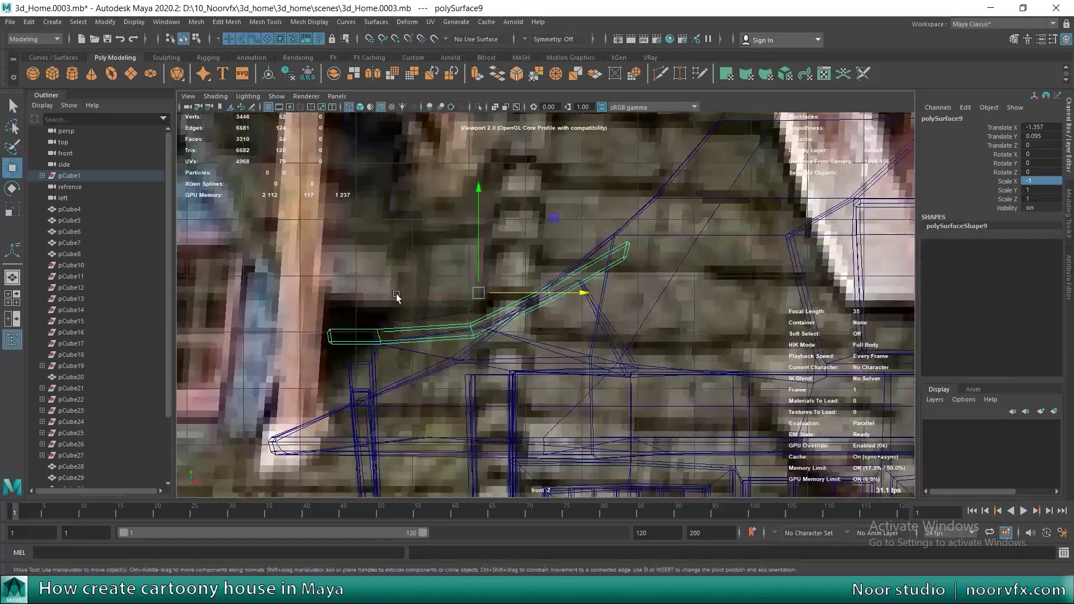
left_click_drag(531, 293, 506, 300)
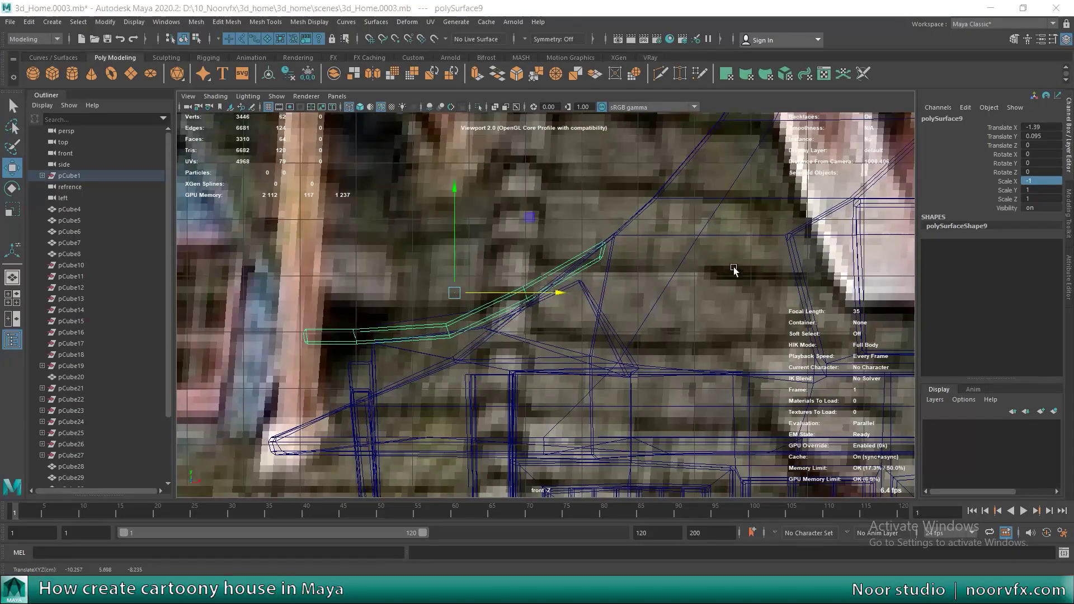
key("space")
key("space")
key("f")
left_click_drag(627, 305, 475, 344)
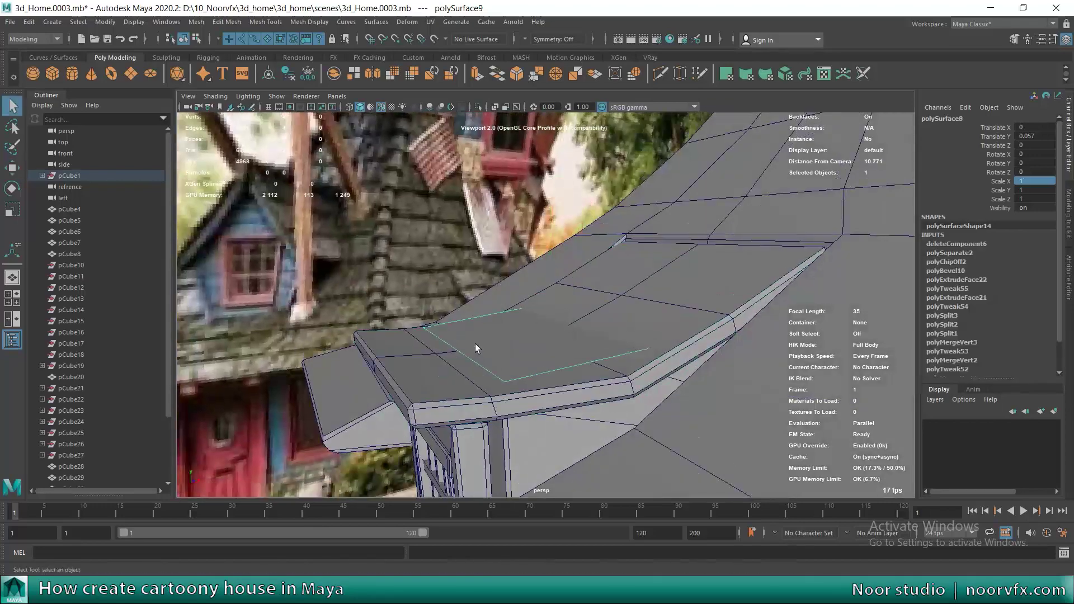
Step: Deselect the eave piece and orbit and zoom out to view the whole house
key("q")
left_click(475, 343)
scroll(475, 344, "down", 10)
left_click_drag(476, 343, 465, 334, "alt")
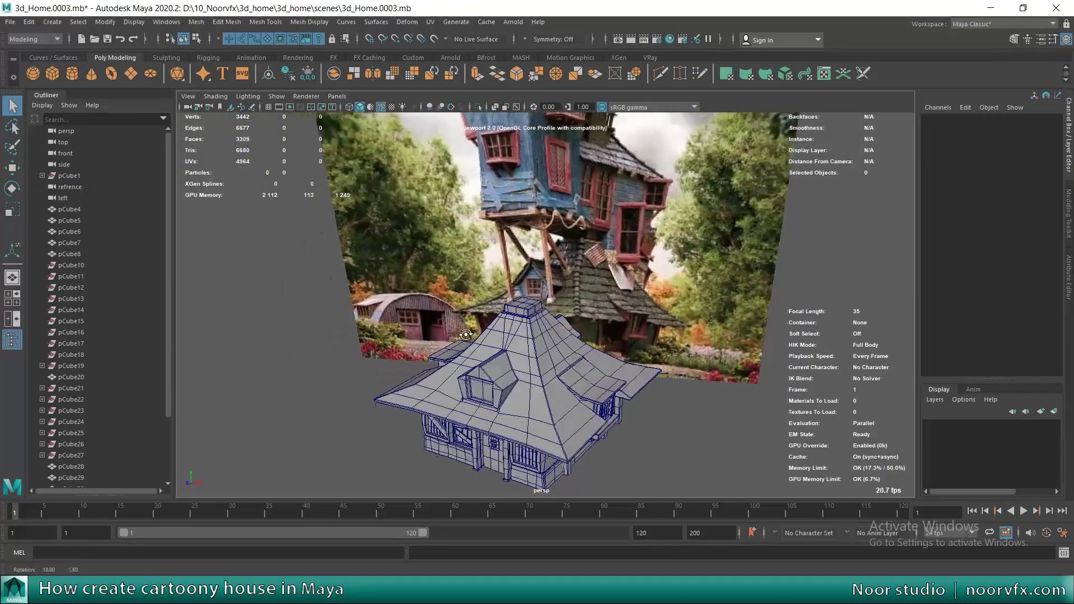
scroll(470, 336, "up", 3)
scroll(484, 338, "up", 3)
scroll(502, 341, "up", 3)
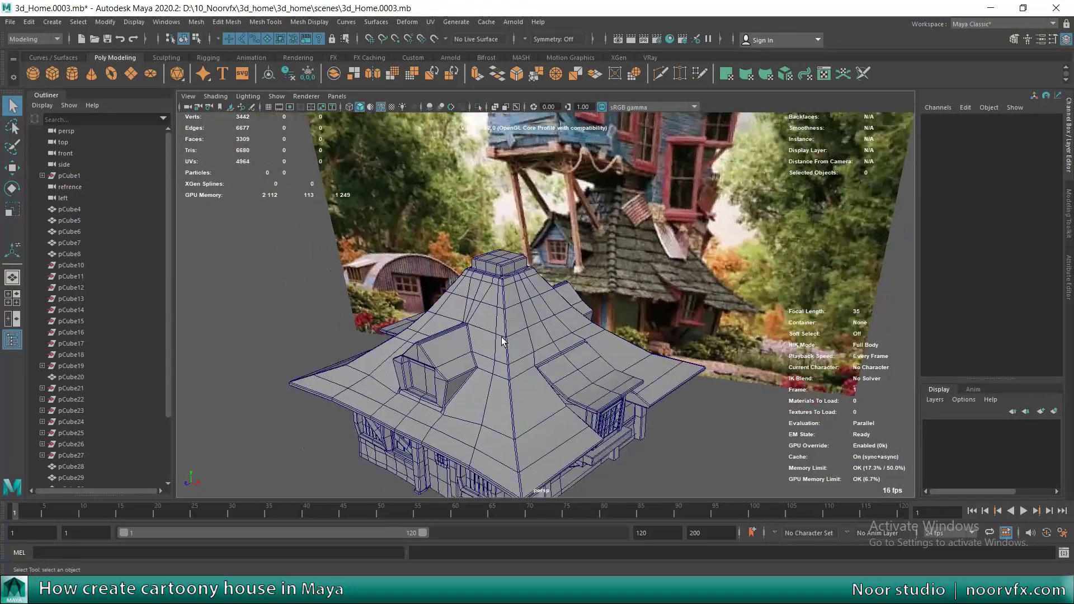
scroll(514, 392, "up", 3)
scroll(511, 391, "down", 3)
scroll(511, 391, "up", 3)
scroll(510, 391, "down", 3)
scroll(502, 352, "up", 2)
scroll(495, 376, "up", 2)
scroll(493, 376, "up", 1)
scroll(494, 376, "down", 1)
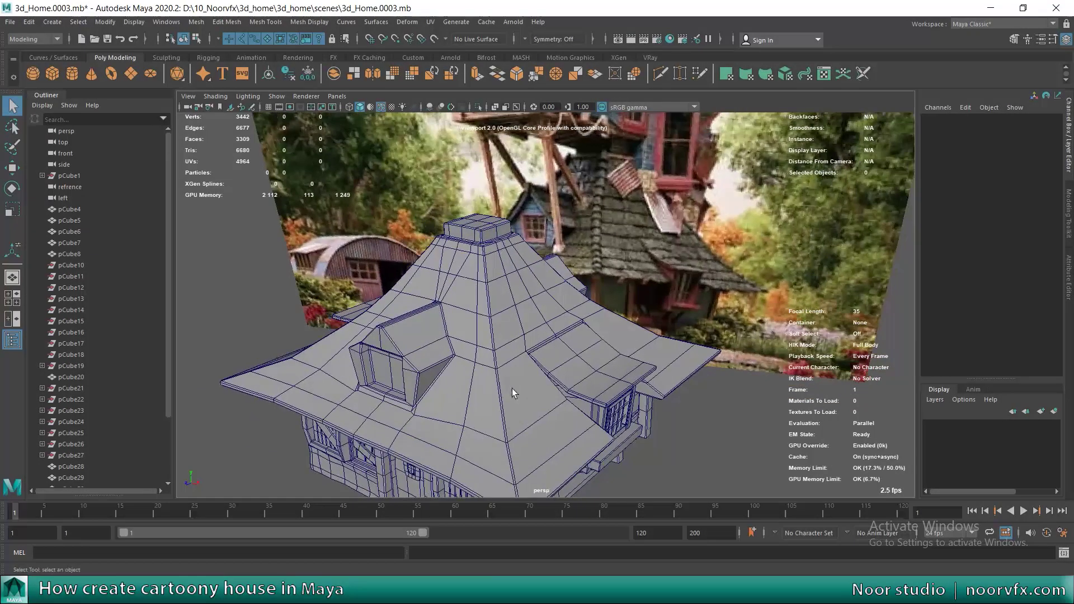
Step: Orbit to the house's side walls and maximise the side view
left_click_drag(504, 378, 520, 354, "alt")
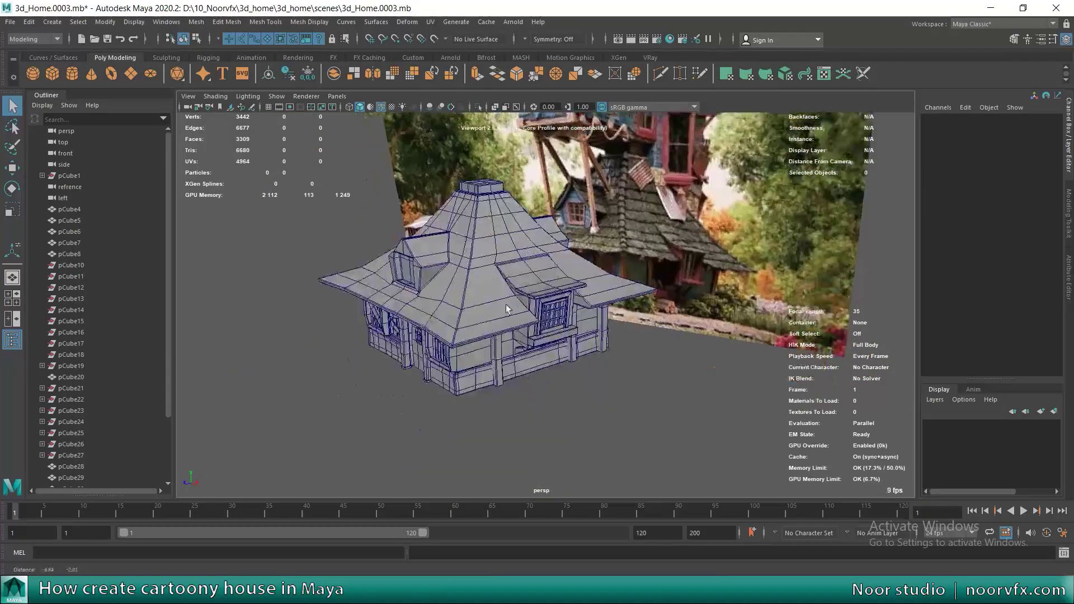
key("space")
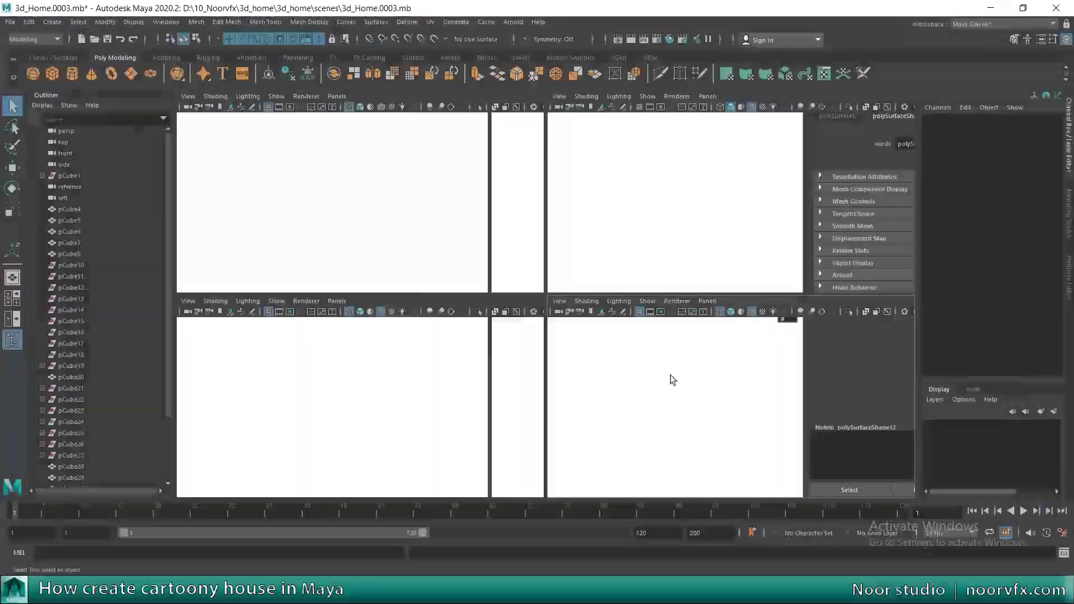
key("space")
middle_click_drag(578, 329, 405, 320, "alt")
Step: Create a polygon cube and move it up beneath the roof eave
left_click(54, 73)
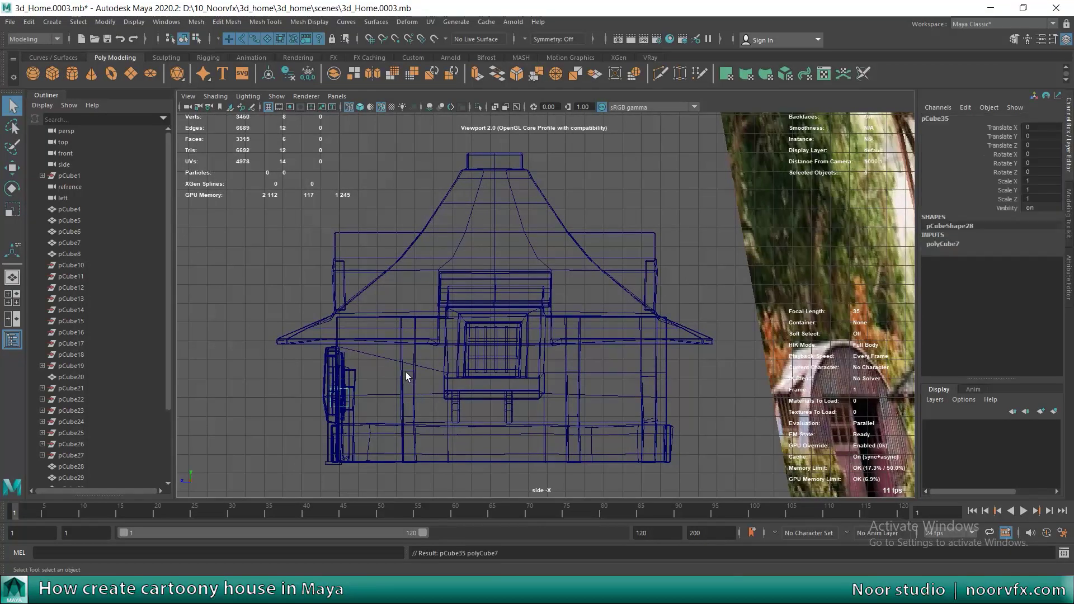
scroll(658, 347, "up", 2)
key("w")
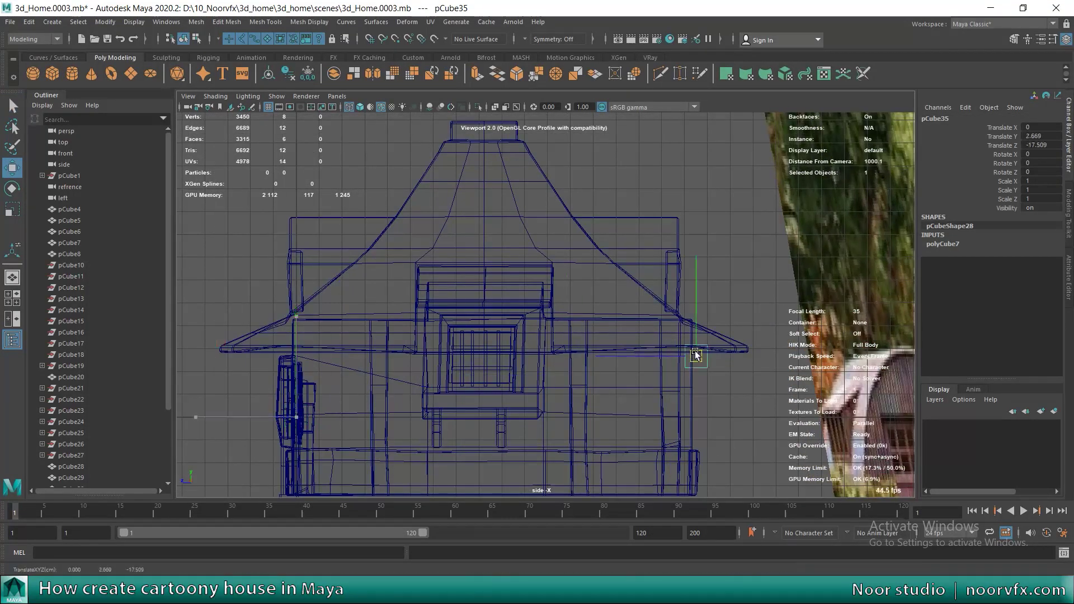
left_click_drag(695, 356, 692, 345)
scroll(584, 354, "up", 3)
scroll(487, 391, "up", 2)
key("r")
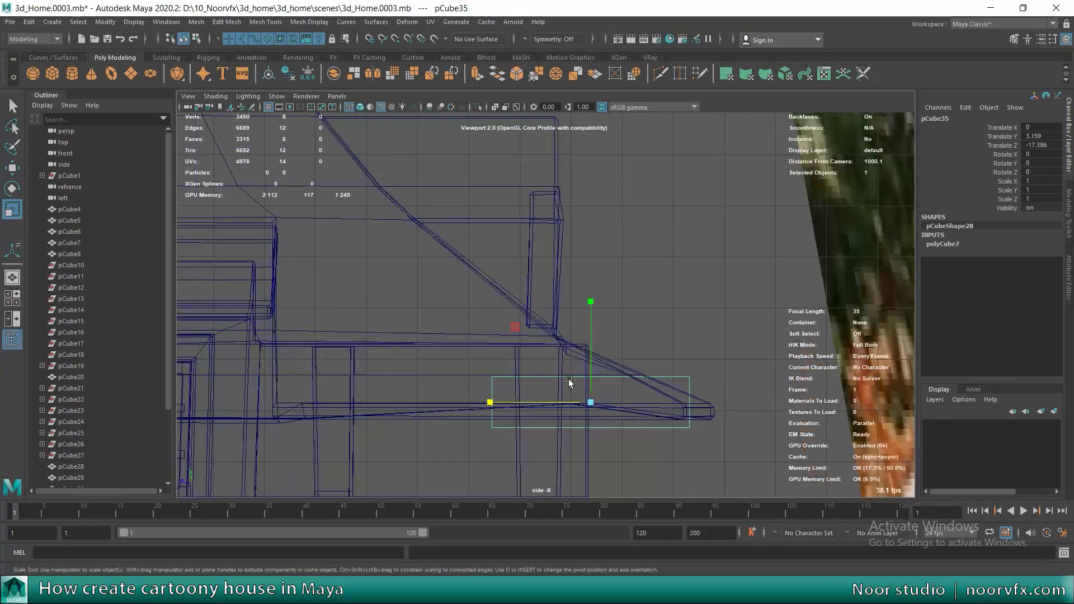
Step: Frame the new cube in the perspective view beside the window
key("space")
key("space")
scroll(421, 417, "down", 5)
scroll(421, 417, "up", 2)
key("space")
key("space")
key("f")
scroll(603, 229, "down", 5)
left_click_drag(603, 230, 592, 285, "alt")
scroll(592, 285, "up", 5)
Step: Position the cube under the roof eave and rotate it 90 degrees on Y
key("w")
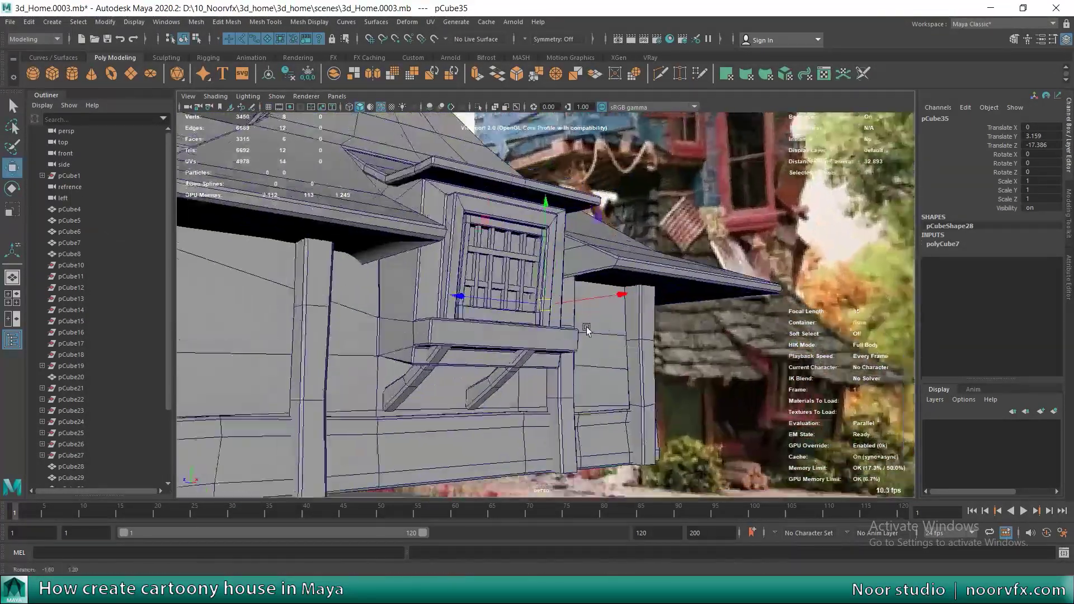
left_click_drag(793, 315, 805, 322)
left_click_drag(636, 330, 473, 268, "alt")
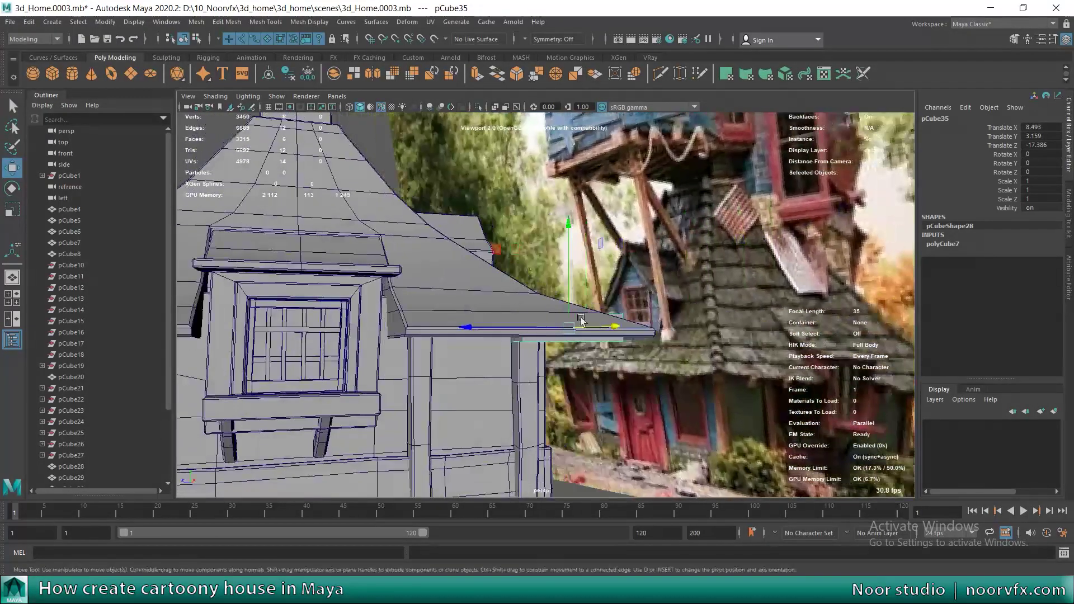
scroll(472, 269, "up", 2)
key("e")
left_click_drag(530, 350, 664, 343)
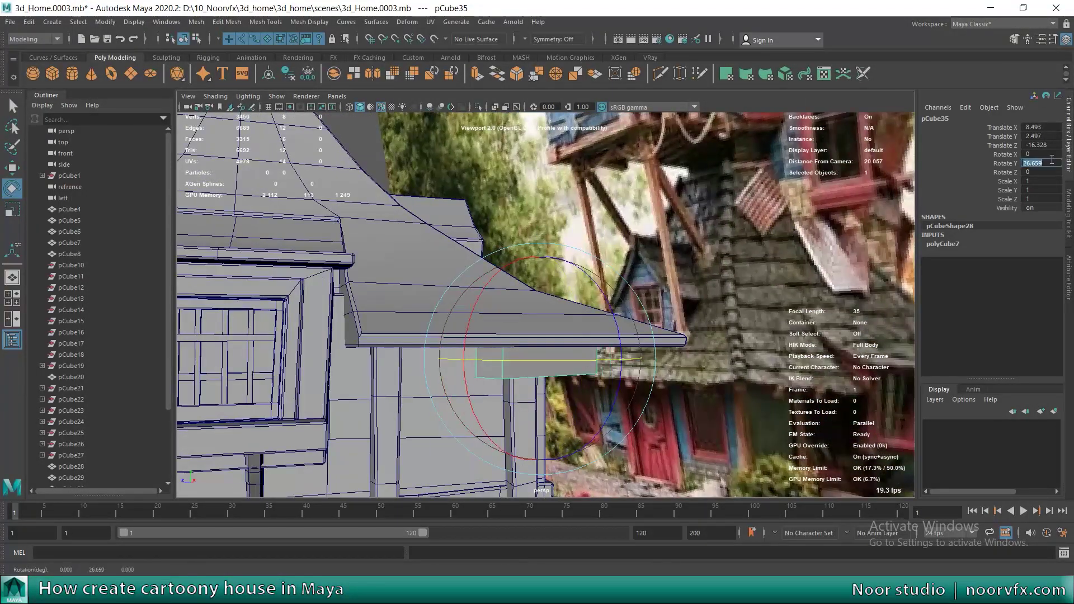
key("Return")
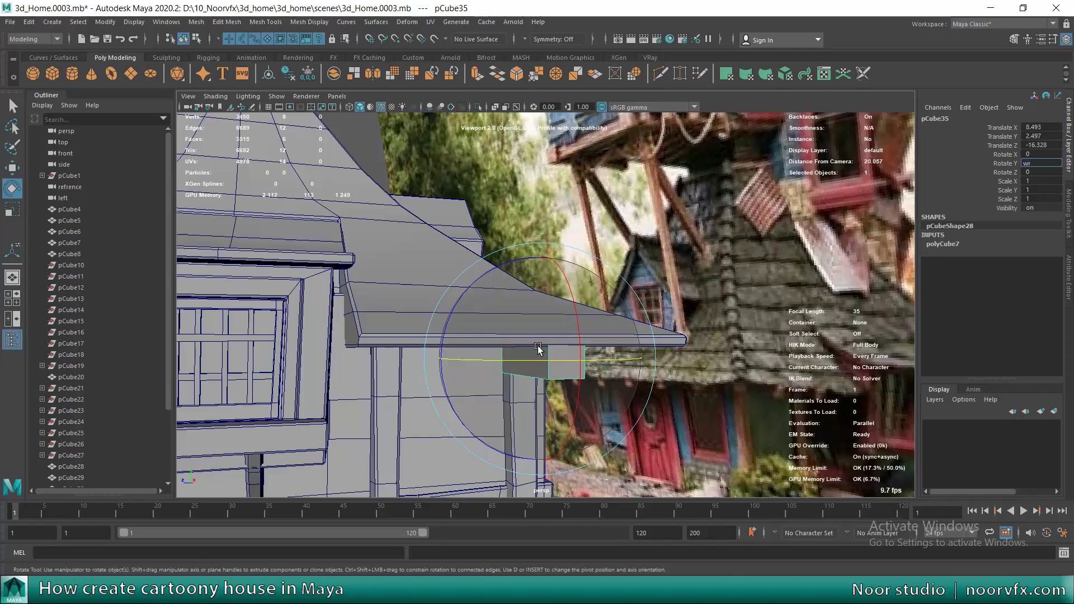
Step: Nudge the cube into place under the eave from the front view and show its creation settings
key("space")
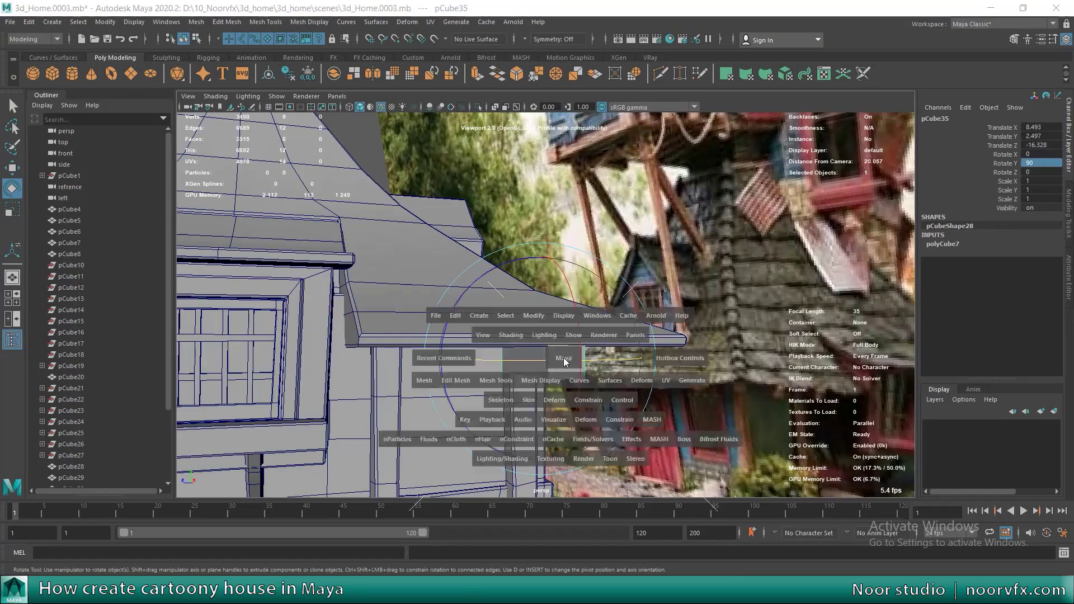
key("space")
key("space")
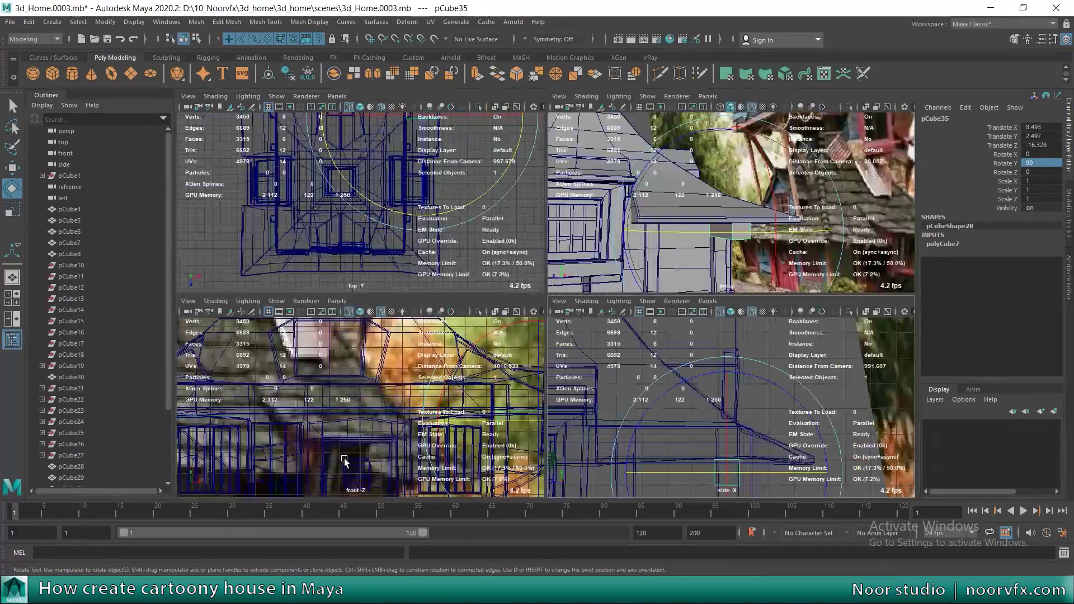
key("space")
key("w")
scroll(614, 335, "up", 3)
scroll(582, 313, "up", 3)
left_click_drag(575, 303, 566, 305)
scroll(566, 305, "down", 2)
scroll(555, 307, "down", 2)
scroll(573, 301, "up", 2)
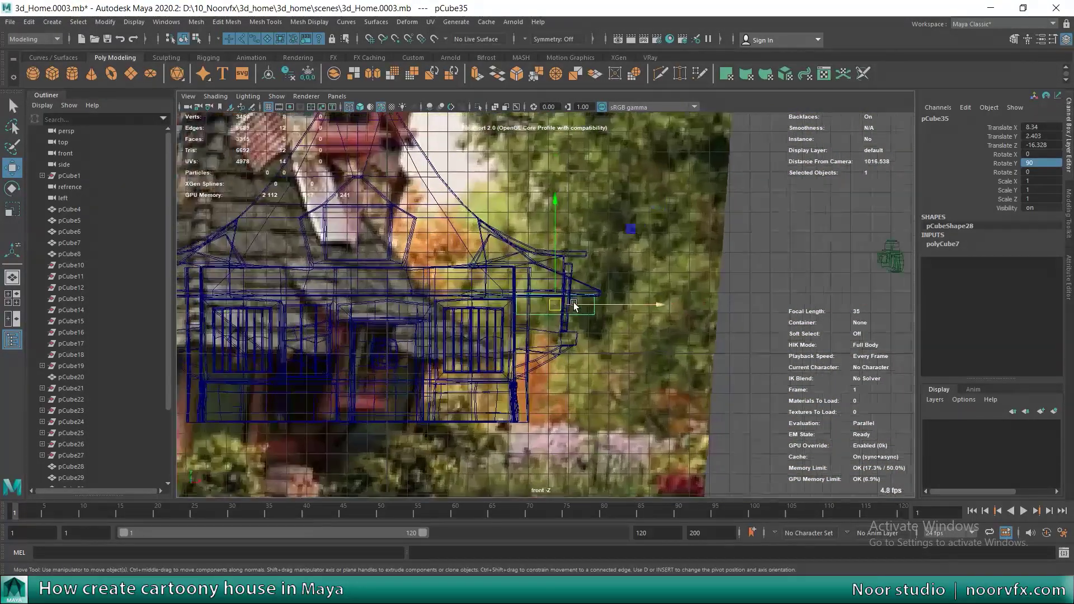
scroll(573, 300, "up", 3)
right_click(592, 311)
left_click(602, 324)
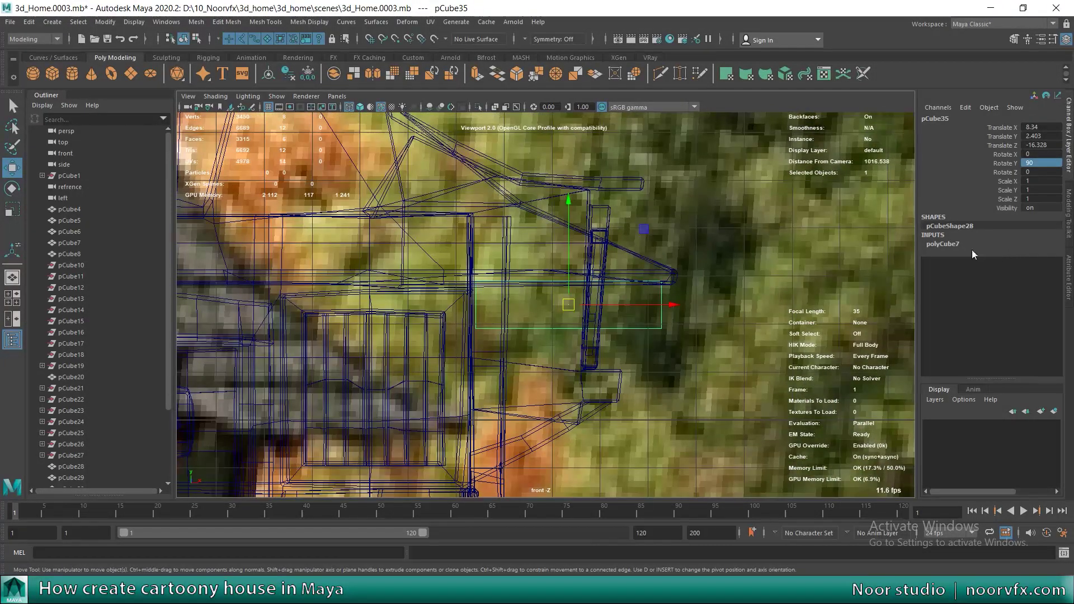
Step: Select the new beam cube and insert two extra edge loops across it
left_click(946, 244)
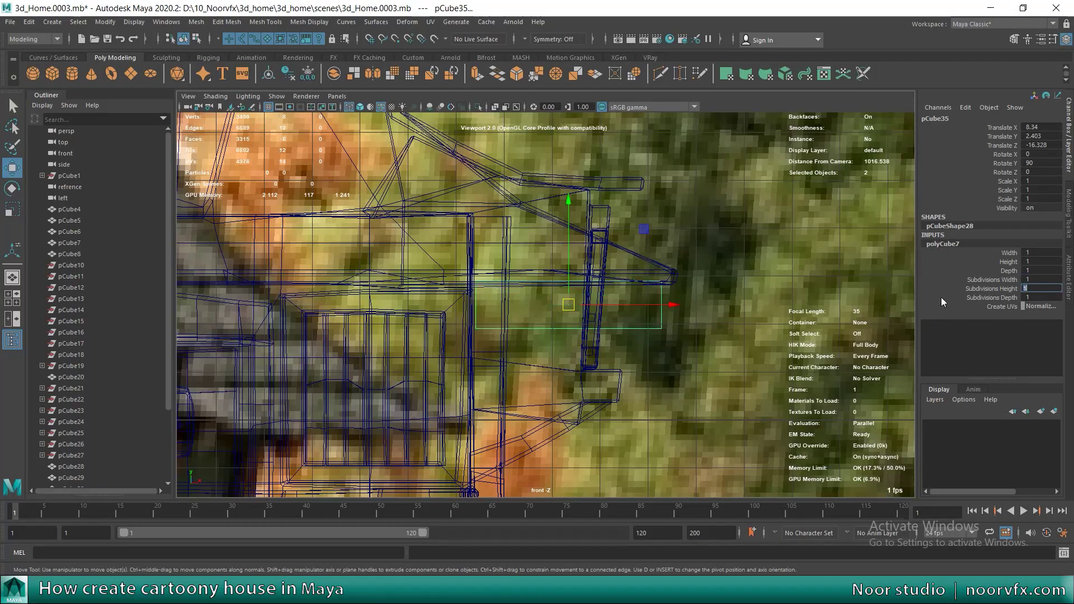
right_click(592, 305)
left_click(603, 358)
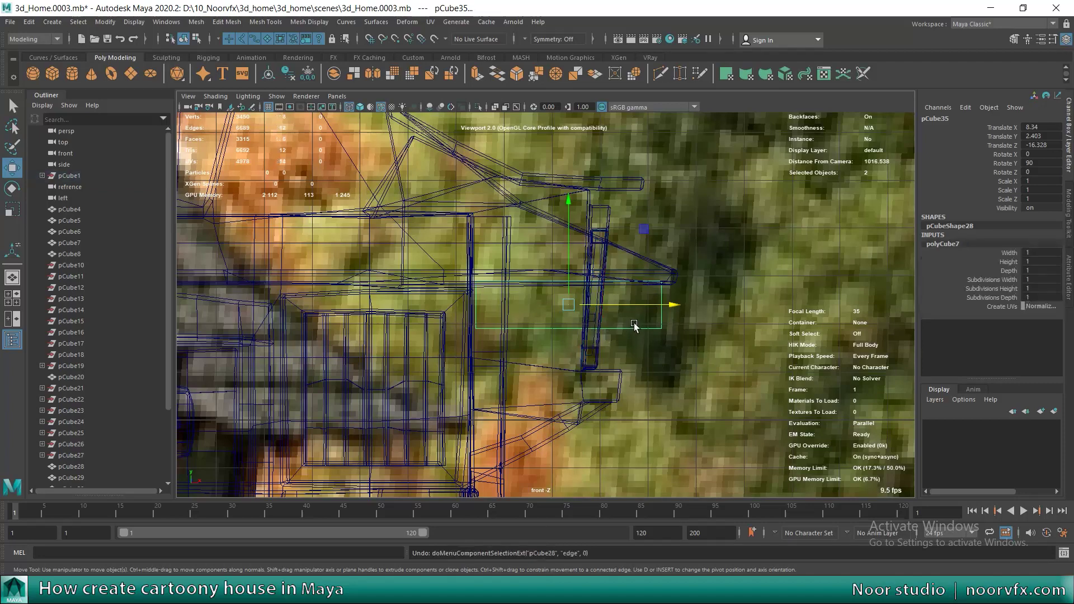
right_click(629, 285)
left_click(602, 353)
right_click(619, 305)
left_click(596, 291)
double_click(595, 291)
mouse_move(572, 310)
right_mouse_down("shift")
mouse_move(584, 334)
mouse_move(609, 328)
right_mouse_up("shift")
left_click(584, 330)
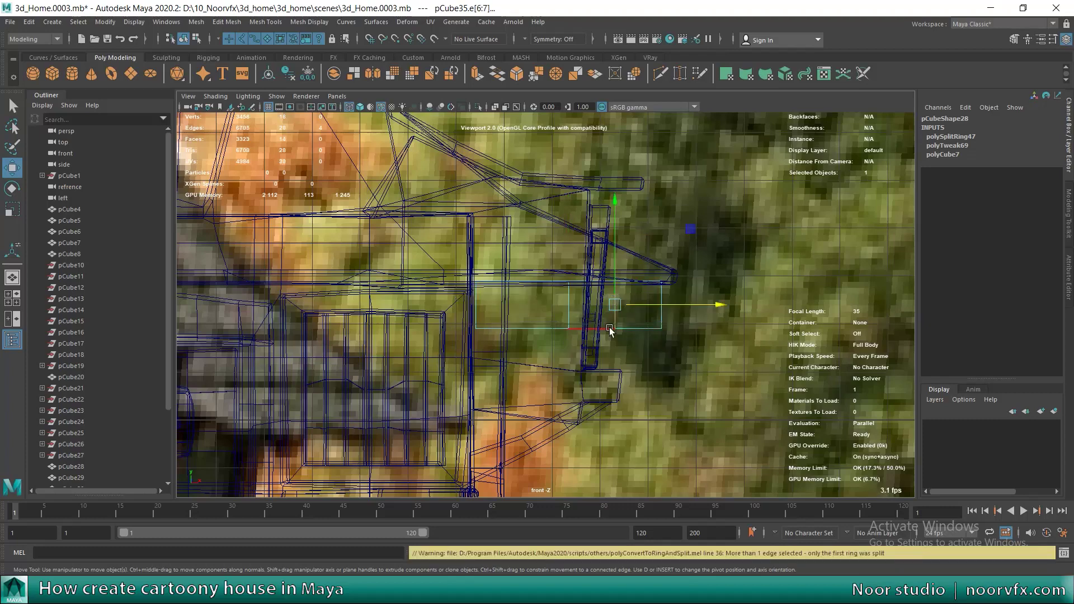
Step: Raise the beam's selected vertices slightly so its end meets the roof
key("F9")
scroll(604, 332, "up", 2)
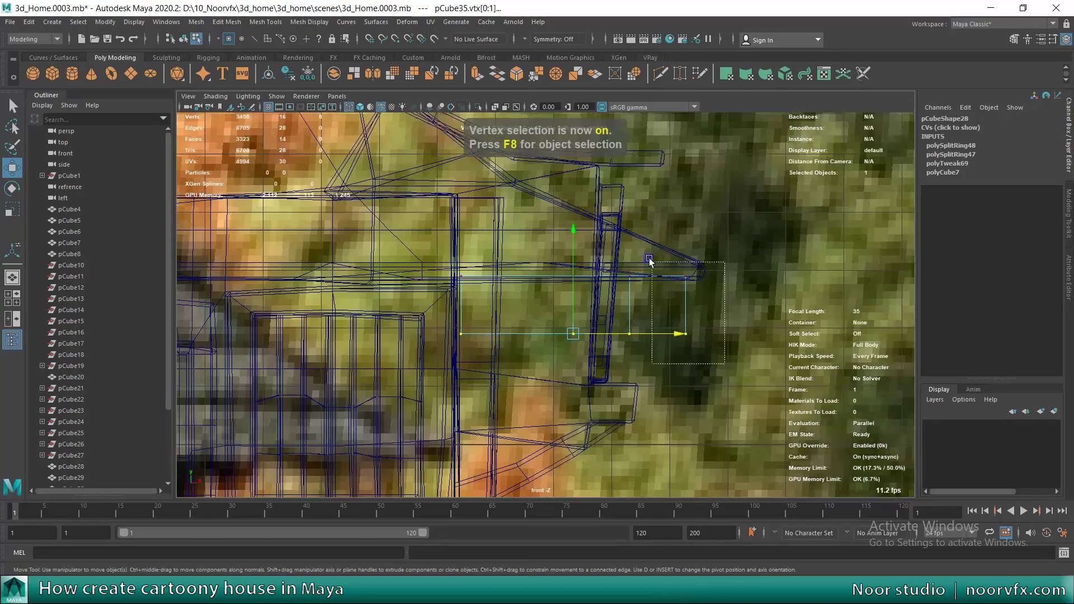
key("e")
key("w")
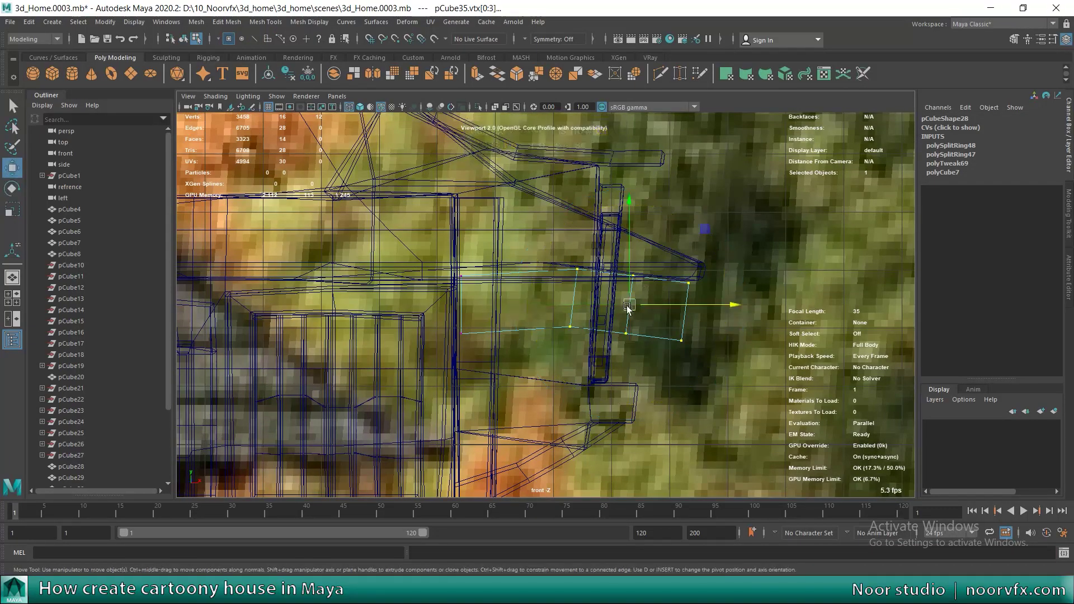
scroll(512, 286, "up", 1)
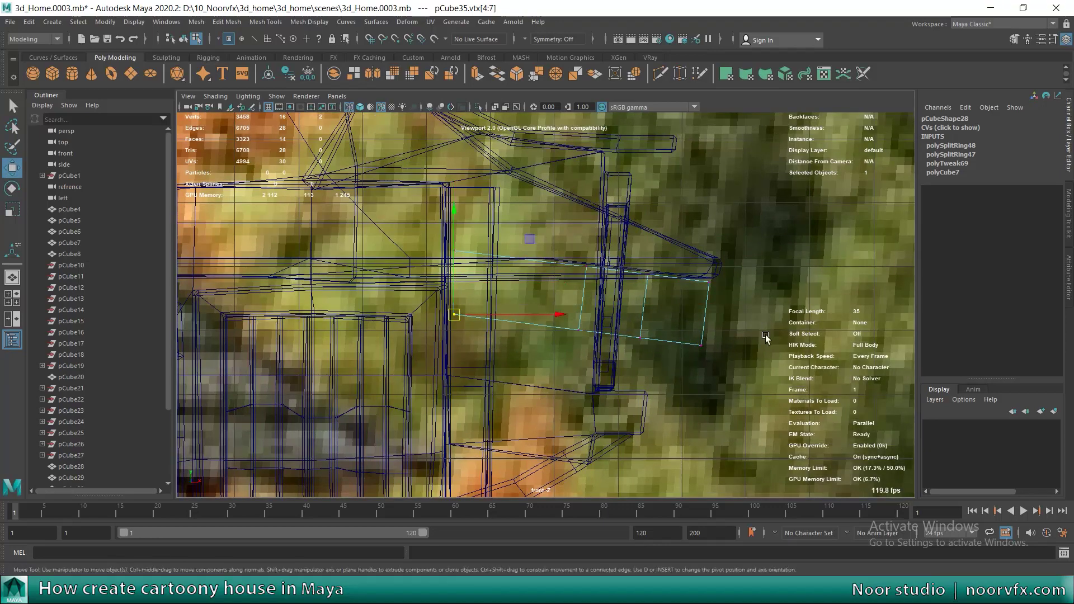
left_click_drag(579, 274, 579, 264)
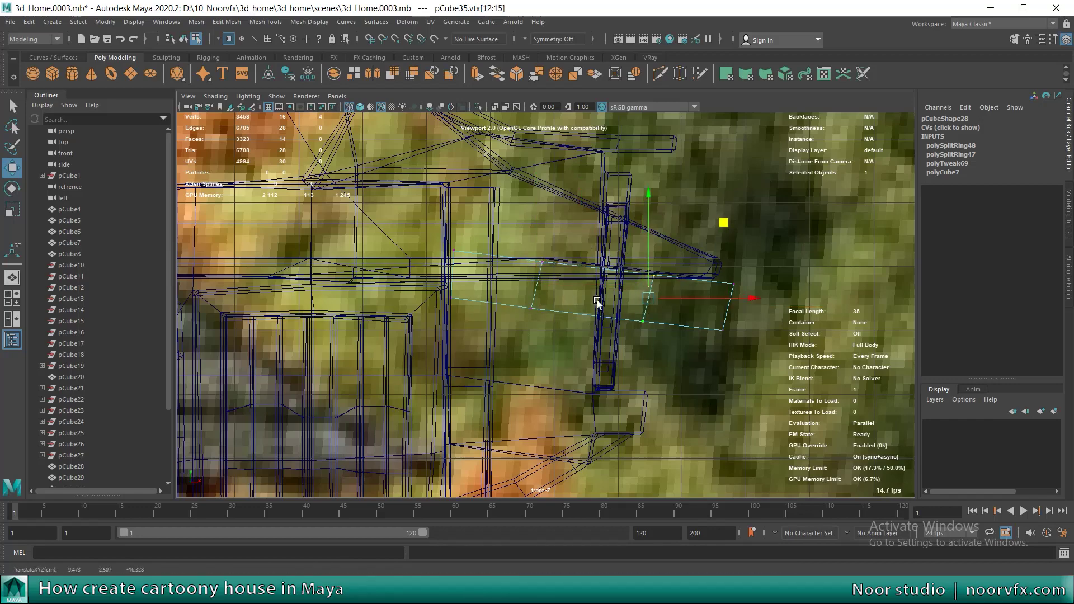
scroll(598, 302, "down", 3)
Step: Scale the beam to 0.875 and reselect the vertices on its left end
key("F8")
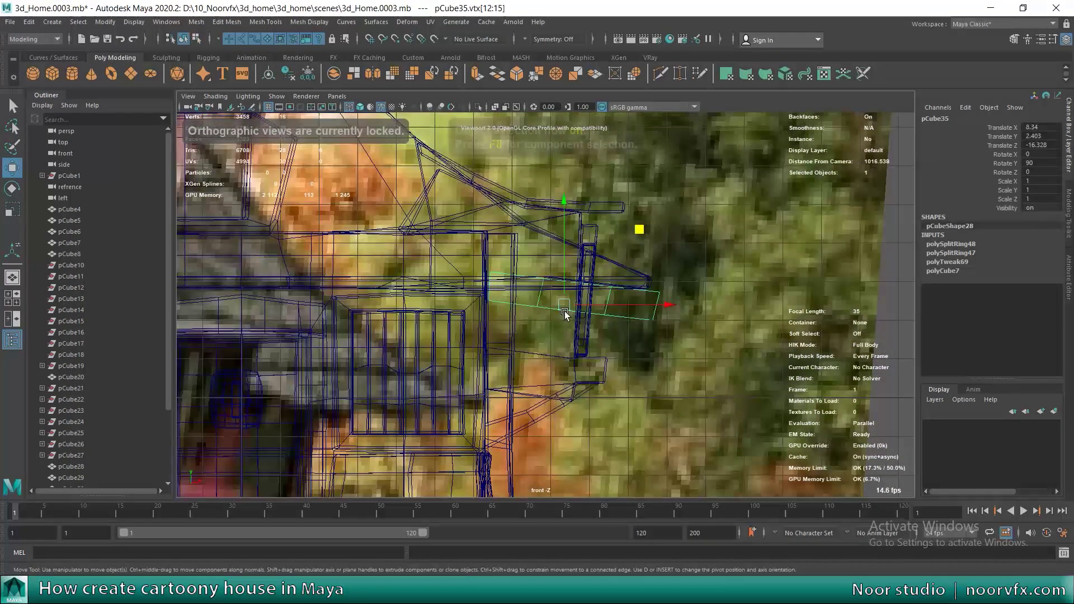
key("r")
left_click_drag(565, 315, 551, 309)
key("w")
scroll(549, 306, "up", 3)
key("F8")
left_click_drag(487, 246, 520, 313)
scroll(540, 276, "up", 1)
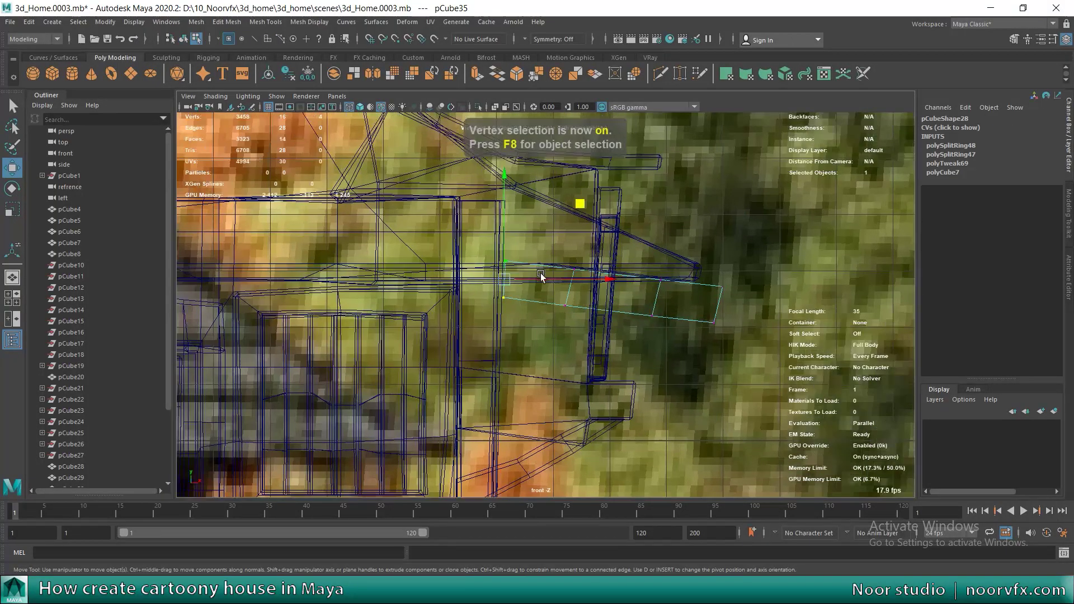
key("F8")
key("space")
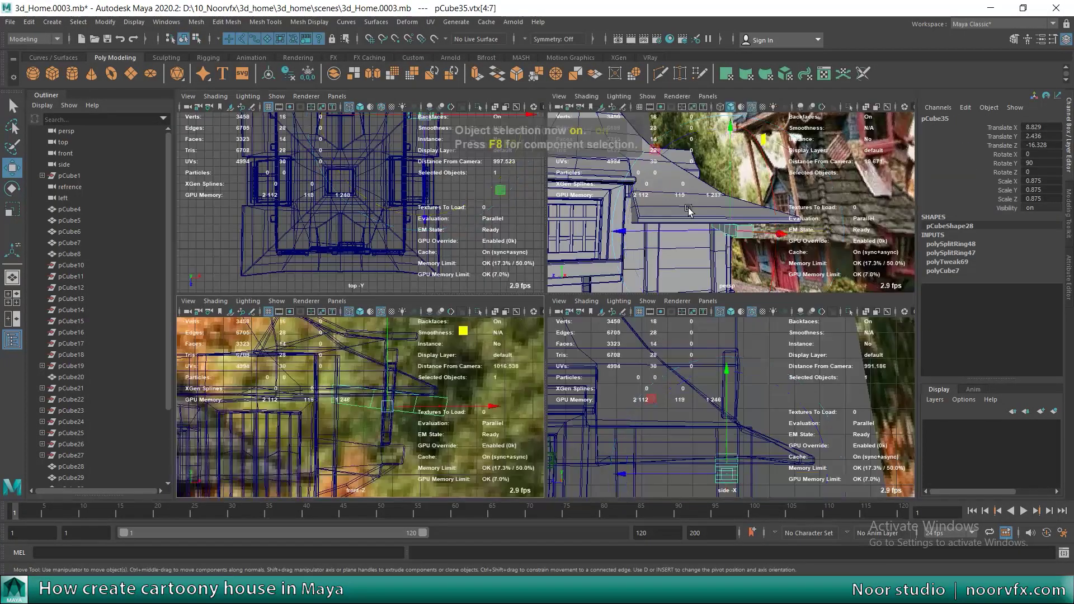
Step: Nudge the beam pCube35 into place under the roof corner
key("space")
left_click_drag(559, 176, 498, 253, "alt")
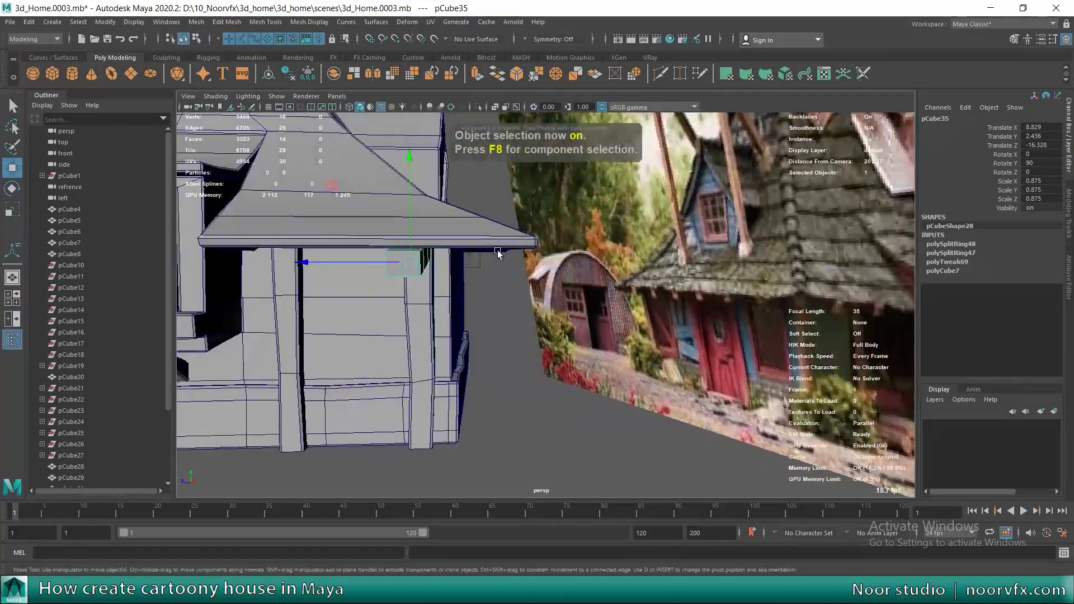
key("w")
scroll(412, 282, "up", 5)
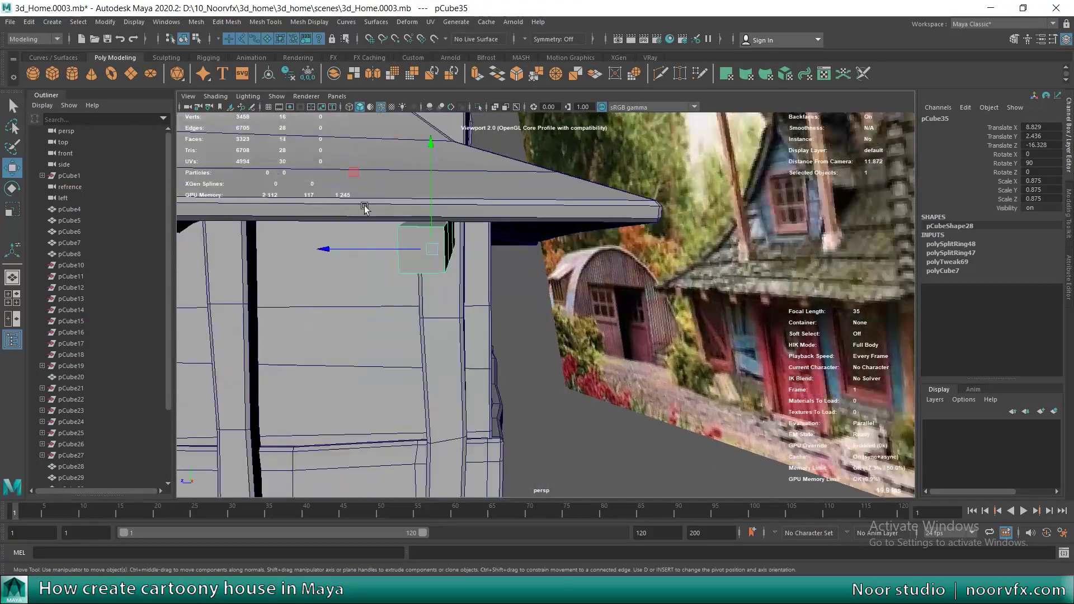
scroll(445, 213, "up", 3)
middle_click_drag(442, 212, 445, 213)
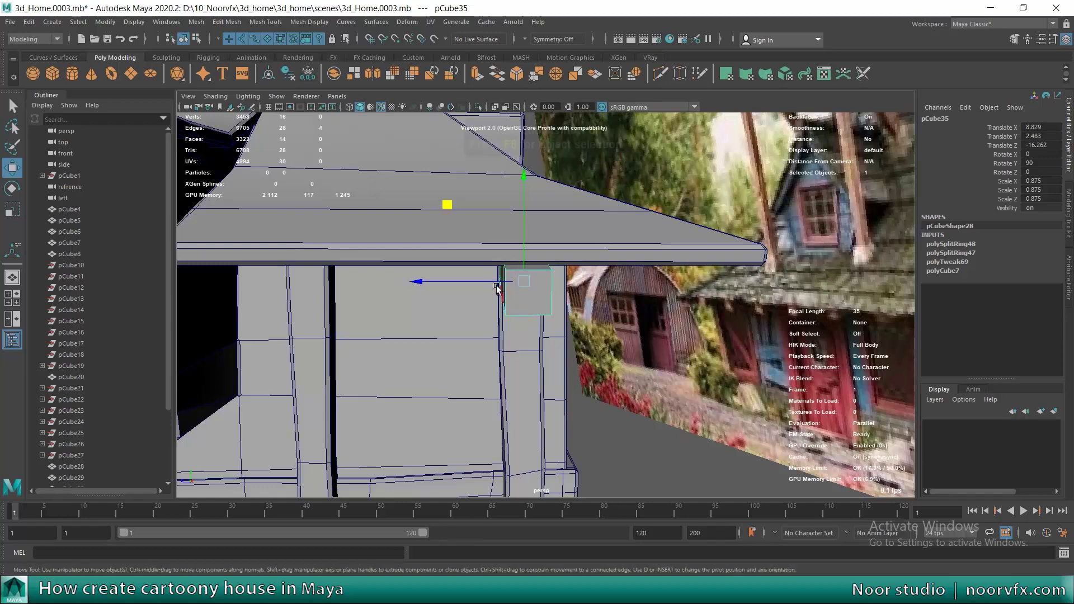
Step: Select the beam's outer and vertical edges in wireframe view
key("F10")
left_click_drag(495, 326, 505, 321, "alt")
key("4")
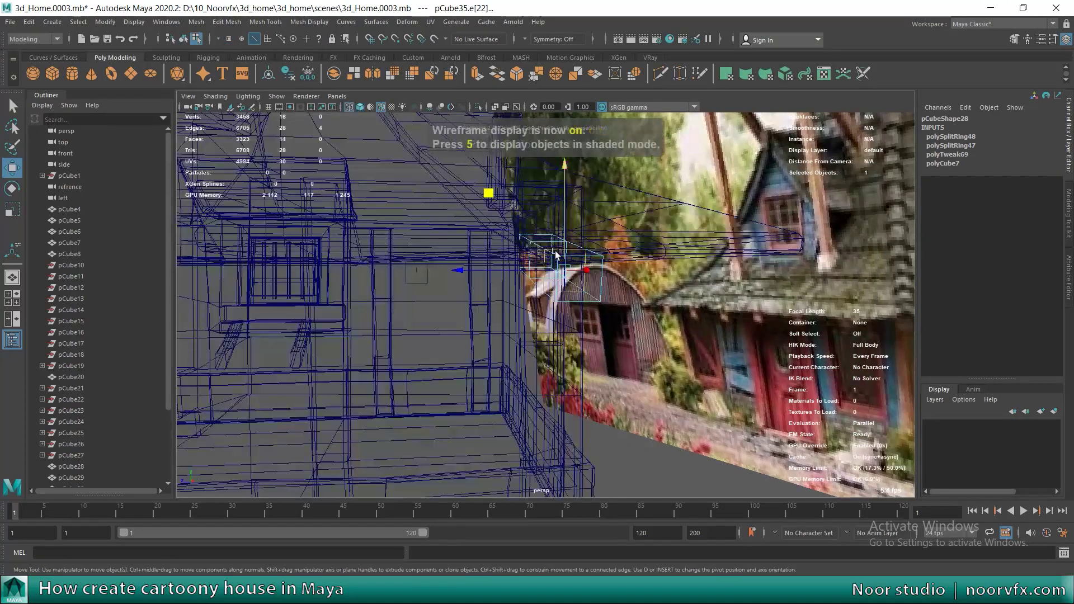
left_click(597, 273, "shift")
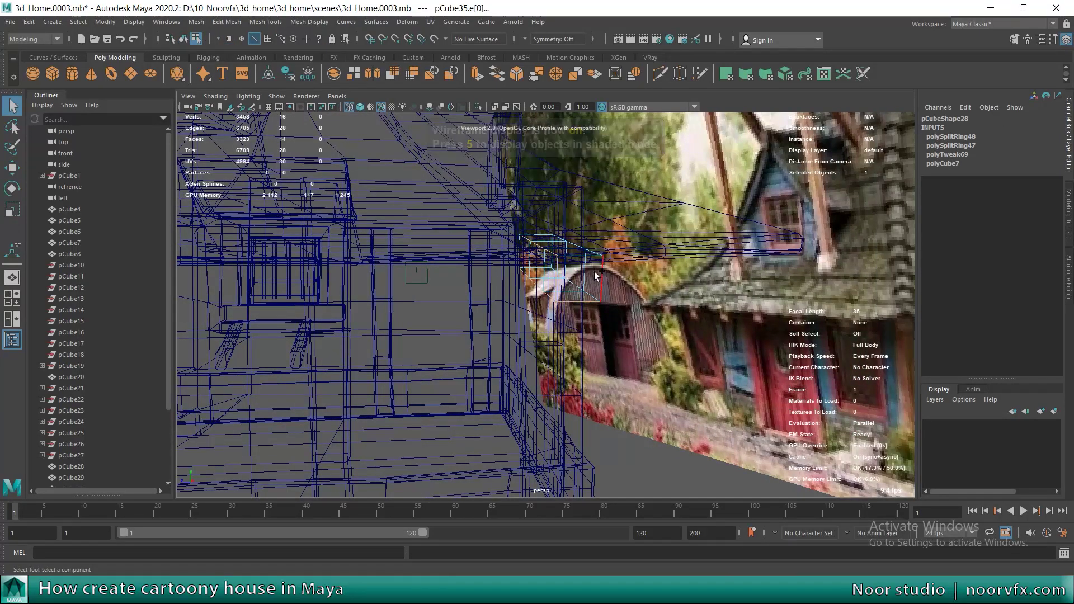
left_click(552, 240, "shift")
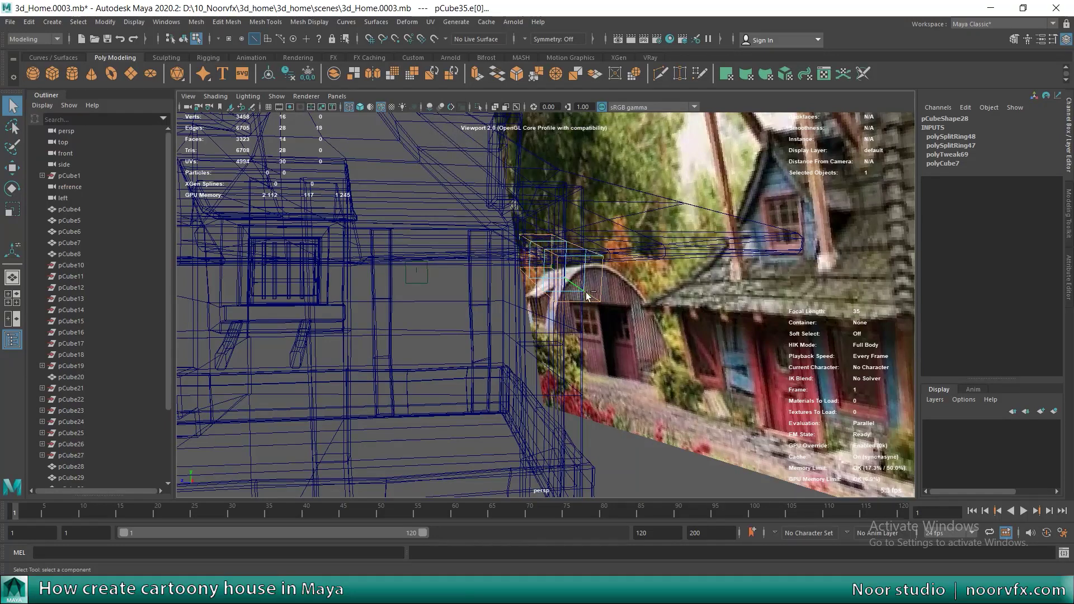
left_click_drag(602, 289, 614, 298, "alt")
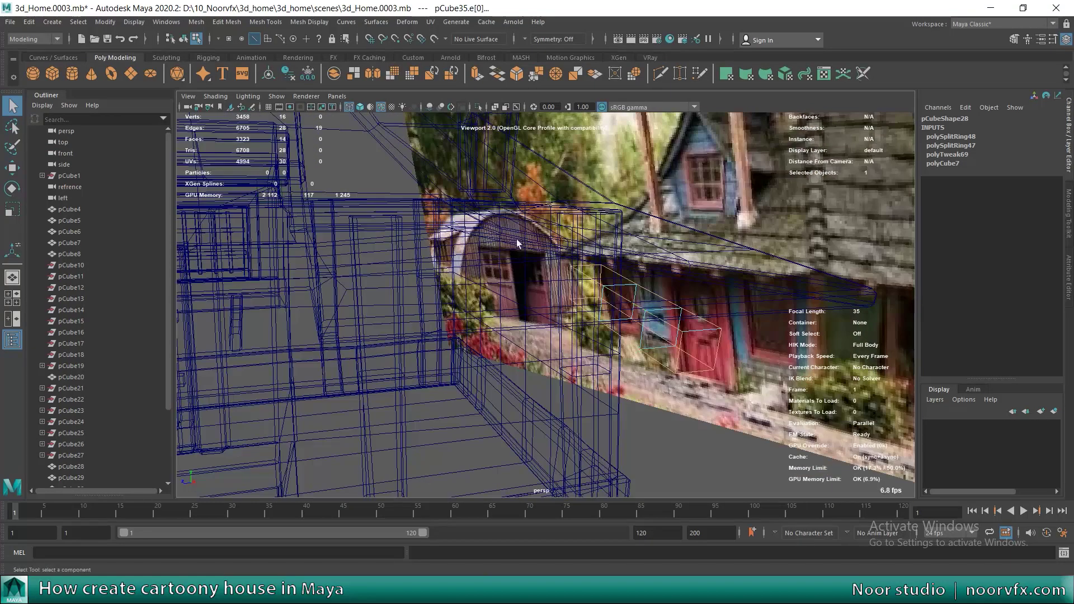
Step: Bevel the selected beam edges with a 0.2 fraction
right_click(625, 286)
left_click(233, 22)
left_click(235, 59)
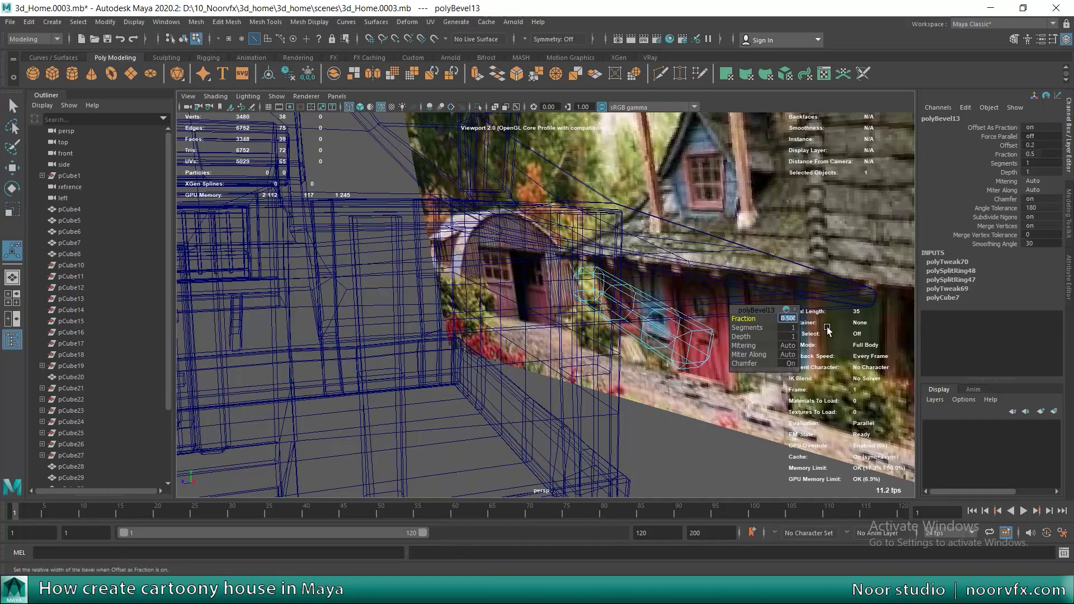
key("Return")
left_click_drag(654, 328, 464, 259, "alt")
key("q")
key("F8")
Step: Slide the beveled beam along its length toward the wall
key("5")
key("w")
key("r")
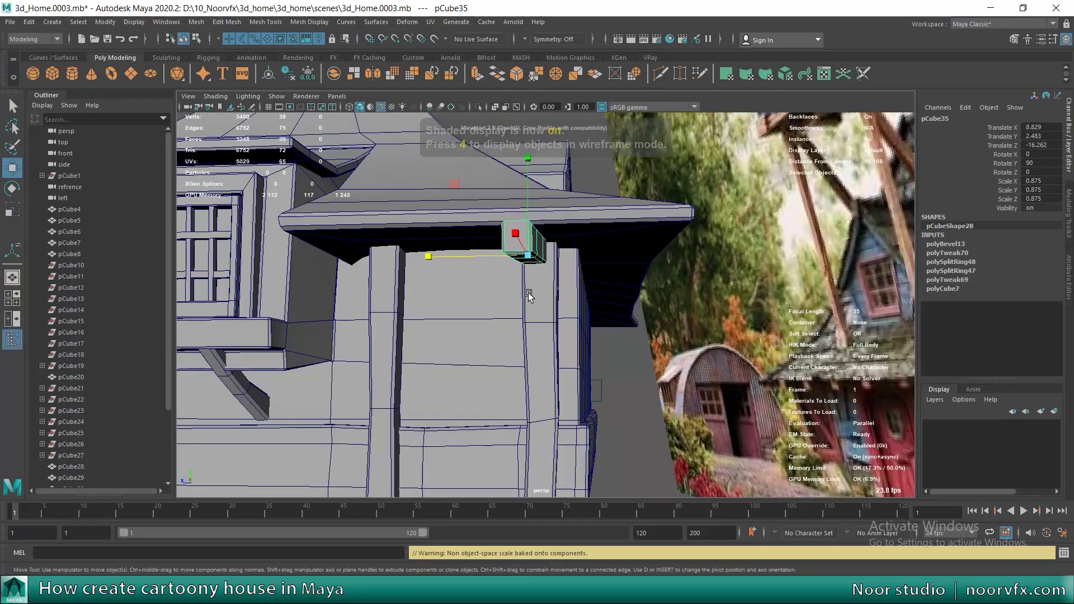
left_click_drag(525, 292, 484, 257, "alt")
key("w")
middle_click_drag(485, 256, 487, 280)
left_click_drag(487, 280, 623, 299, "alt")
middle_click_drag(622, 300, 606, 292)
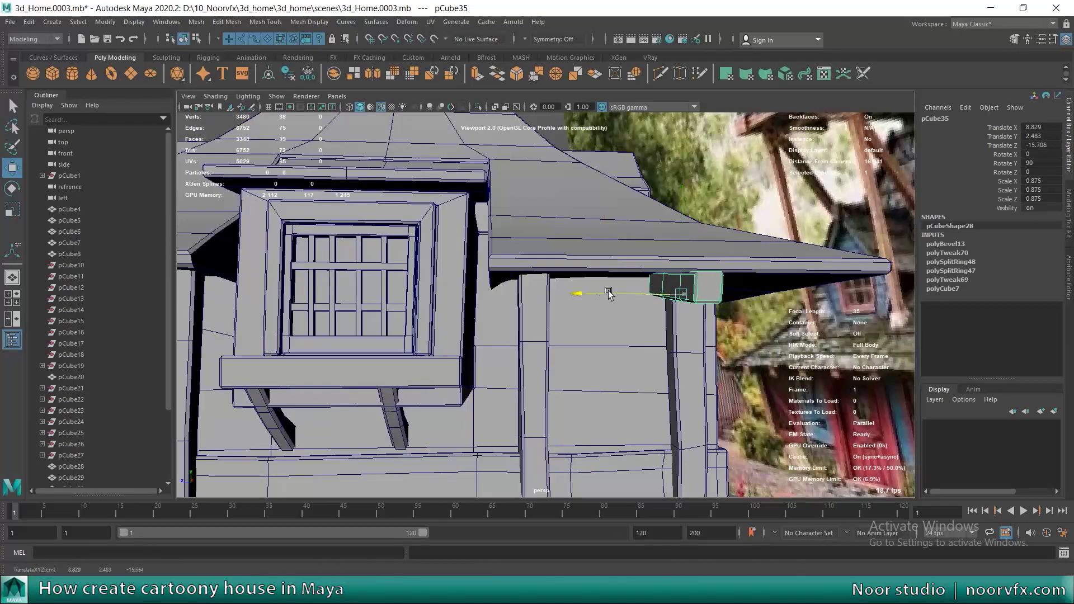
left_click_drag(607, 292, 714, 269, "alt")
scroll(710, 285, "up", 3)
Step: Move the vertices at the beam's end along the beam to reshape it
key("F9")
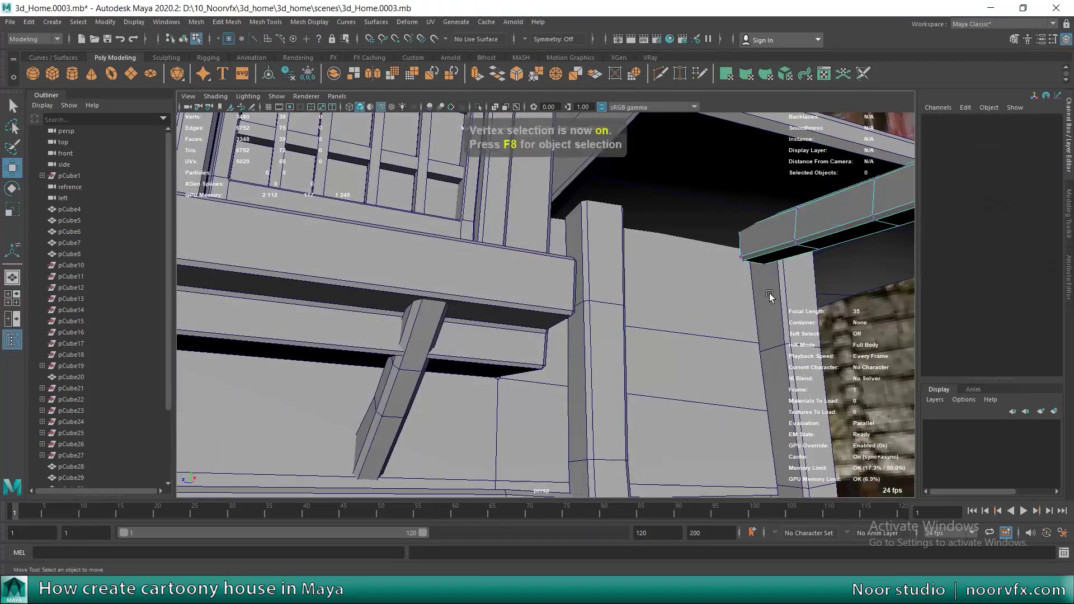
key("4")
left_click_drag(767, 233, 750, 263)
key("5")
left_click_drag(769, 226, 752, 236)
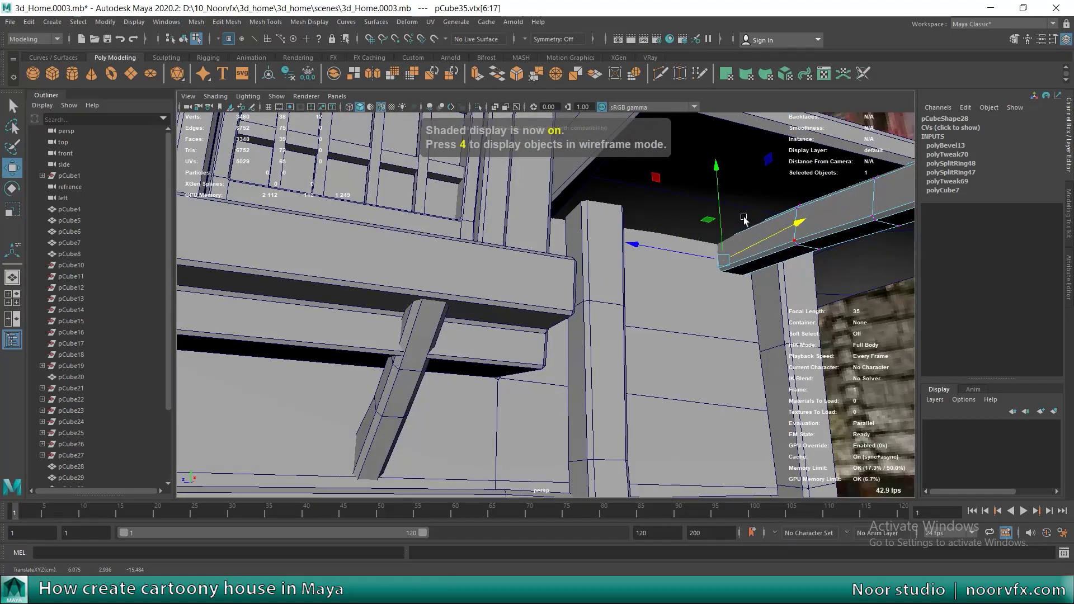
Step: Select the beam's middle vertex loop from the front view, then return to object mode
left_click_drag(744, 219, 697, 330, "alt")
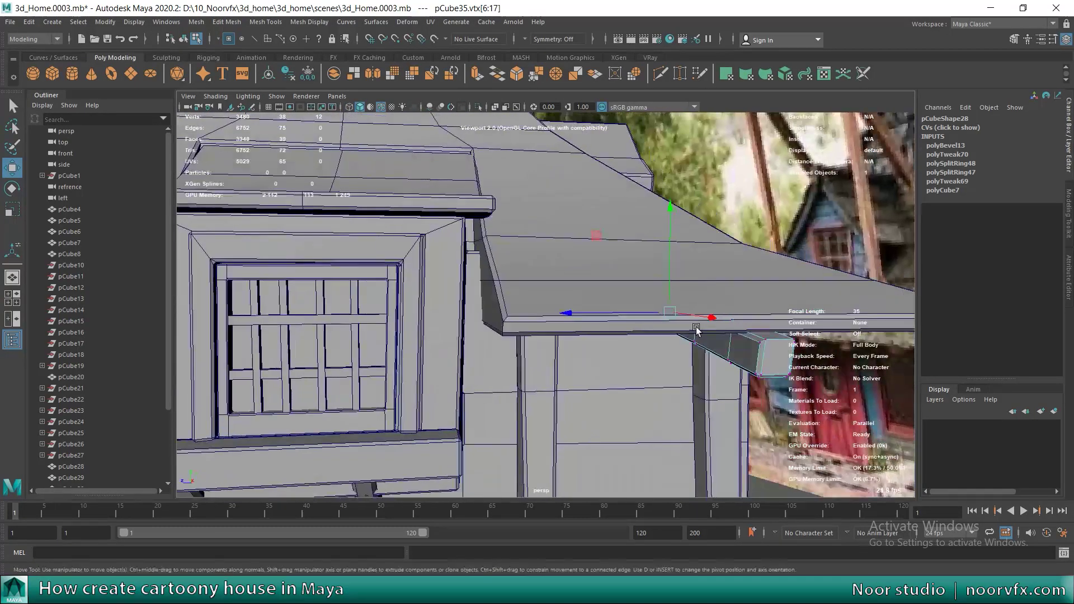
key("space")
key("space")
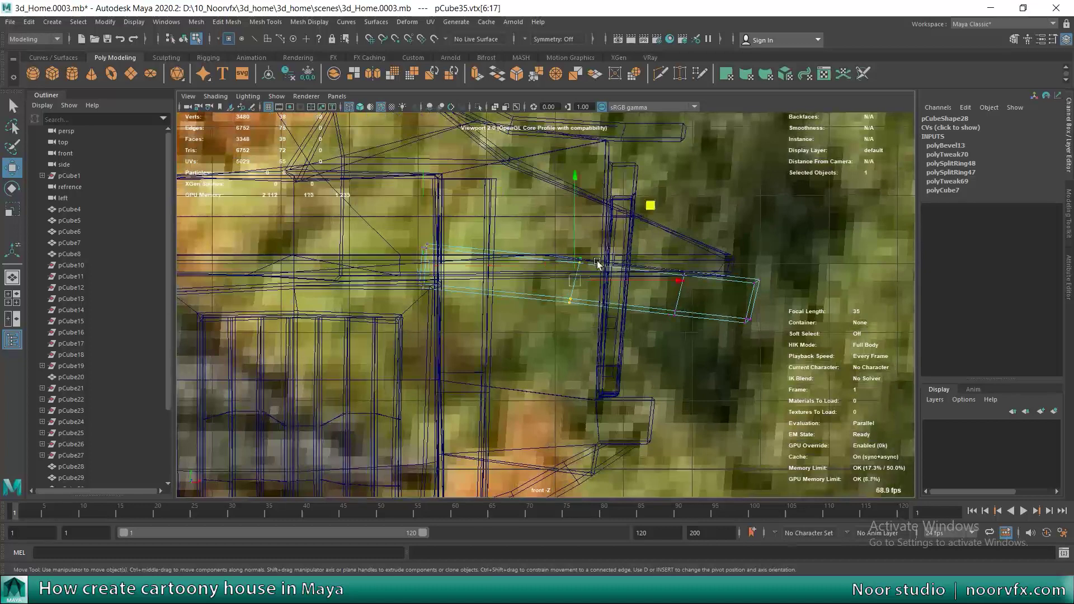
scroll(598, 263, "up", 2)
left_click_drag(565, 316, 658, 200)
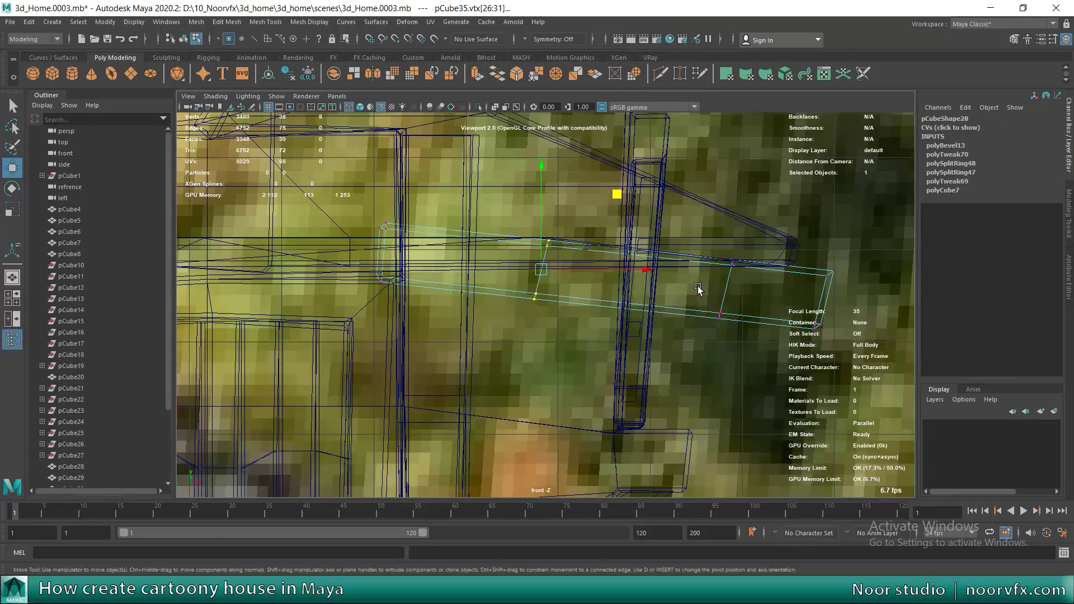
key("F8")
key("space")
key("space")
Step: Duplicate the beam, slide the copy along the eave to Z -13.329, and select both beams
key("ctrl+d")
mouse_move(464, 323)
left_mouse_down()
mouse_move(451, 322)
mouse_move(530, 306)
mouse_move(639, 313)
mouse_move(595, 315)
mouse_move(621, 315)
left_mouse_up()
scroll(450, 322, "down", 5)
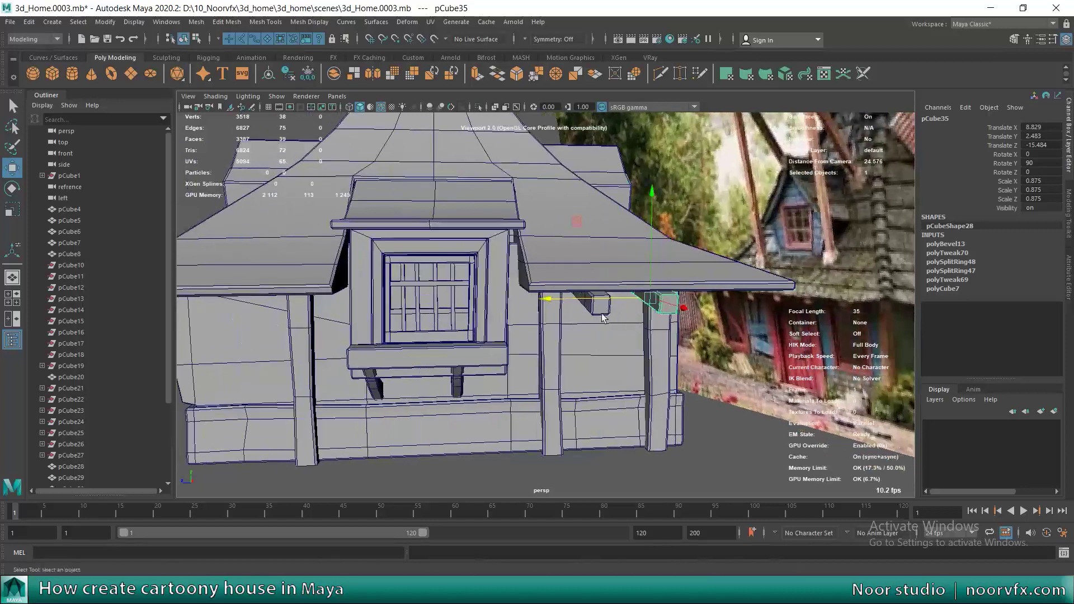
key("q")
left_click(655, 305, "shift")
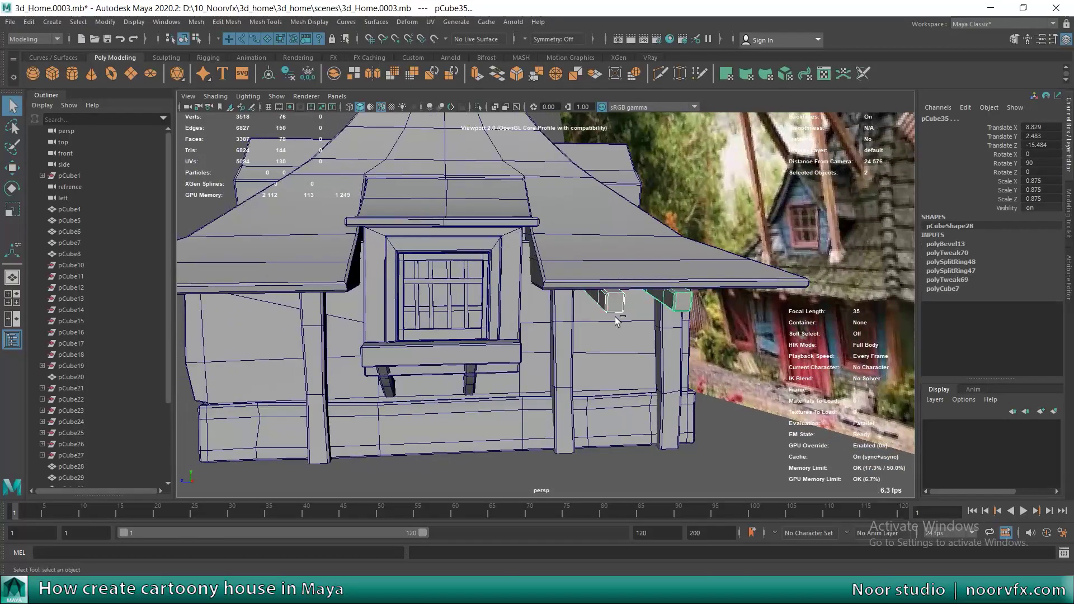
Step: Duplicate both beams and move the copies to the other side of the house
key("ctrl+d")
key("w")
mouse_move(513, 301)
left_mouse_down("alt")
mouse_move(537, 305)
mouse_move(469, 310)
left_mouse_up("alt")
left_click_drag(492, 369, 619, 307, "alt")
key("space")
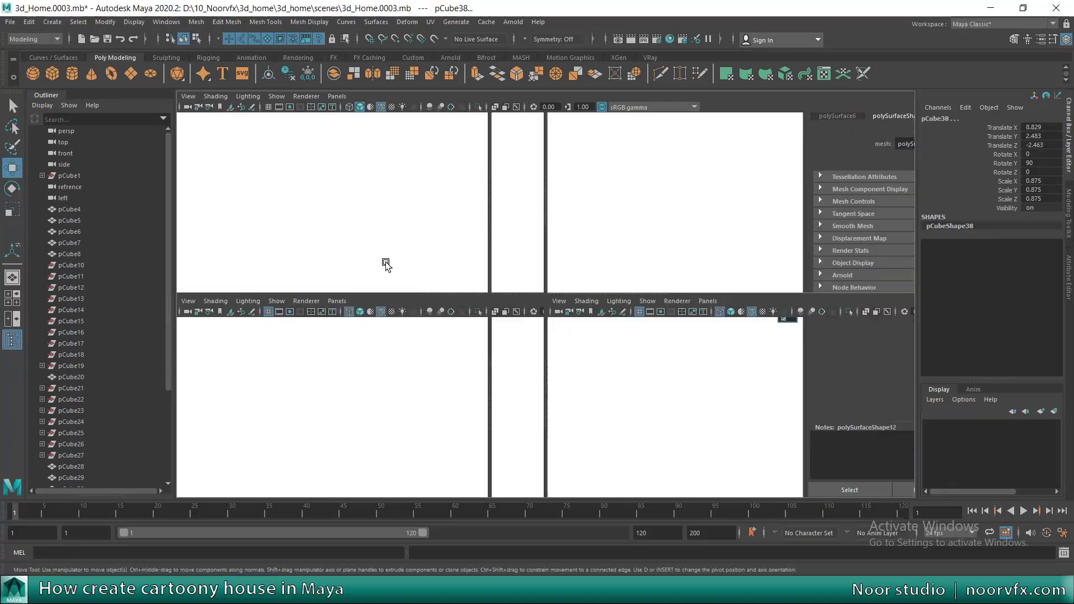
key("space")
middle_click_drag(656, 317, 680, 282, "alt")
left_click_drag(680, 278, 546, 361)
Step: Rotate the copied beams to 90° on Y in the top view
key("e")
scroll(546, 361, "up", 3)
left_click_drag(598, 280, 644, 330)
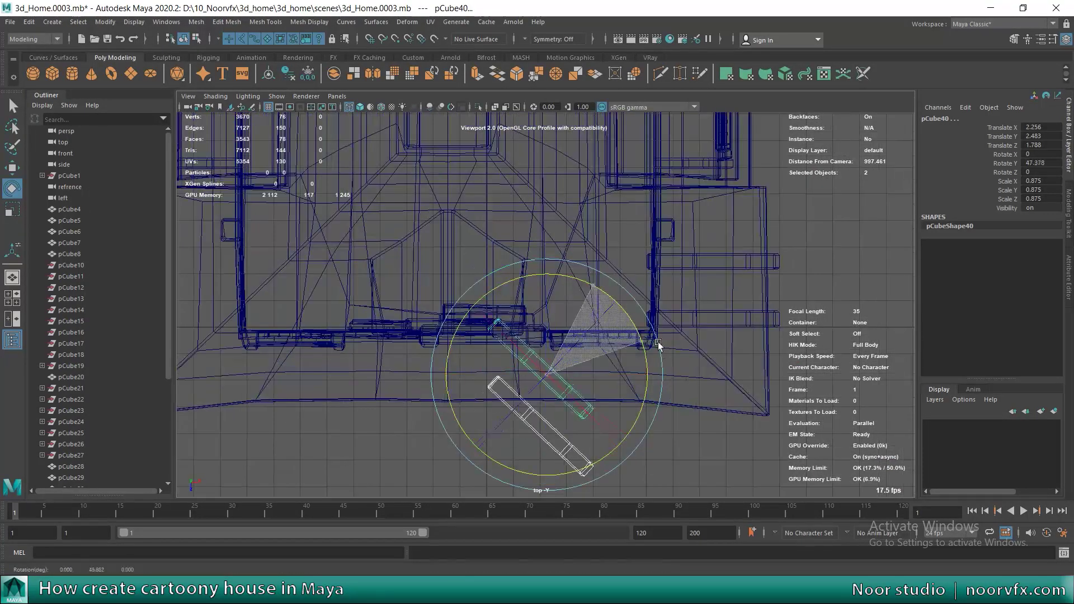
left_click(1040, 163)
type("90")
key("Return")
key("Return")
middle_click_drag(572, 377, 559, 346, "alt")
Step: Move each copied beam separately, one left and down, the other right
key("w")
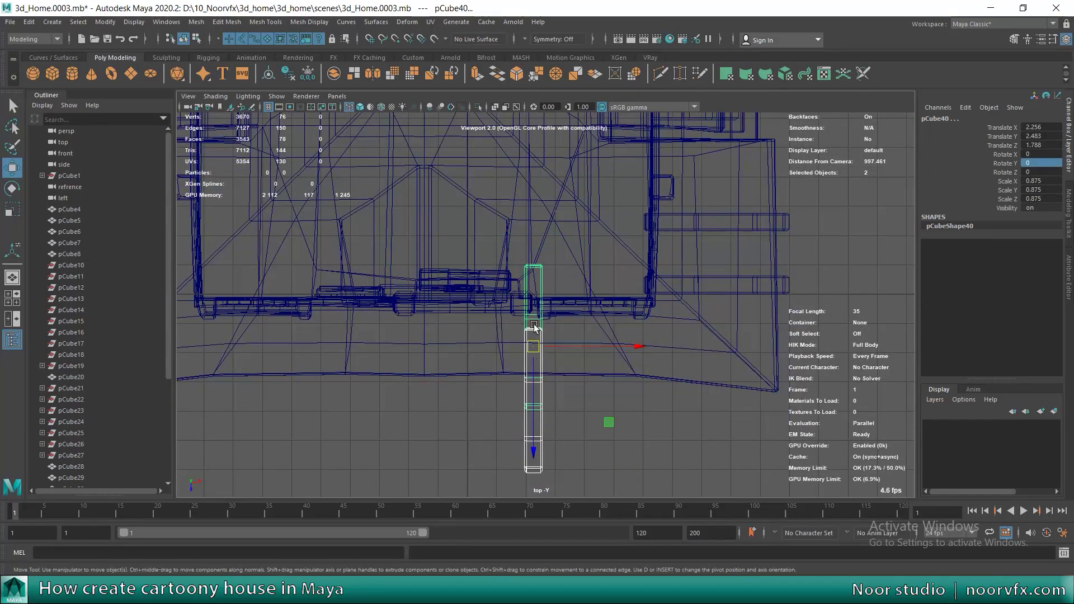
left_click(534, 327)
left_click_drag(534, 338, 445, 375)
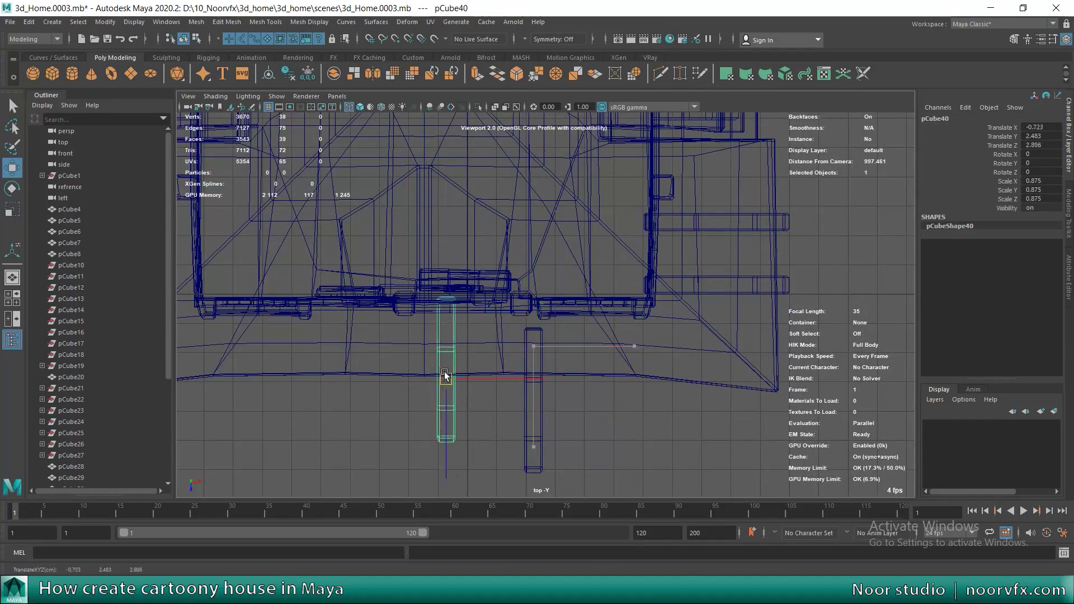
left_click(533, 411)
left_click_drag(534, 408, 666, 361)
Step: Angle one copied beam about 56° on Y and clear the selection
key("e")
mouse_move(722, 280)
left_mouse_down()
mouse_move(614, 235)
mouse_move(599, 242)
left_mouse_up()
key("w")
key("e")
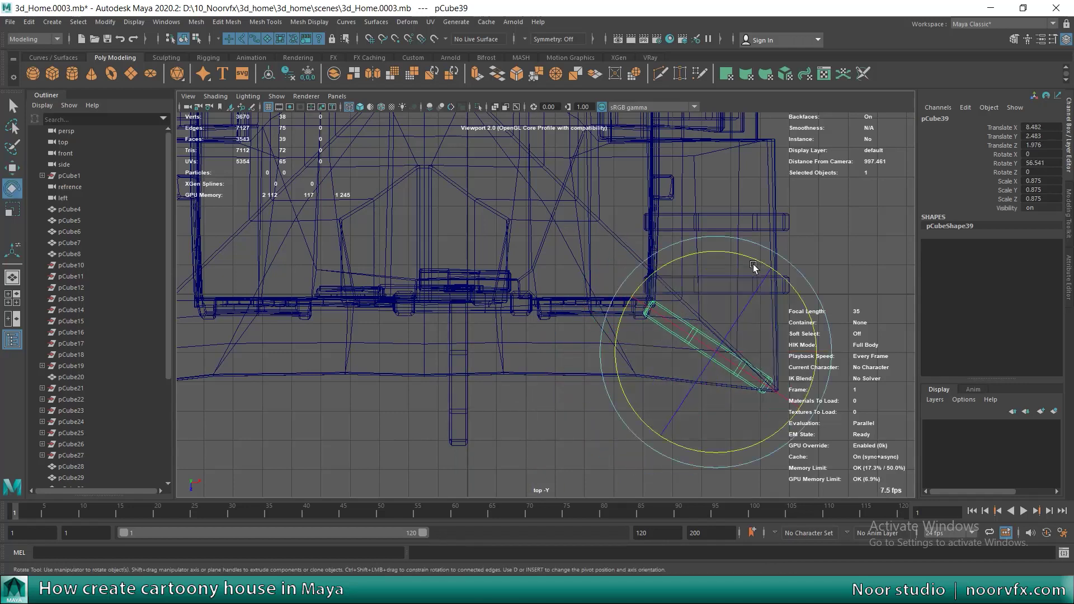
key("w")
left_click(391, 471)
key("space")
key("space")
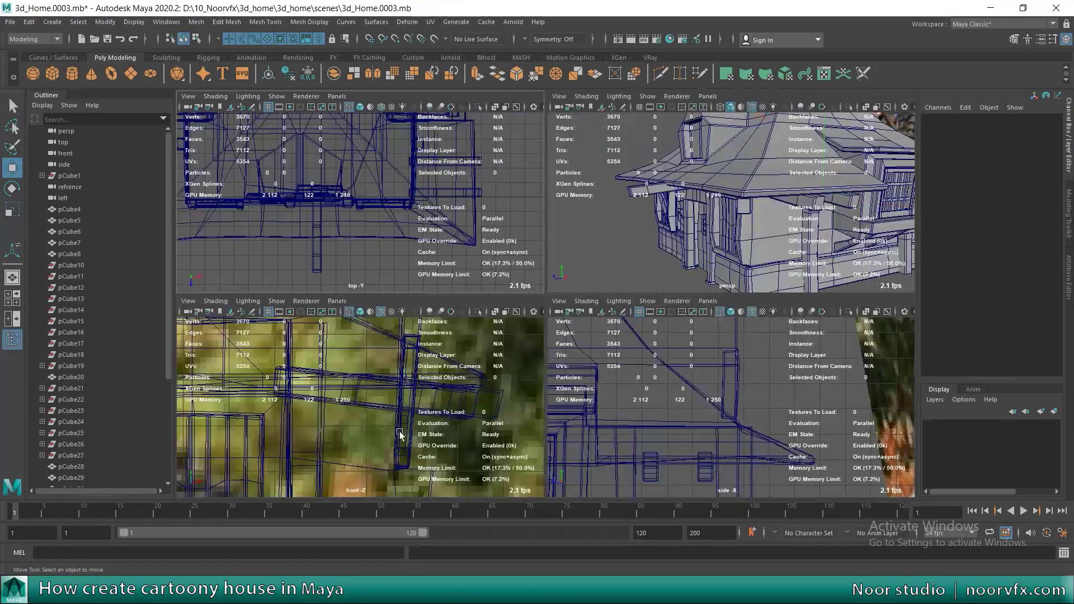
Step: Select a copied beam and frame it in the views
key("space")
left_click(447, 442)
key("space")
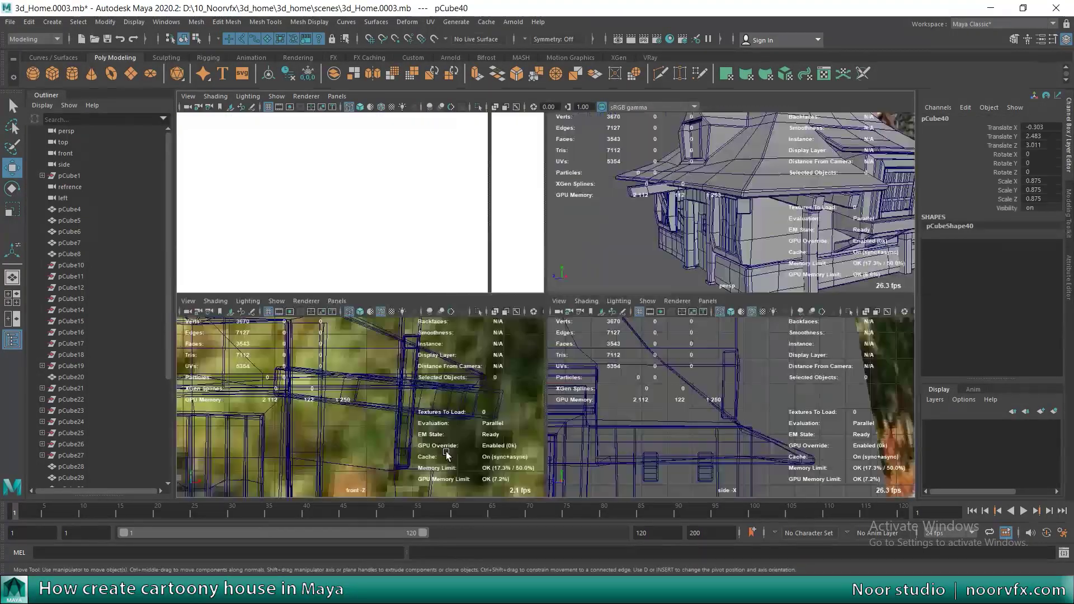
key("space")
key("f")
scroll(525, 297, "down", 5)
key("space")
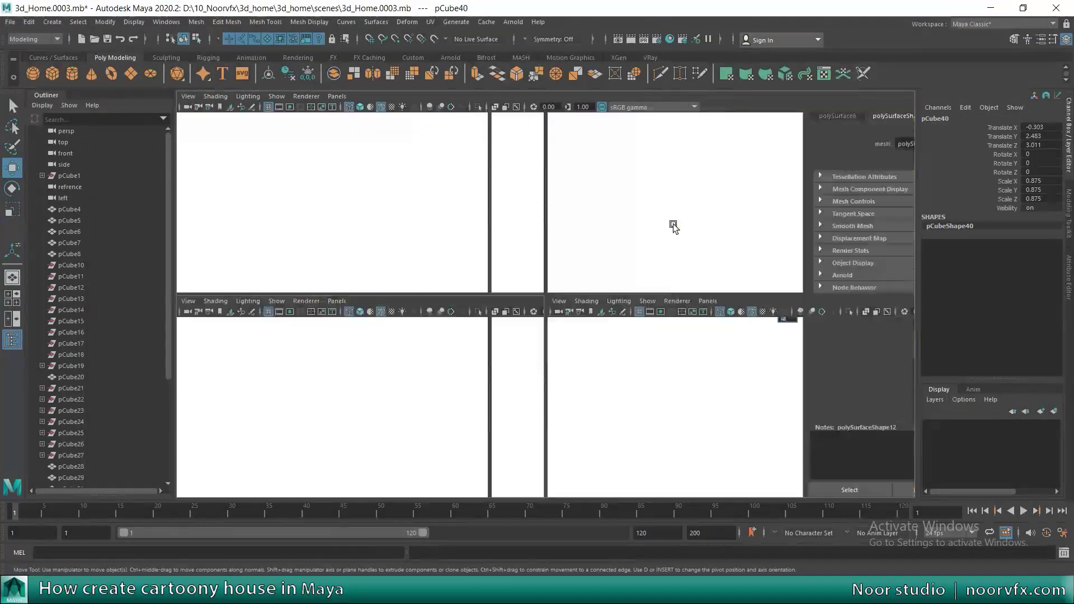
key("space")
key("r")
mouse_move(526, 240)
left_mouse_down("alt")
mouse_move(435, 262)
mouse_move(429, 218)
left_mouse_up("alt")
Step: Slide the beam along Z toward the wall after undoing a trial scale
left_click_drag(360, 172, 386, 190)
key("ctrl+z")
left_click_drag(344, 244, 411, 247)
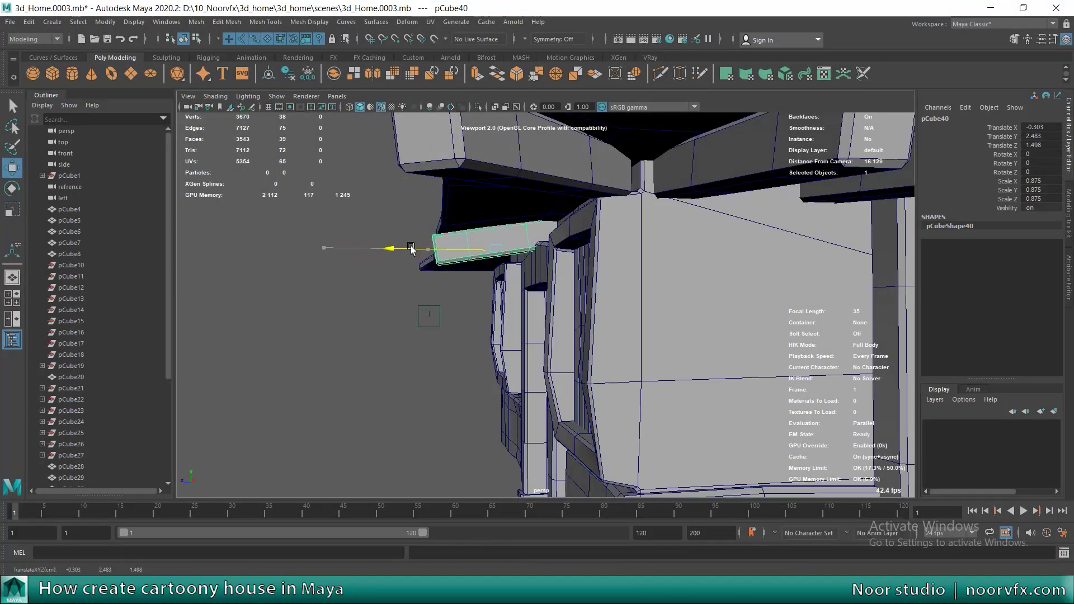
mouse_move(508, 174)
left_mouse_down("alt")
mouse_move(506, 185)
mouse_move(558, 195)
mouse_move(569, 159)
mouse_move(501, 194)
mouse_move(528, 196)
mouse_move(530, 186)
left_mouse_up("alt")
key("w")
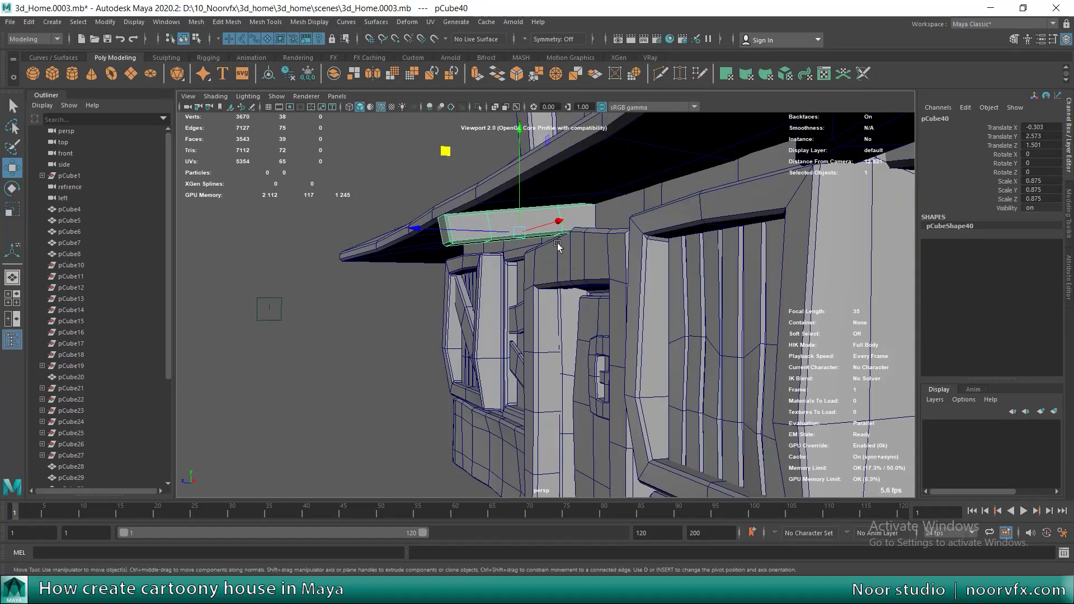
Step: Check the gutter in wireframe and orbit to face the house front
key("F8")
key("5")
key("4")
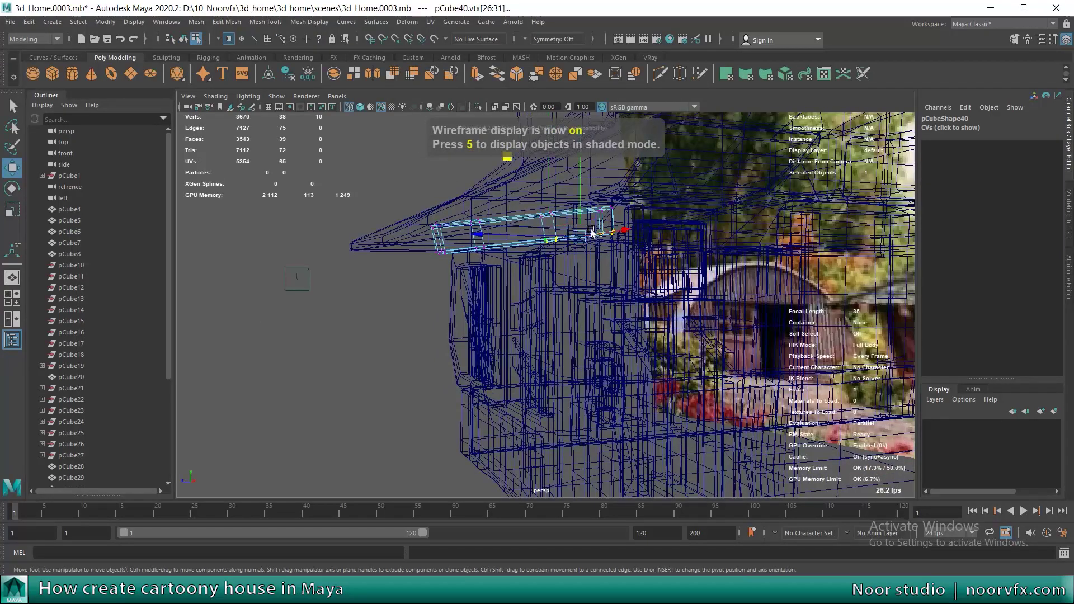
key("F8")
key("F6")
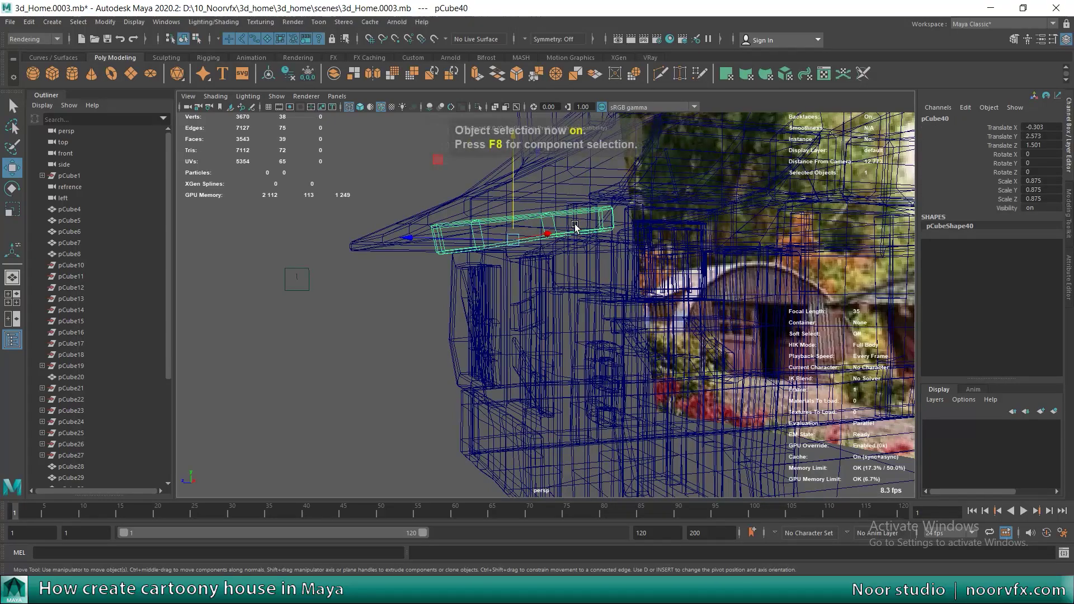
key("5")
mouse_move(576, 226)
left_mouse_down("alt")
mouse_move(622, 278)
mouse_move(767, 269)
left_mouse_up("alt")
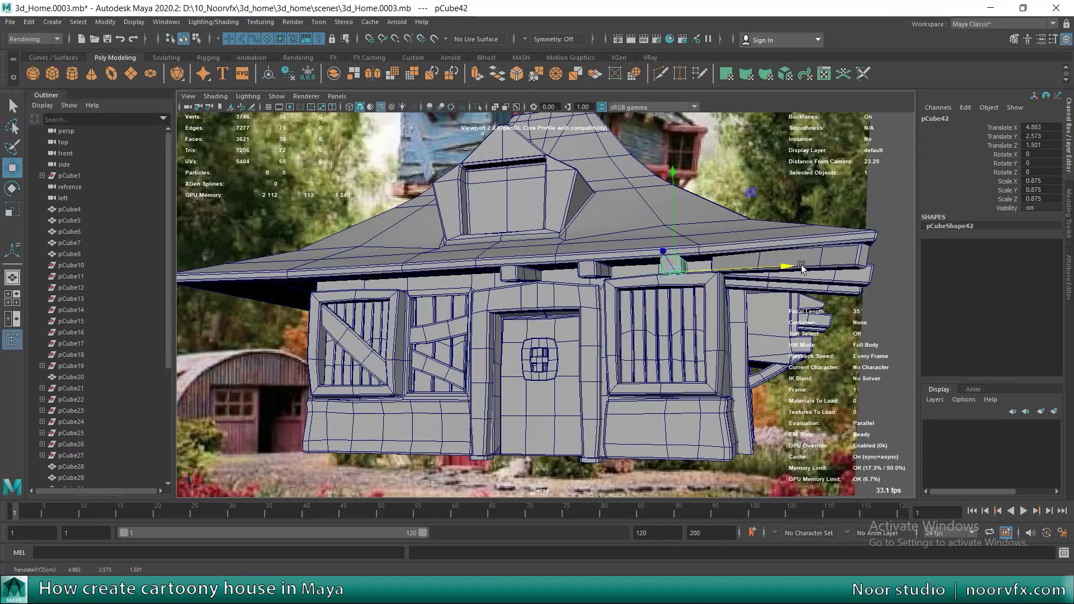
scroll(801, 267, "up", 3)
scroll(716, 283, "up", 3)
Step: Select a group of the gutter's vertices and undo a wrong vertex move
key("4")
key("F8")
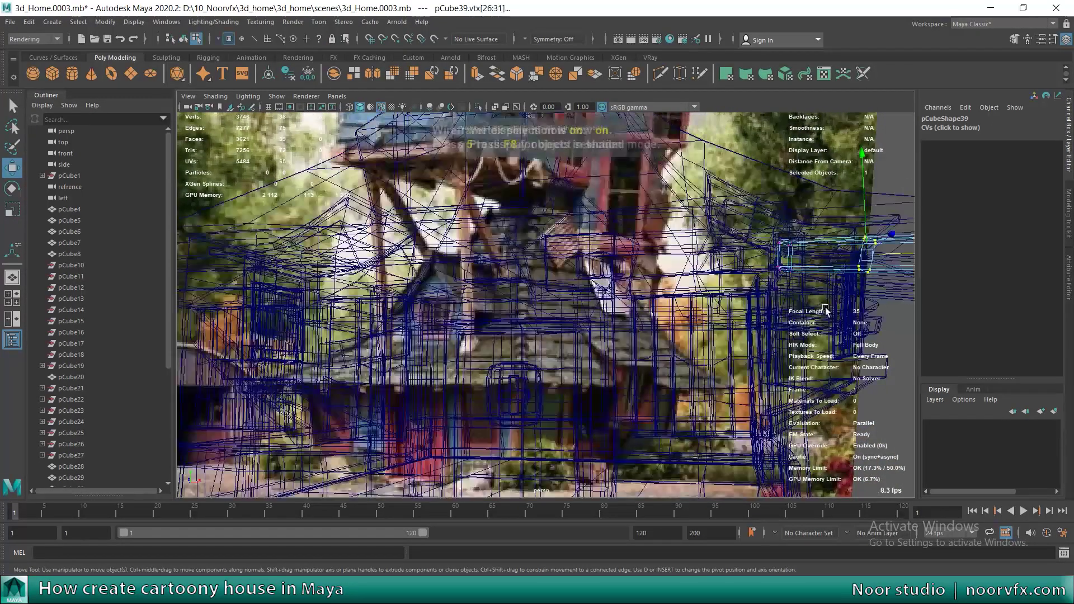
middle_click_drag(797, 296, 729, 318, "alt")
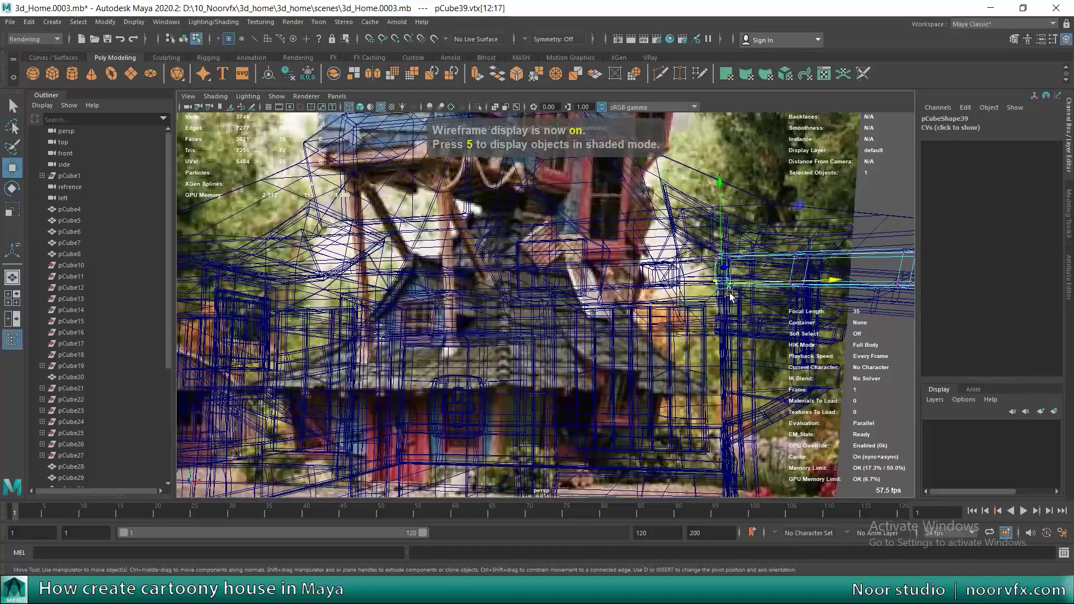
key("5")
scroll(730, 296, "up", 3)
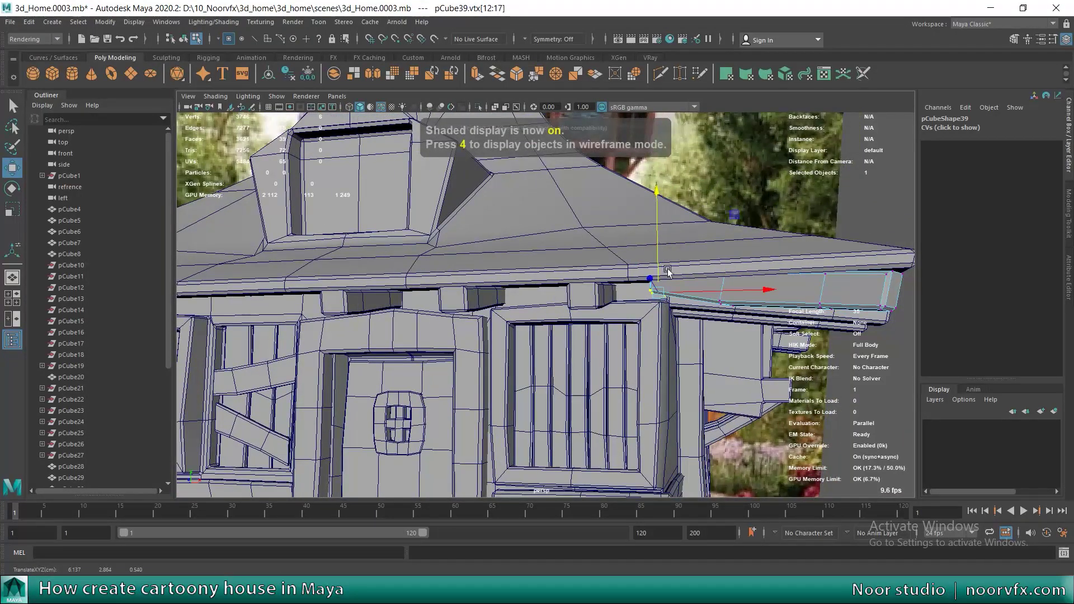
scroll(721, 301, "down", 1)
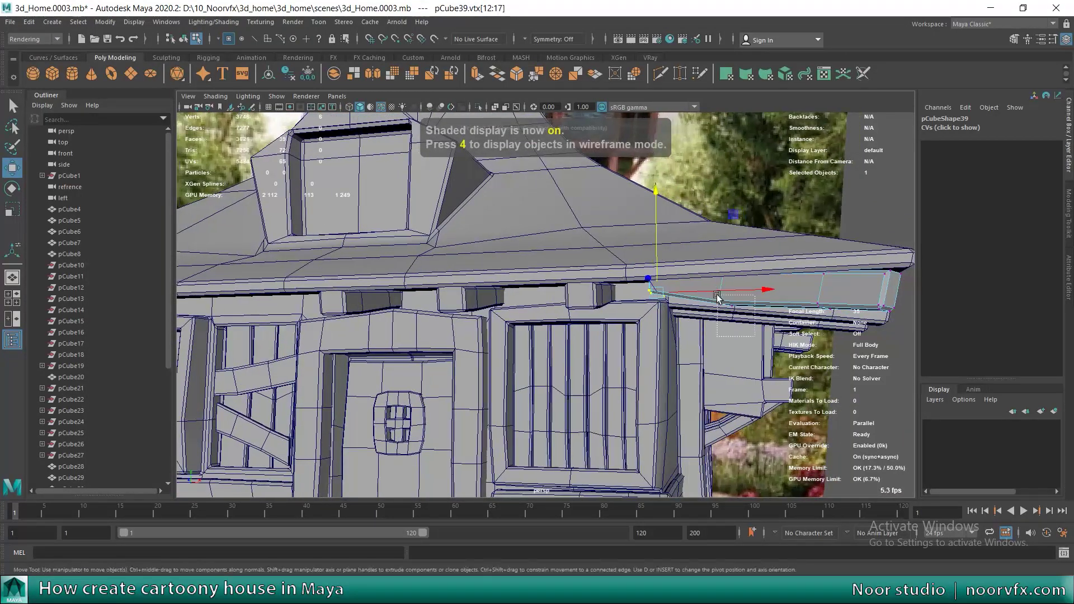
key("ctrl+z")
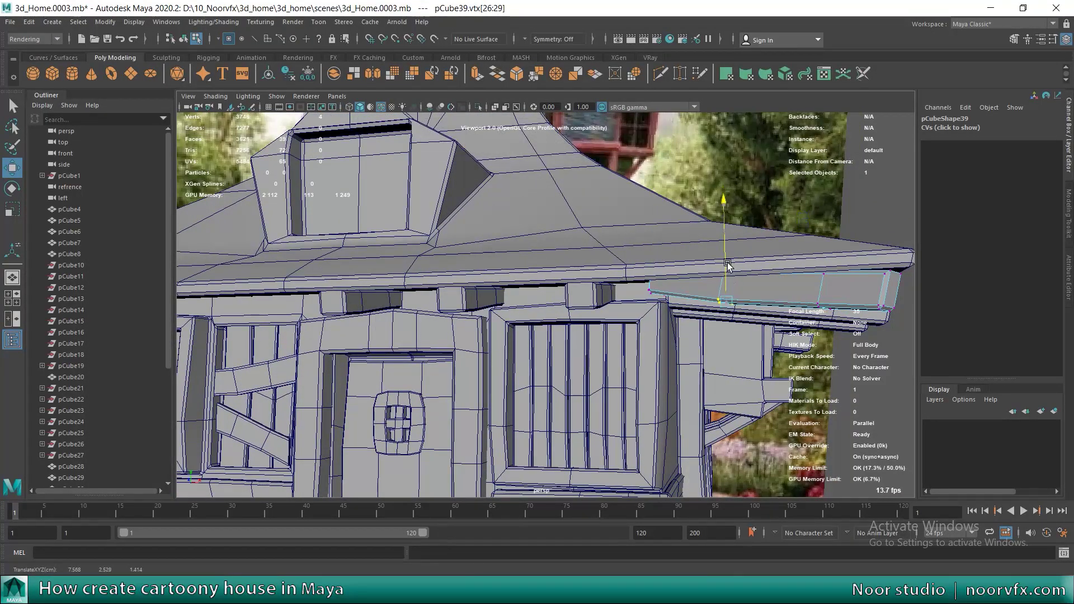
Step: Select the gutter's end vertices to fit them under the eave, then return to object mode
left_click_drag(780, 320, 766, 301, "alt")
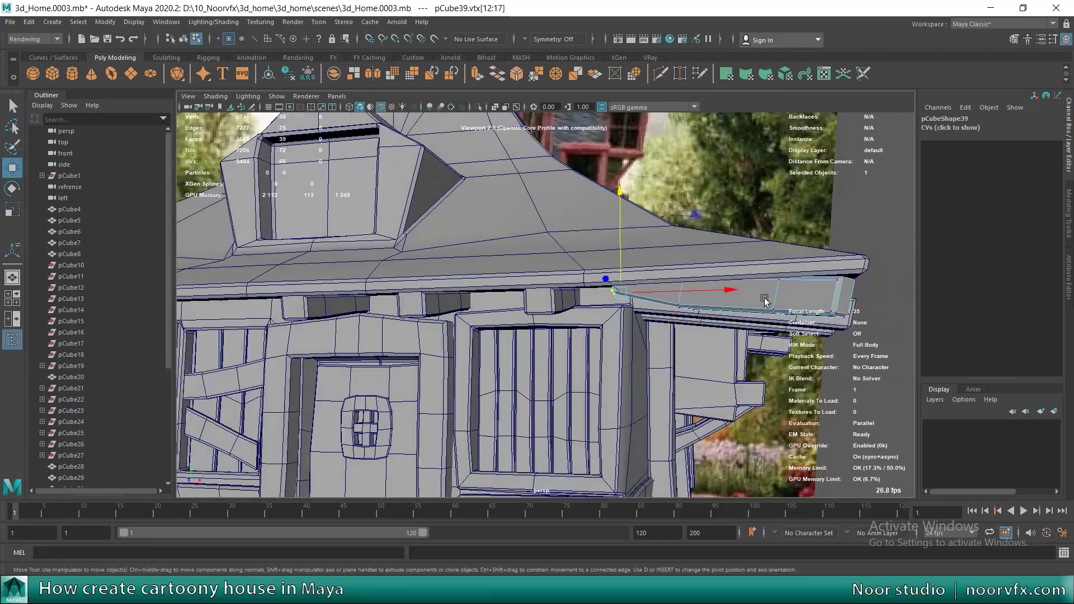
left_click_drag(663, 298, 728, 297, "alt")
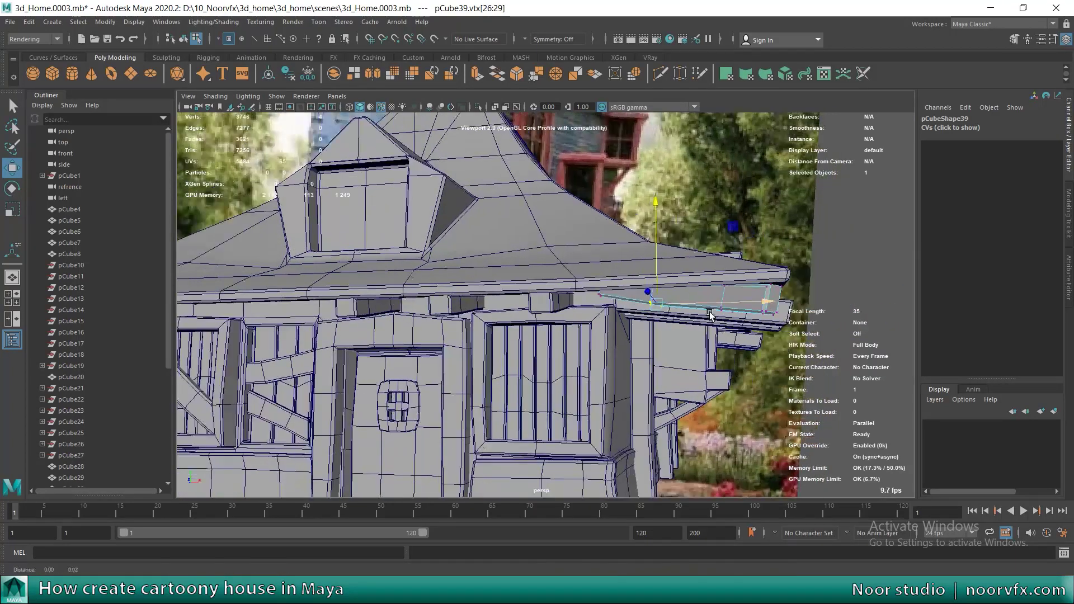
mouse_move(861, 342)
left_mouse_down()
mouse_move(829, 291)
mouse_move(658, 303)
left_mouse_up()
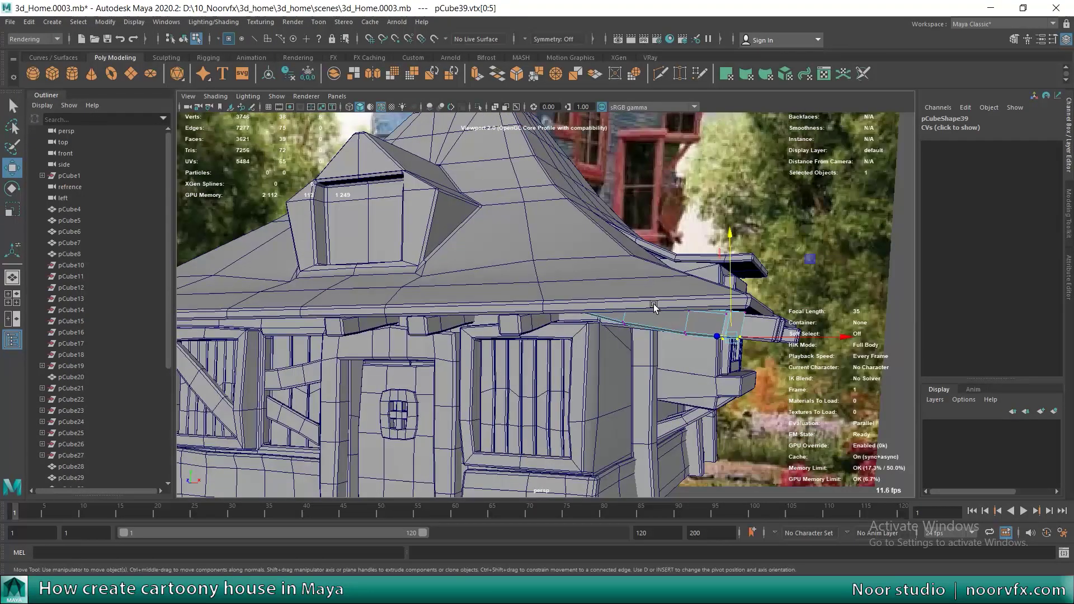
key("F8")
scroll(622, 381, "down", 5)
left_click_drag(622, 381, 352, 230, "alt")
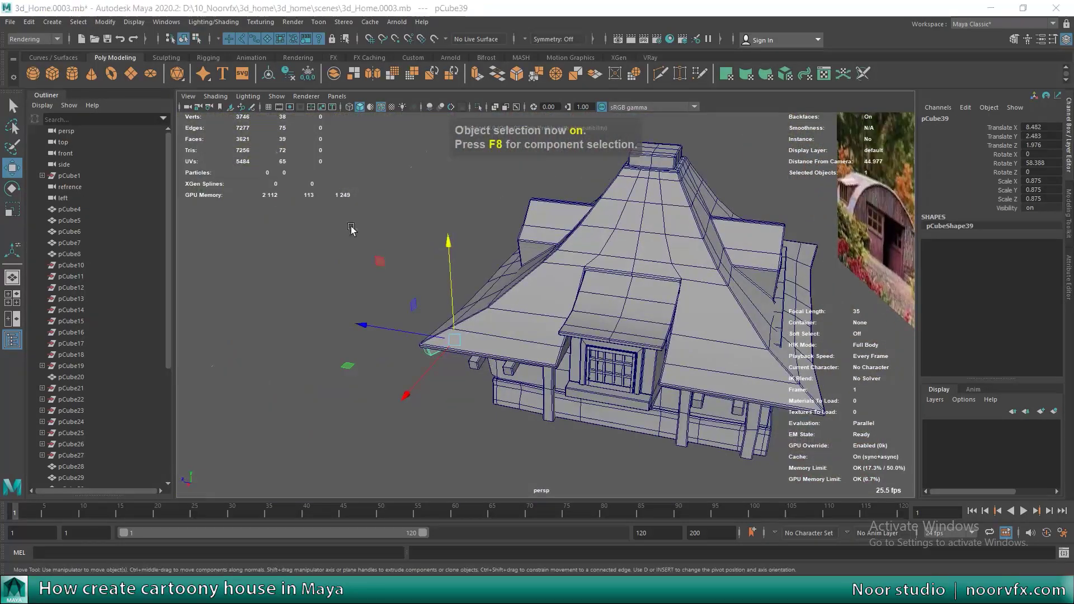
Step: Duplicate the angled corner gutter, rotate it about 131° in Y, and place it at the opposite roof corner
key("space")
key("space")
scroll(616, 381, "down", 3)
scroll(614, 325, "down", 3)
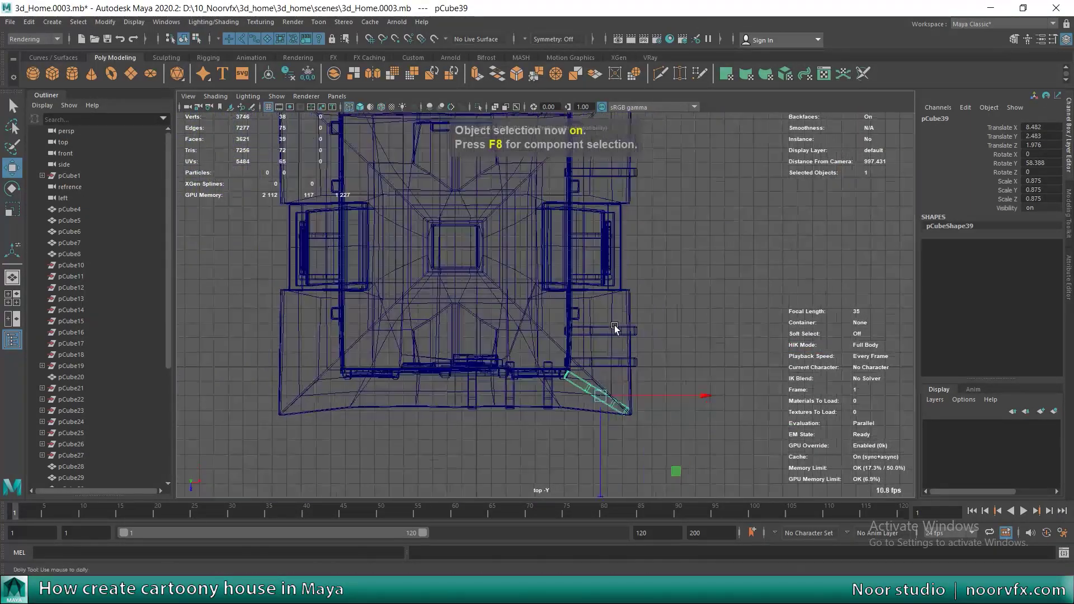
scroll(592, 368, "down", 3)
key("ctrl+d")
left_click_drag(585, 473, 584, 259)
key("e")
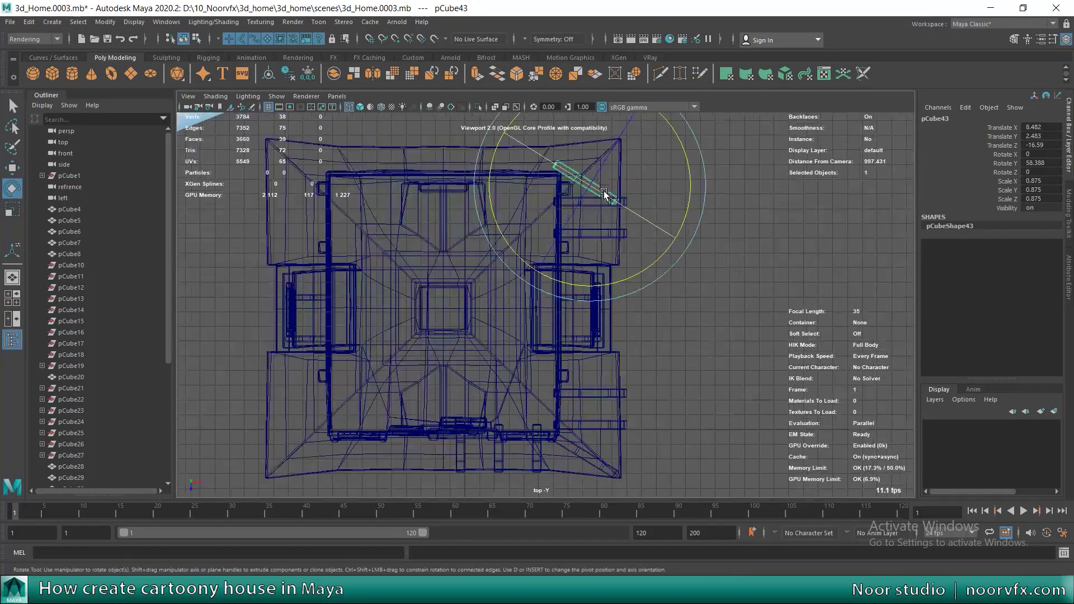
scroll(695, 283, "up", 3)
left_click_drag(695, 282, 593, 219)
scroll(627, 330, "up", 2)
key("w")
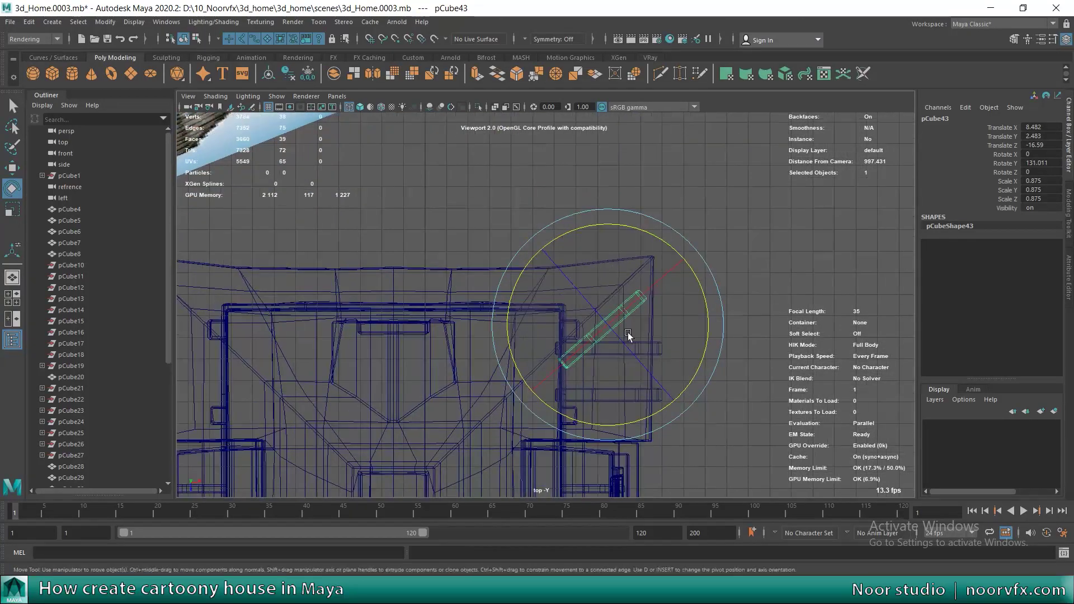
left_click_drag(627, 330, 611, 300)
scroll(612, 299, "down", 3)
Step: Add the other gutter pieces to the selection in the front view, then switch to the top view
key("space")
key("space")
scroll(535, 398, "down", 3)
scroll(756, 330, "up", 2)
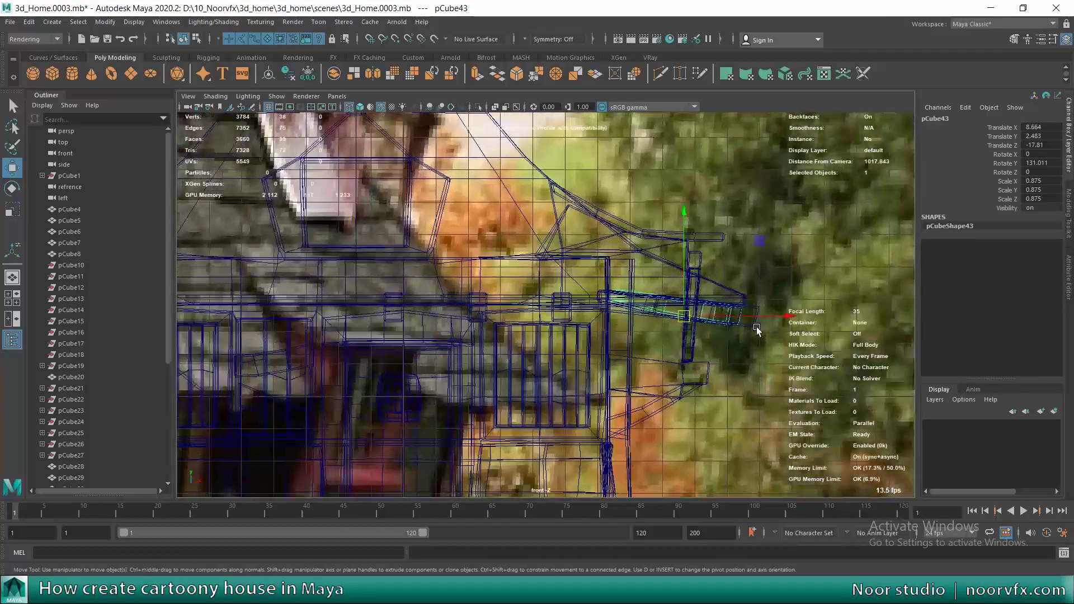
scroll(726, 323, "down", 2)
left_click_drag(794, 280, 546, 317)
scroll(546, 317, "down", 1)
key("space")
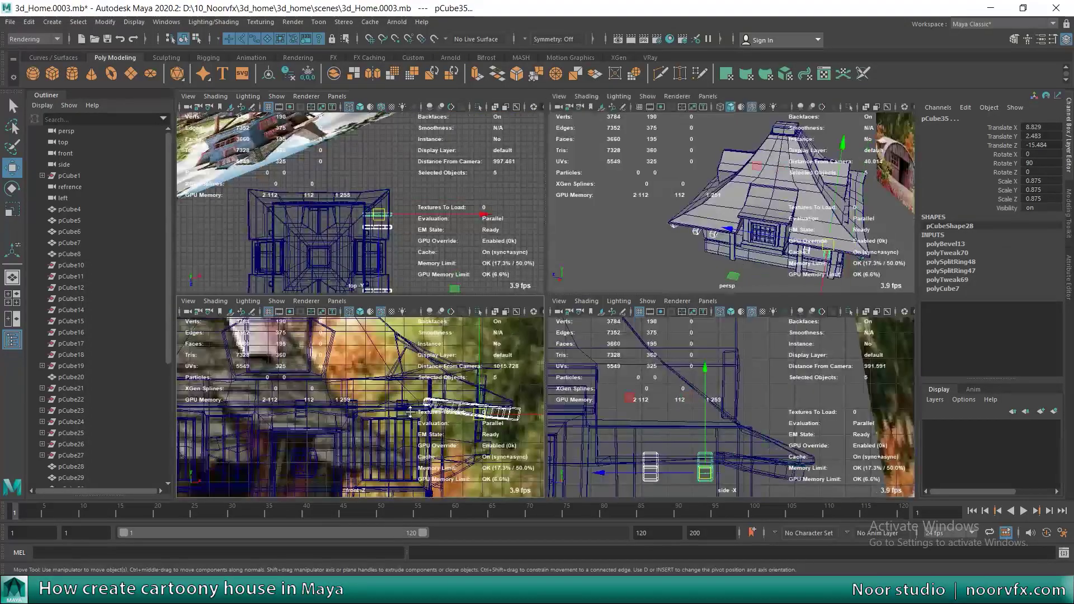
key("space")
left_click(666, 442, "shift")
Step: Select the three small blocks under the eave in the top view
left_click_drag(418, 247, 419, 212)
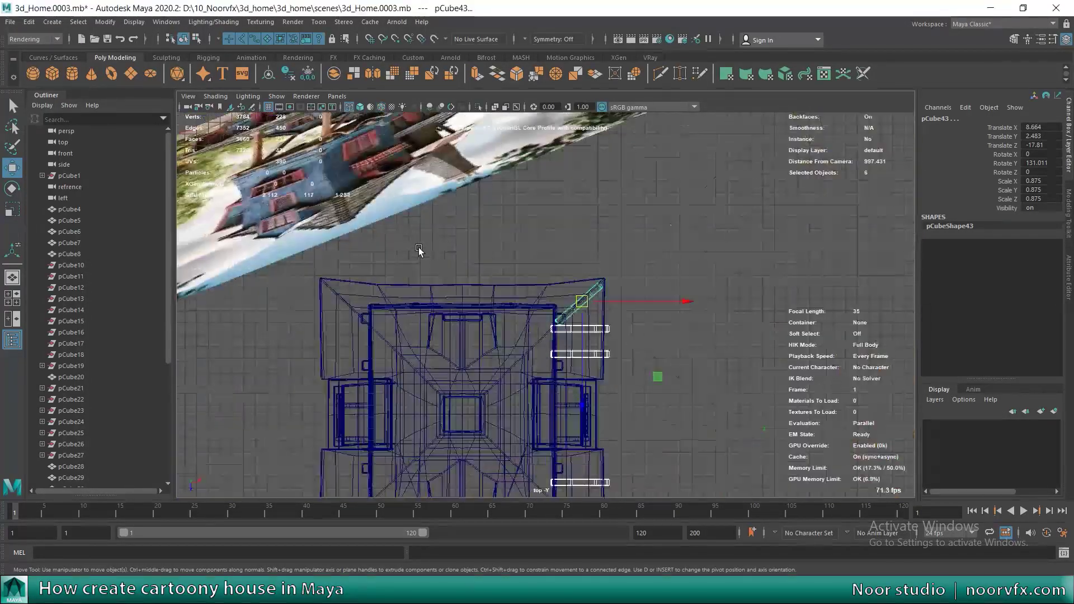
scroll(534, 325, "up", 1)
scroll(548, 336, "up", 3)
scroll(577, 347, "up", 2)
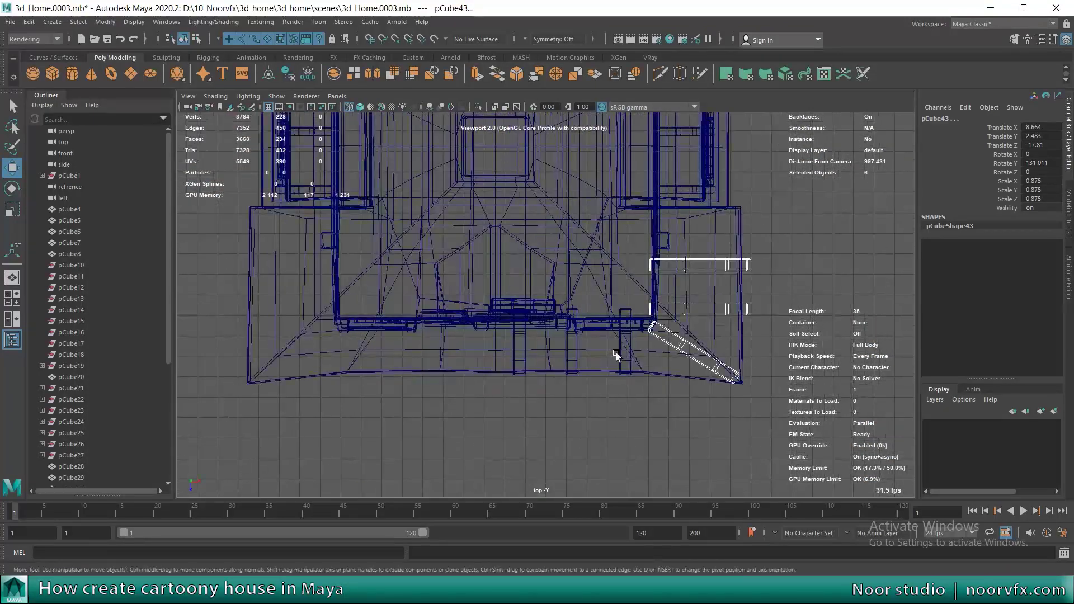
left_click(607, 352)
left_click_drag(638, 352, 513, 361)
scroll(512, 362, "down", 2)
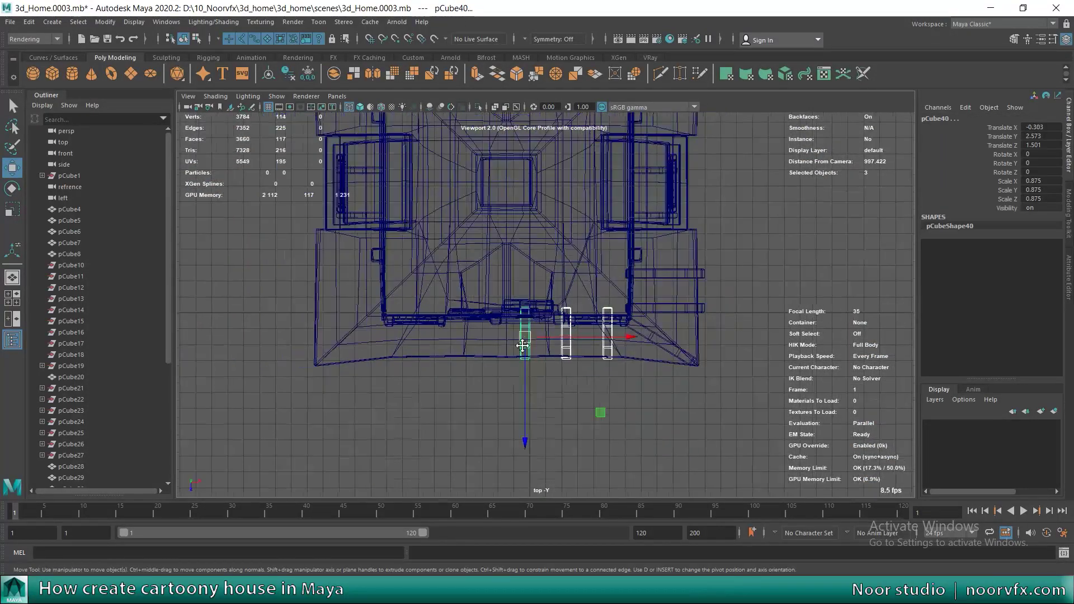
Step: Shift-drag duplicate the three eave blocks across to the opposite roof edge
scroll(515, 392, "down", 1)
left_click_drag(513, 435, 518, 145)
middle_click_drag(518, 146, 526, 280, "alt")
key("e")
key("r")
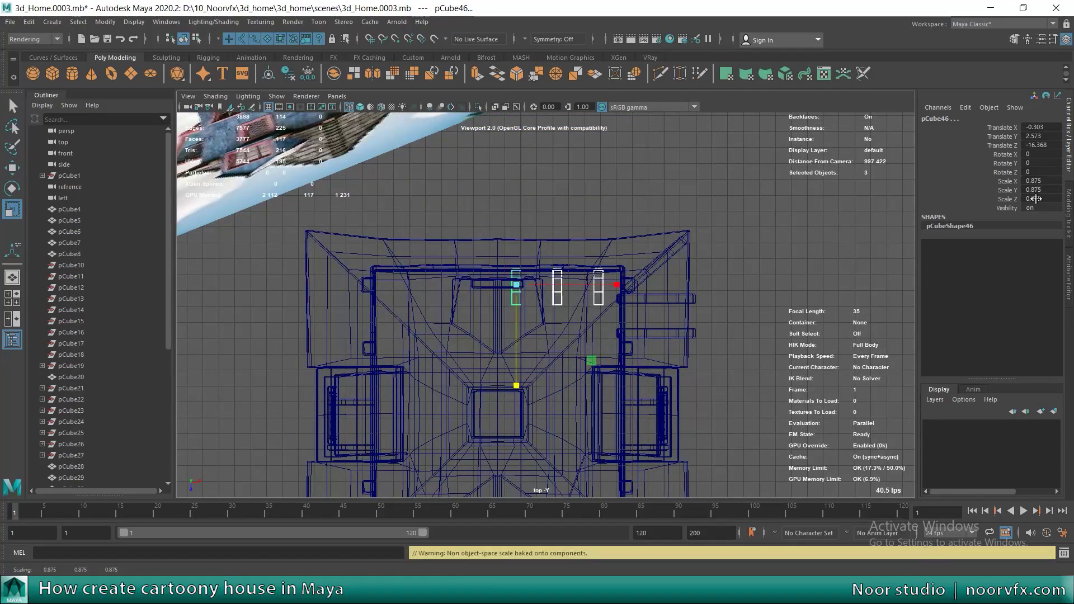
middle_click_drag(550, 240, 511, 249, "alt")
scroll(511, 249, "up", 1)
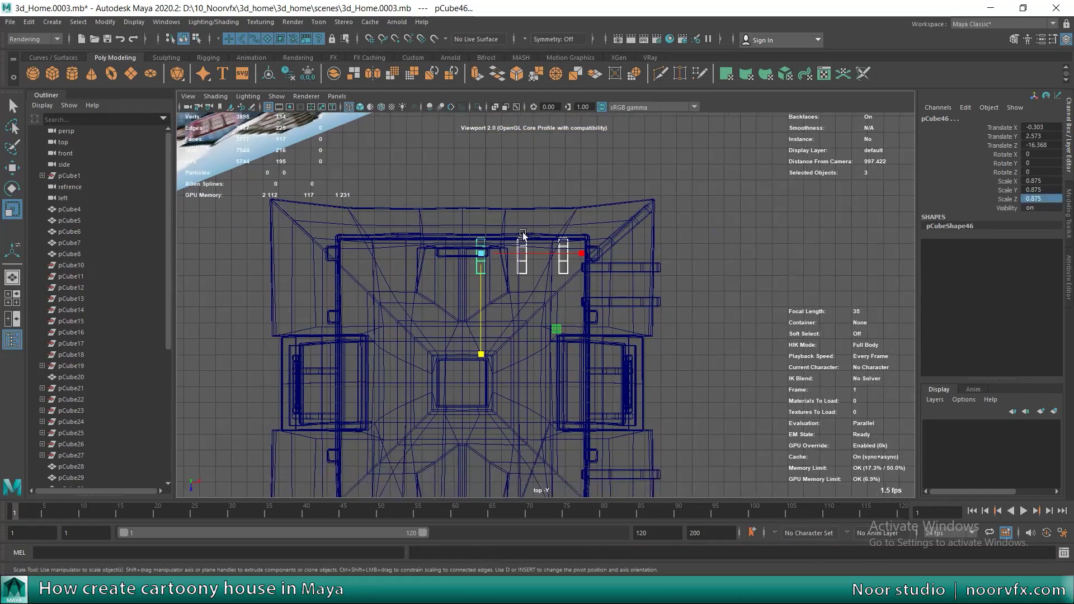
key("w")
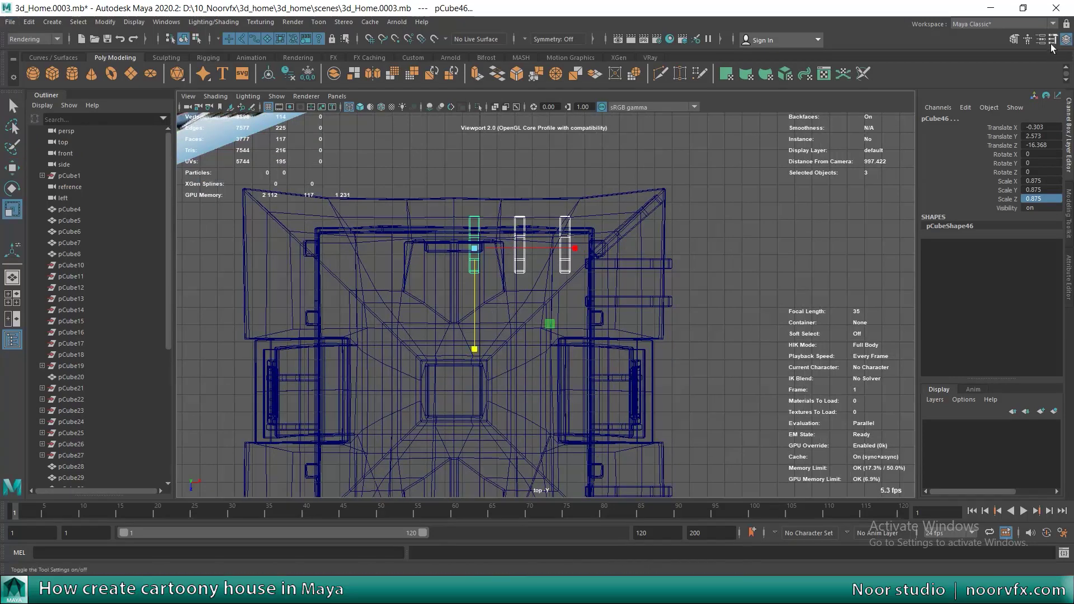
Step: Turn the copied blocks around roughly 180° in Y to face the other way
left_click(1053, 40)
key("r")
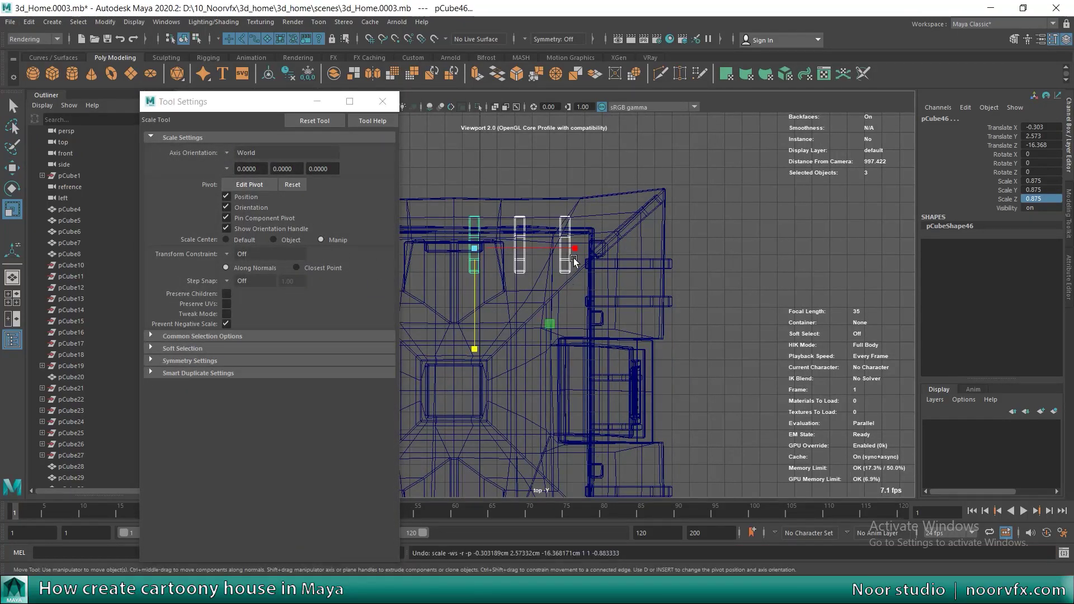
key("w")
key("e")
mouse_move(553, 185)
left_mouse_down()
mouse_move(435, 289)
mouse_move(486, 273)
left_mouse_up()
key("w")
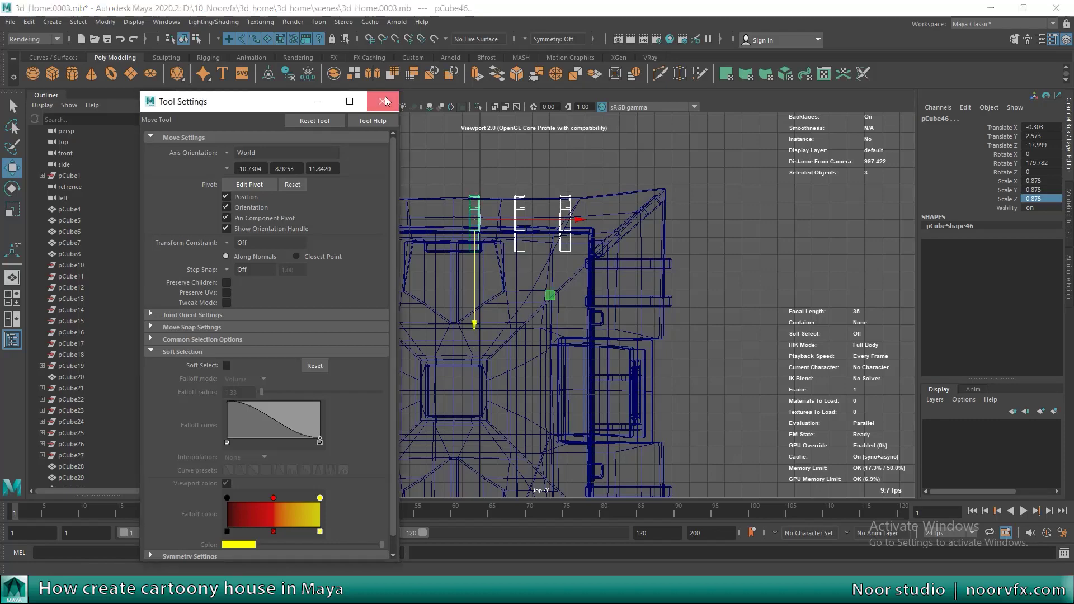
left_click(385, 101)
Step: Lift the copied blocks up under the rear eave and check the placement in perspective
key("space")
key("space")
key("f")
left_click_drag(722, 263, 691, 240, "alt")
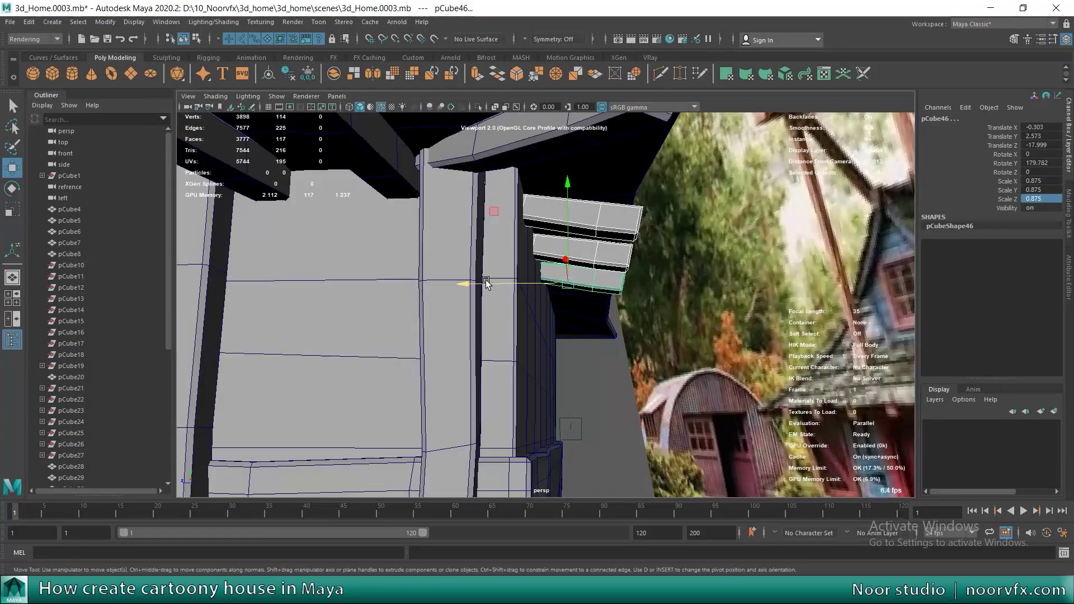
key("w")
left_click_drag(504, 280, 578, 278, "alt")
mouse_move(496, 231)
left_mouse_down()
mouse_move(509, 232)
mouse_move(444, 239)
mouse_move(508, 288)
left_mouse_up()
key("q")
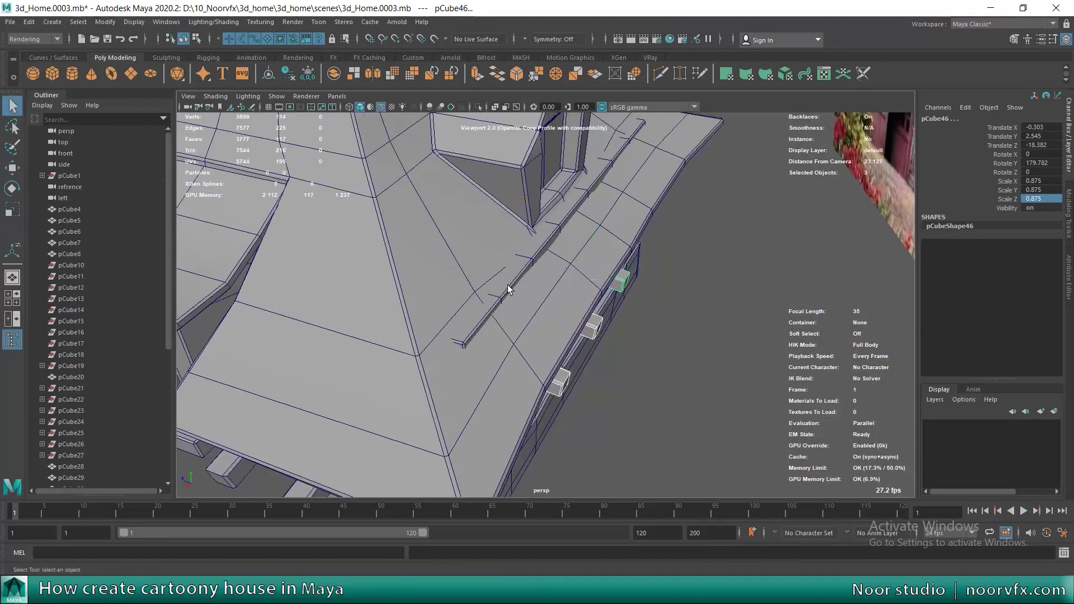
left_click(508, 288)
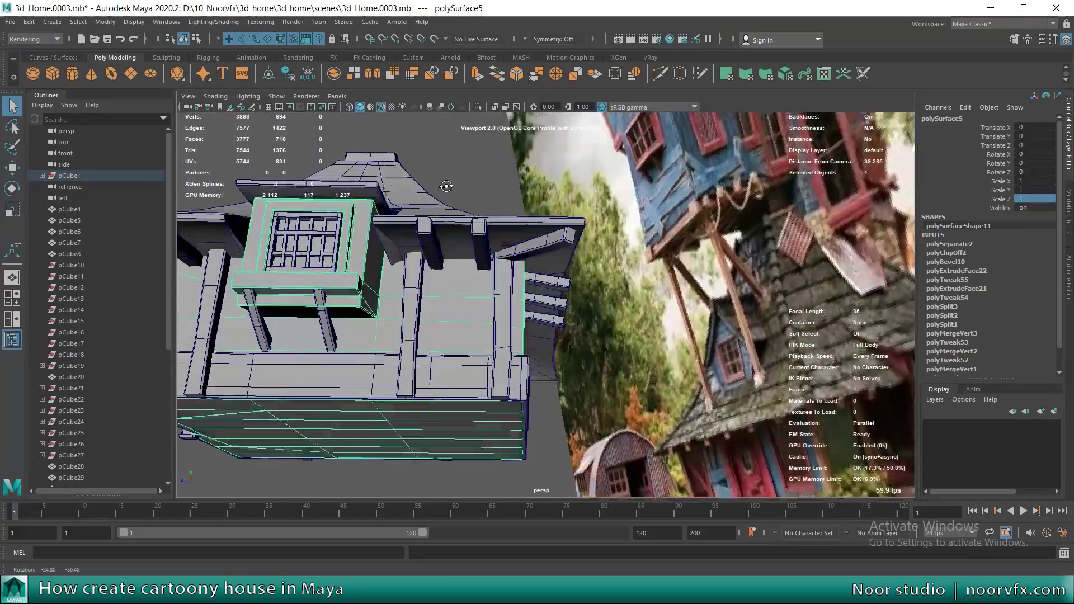
mouse_move(565, 231)
left_mouse_down("alt")
mouse_move(372, 225)
mouse_move(435, 209)
mouse_move(451, 253)
mouse_move(455, 436)
left_mouse_up("alt")
key("space")
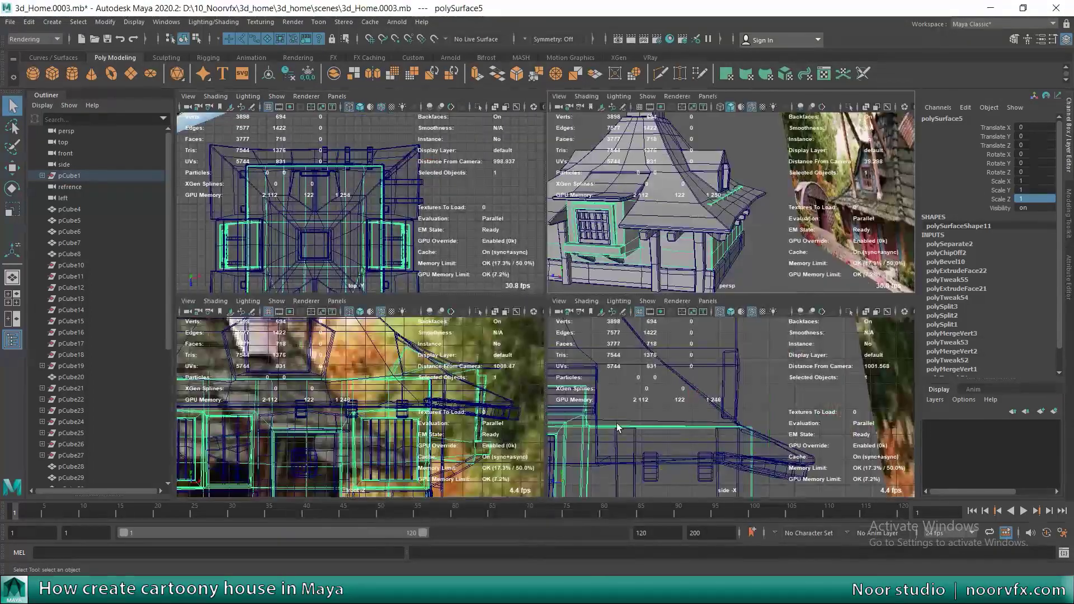
Step: Move the dormer roof strip's corner vertex so its edge slopes
key("space")
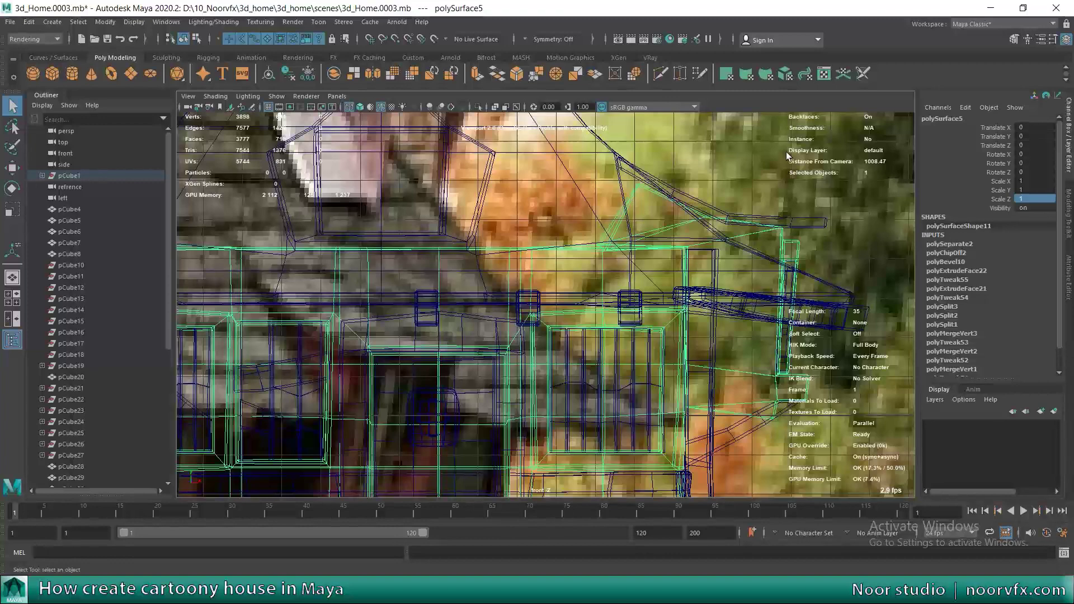
key("space")
key("space")
left_click_drag(549, 224, 647, 244, "alt")
scroll(572, 271, "up", 4)
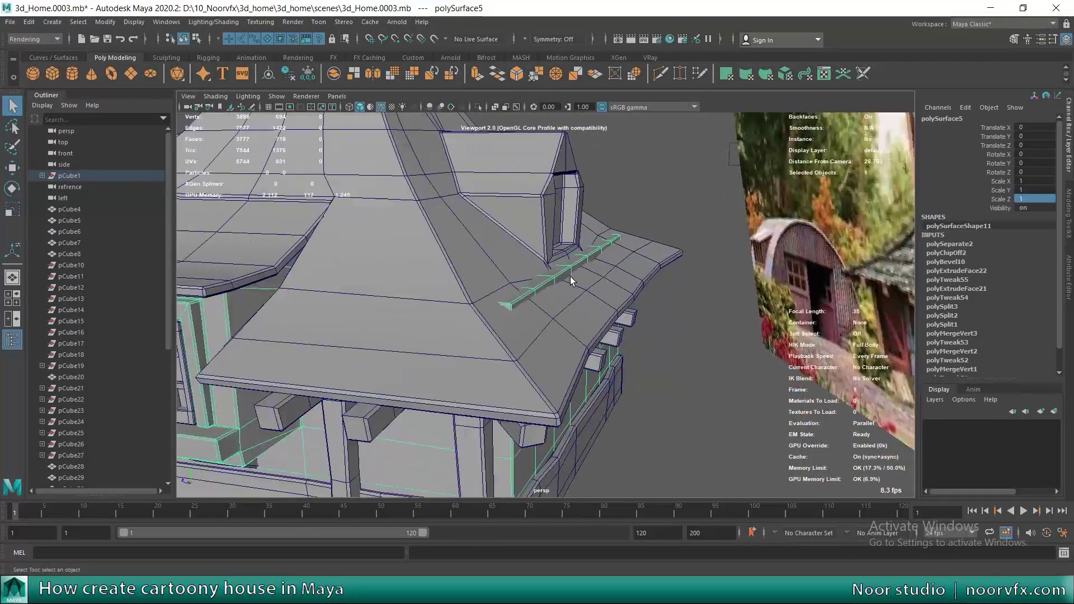
key("F8")
key("space")
key("space")
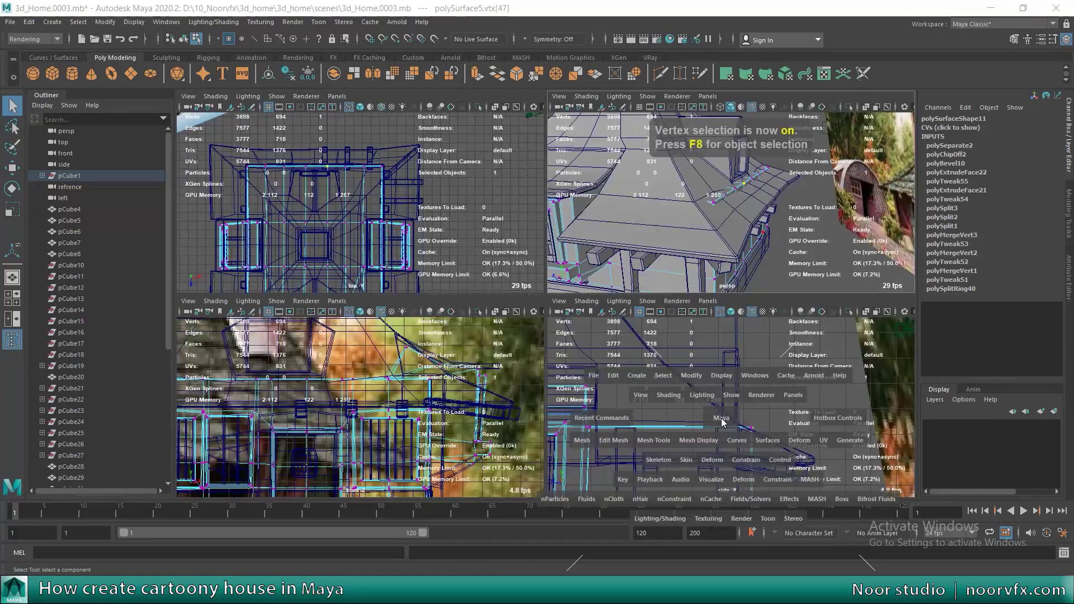
key("space")
key("w")
scroll(587, 359, "up", 2)
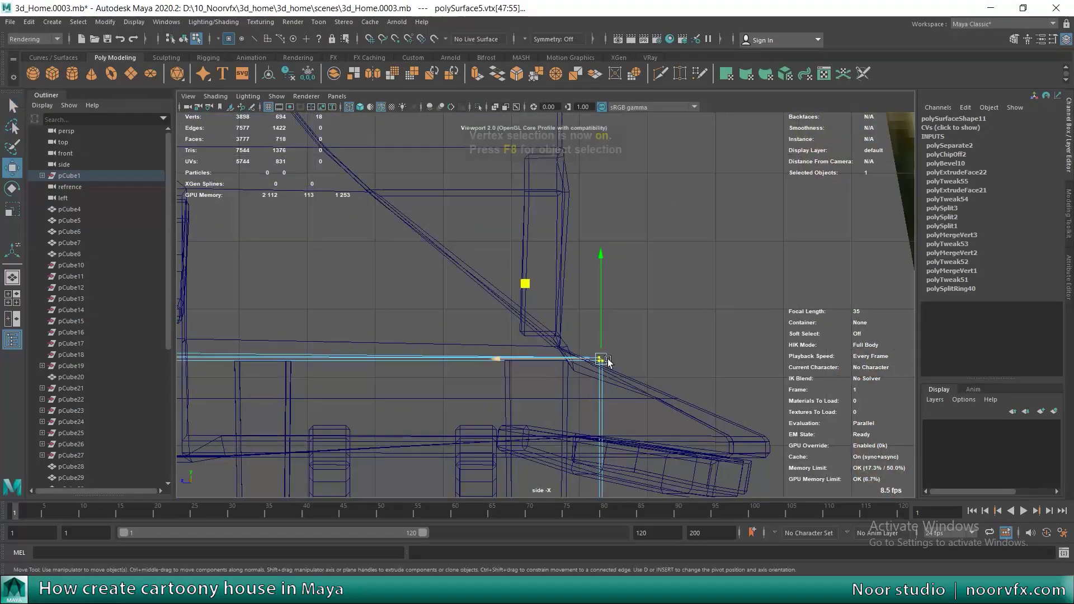
left_click_drag(606, 362, 576, 380)
scroll(576, 358, "down", 2)
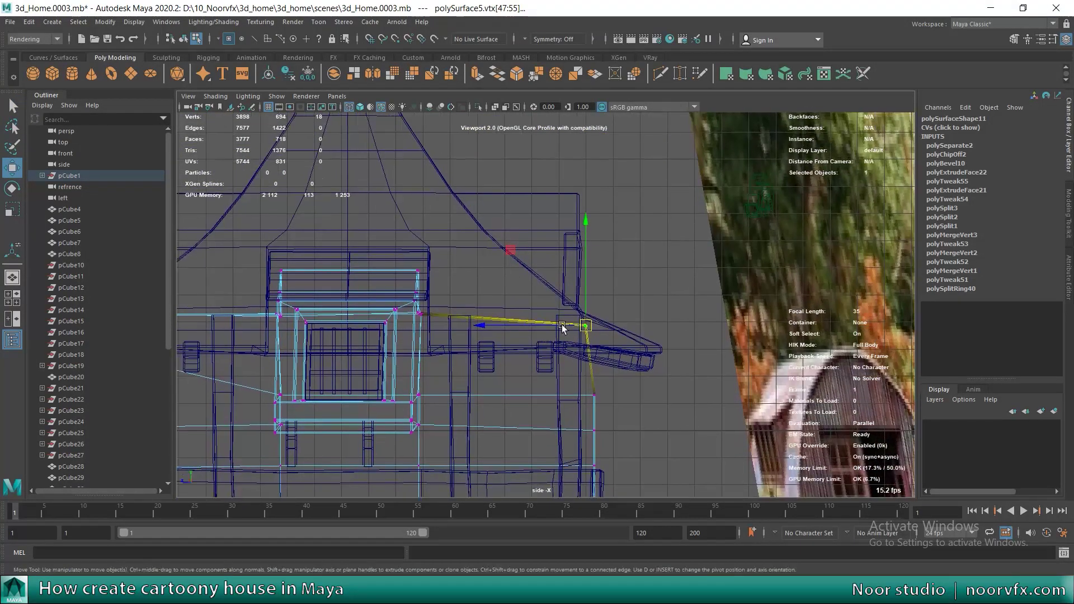
scroll(559, 330, "down", 2)
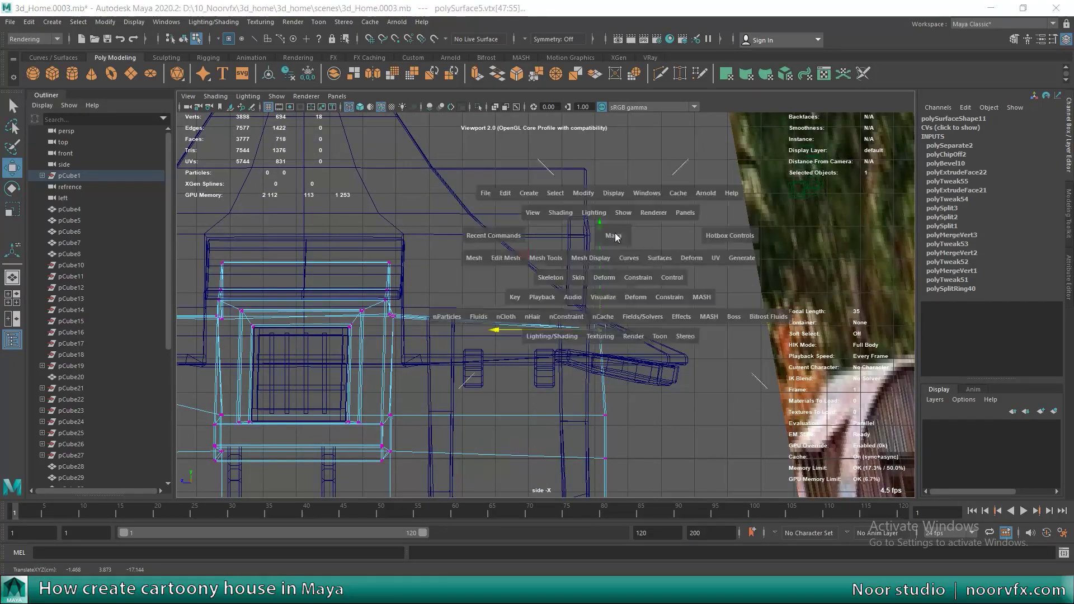
Step: Orbit the perspective view around the house, return to object mode, and select the main roof
key("space")
key("space")
mouse_move(616, 238)
left_mouse_down("alt")
mouse_move(661, 343)
mouse_move(593, 339)
left_mouse_up("alt")
key("F8")
scroll(563, 348, "up", 3)
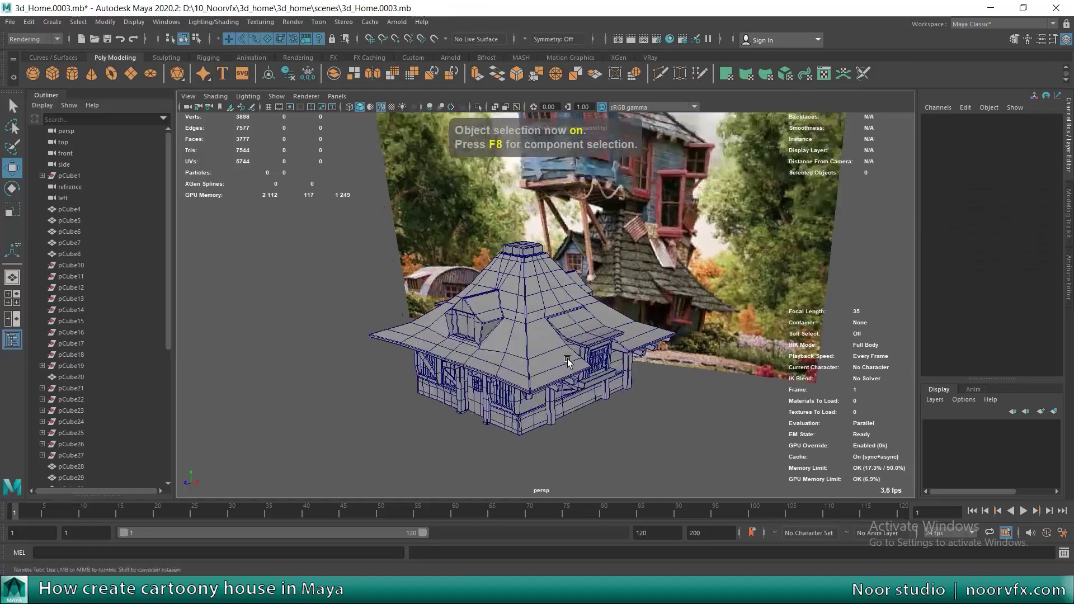
scroll(560, 348, "up", 2)
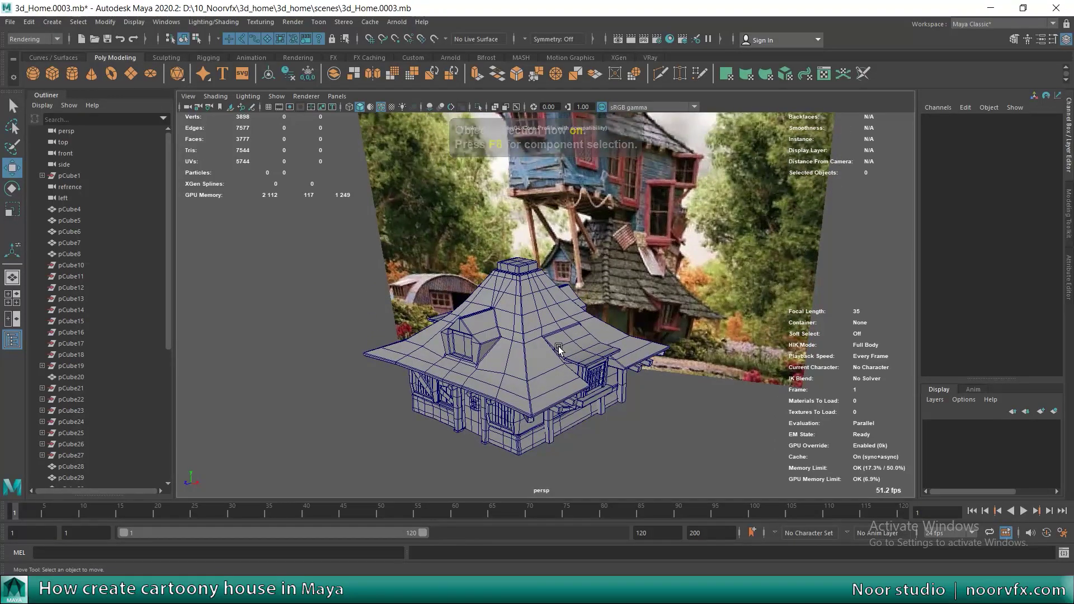
scroll(561, 331, "up", 2)
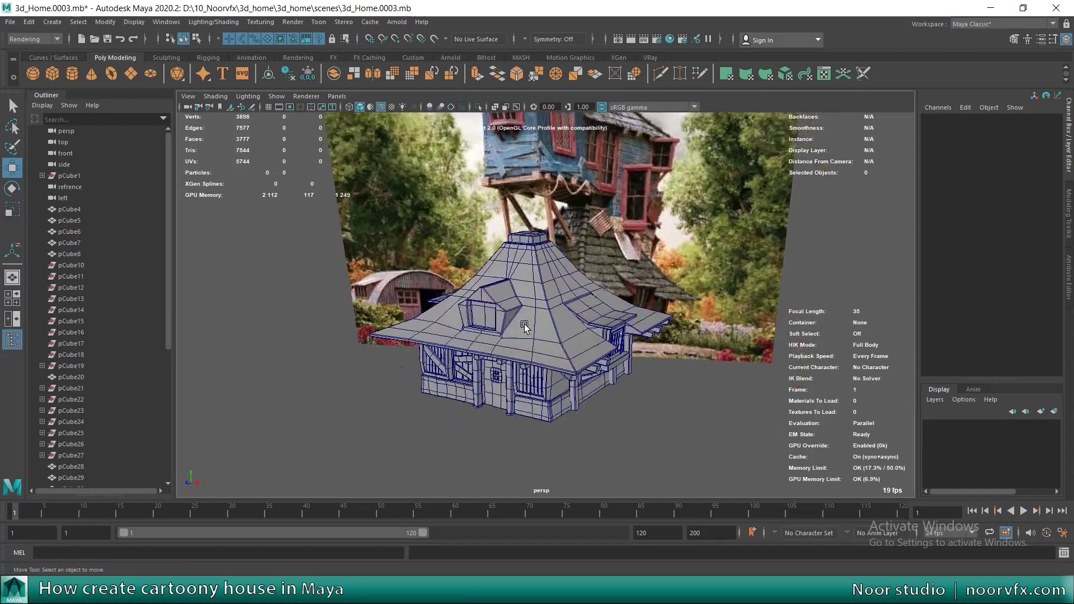
scroll(548, 344, "up", 2)
scroll(534, 361, "up", 2)
scroll(518, 378, "up", 2)
left_click(518, 379)
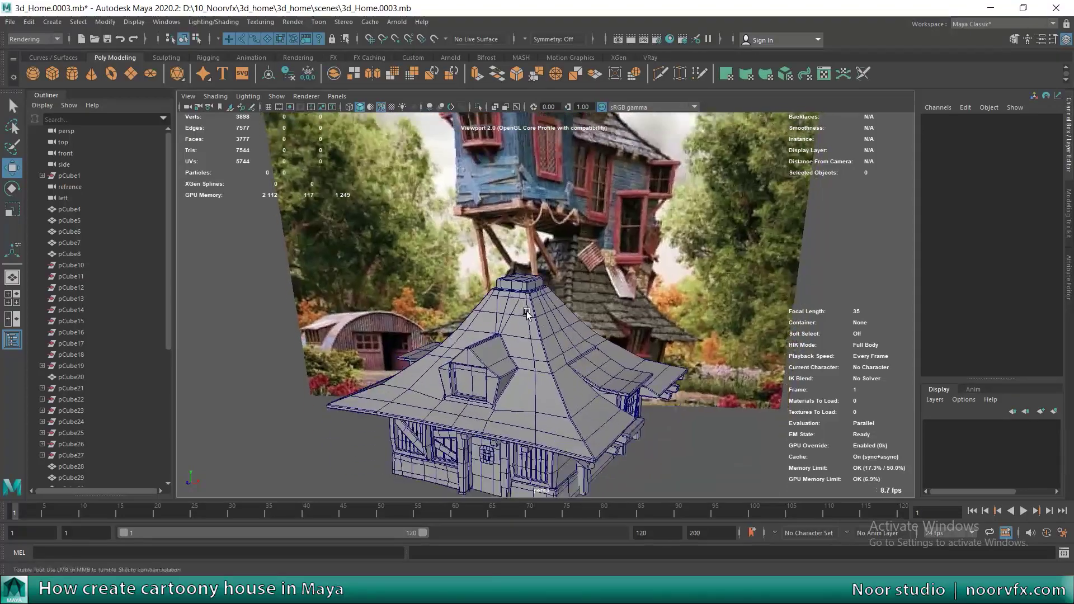
Step: Select the two dormer roof faces in face mode
left_click_drag(519, 379, 492, 335, "alt")
scroll(482, 292, "up", 4)
right_click_drag(483, 292, 479, 327)
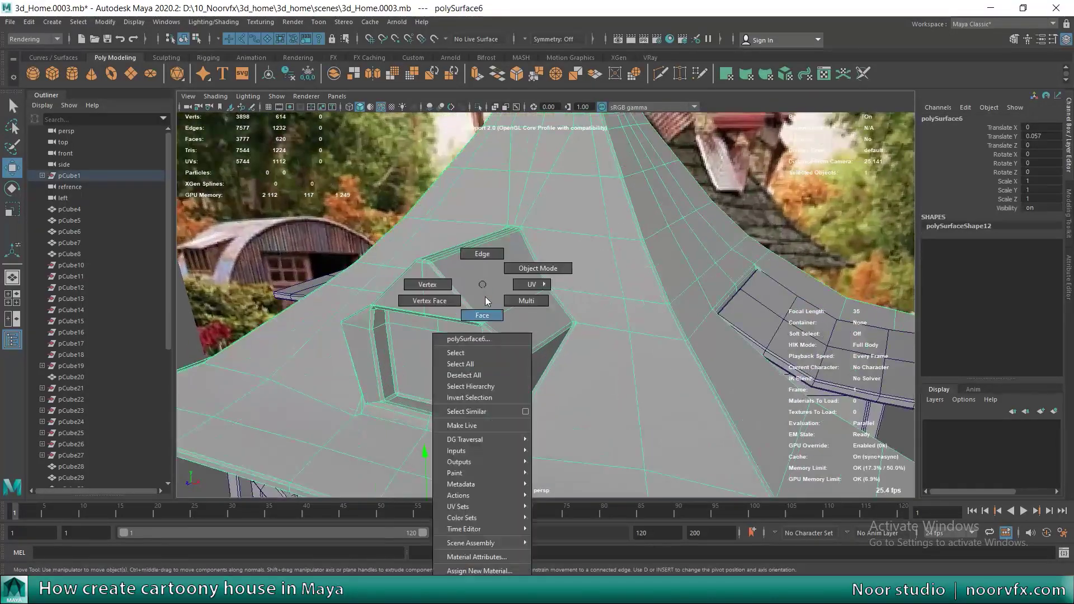
left_click_drag(480, 327, 508, 330, "alt")
left_click(508, 330)
left_click(462, 263, "shift")
left_click_drag(462, 263, 511, 257, "alt")
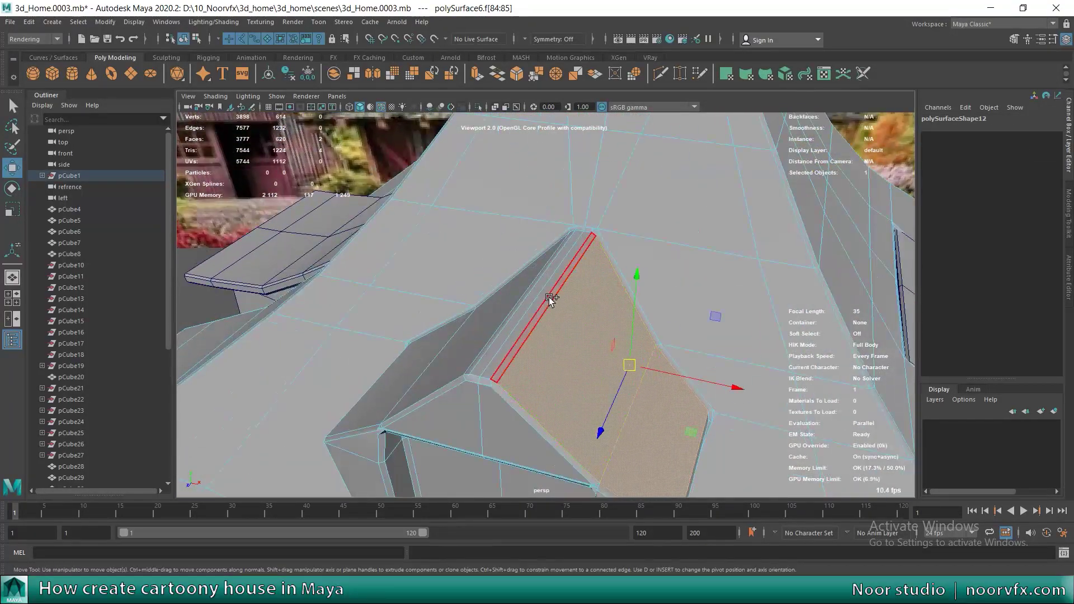
left_click_drag(432, 348, 532, 304, "alt")
scroll(532, 304, "up", 3)
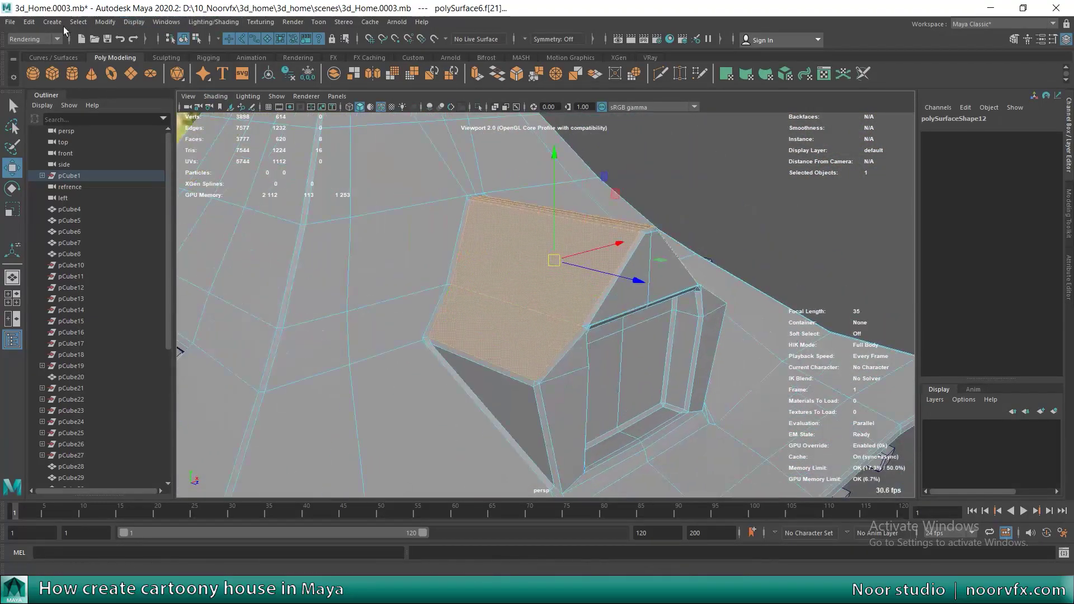
Step: Extract the dormer roof faces into a separate piece with Edit Mesh > Extract
left_click(189, 22)
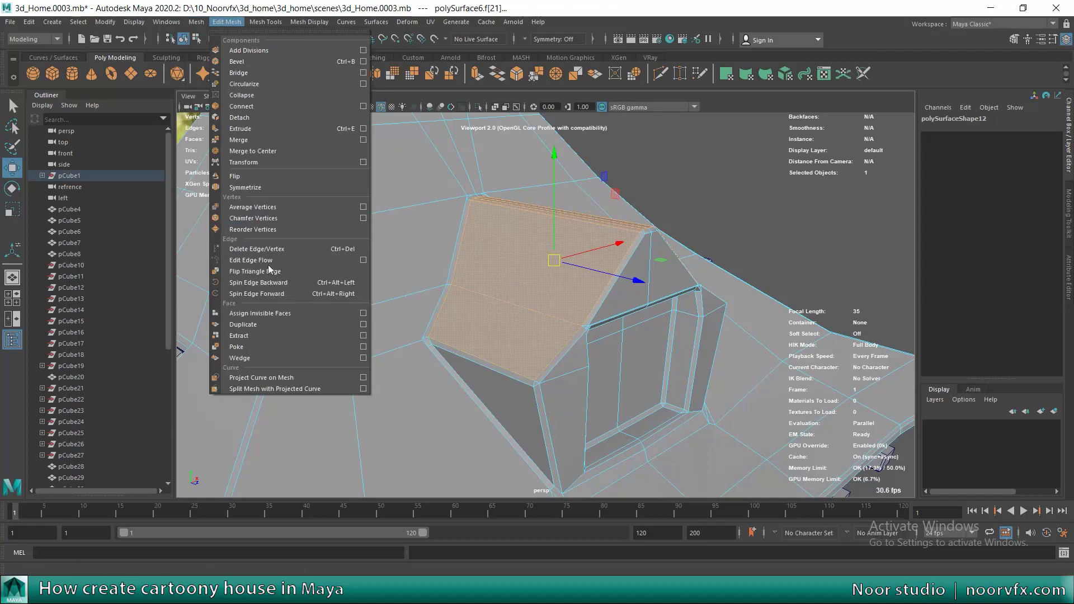
left_click(250, 328)
key("F8")
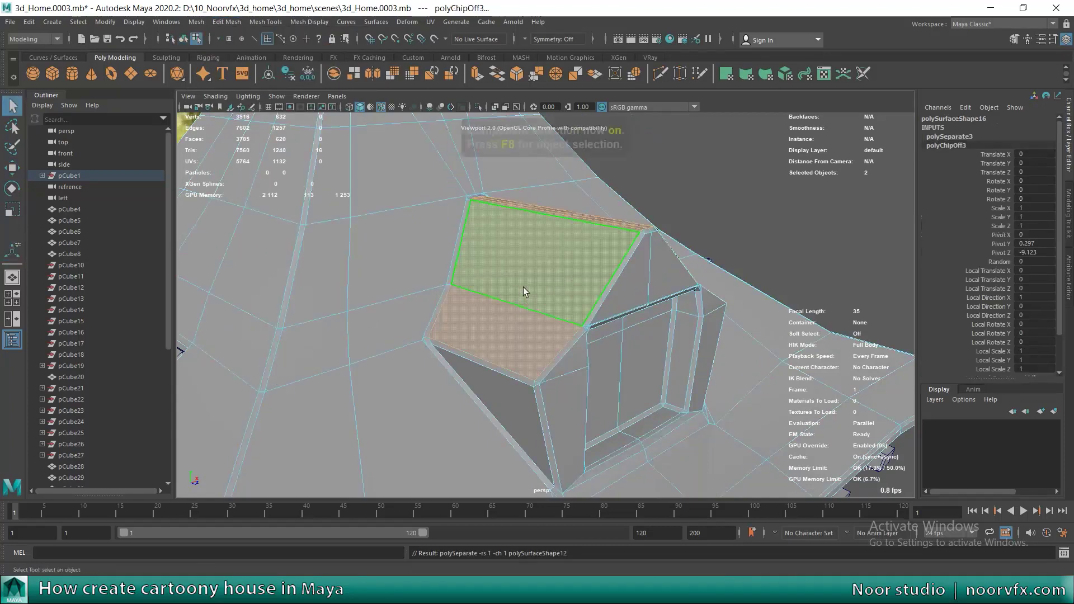
left_click(529, 278)
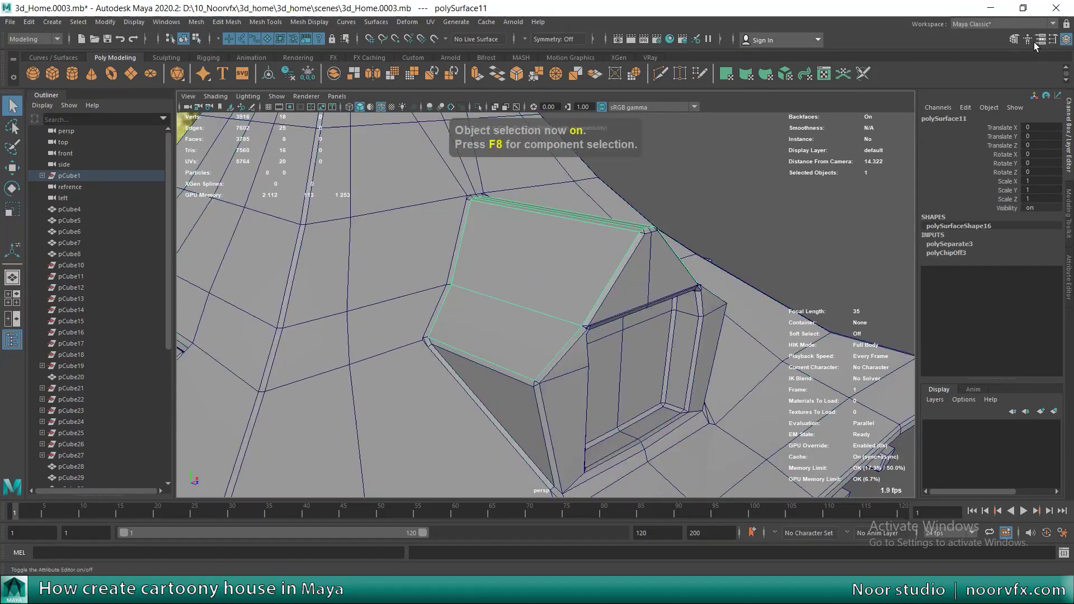
Step: Extrude all the dormer roof faces outward to make a thick slab
left_click(1014, 39)
right_click_drag(563, 220, 567, 249)
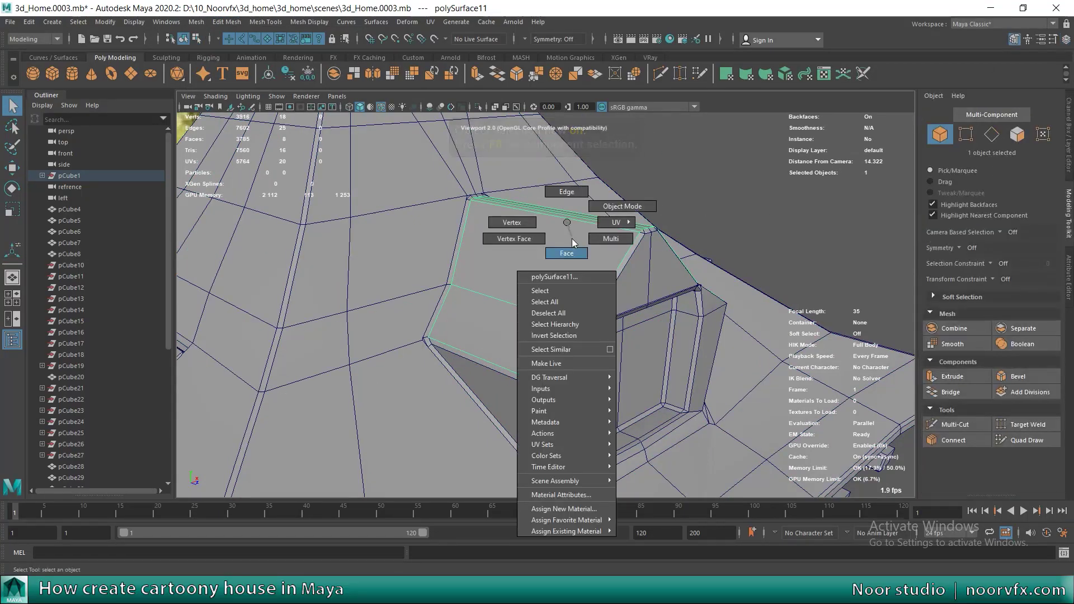
left_click(955, 385)
left_click_drag(566, 193, 578, 169)
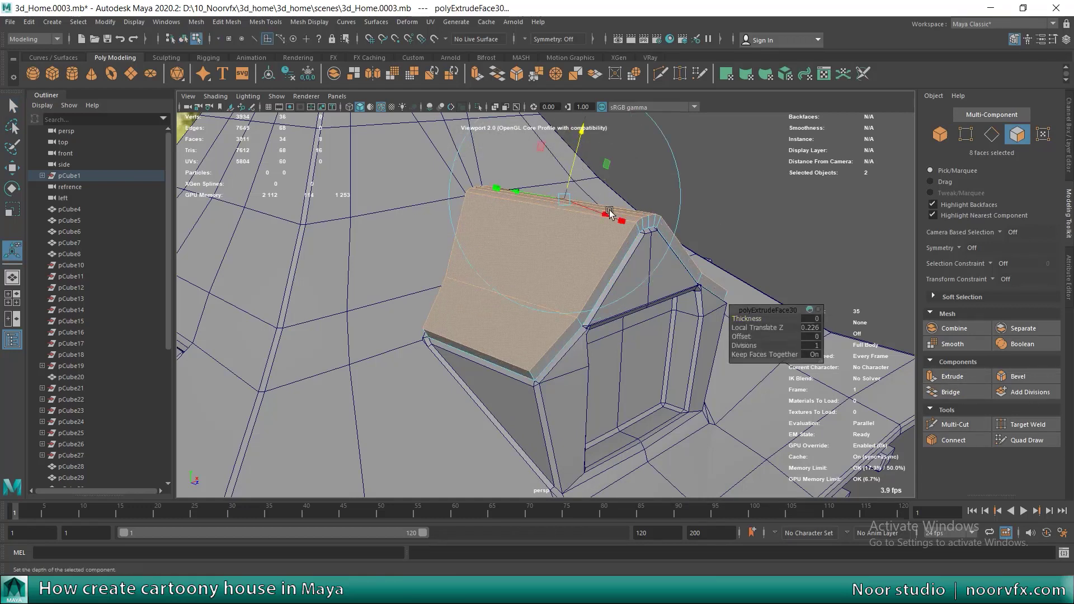
key("q")
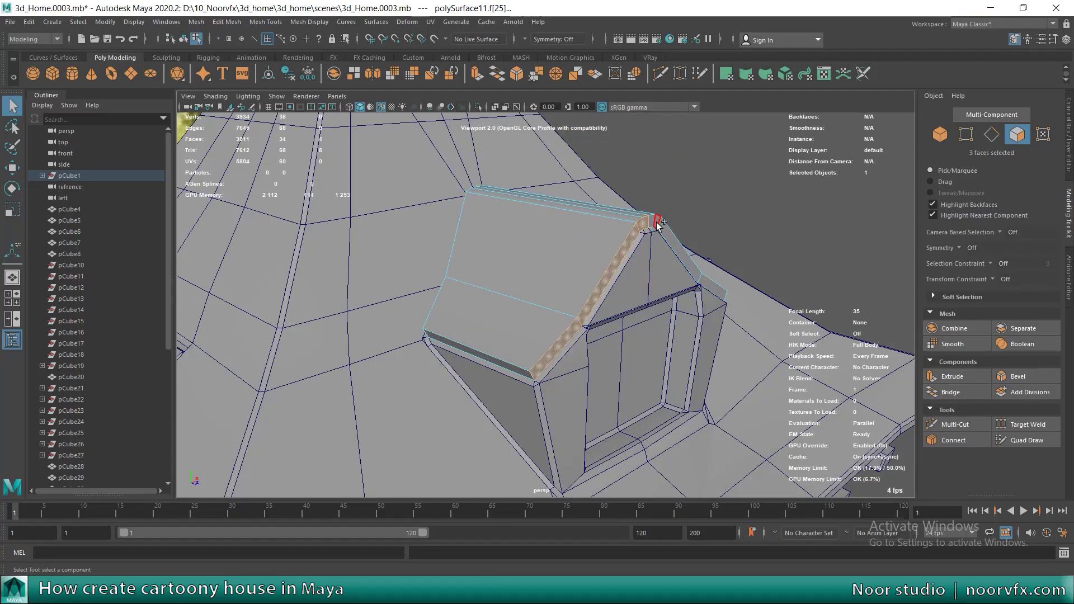
Step: Extrude the roof's front eave faces outward to extend the eaves
left_click_drag(652, 308, 501, 304, "alt")
left_click(500, 308, "shift")
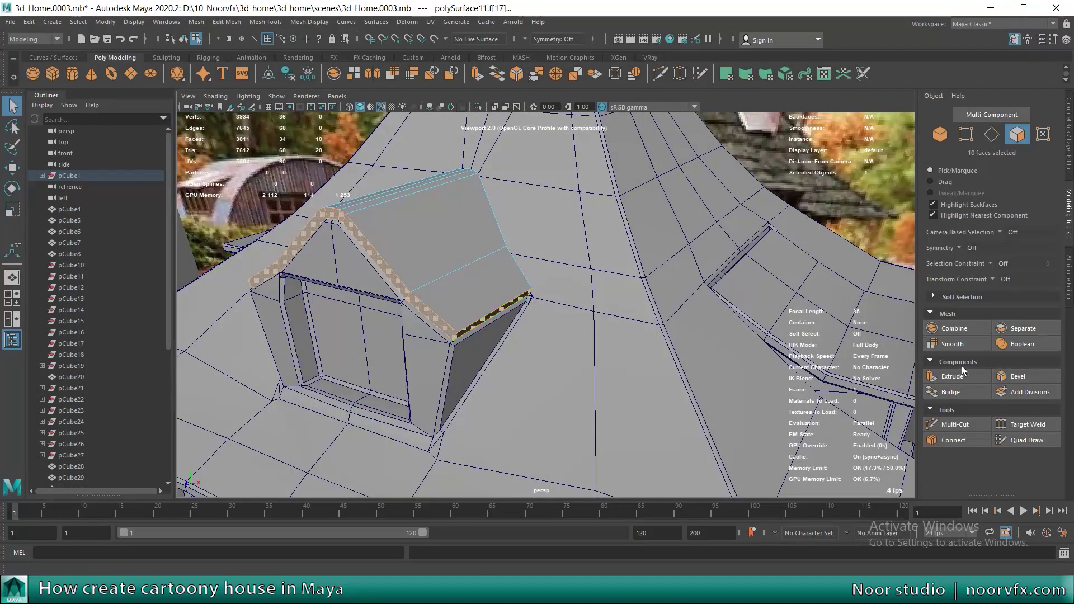
left_click(988, 374)
left_click_drag(294, 228, 276, 237)
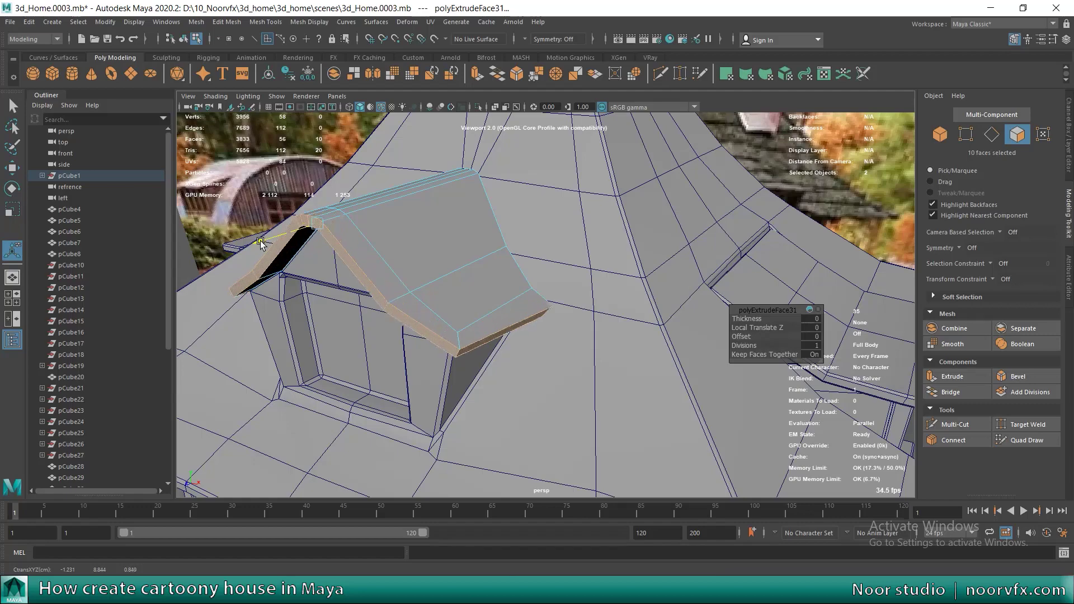
left_click_drag(380, 245, 418, 257, "alt")
Step: Reselect the extracted dormer roof piece with the Move tool active
key("F8")
key("w")
scroll(418, 257, "down", 5)
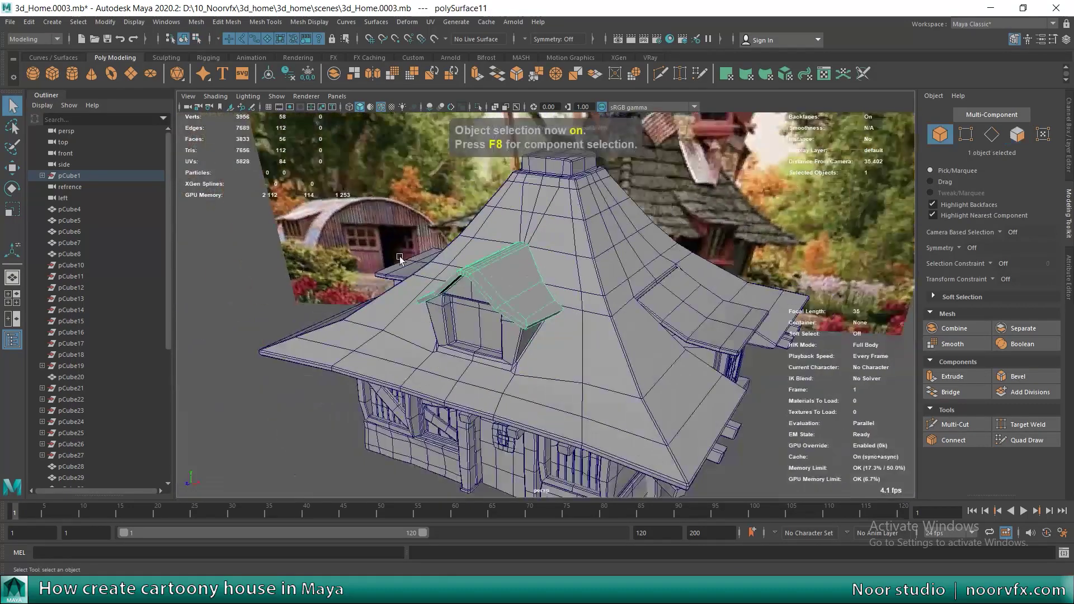
scroll(482, 267, "up", 5)
left_click(232, 234)
mouse_move(482, 267)
left_mouse_down("alt")
mouse_move(232, 233)
mouse_move(617, 264)
mouse_move(525, 243)
left_mouse_up("alt")
key("q")
left_click(526, 246)
mouse_move(566, 276)
left_mouse_down("alt")
mouse_move(436, 283)
mouse_move(446, 275)
mouse_move(431, 264)
mouse_move(471, 313)
mouse_move(463, 307)
left_mouse_up("alt")
key("w")
scroll(435, 284, "up", 5)
scroll(485, 281, "up", 3)
Step: Select the dormer roof's corner vertices in wireframe and move them into place
key("4")
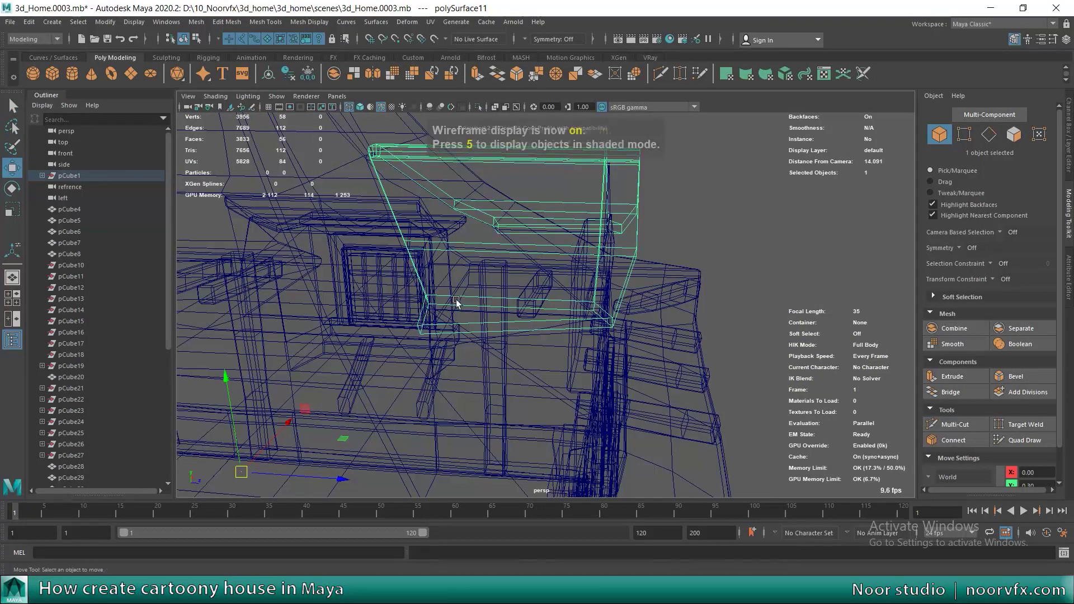
key("F8")
mouse_move(480, 255)
left_mouse_down()
mouse_move(504, 235)
mouse_move(573, 335)
left_mouse_up()
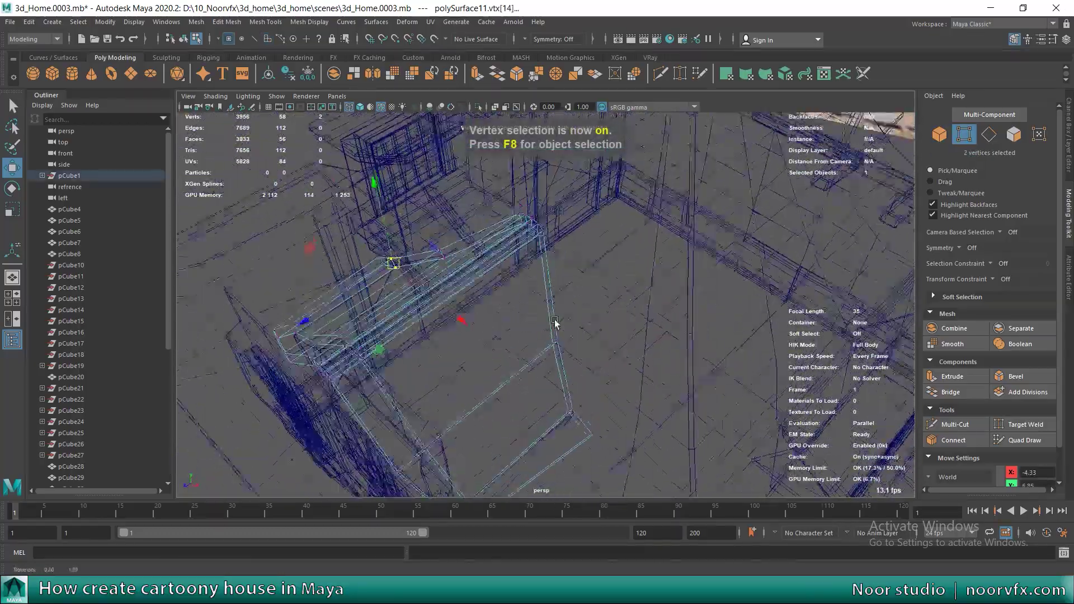
mouse_move(588, 389)
left_mouse_down("shift")
mouse_move(544, 433)
mouse_move(438, 377)
left_mouse_up("shift")
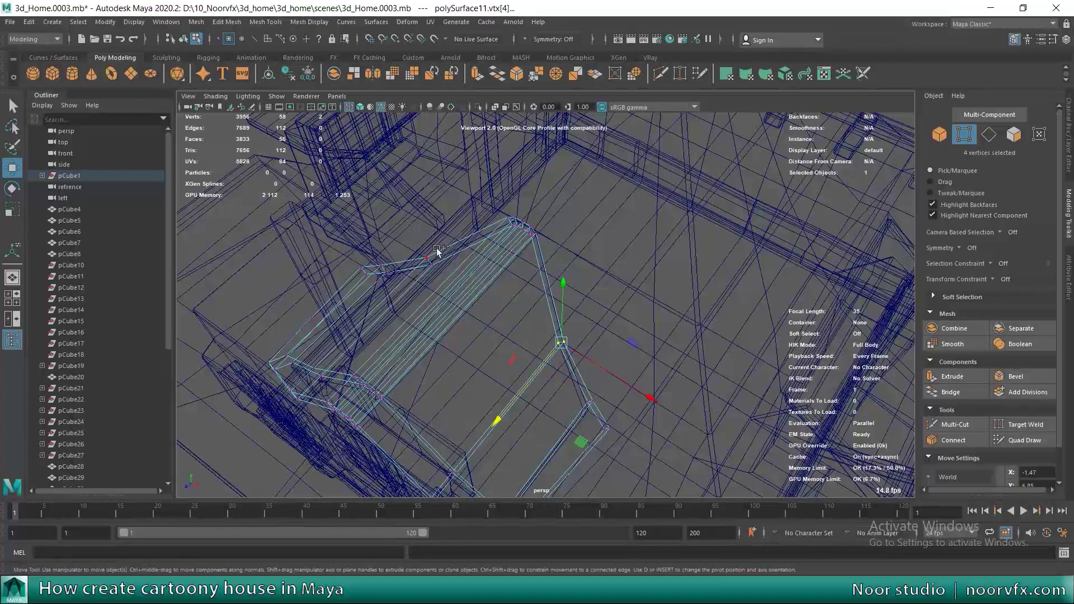
mouse_move(361, 304)
left_mouse_down("alt")
mouse_move(479, 269)
mouse_move(557, 379)
mouse_move(521, 401)
left_mouse_up("alt")
key("5")
mouse_move(568, 277)
left_mouse_down()
mouse_move(660, 296)
mouse_move(556, 364)
mouse_move(546, 295)
mouse_move(620, 241)
left_mouse_up()
middle_click_drag(620, 240, 622, 239)
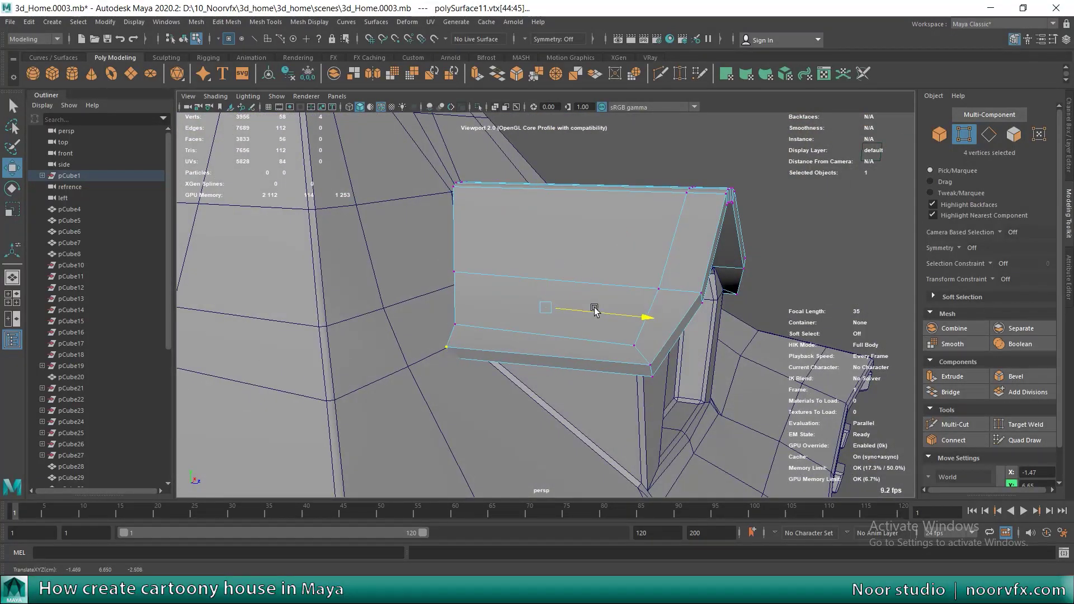
Step: Select and refine more roof vertices through the wireframe view
key("4")
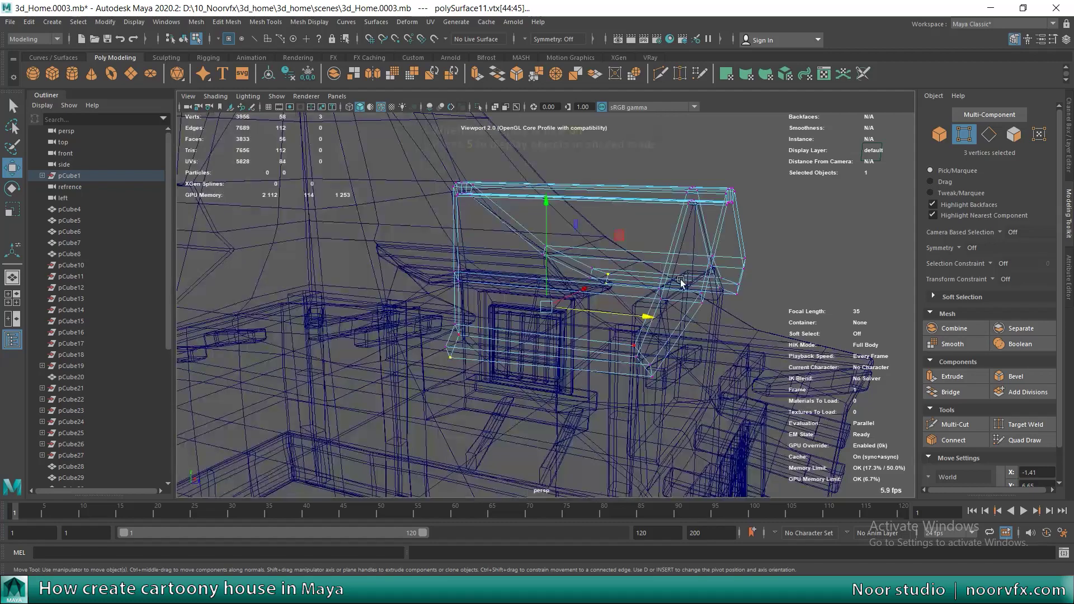
left_click_drag(509, 343, 562, 276, "alt")
left_click_drag(636, 304, 637, 304, "ctrl")
mouse_move(637, 303)
left_mouse_down("alt")
mouse_move(412, 307)
mouse_move(546, 359)
mouse_move(526, 327)
left_mouse_up("alt")
key("f")
key("5")
scroll(409, 309, "down", 3)
Step: Select the dormer roof's bottom edge loops on both sides, ready for beveling
key("F8")
right_click_drag(526, 327, 530, 302)
left_click(497, 397)
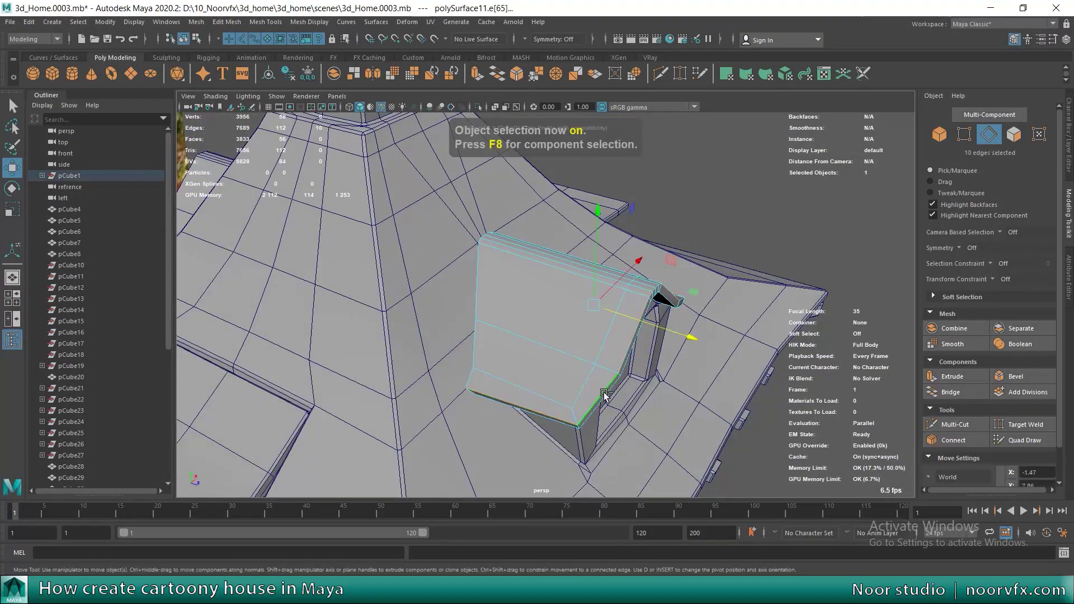
double_click(503, 366)
left_click_drag(504, 364, 505, 347, "alt")
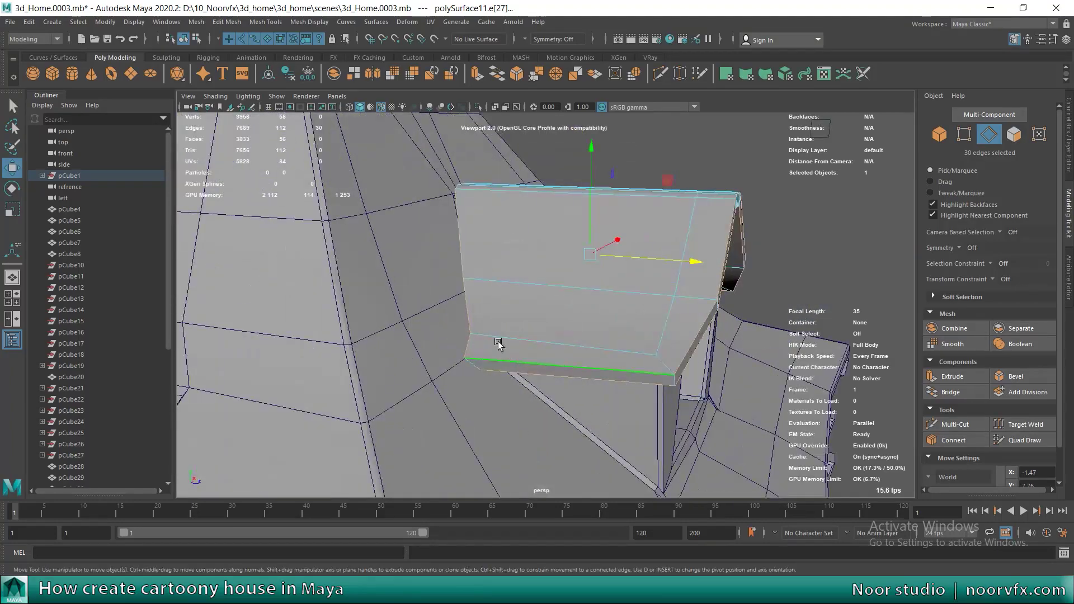
left_click(675, 380, "shift")
left_click_drag(675, 380, 530, 316, "alt")
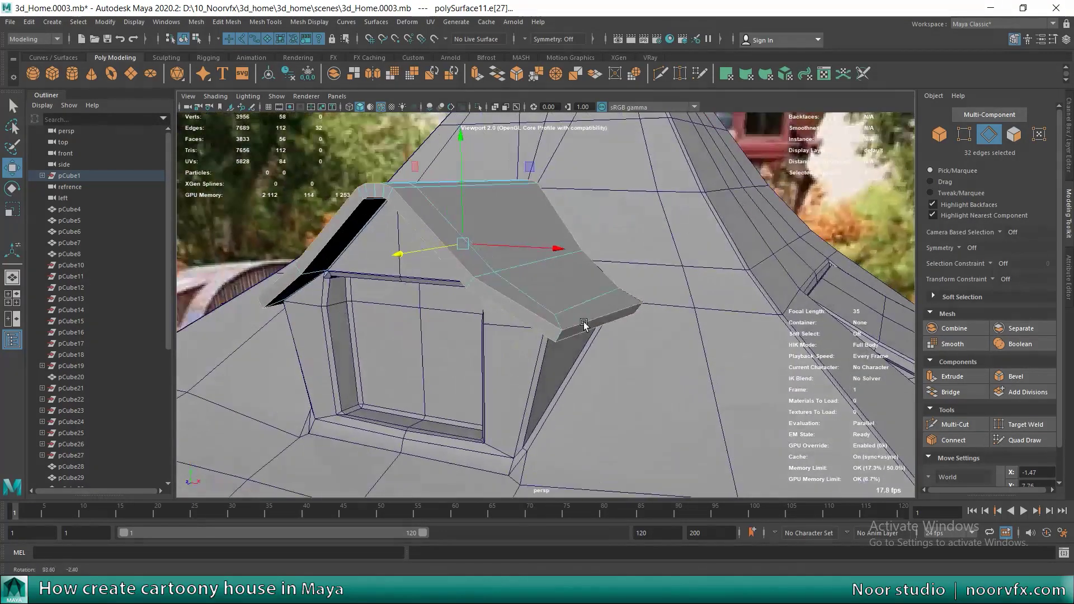
left_click(659, 304, "shift")
scroll(559, 280, "down", 5)
key("4")
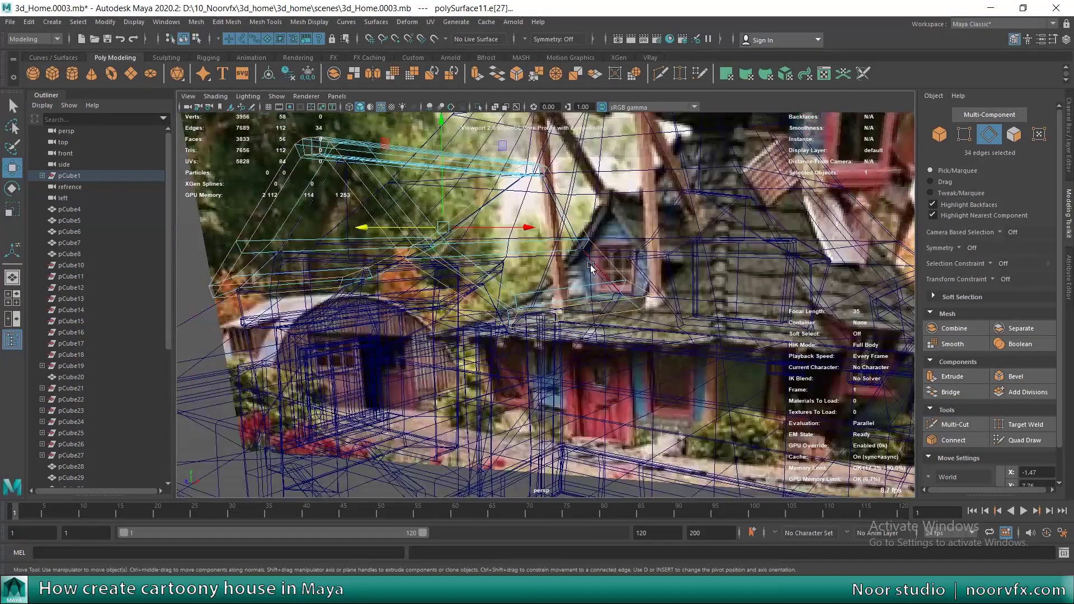
mouse_move(537, 263)
left_mouse_down("alt")
mouse_move(480, 302)
mouse_move(493, 304)
mouse_move(483, 271)
left_mouse_up("alt")
scroll(492, 303, "up", 5)
Step: Bevel the dormer roof edges with an adjusted bevel fraction
key("5")
left_click(226, 22)
left_click(259, 62)
left_click(789, 318)
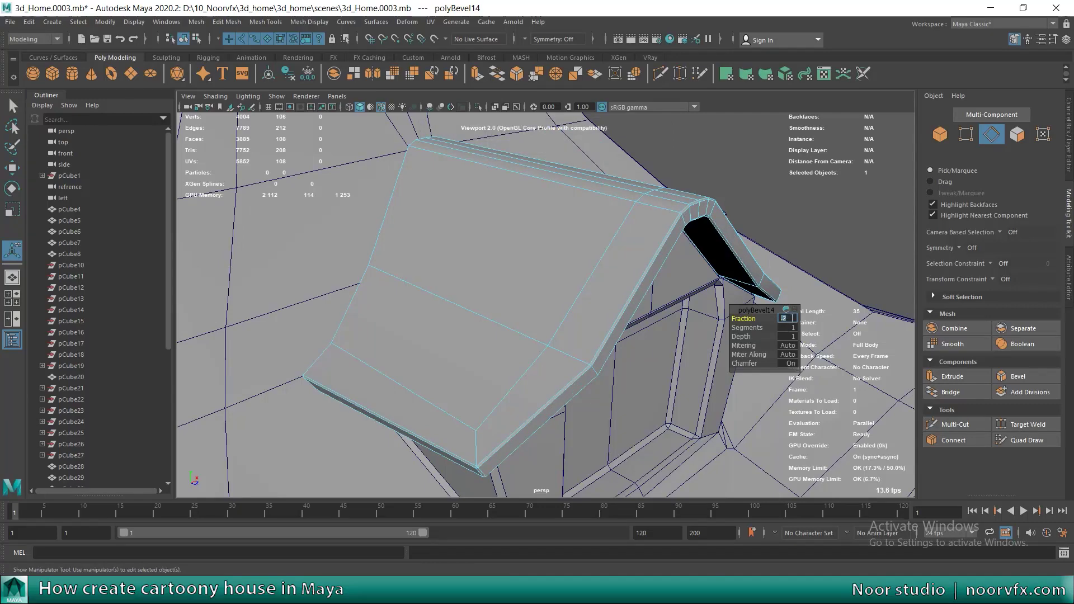
key("Return")
scroll(528, 264, "down", 5)
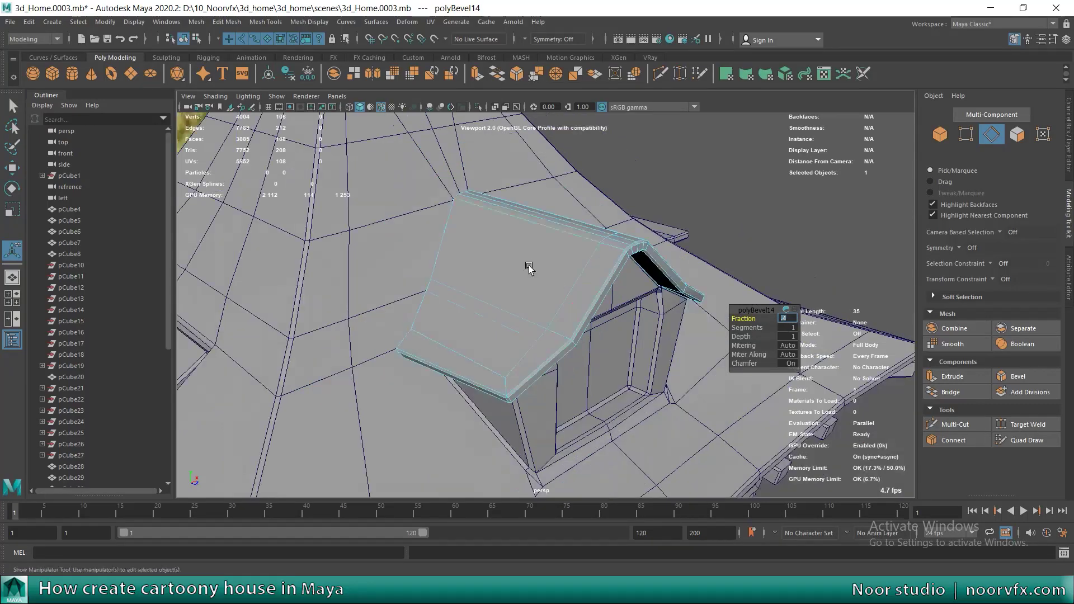
scroll(527, 269, "up", 5)
key("F8")
key("F8")
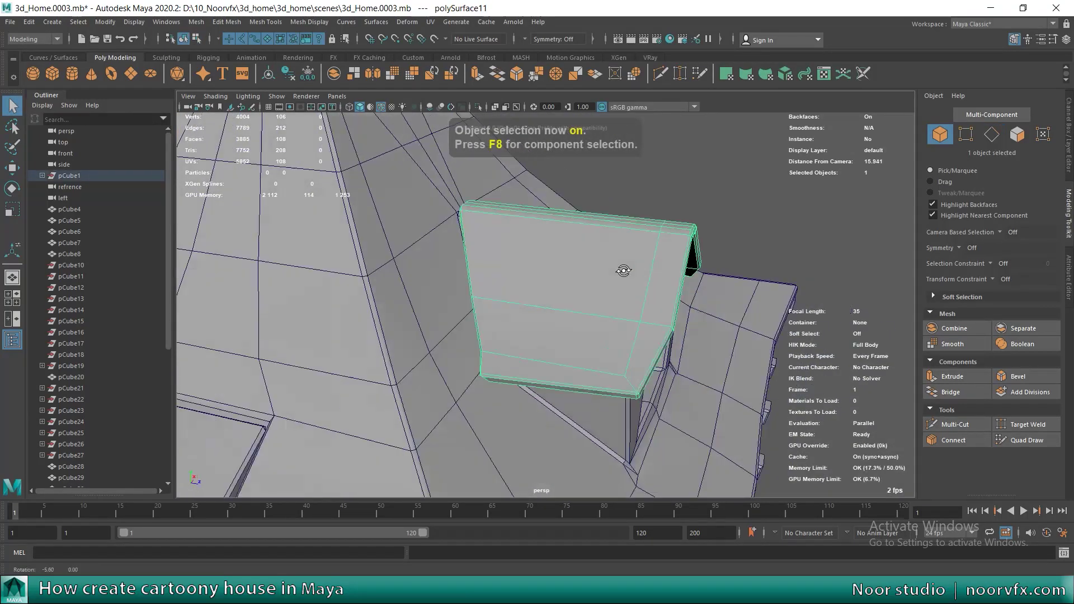
Step: Select the vertices along the roof slab's edge and shift the dormer roof slightly
left_click_drag(624, 271, 604, 275, "alt")
key("F9")
key("4")
left_click_drag(731, 210, 651, 418)
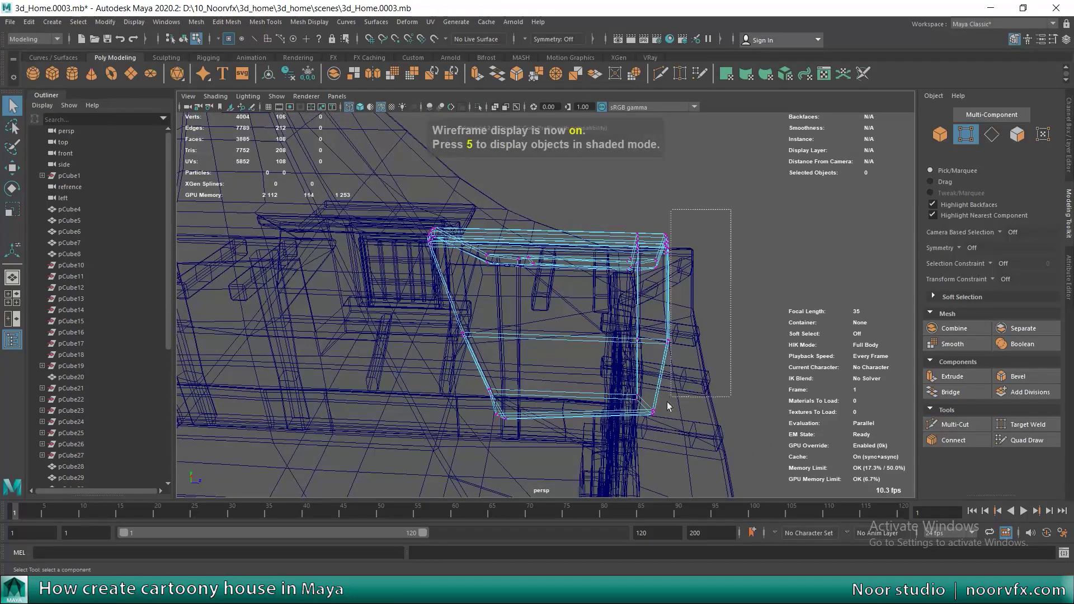
key("F8")
mouse_move(607, 311)
left_mouse_down("alt")
mouse_move(547, 300)
mouse_move(523, 312)
left_mouse_up("alt")
key("5")
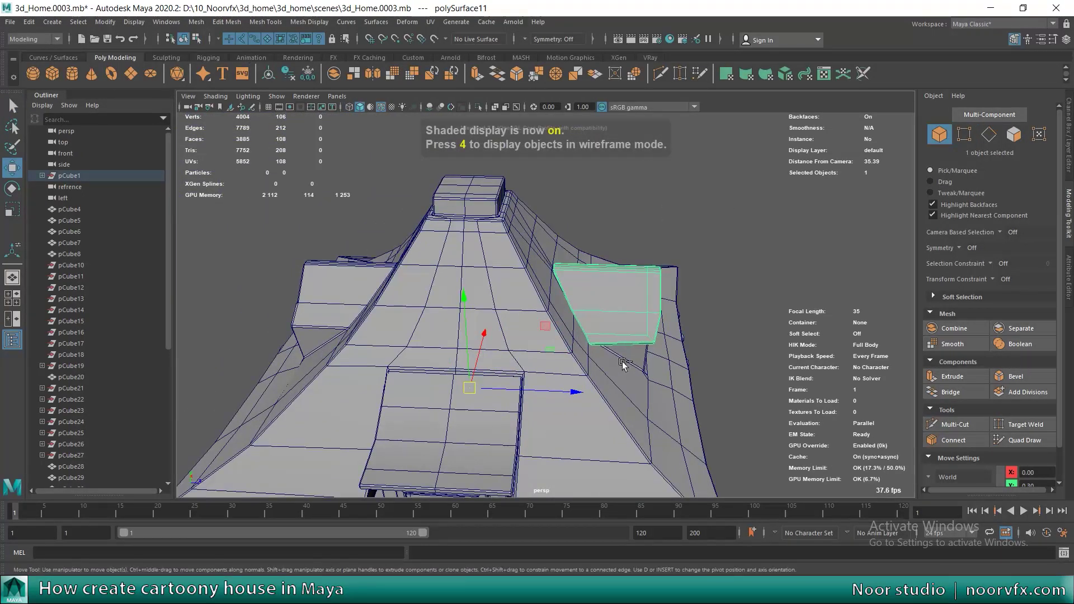
left_click_drag(585, 397, 565, 396)
Step: Duplicate the dormer roof, mirror it with Scale Z -1, and slide it onto the opposite slope
key("r")
left_click(1069, 132)
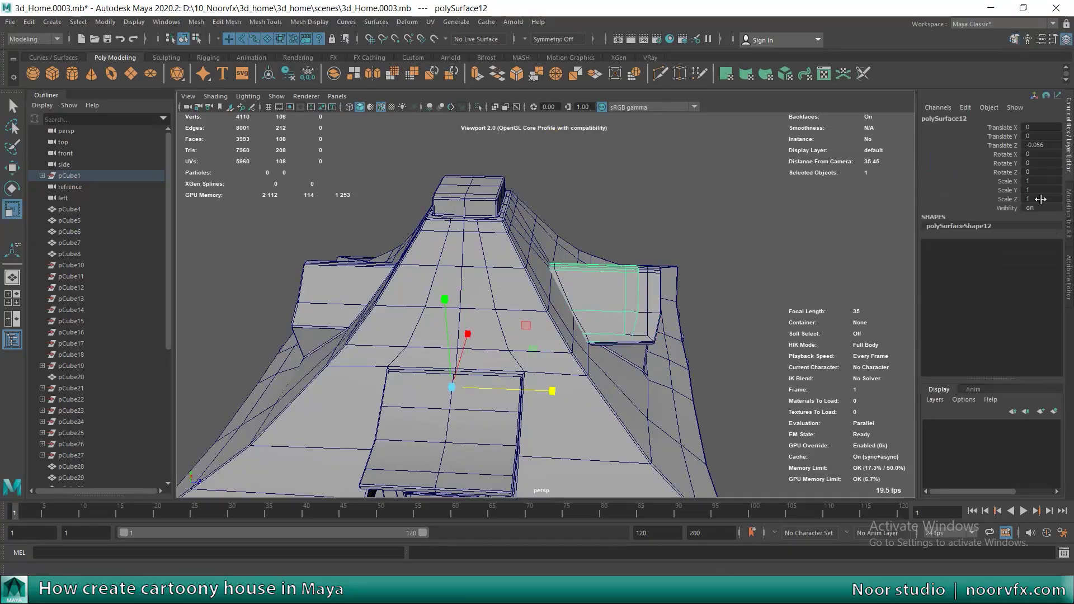
type("1")
key("Return")
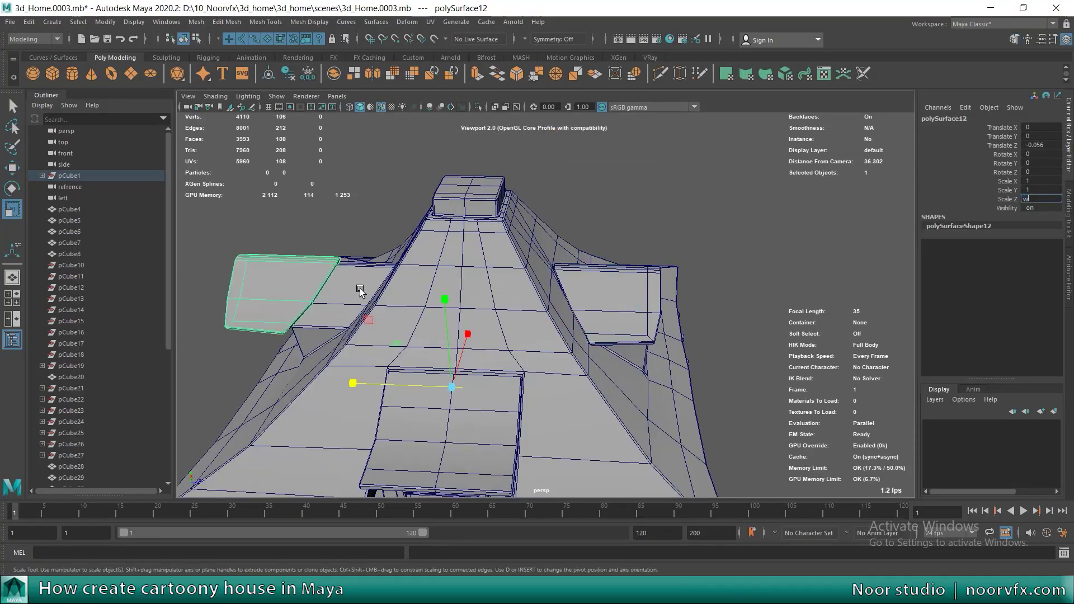
left_click_drag(358, 290, 425, 336, "alt")
key("w")
mouse_move(504, 347)
left_mouse_down("alt")
mouse_move(631, 372)
mouse_move(614, 317)
mouse_move(430, 358)
left_mouse_up("alt")
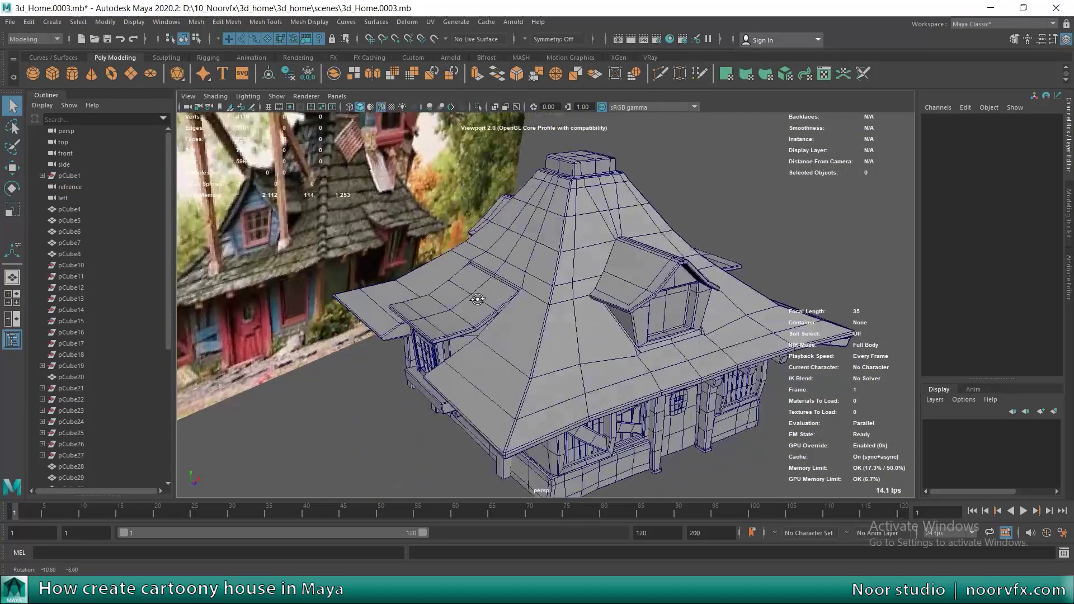
left_click(442, 367)
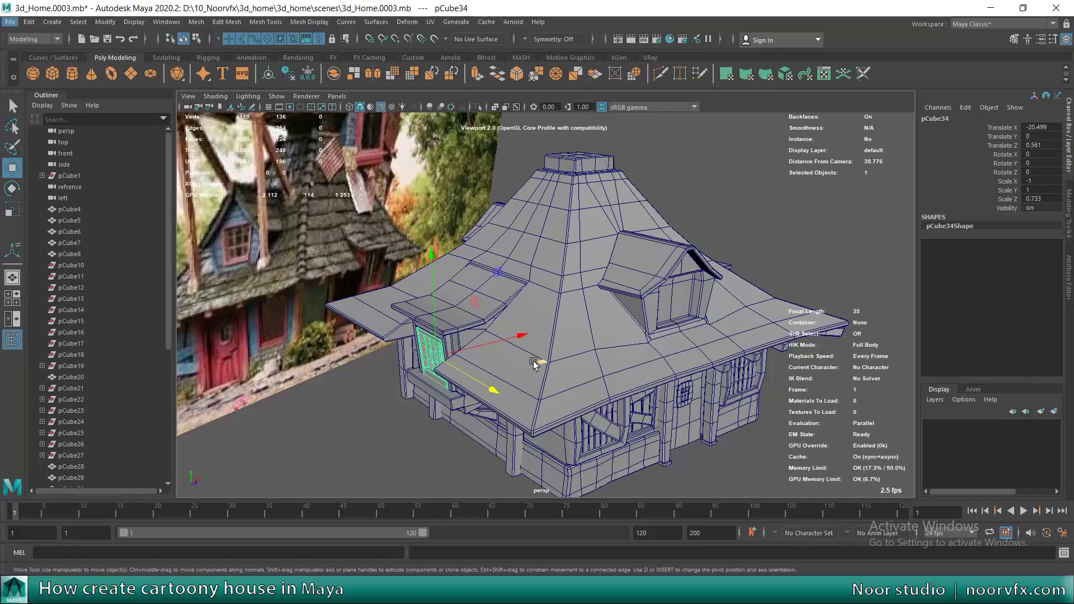
Step: Turn the window copy to Rotate Y 90 and place it inside the front dormer opening
middle_click_drag(539, 362, 761, 395)
key("e")
left_click_drag(643, 336, 699, 347)
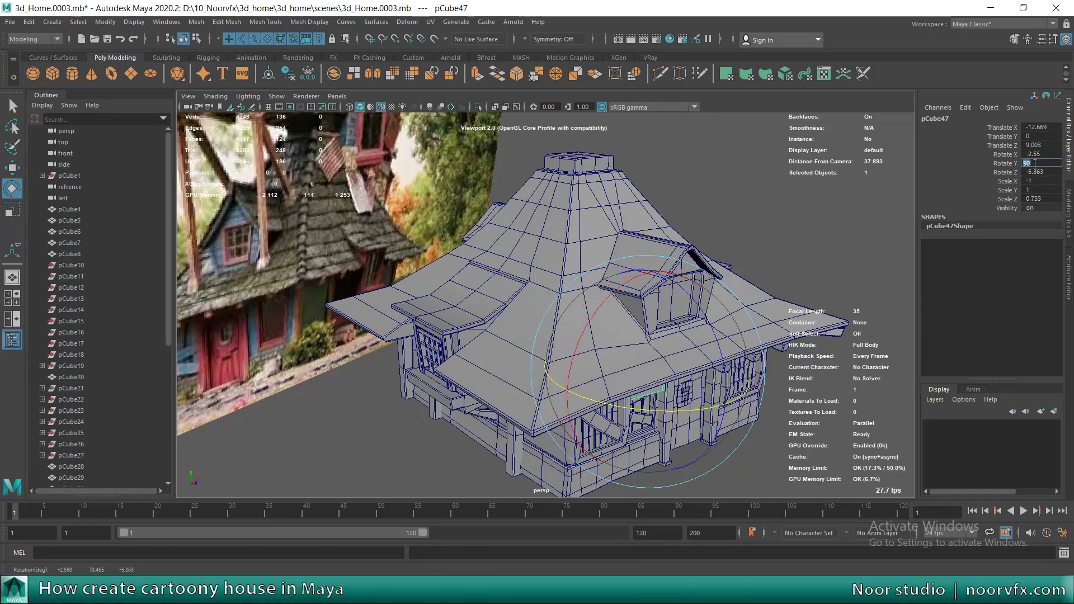
key("Return")
mouse_move(680, 319)
left_mouse_down("alt")
mouse_move(685, 261)
mouse_move(637, 359)
left_mouse_up("alt")
key("w")
middle_click_drag(637, 359, 720, 367)
right_click_drag(595, 208, 595, 330, "alt")
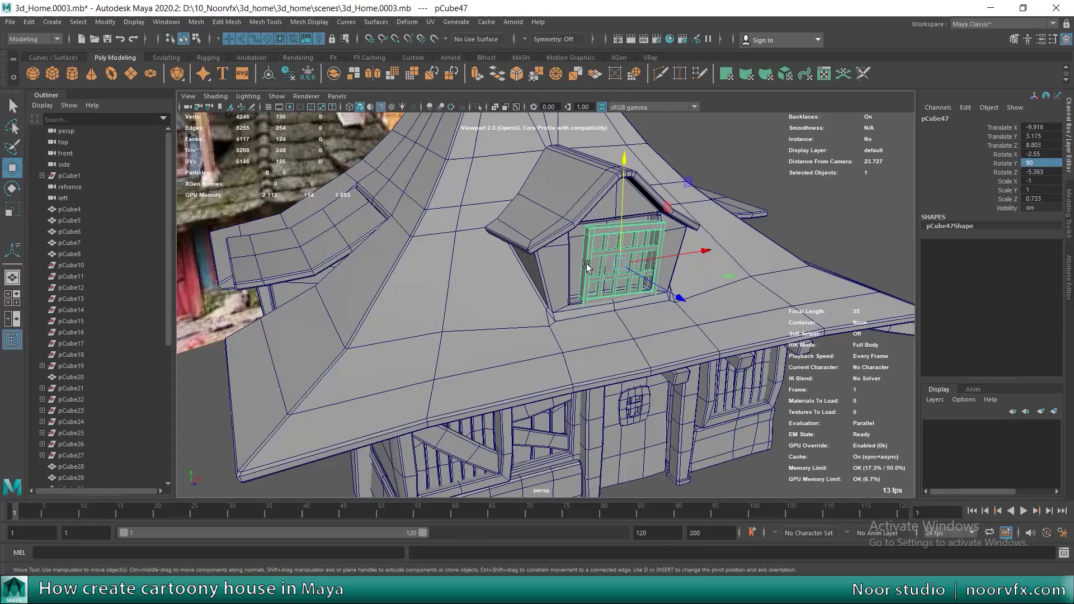
Step: Straighten the dormer window, widen it to fill the opening, and raise it slightly
left_click_drag(595, 329, 568, 364, "alt")
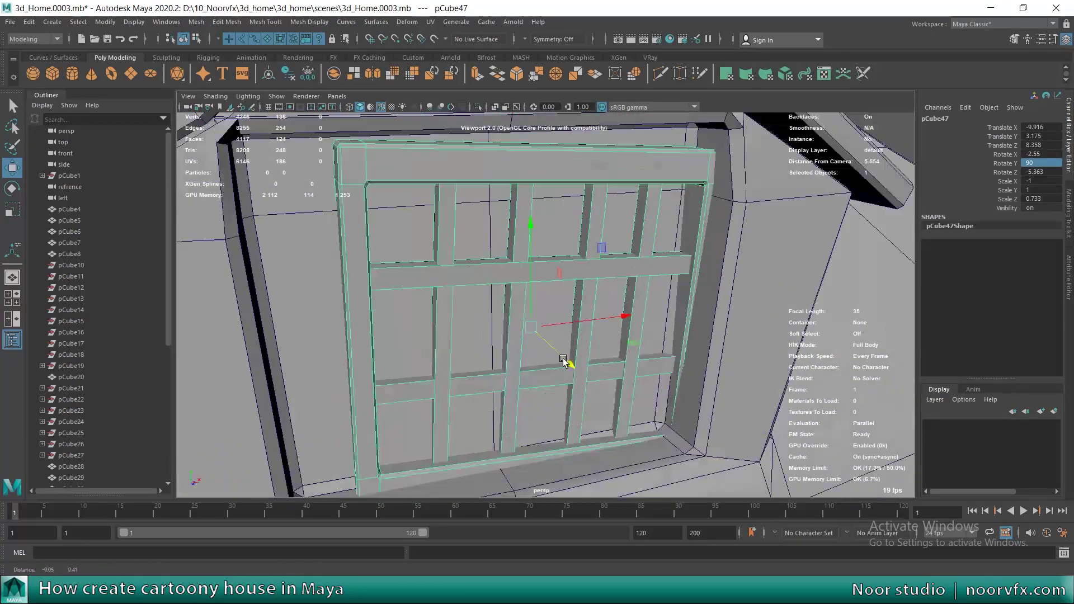
middle_click_drag(568, 364, 412, 283, "alt")
left_click_drag(413, 283, 548, 226, "alt")
key("e")
left_click_drag(523, 186, 559, 204)
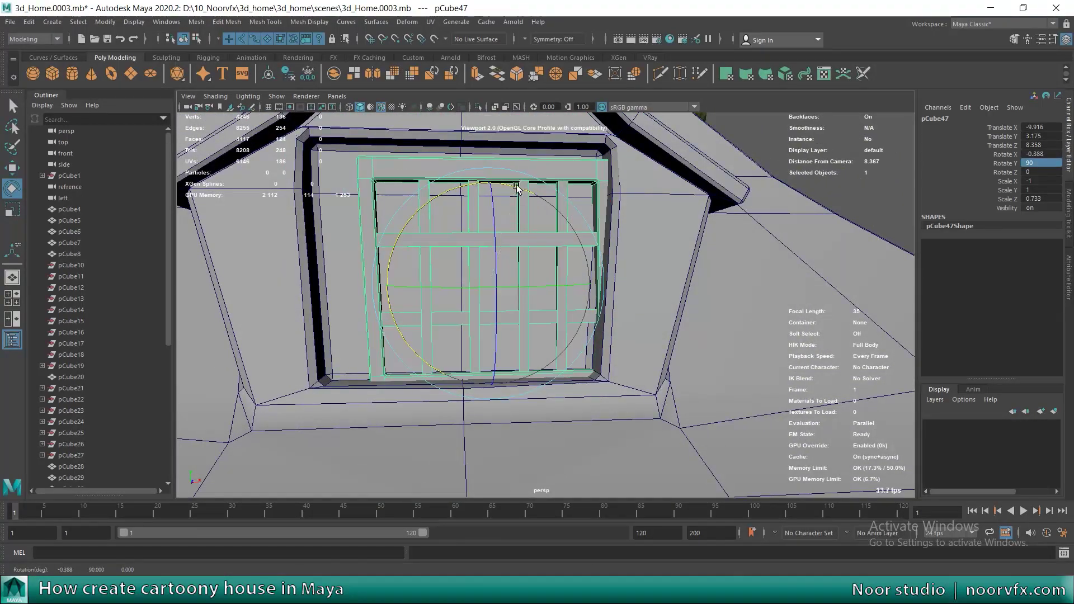
key("r")
left_click_drag(353, 278, 342, 277)
key("w")
left_click_drag(463, 188, 463, 164)
right_click_drag(461, 211, 461, 241)
Step: Delete one vertical bar's faces from the dormer window
left_click(502, 211)
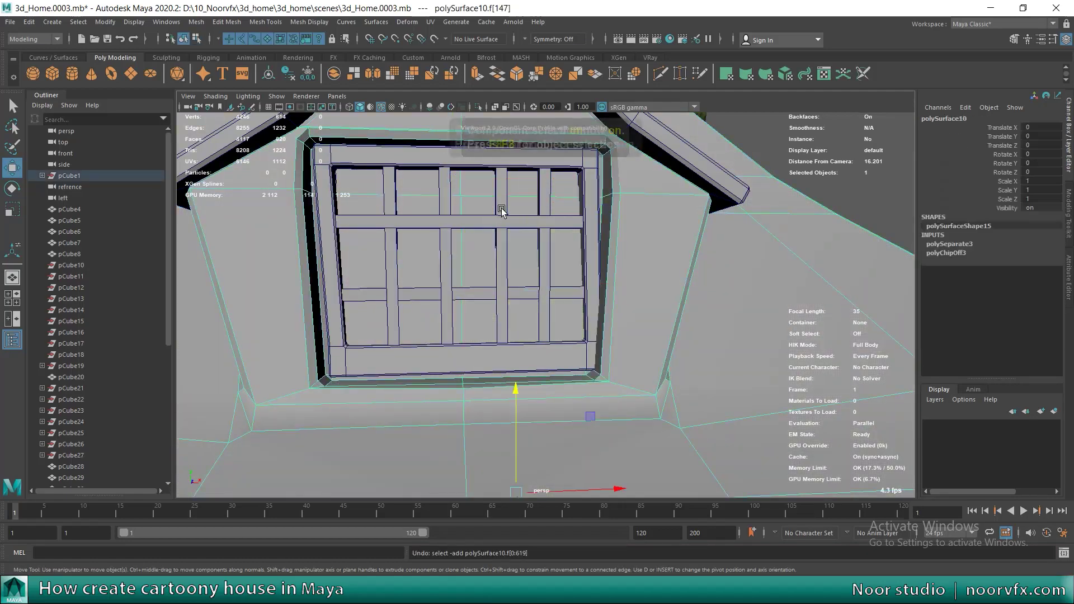
key("F8")
left_click(501, 211)
right_click_drag(501, 210, 499, 240)
left_click(500, 205)
key("Delete")
Step: Move and scale the remaining vertical and horizontal bars to fit the frame
left_click(550, 207)
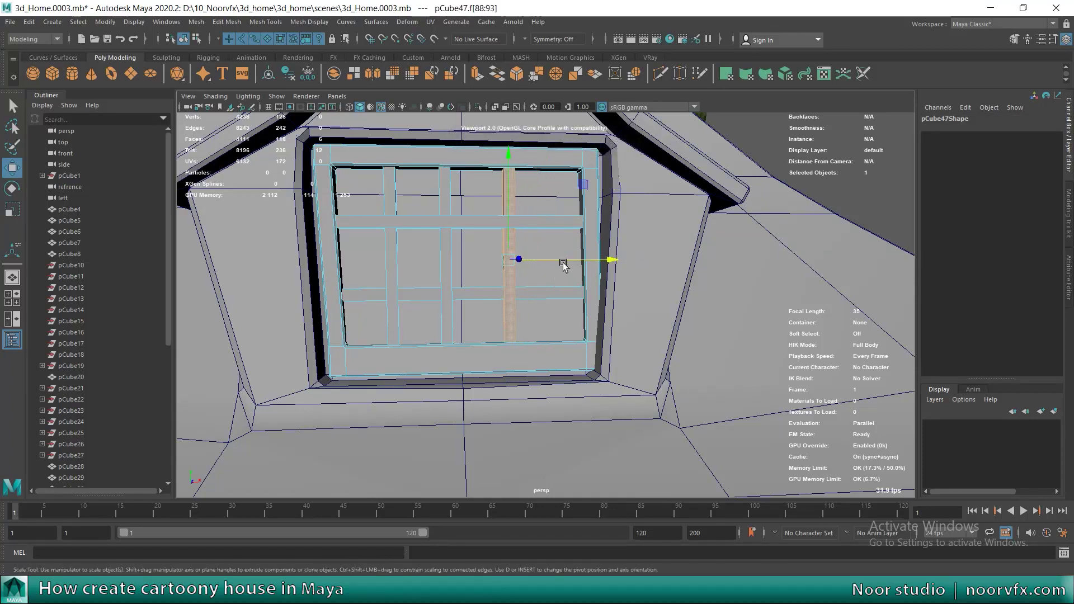
key("w")
left_click(446, 279)
key("w")
left_click_drag(509, 259, 512, 261)
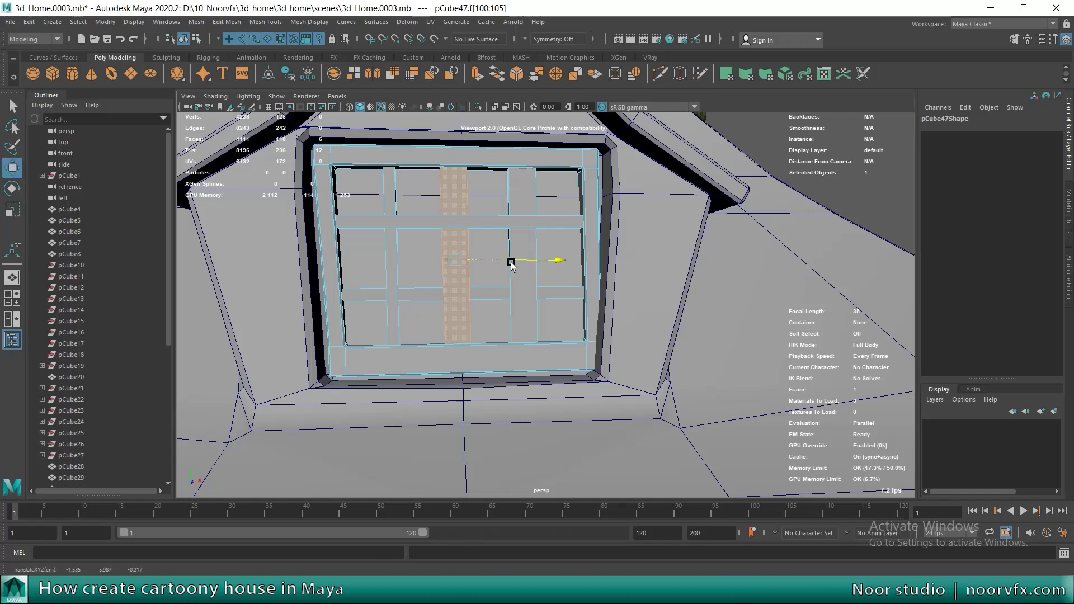
left_click(394, 257)
key("r")
key("q")
left_click(487, 293)
key("r")
left_click(475, 221)
Step: Orbit around the house to review the respaced dormer window
scroll(514, 168, "down", 5)
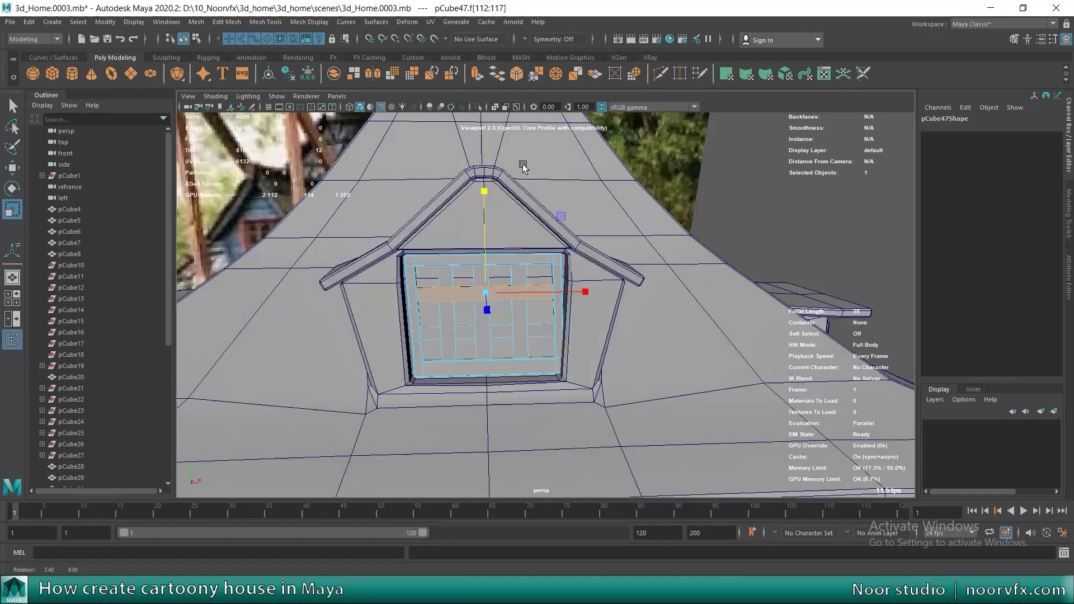
key("F8")
scroll(560, 195, "down", 5)
key("w")
left_click_drag(615, 221, 458, 274, "alt")
key("F8")
scroll(458, 274, "up", 5)
scroll(529, 267, "up", 3)
mouse_move(529, 268)
left_mouse_down("alt")
mouse_move(454, 323)
mouse_move(346, 272)
left_mouse_up("alt")
scroll(487, 294, "down", 4)
scroll(453, 323, "down", 4)
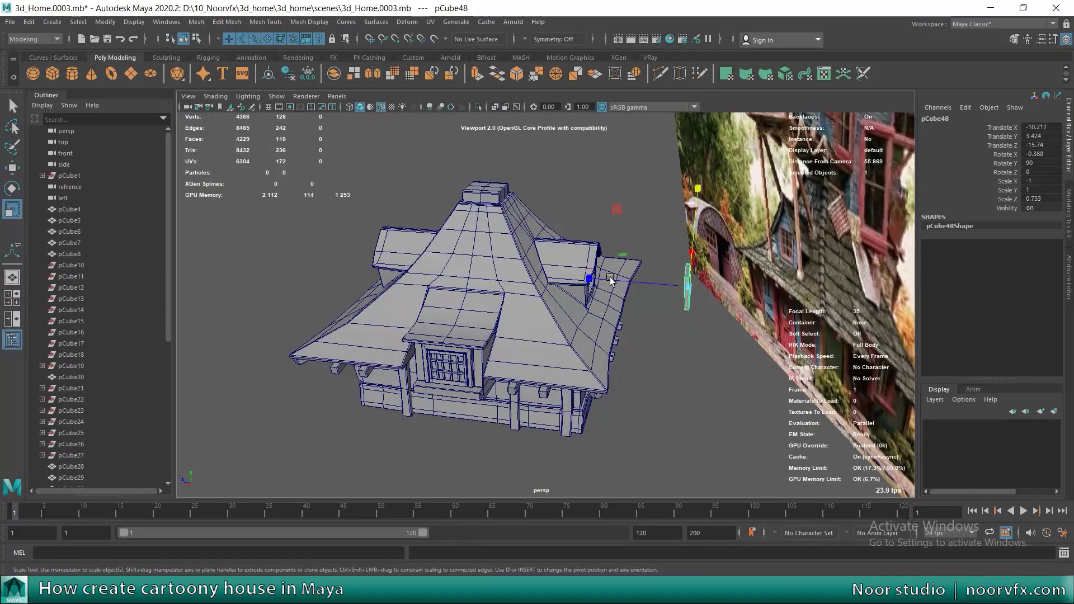
Step: Move the window copy toward the side dormer and turn it to Rotate Y 90
key("e")
scroll(672, 279, "up", 3)
scroll(700, 291, "up", 3)
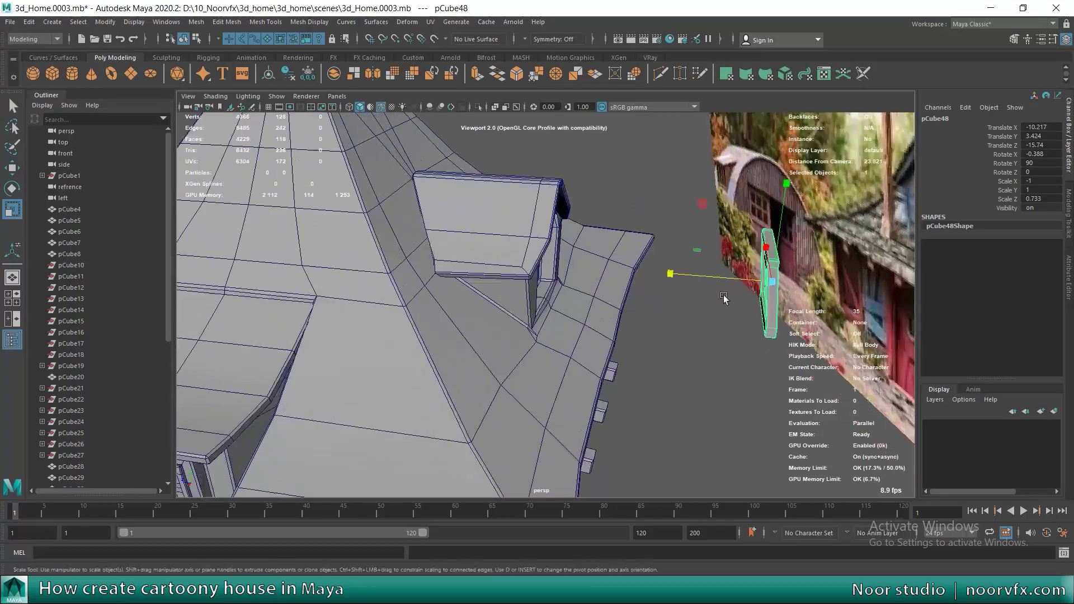
left_click_drag(751, 318, 1044, 159)
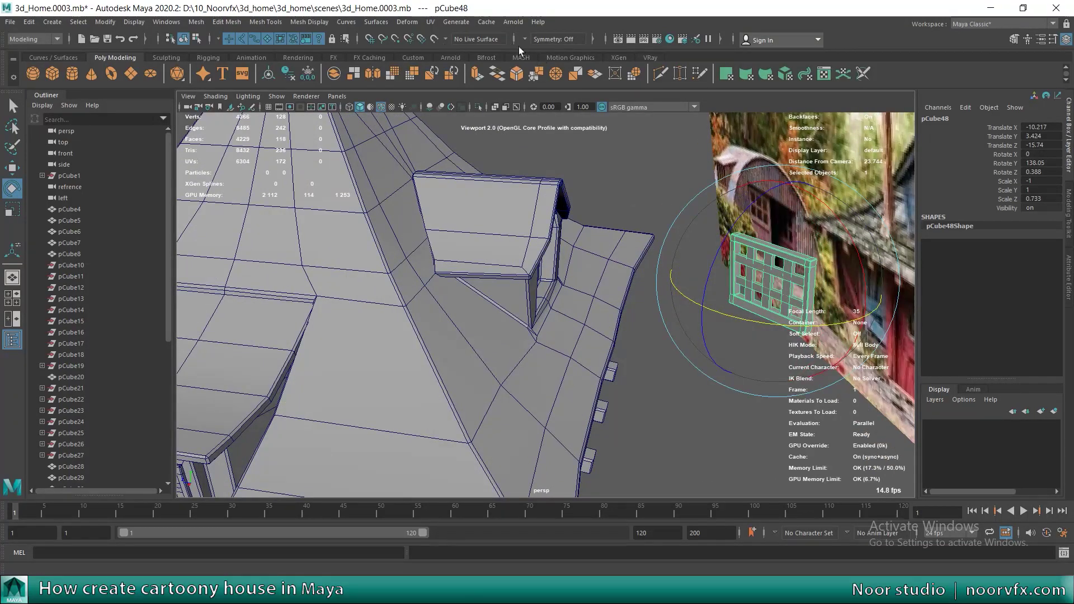
key("ctrl+z")
key("w")
mouse_move(643, 283)
left_mouse_down()
mouse_move(580, 282)
mouse_move(1052, 164)
left_mouse_up()
key("e")
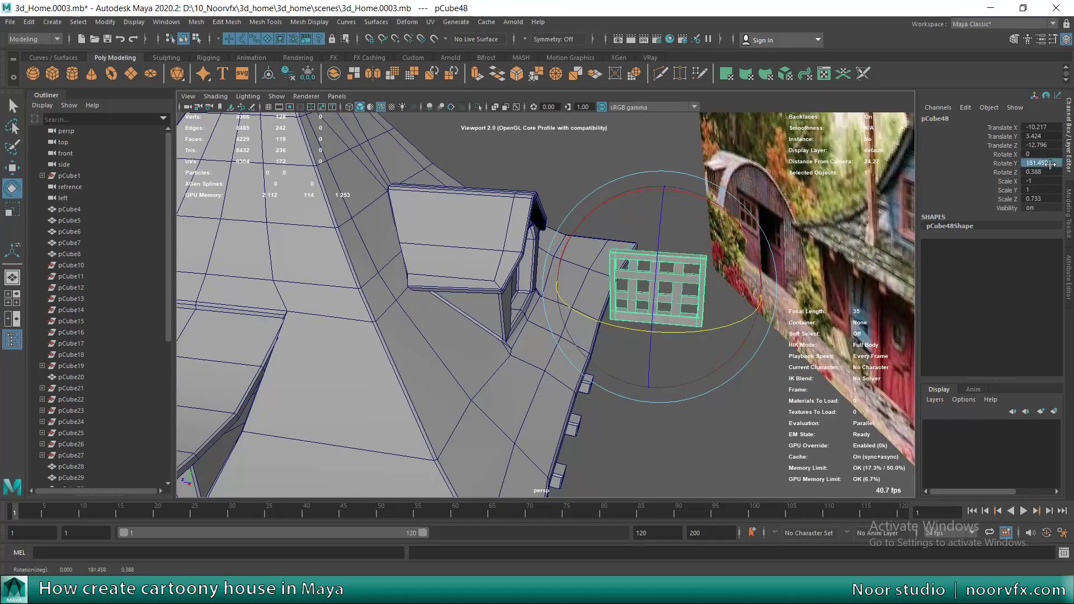
type("0")
key("Return")
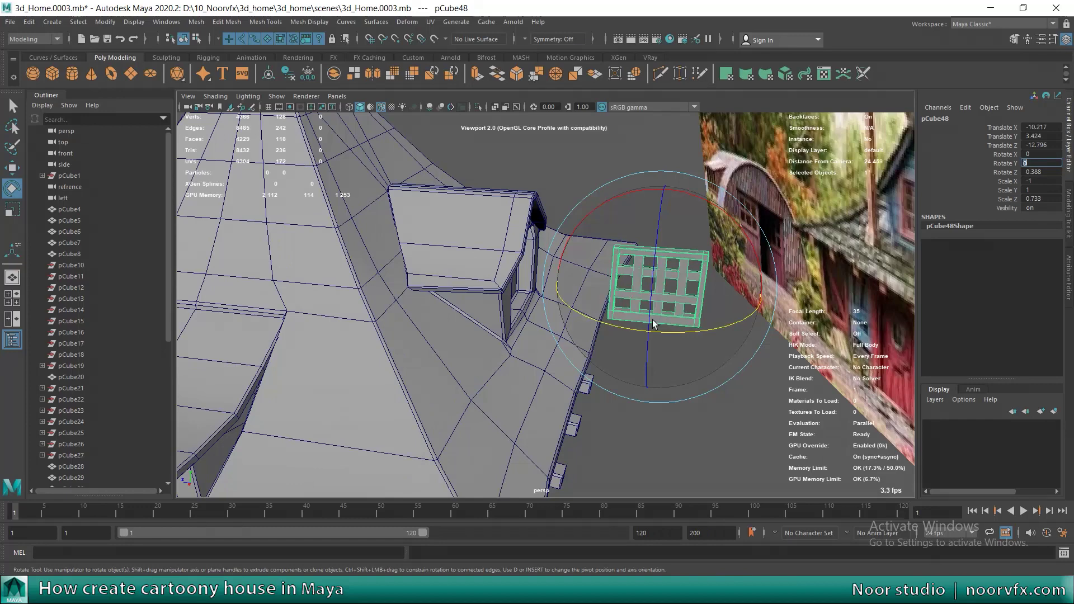
scroll(634, 320, "up", 2)
scroll(634, 320, "up", 2)
key("w")
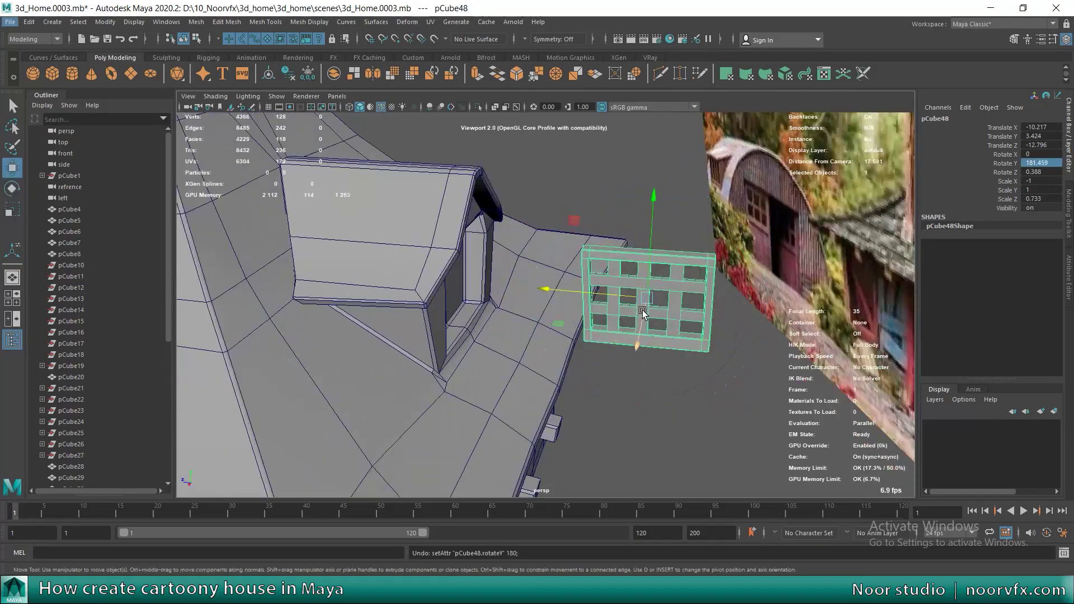
key("ctrl+z")
key("ctrl+z")
Step: Fit the window into the side dormer wall at Translate Z -7.773, then view the whole house
mouse_move(549, 287)
left_mouse_down()
mouse_move(418, 278)
mouse_move(442, 283)
left_mouse_up()
left_click_drag(442, 283, 695, 317, "alt")
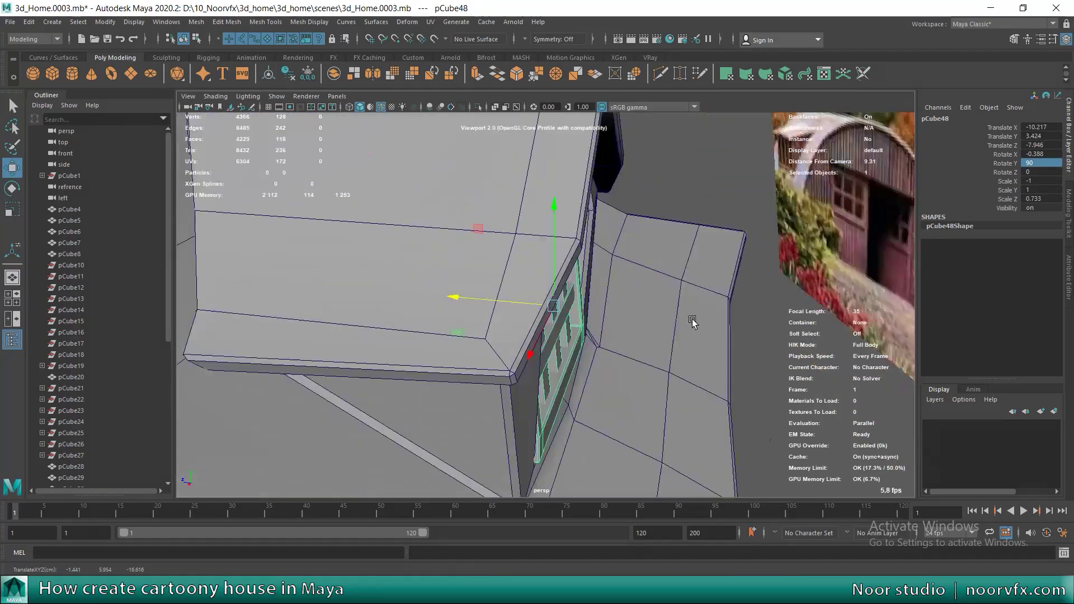
scroll(643, 304, "up", 3)
scroll(537, 343, "up", 2)
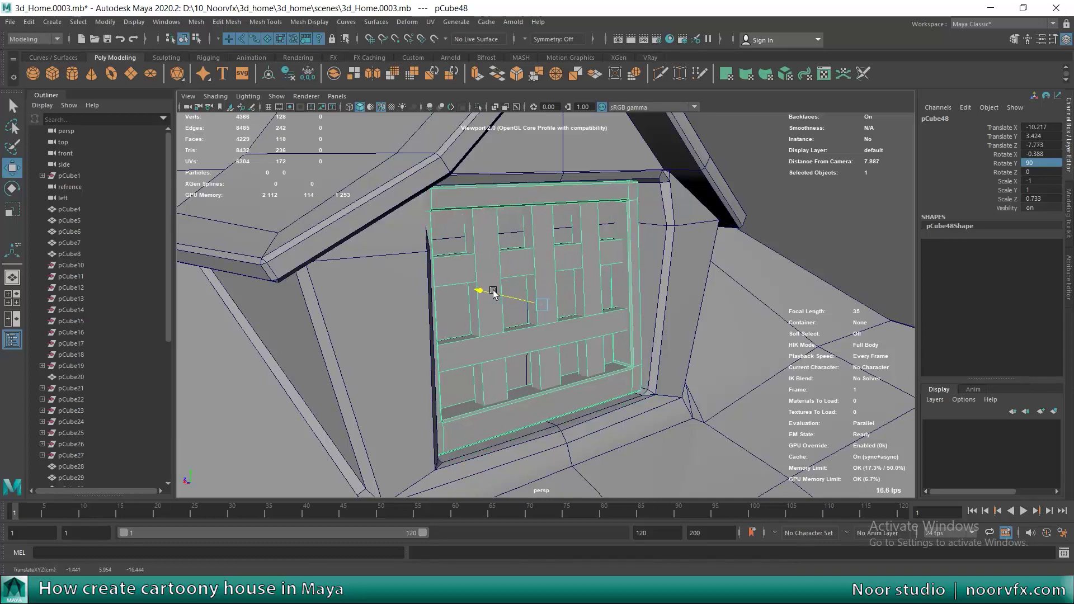
scroll(490, 292, "down", 5)
mouse_move(524, 347)
left_mouse_down("alt")
mouse_move(556, 334)
mouse_move(570, 345)
left_mouse_up("alt")
left_click(516, 406)
mouse_move(516, 405)
left_mouse_down("alt")
mouse_move(489, 330)
mouse_move(487, 353)
mouse_move(475, 354)
left_mouse_up("alt")
scroll(502, 349, "up", 2)
key("F9")
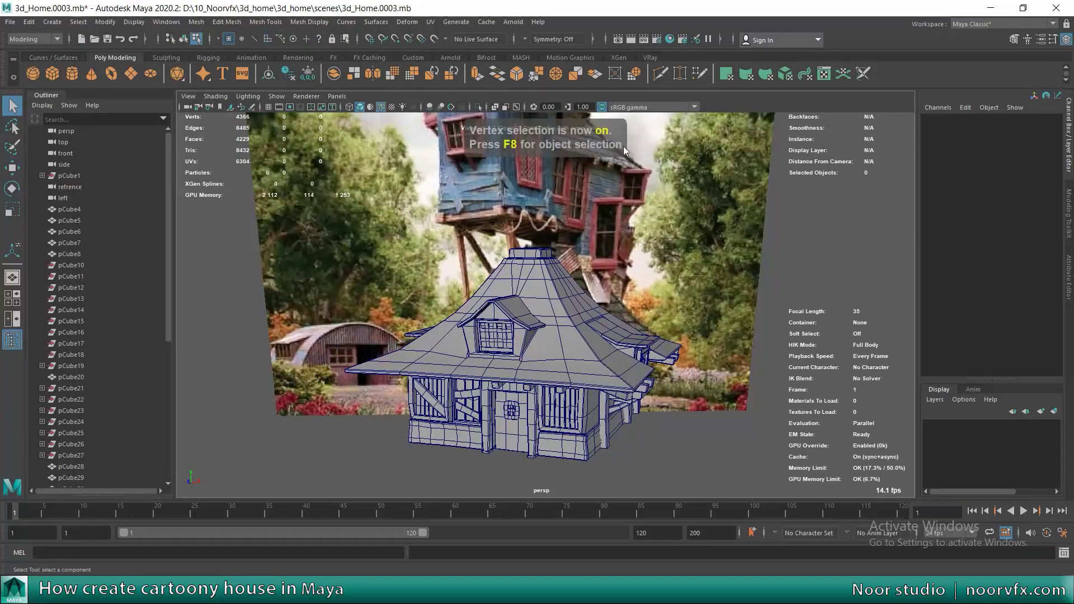
Step: Pan the view and turn off Wireframe on Shaded for a plainly shaded house
left_click_drag(624, 150, 593, 149, "alt")
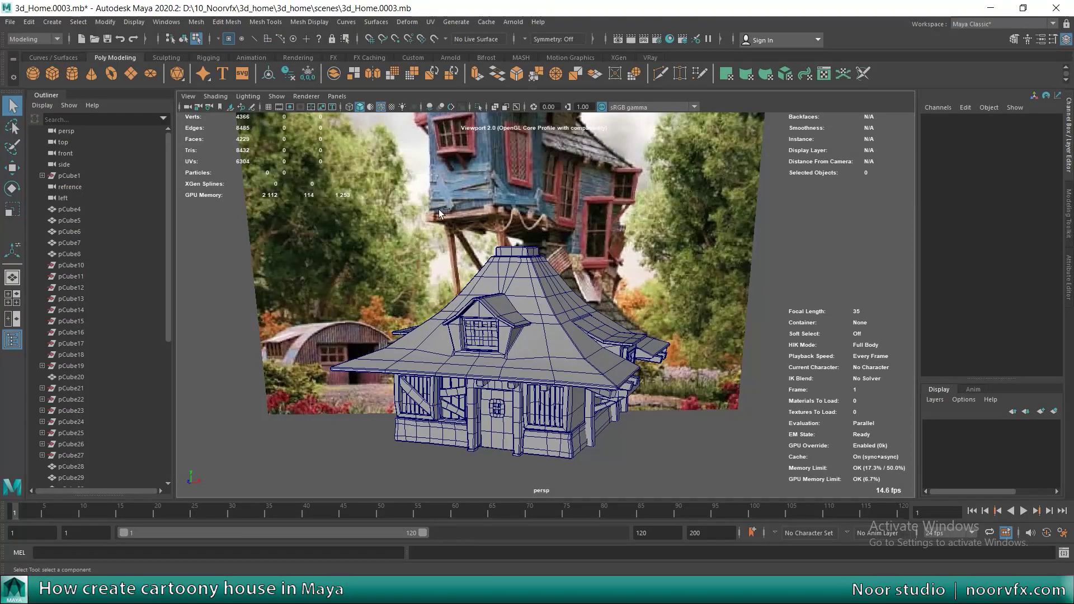
left_click(382, 108)
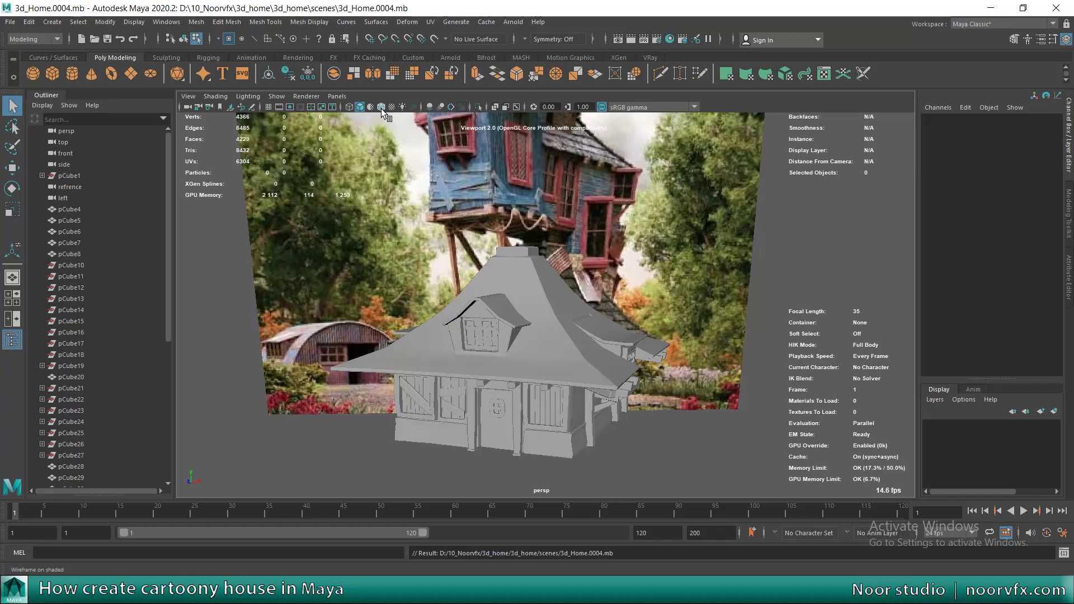